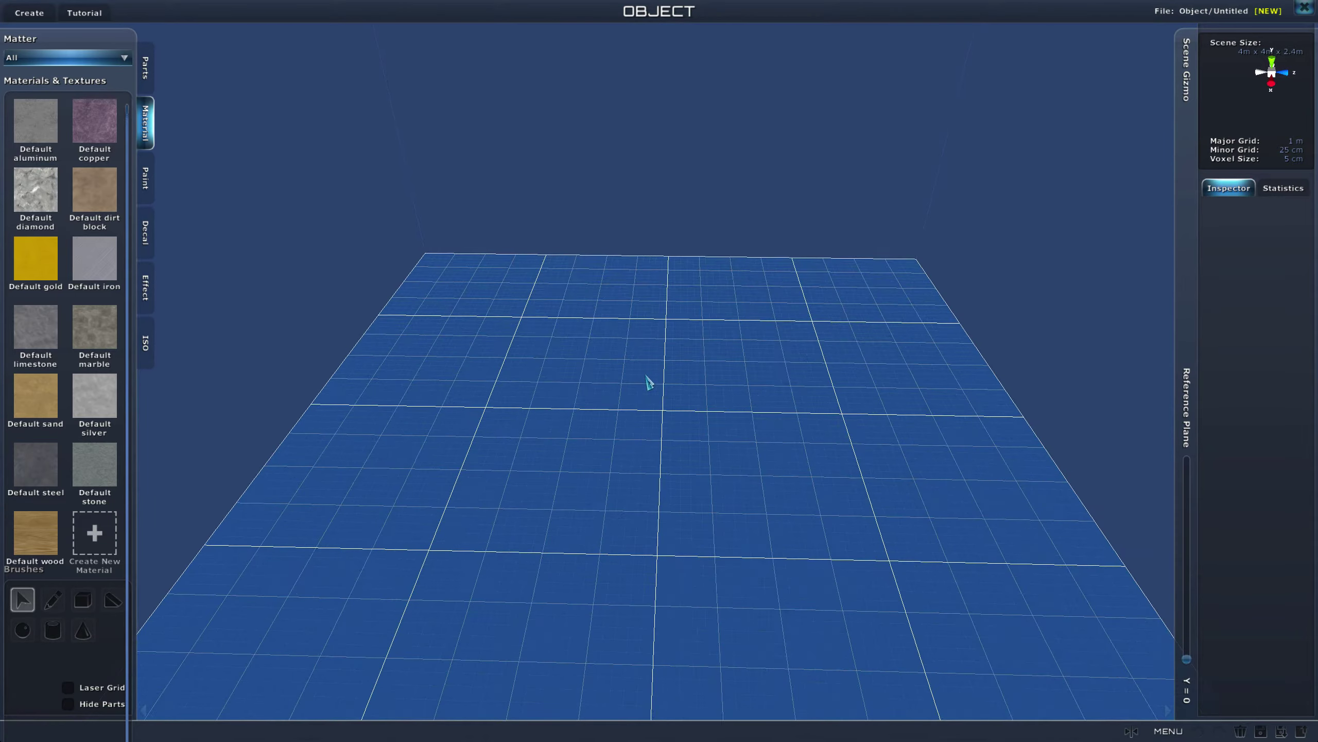
{"action": "scroll", "coordinate": [647, 376], "scroll_direction": "down", "scroll_amount": 1}
{"action": "scroll", "coordinate": [672, 353], "scroll_direction": "down", "scroll_amount": 4}
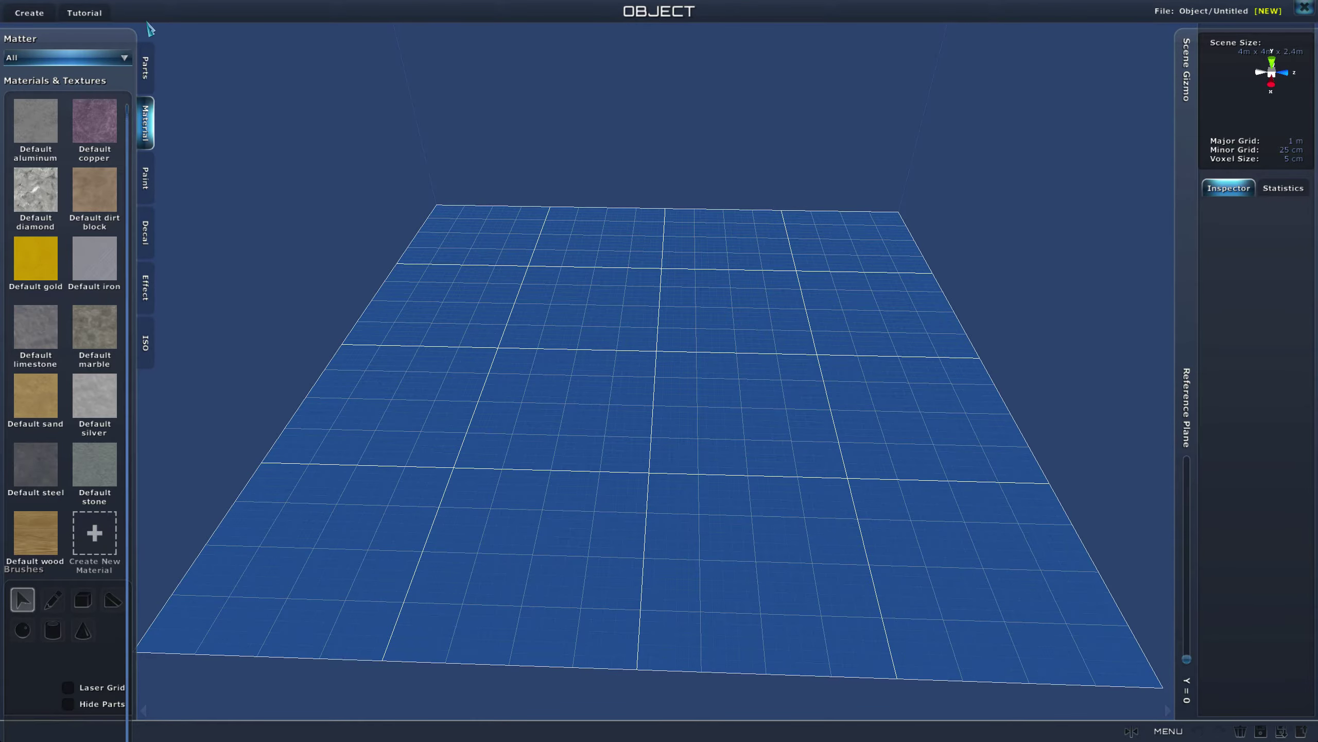
{"action": "left_click", "coordinate": [48, 10]}
{"action": "mouse_move", "coordinate": [98, 83]}
{"action": "mouse_move", "coordinate": [146, 129]}
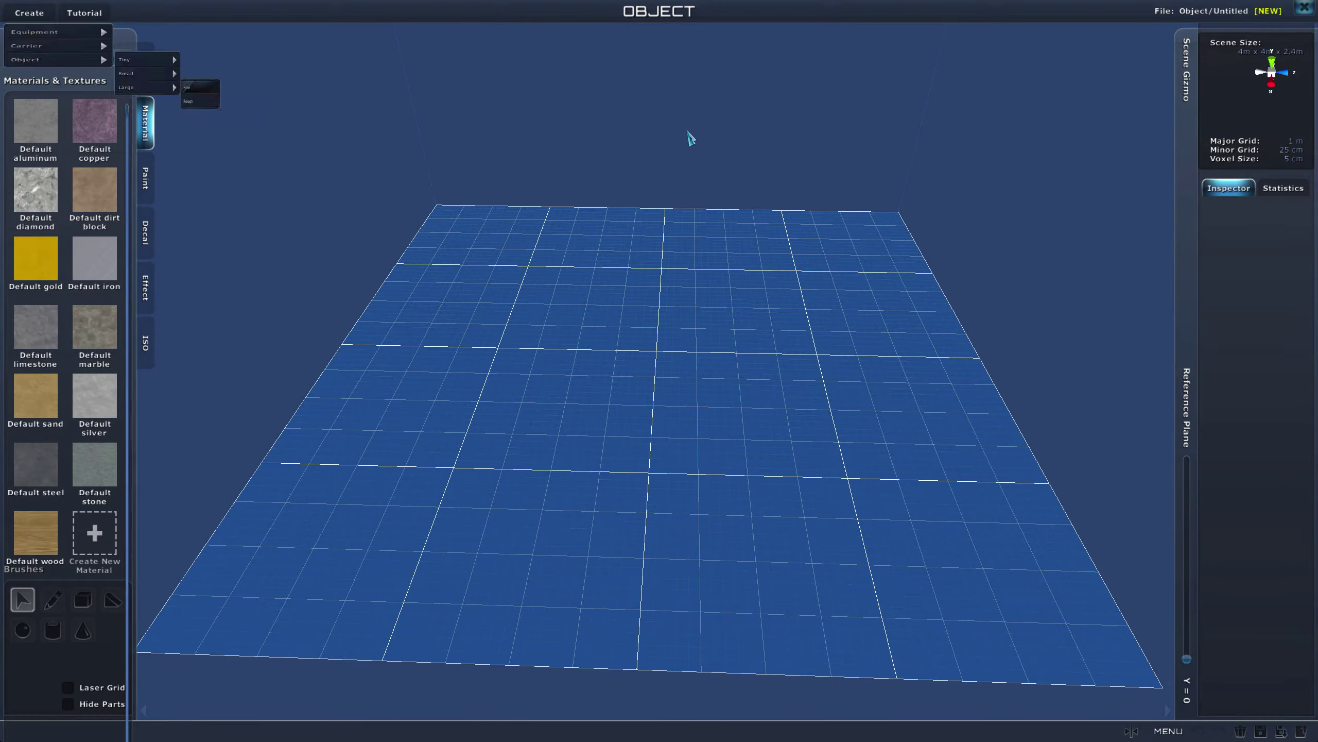
{"action": "scroll", "coordinate": [663, 325], "scroll_direction": "down", "scroll_amount": 1}
{"action": "mouse_move", "coordinate": [663, 326]}
{"action": "right_mouse_down"}
{"action": "mouse_move", "coordinate": [689, 206]}
{"action": "mouse_move", "coordinate": [683, 328]}
{"action": "right_mouse_up"}
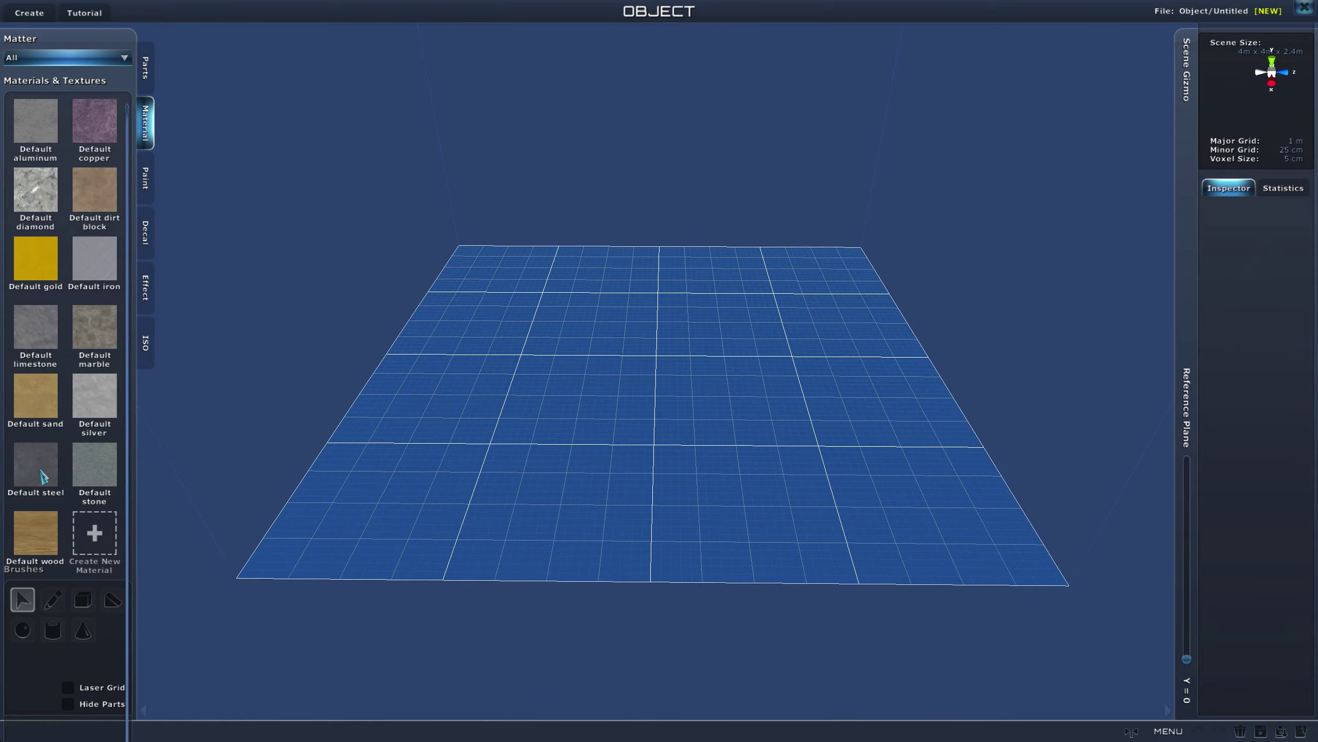
- Build an upright Default wood trunk with the Cylinder brush, using a 6 x 6 voxel base at the centre of the grid
{"action": "left_click", "coordinate": [45, 532]}
{"action": "middle_click_drag", "start_coordinate": [541, 242], "coordinate": [592, 356]}
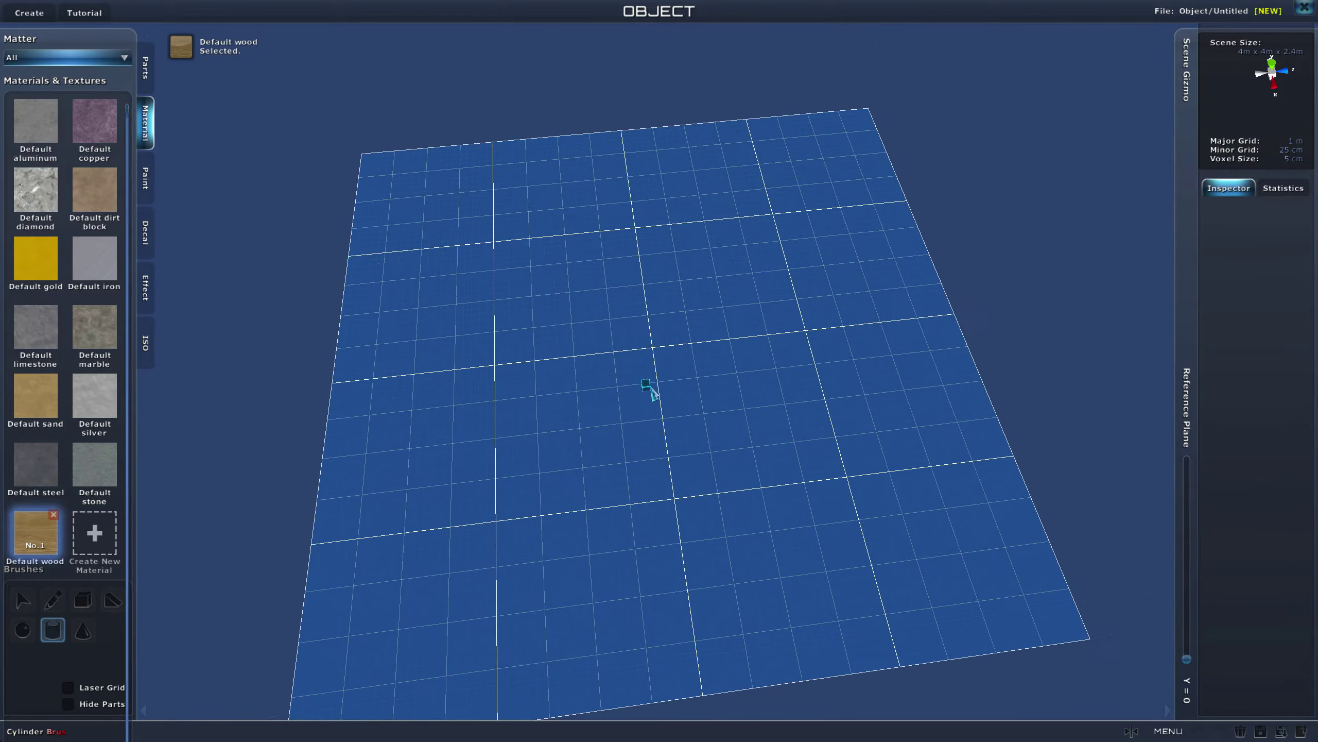
{"action": "scroll", "coordinate": [642, 407], "scroll_direction": "up", "scroll_amount": 5}
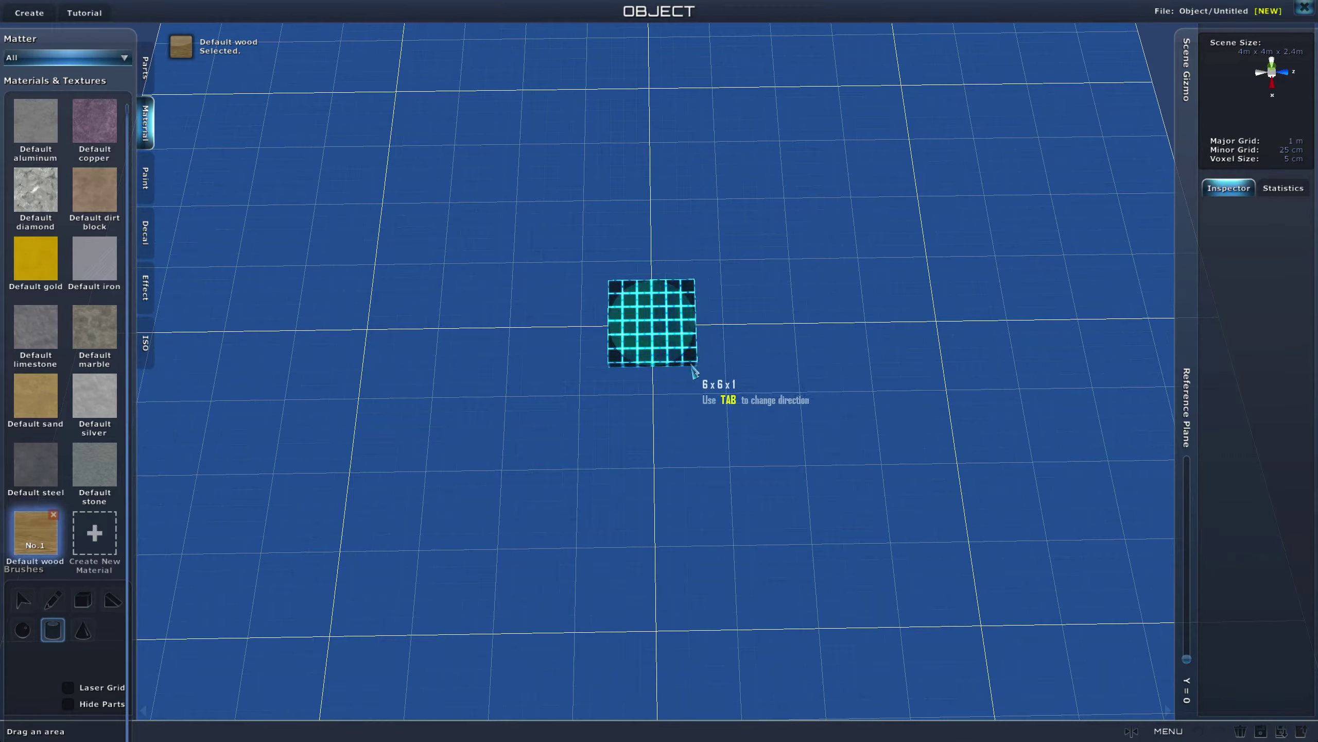
{"action": "left_click_drag", "start_coordinate": [692, 365], "coordinate": [692, 365]}
{"action": "scroll", "coordinate": [689, 229], "scroll_direction": "down", "scroll_amount": 3}
{"action": "middle_click_drag", "start_coordinate": [689, 229], "coordinate": [662, 156]}
{"action": "scroll", "coordinate": [664, 229], "scroll_direction": "down", "scroll_amount": 5}
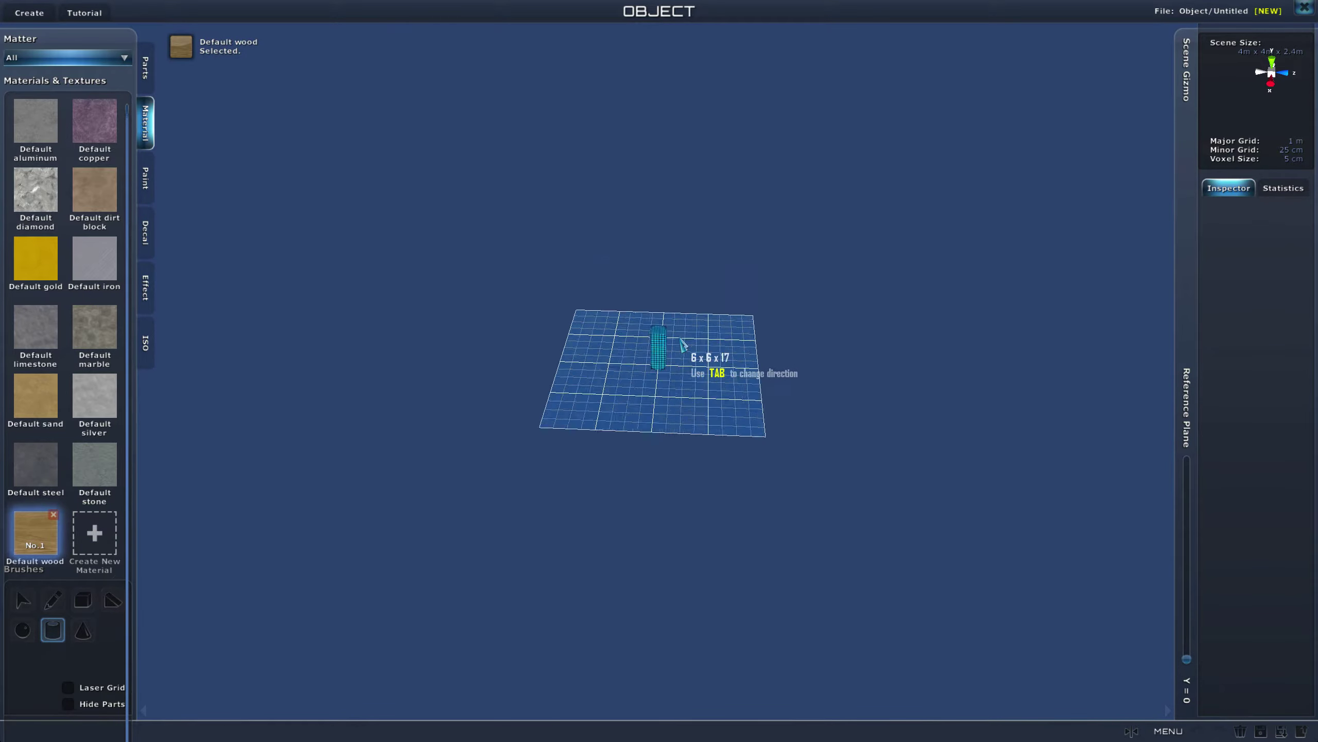
{"action": "scroll", "coordinate": [682, 335], "scroll_direction": "up", "scroll_amount": 5}
{"action": "middle_click_drag", "start_coordinate": [688, 313], "coordinate": [724, 242]}
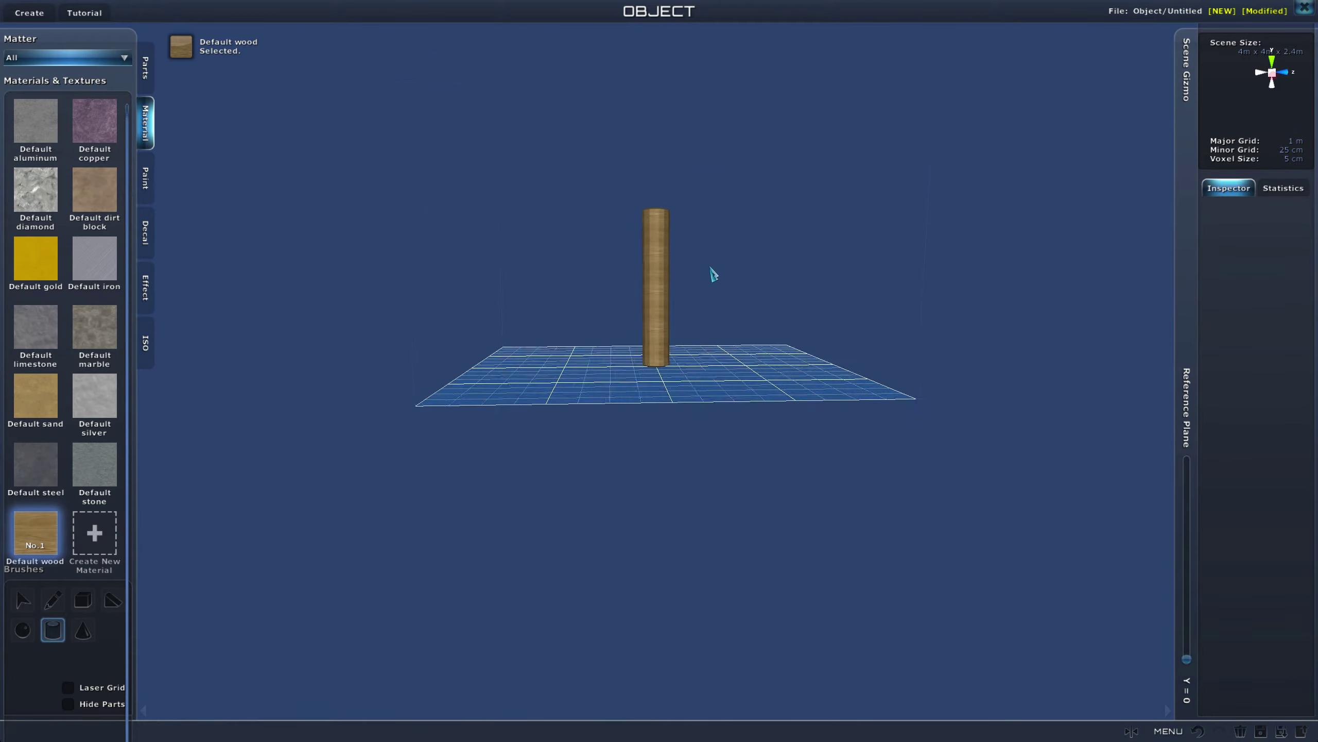
- Examine the wooden trunk and its base on the grid from several angles and distances
{"action": "scroll", "coordinate": [708, 273], "scroll_direction": "up", "scroll_amount": 5}
{"action": "middle_click_drag", "start_coordinate": [688, 439], "coordinate": [709, 381]}
{"action": "scroll", "coordinate": [709, 382], "scroll_direction": "down", "scroll_amount": 5}
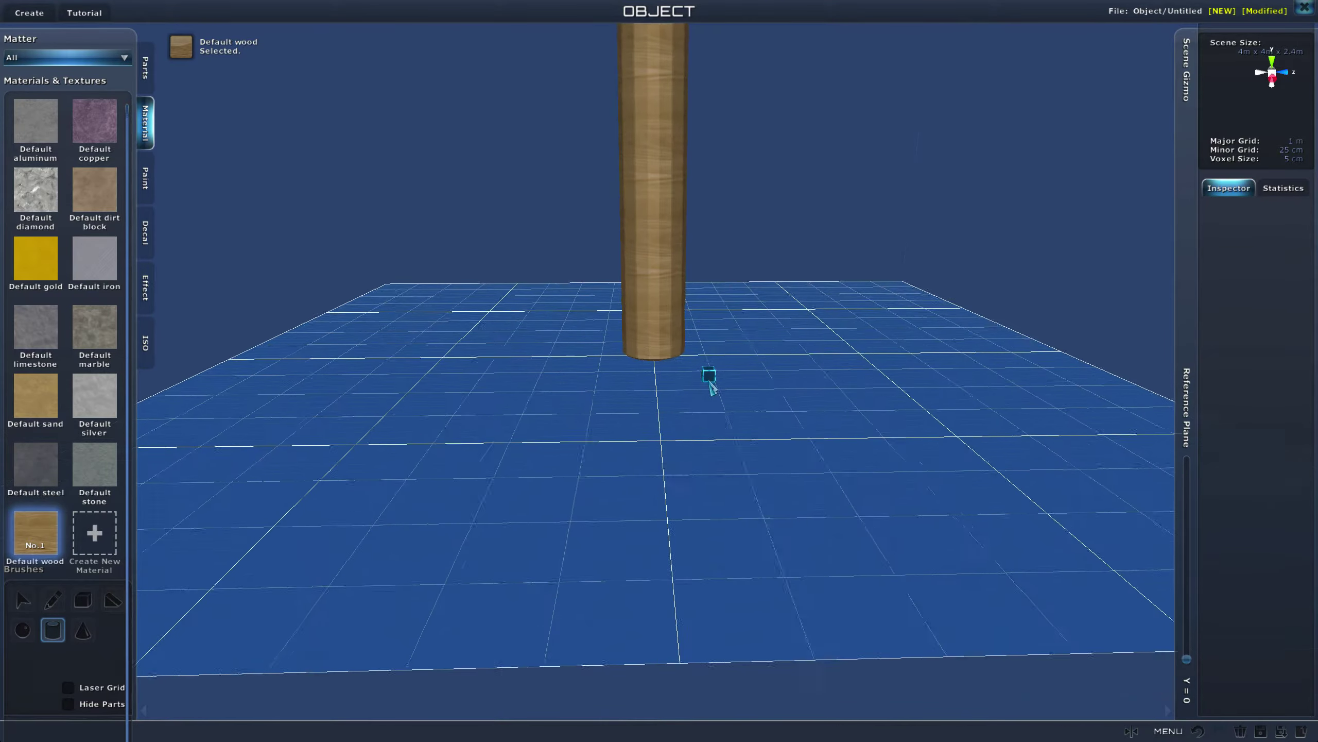
{"action": "scroll", "coordinate": [667, 259], "scroll_direction": "down", "scroll_amount": 4}
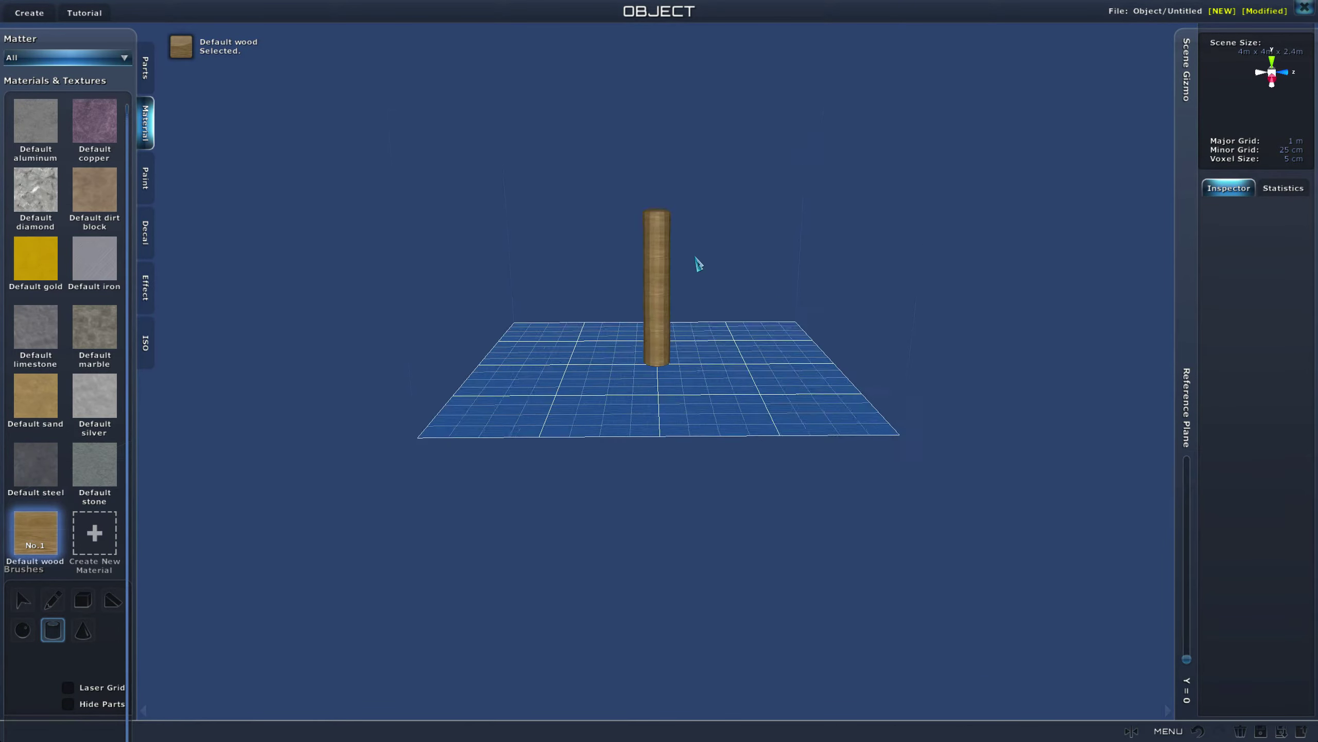
{"action": "right_click_drag", "start_coordinate": [695, 259], "coordinate": [697, 303]}
{"action": "middle_click_drag", "start_coordinate": [698, 303], "coordinate": [700, 362]}
{"action": "scroll", "coordinate": [696, 312], "scroll_direction": "up", "scroll_amount": 4}
{"action": "mouse_move", "coordinate": [698, 305]}
{"action": "middle_mouse_down"}
{"action": "mouse_move", "coordinate": [693, 281]}
{"action": "mouse_move", "coordinate": [691, 322]}
{"action": "middle_mouse_up"}
{"action": "scroll", "coordinate": [691, 322], "scroll_direction": "down", "scroll_amount": 1}
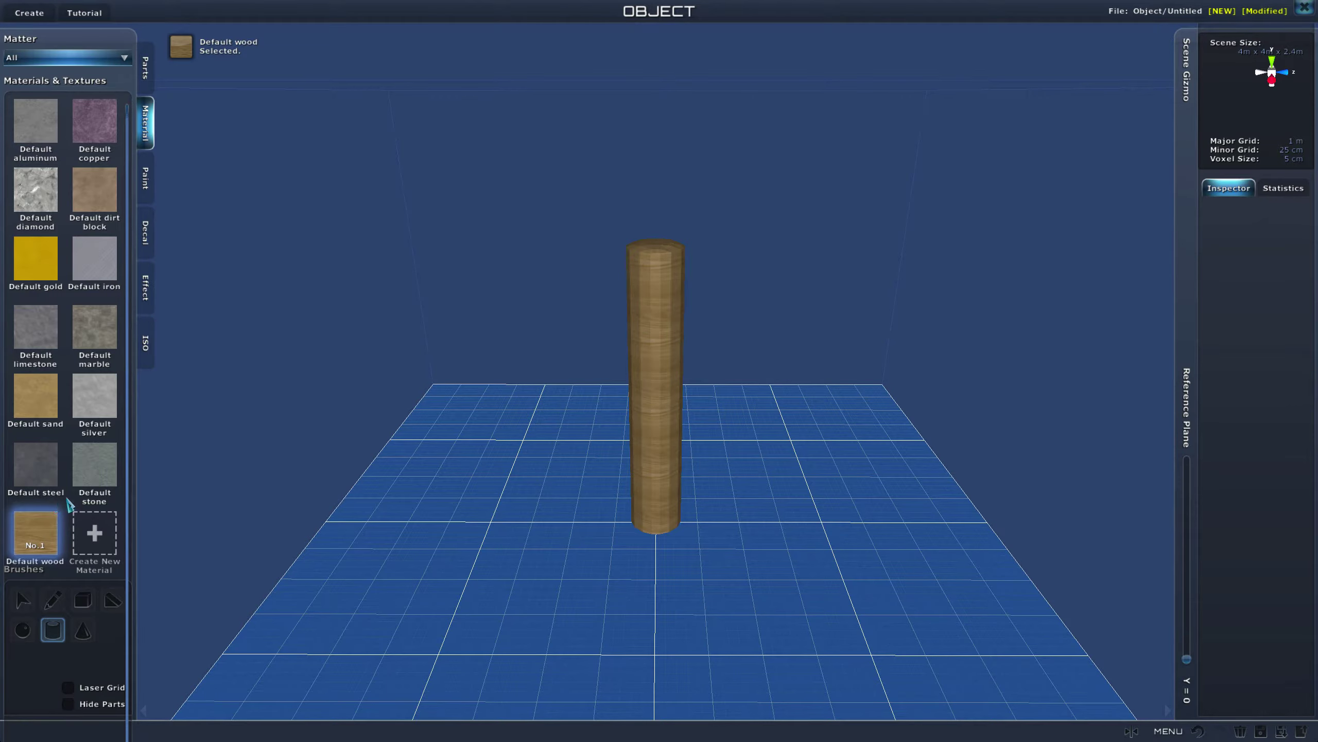
- Choose Default marble as the material and switch to the Cone brush
{"action": "left_click", "coordinate": [103, 408]}
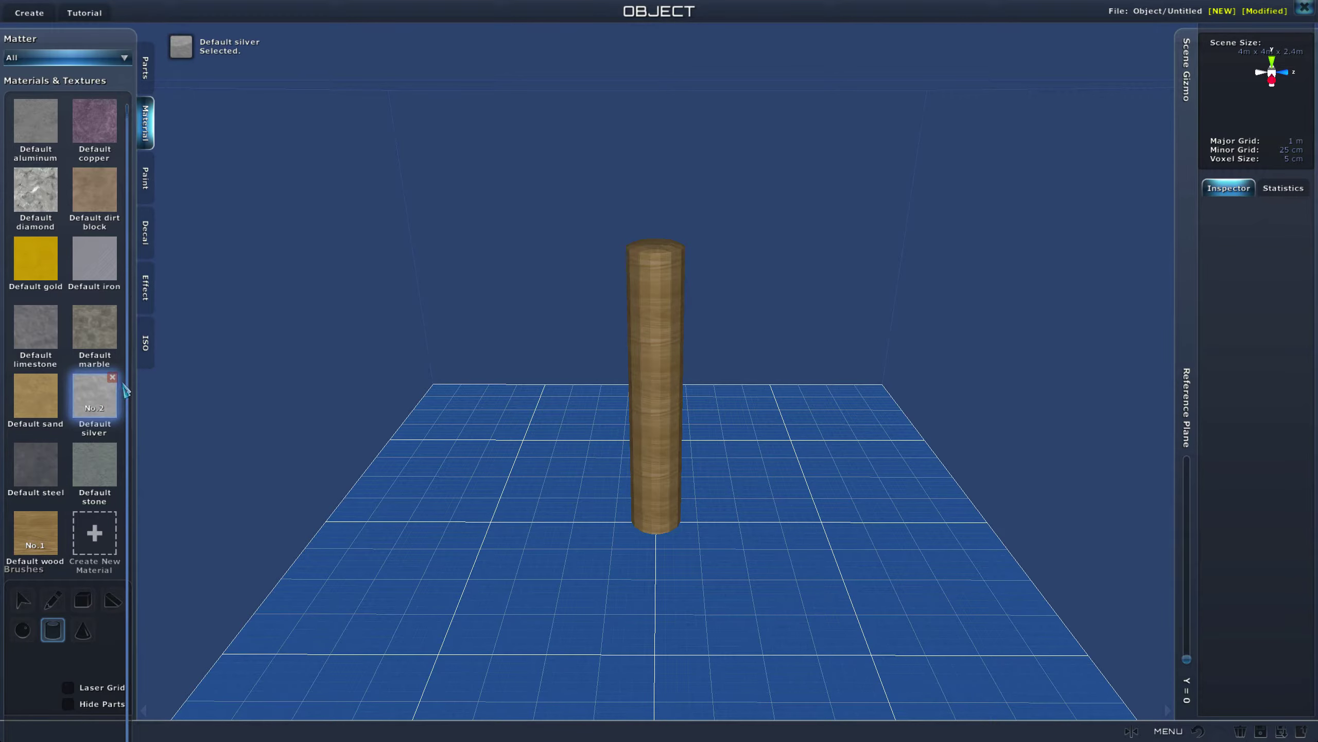
{"action": "left_click", "coordinate": [93, 339]}
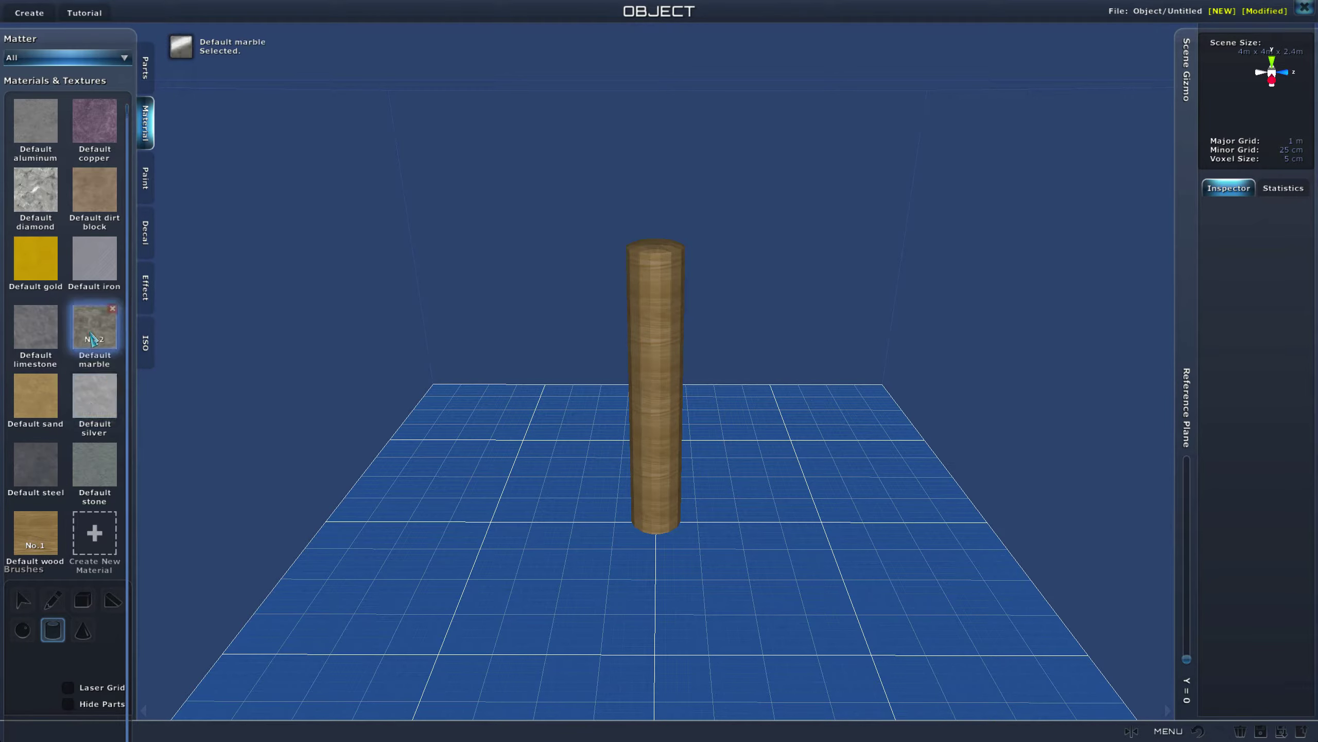
{"action": "mouse_move", "coordinate": [302, 350]}
{"action": "right_mouse_down"}
{"action": "mouse_move", "coordinate": [324, 399]}
{"action": "mouse_move", "coordinate": [320, 344]}
{"action": "mouse_move", "coordinate": [300, 334]}
{"action": "right_mouse_up"}
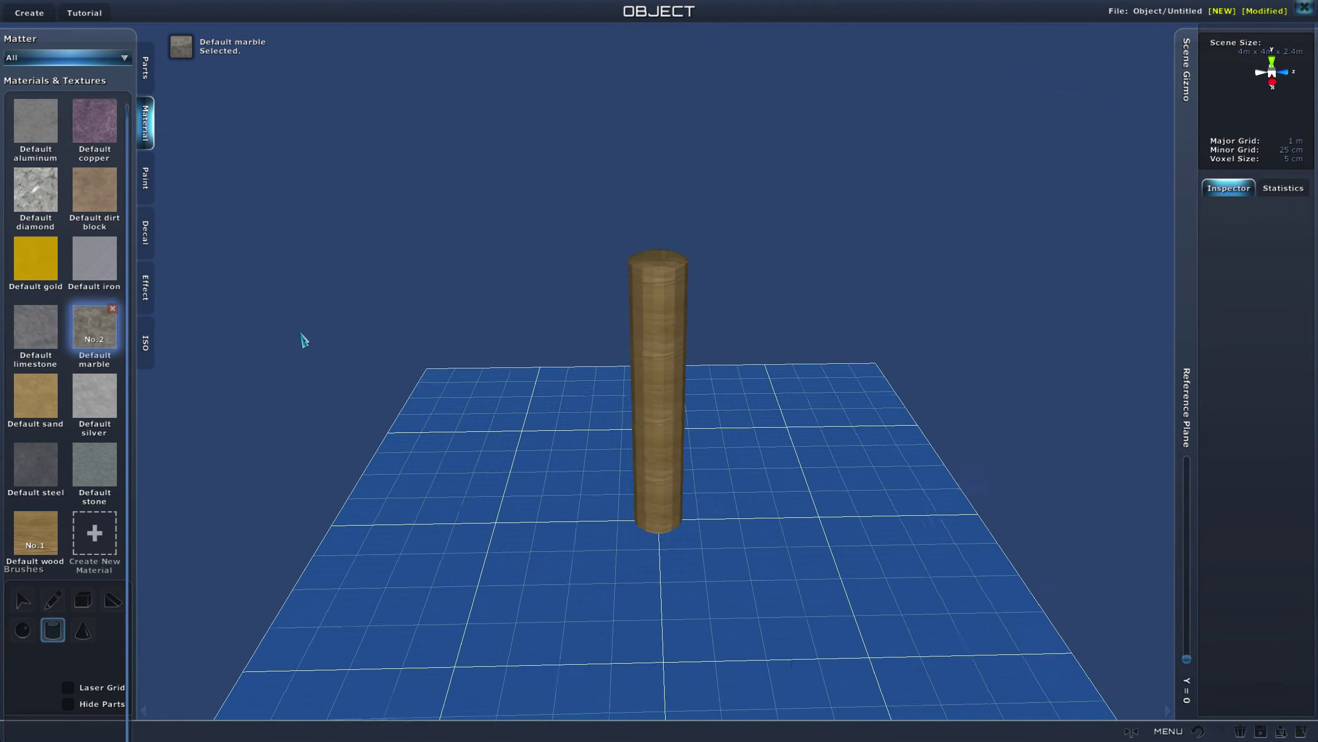
{"action": "scroll", "coordinate": [602, 291], "scroll_direction": "down", "scroll_amount": 1}
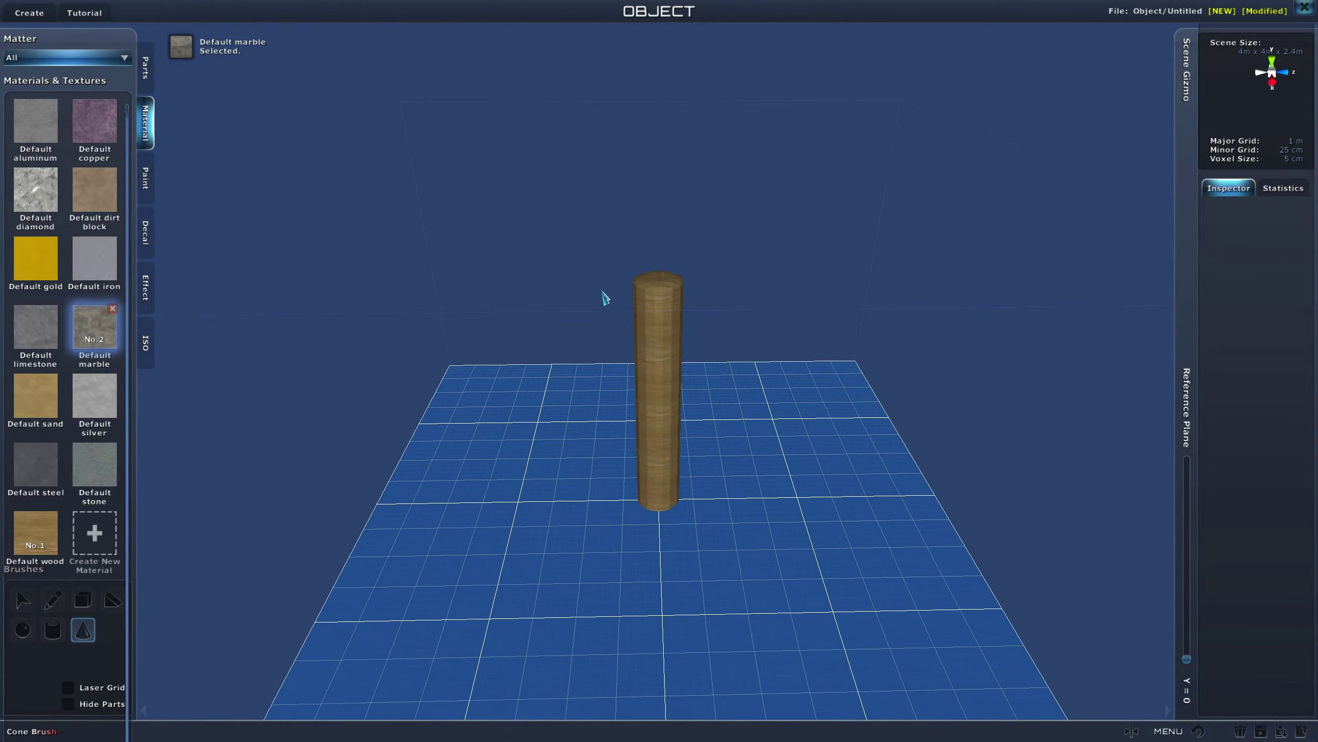
{"action": "right_click_drag", "start_coordinate": [589, 320], "coordinate": [592, 257]}
{"action": "middle_click_drag", "start_coordinate": [592, 257], "coordinate": [670, 454]}
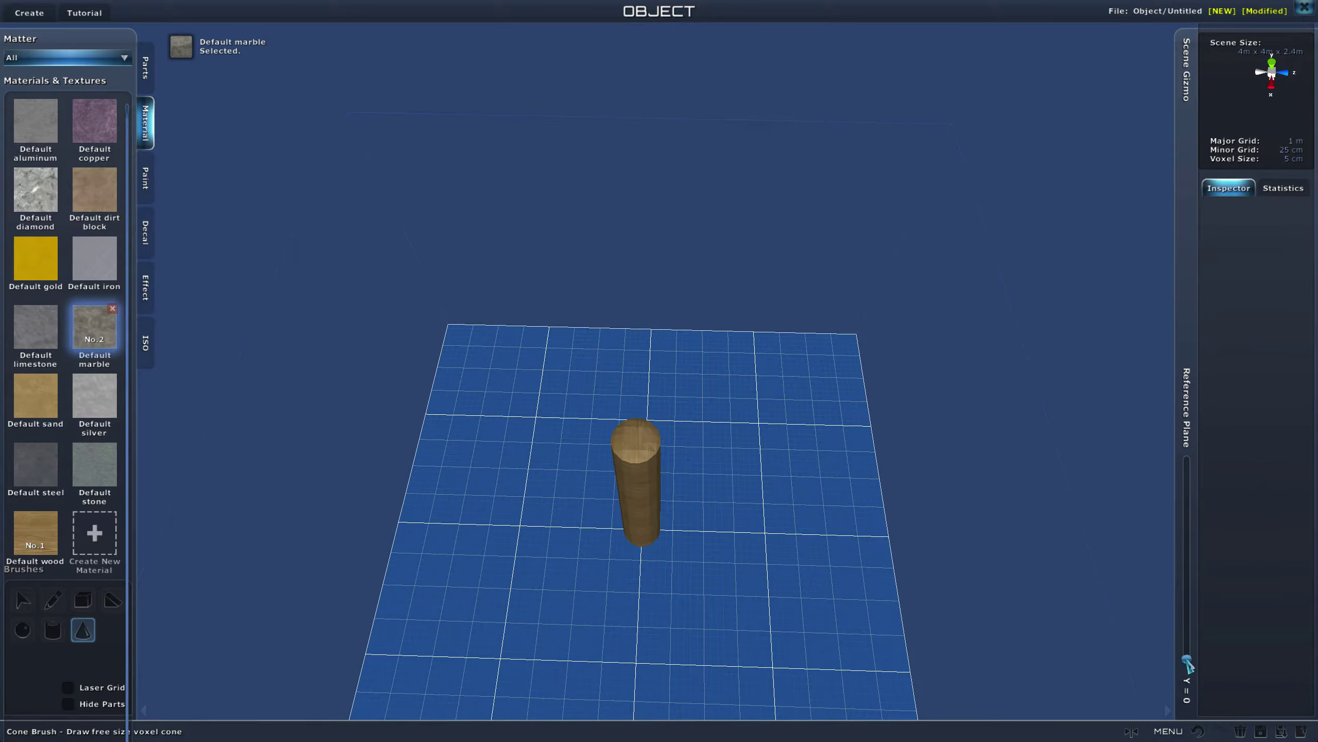
- Raise the reference plane to Y = 37, just above the top of the trunk
{"action": "left_click_drag", "start_coordinate": [1186, 663], "coordinate": [1187, 542]}
{"action": "mouse_move", "coordinate": [1017, 554]}
{"action": "middle_mouse_down"}
{"action": "mouse_move", "coordinate": [1021, 360]}
{"action": "mouse_move", "coordinate": [1072, 410]}
{"action": "middle_mouse_up"}
{"action": "left_click_drag", "start_coordinate": [1187, 543], "coordinate": [1187, 505]}
{"action": "middle_click_drag", "start_coordinate": [1031, 488], "coordinate": [1058, 657]}
{"action": "scroll", "coordinate": [871, 553], "scroll_direction": "up", "scroll_amount": 8}
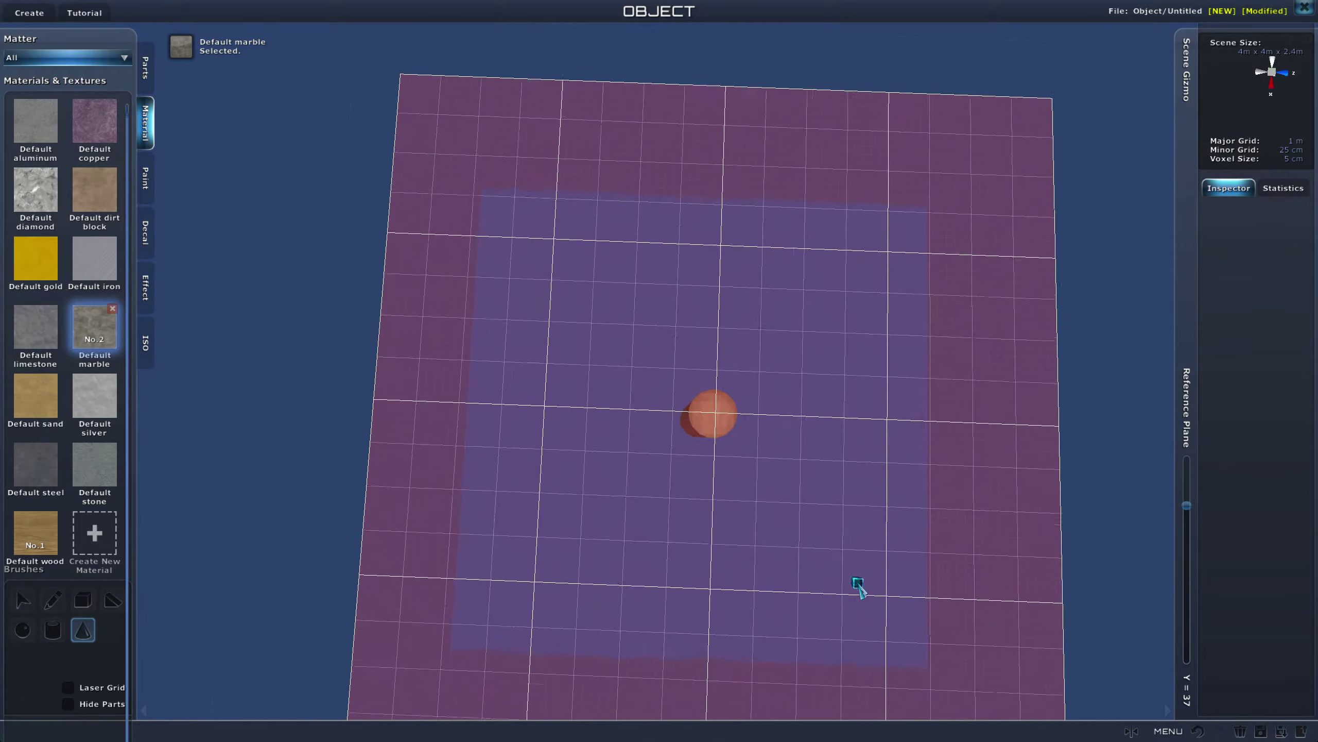
{"action": "middle_click_drag", "start_coordinate": [887, 541], "coordinate": [842, 518]}
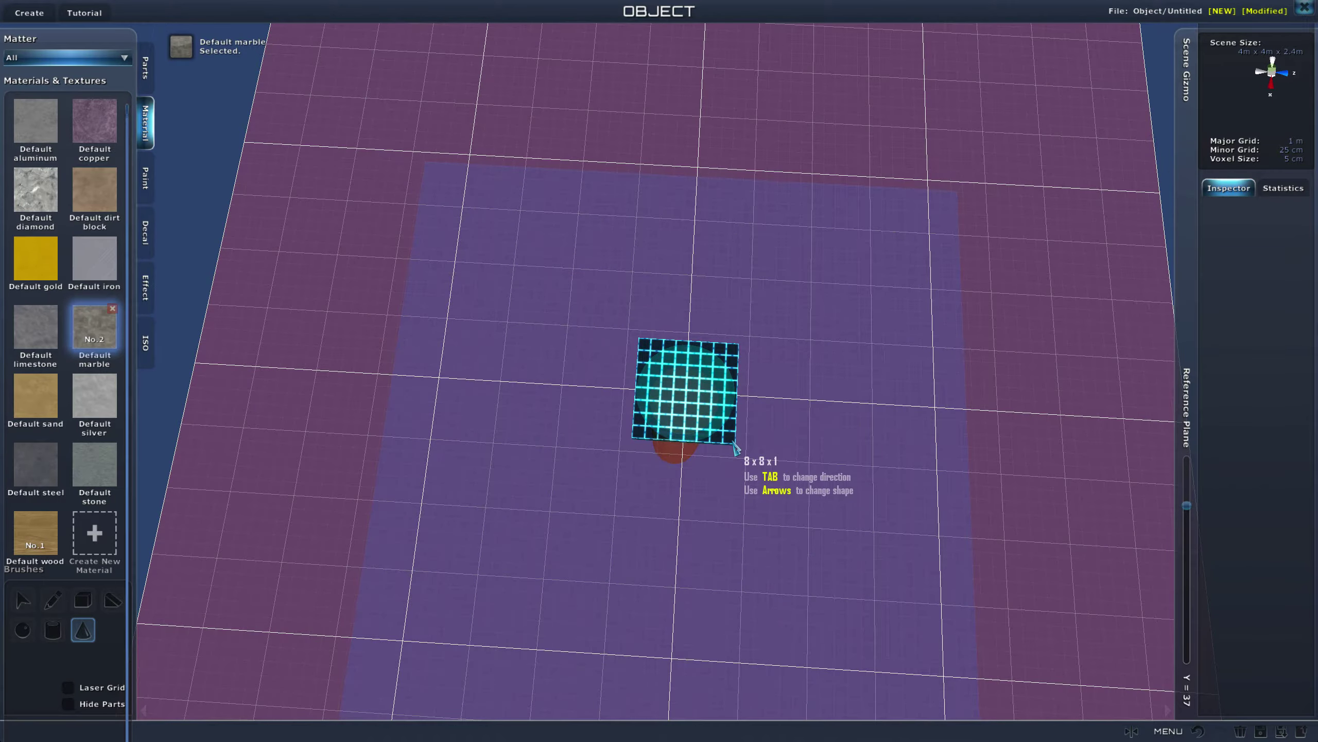
{"action": "middle_click_drag", "start_coordinate": [734, 442], "coordinate": [747, 290]}
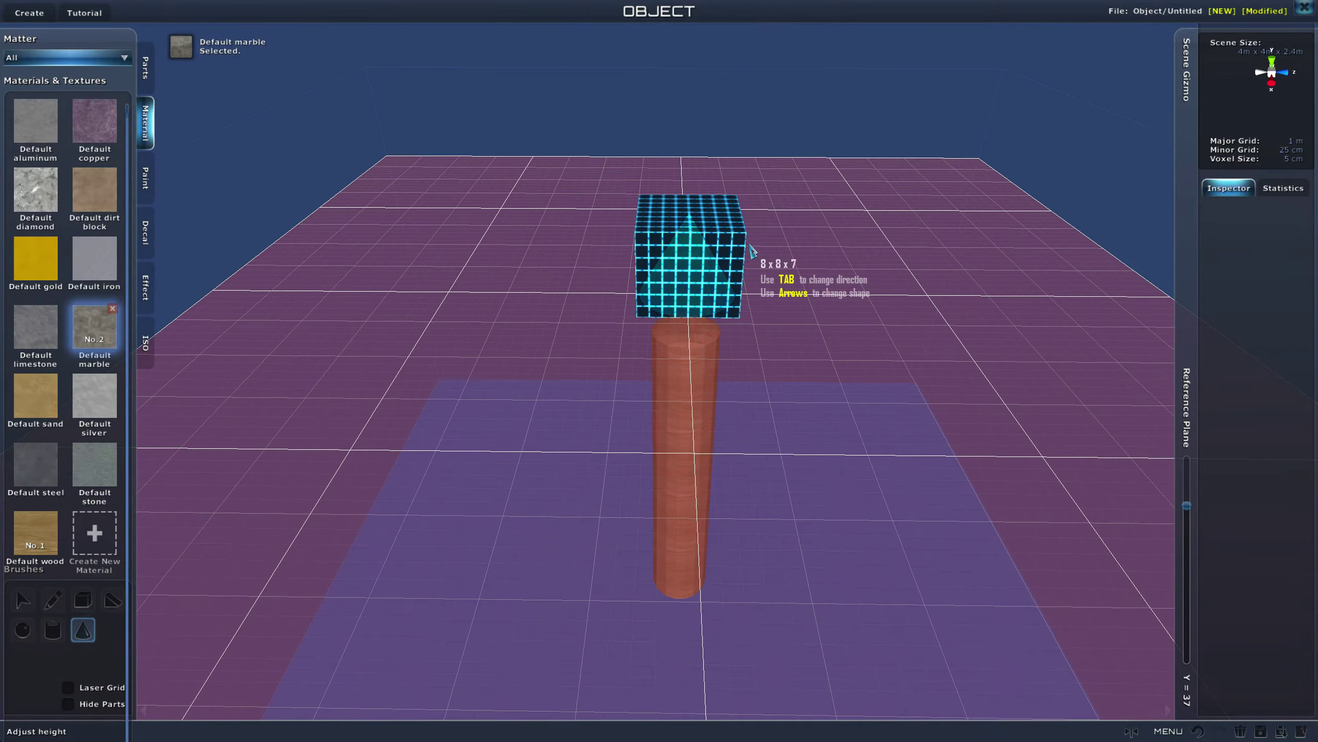
{"action": "middle_click_drag", "start_coordinate": [757, 224], "coordinate": [756, 359]}
- Draw a marble cone of 10 x 10 x 8 voxels on the reference plane, centred over the trunk
{"action": "left_click_drag", "start_coordinate": [628, 309], "coordinate": [748, 425]}
{"action": "middle_click_drag", "start_coordinate": [750, 347], "coordinate": [755, 171]}
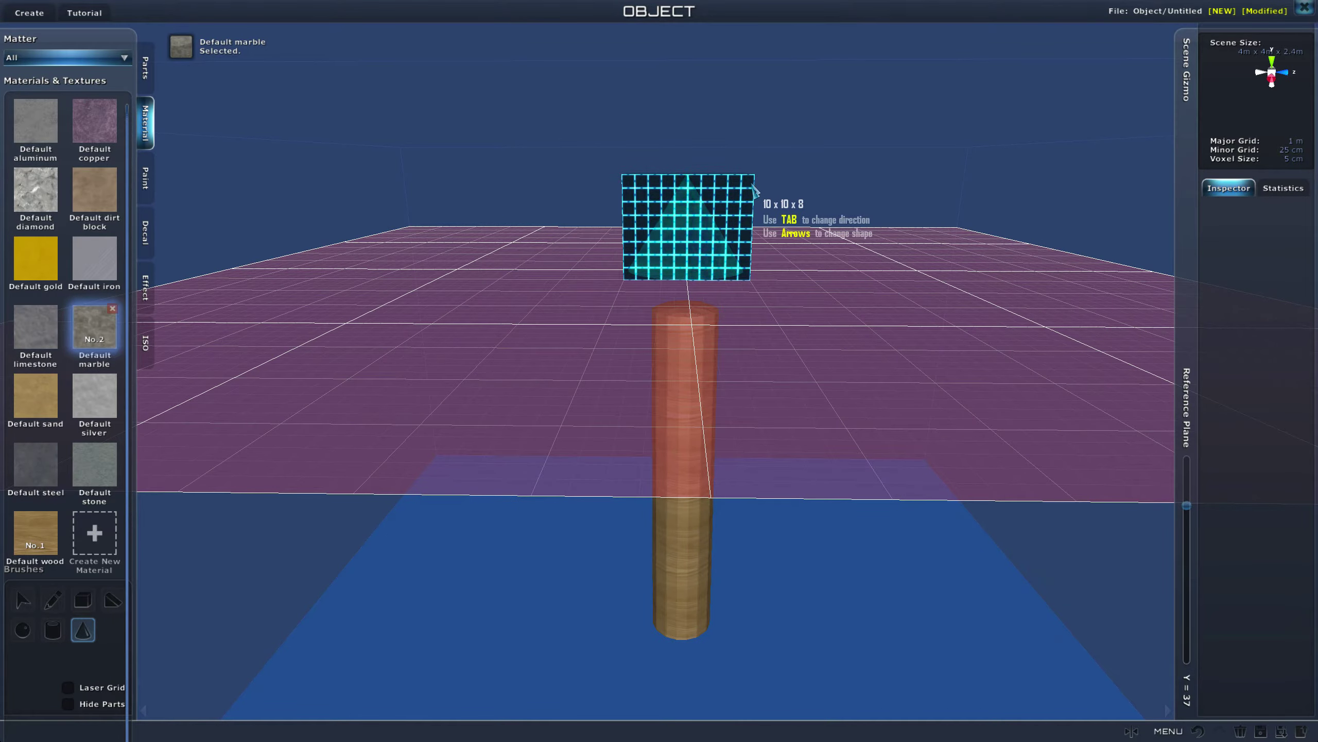
{"action": "left_click", "coordinate": [754, 191]}
{"action": "middle_click_drag", "start_coordinate": [800, 248], "coordinate": [808, 294]}
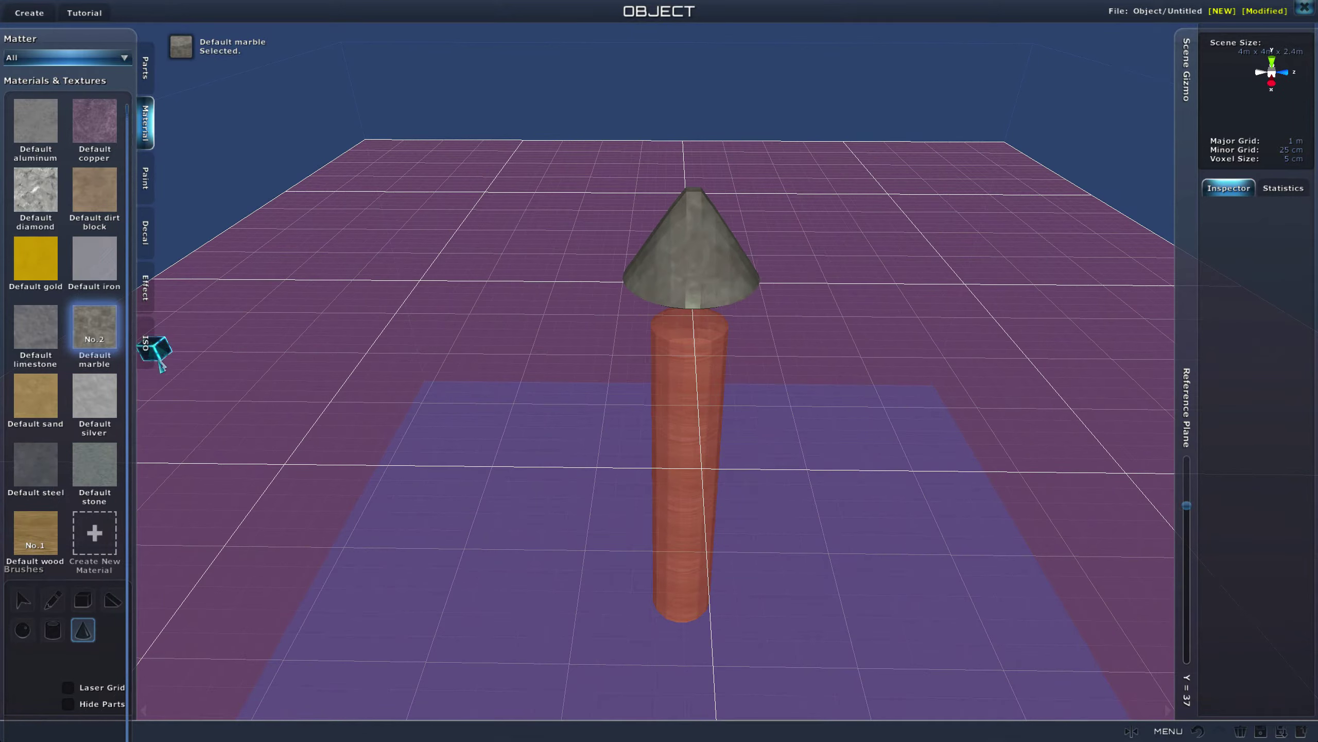
- Add a Point Light part at the tip of the marble cone
{"action": "left_click", "coordinate": [146, 70]}
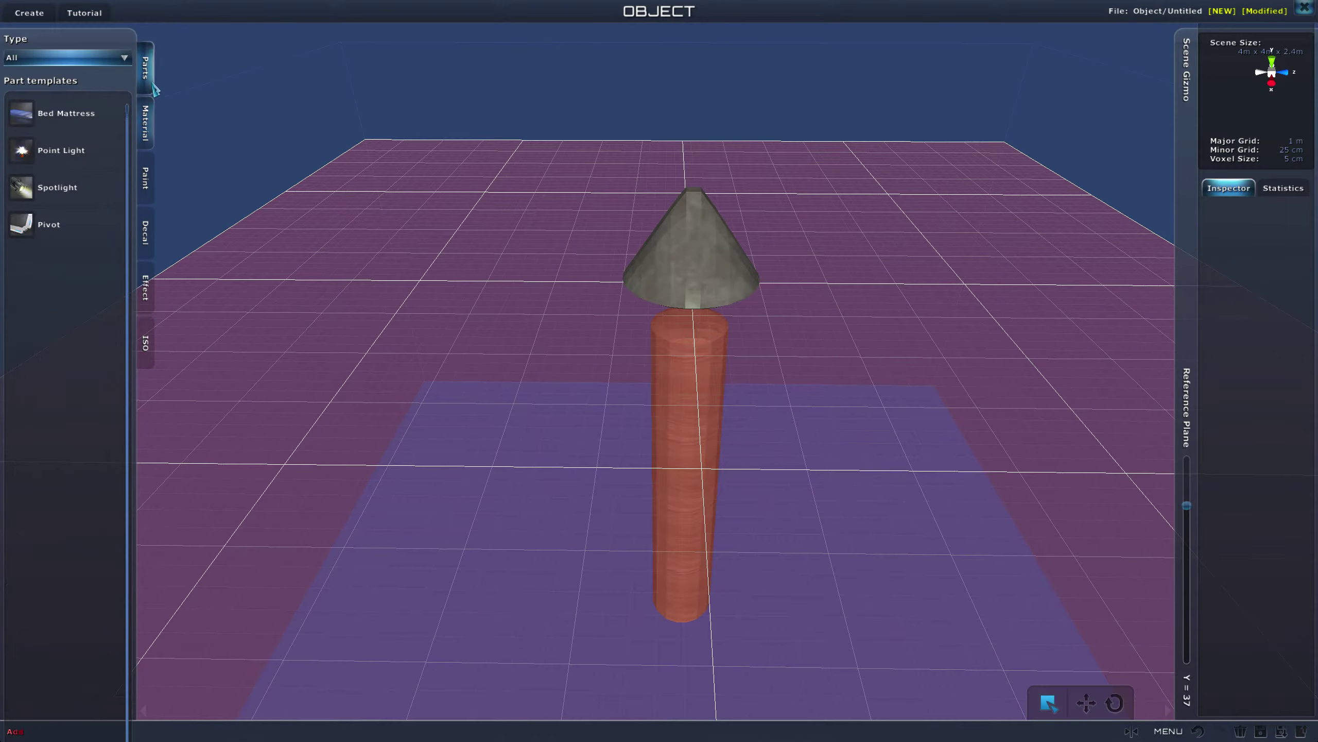
{"action": "left_click", "coordinate": [81, 157]}
{"action": "middle_click_drag", "start_coordinate": [356, 162], "coordinate": [400, 212]}
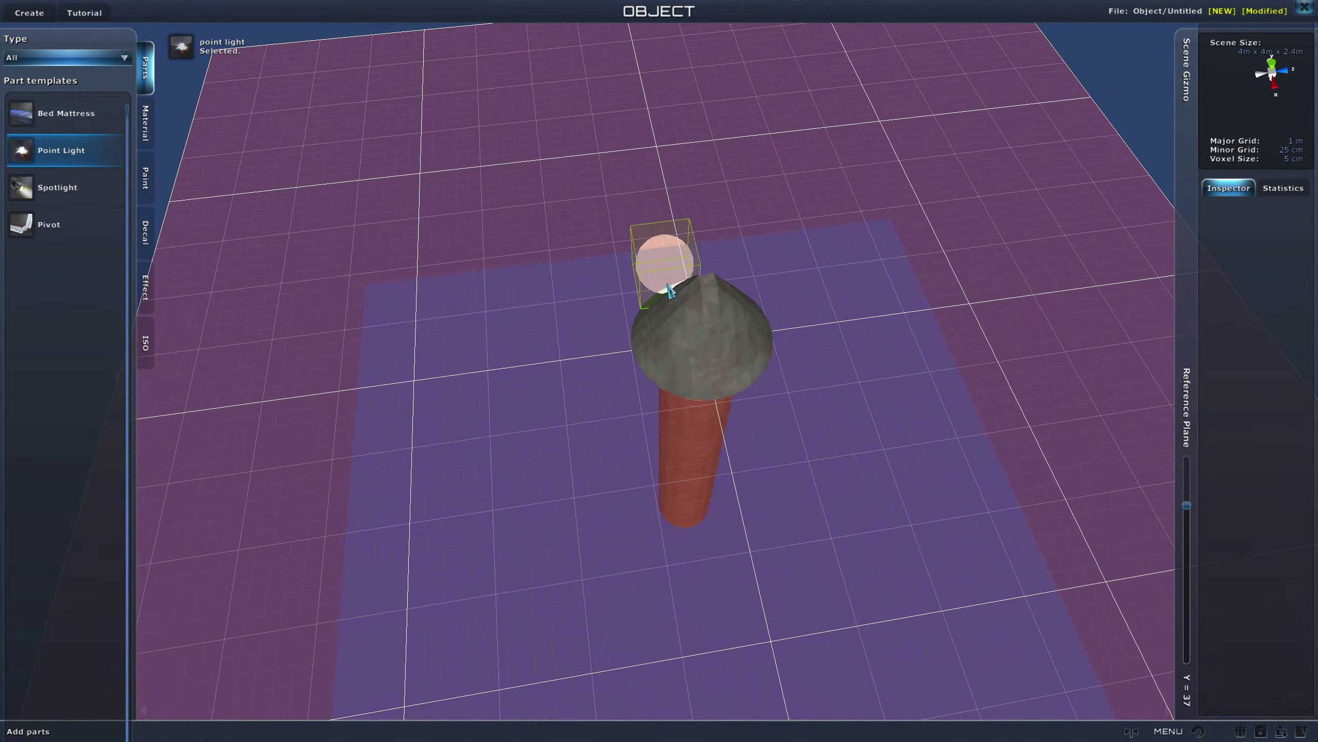
{"action": "left_click", "coordinate": [715, 292]}
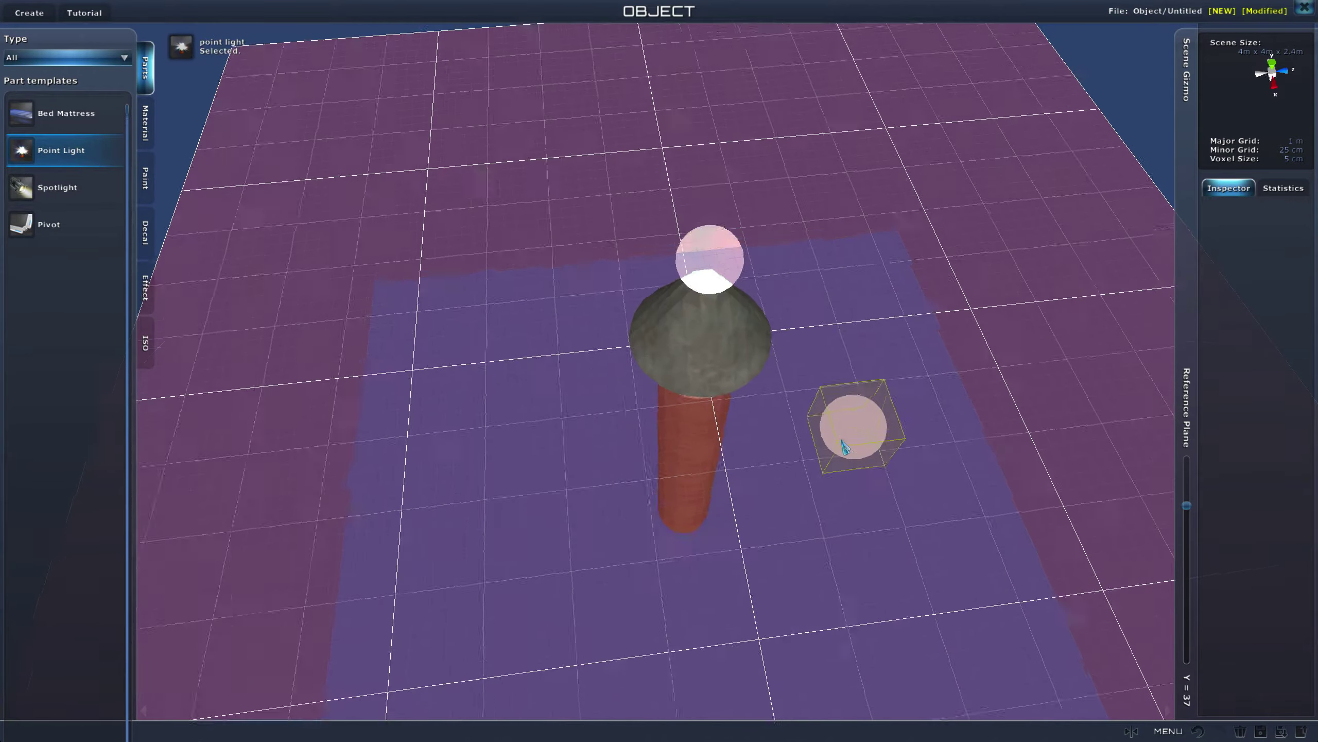
- Select the point light and shift it along X to position 2.0000 so it sits centred on the cone's tip
{"action": "middle_click_drag", "start_coordinate": [854, 427], "coordinate": [388, 359]}
{"action": "left_click", "coordinate": [145, 101]}
{"action": "left_click", "coordinate": [145, 87]}
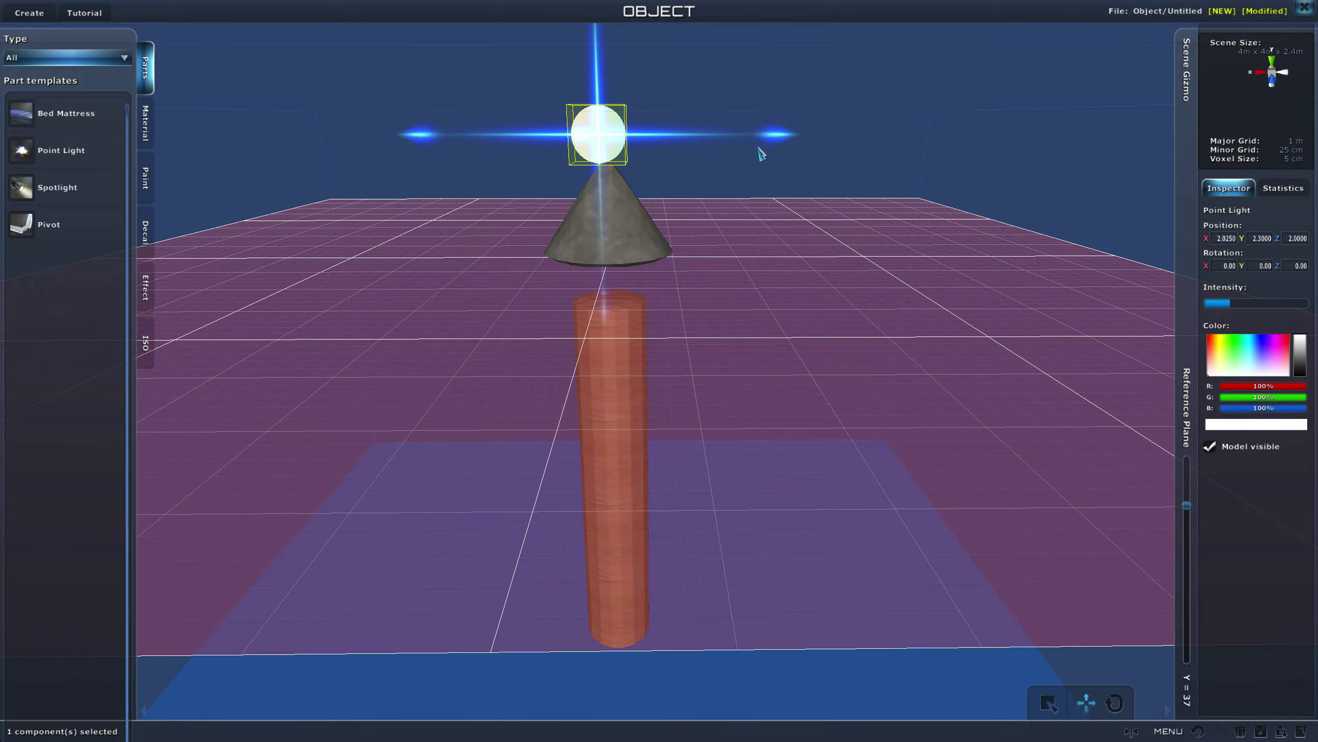
{"action": "left_click_drag", "start_coordinate": [767, 135], "coordinate": [774, 135]}
- Give the point light a lower intensity and a yellow colour with red 78% and blue 39%, hide its model, and apply the settings
{"action": "middle_click_drag", "start_coordinate": [701, 234], "coordinate": [1016, 275]}
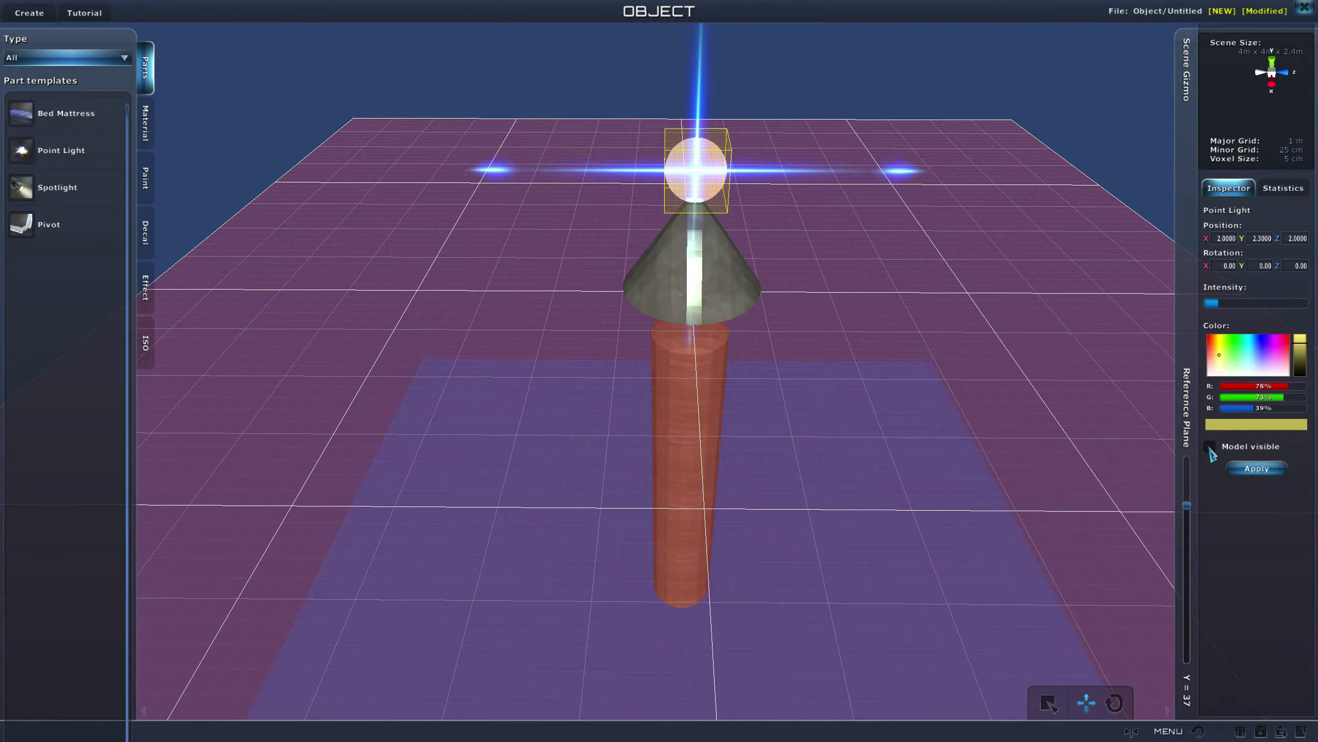
{"action": "left_click", "coordinate": [1256, 469]}
{"action": "middle_click_drag", "start_coordinate": [1054, 418], "coordinate": [820, 357]}
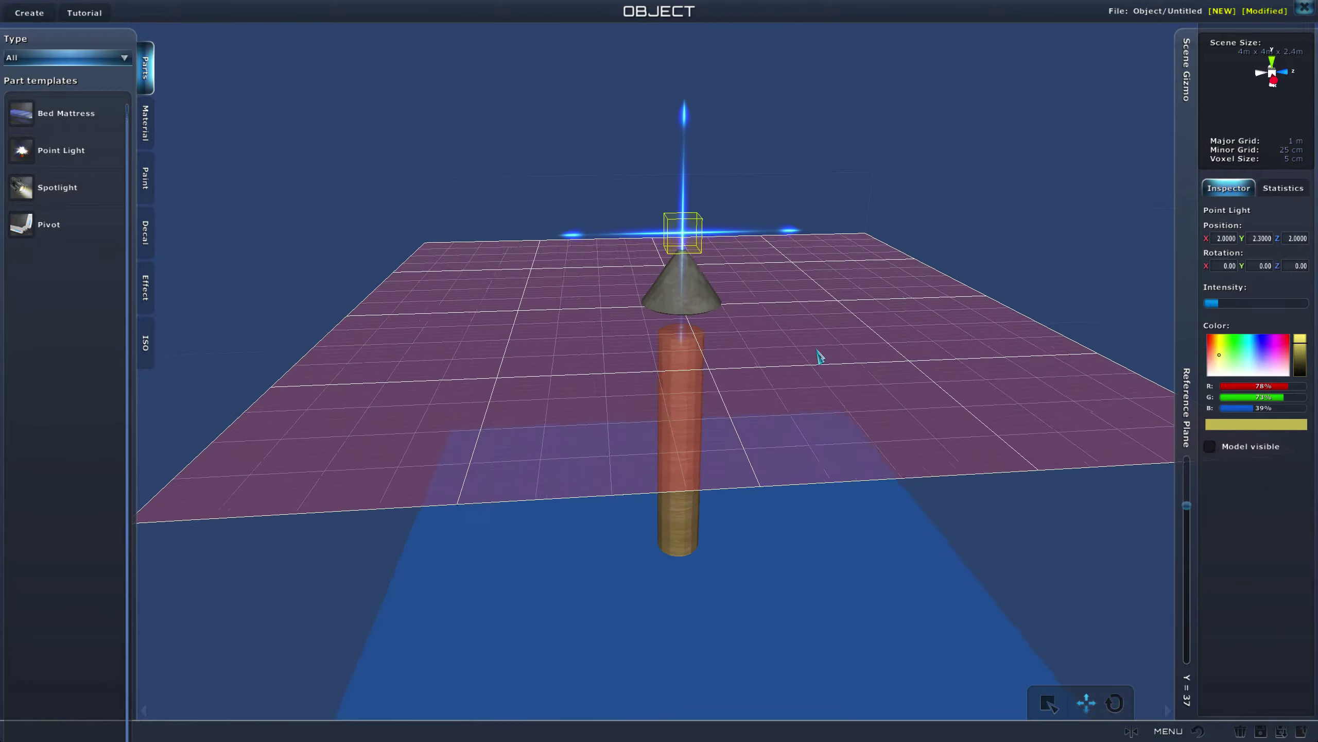
- Lower the reference plane to Y = 28 and reselect Default marble for the Cone brush
{"action": "left_click_drag", "start_coordinate": [1188, 506], "coordinate": [1188, 530]}
{"action": "middle_click_drag", "start_coordinate": [1088, 504], "coordinate": [903, 414]}
{"action": "scroll", "coordinate": [637, 436], "scroll_direction": "up", "scroll_amount": 2}
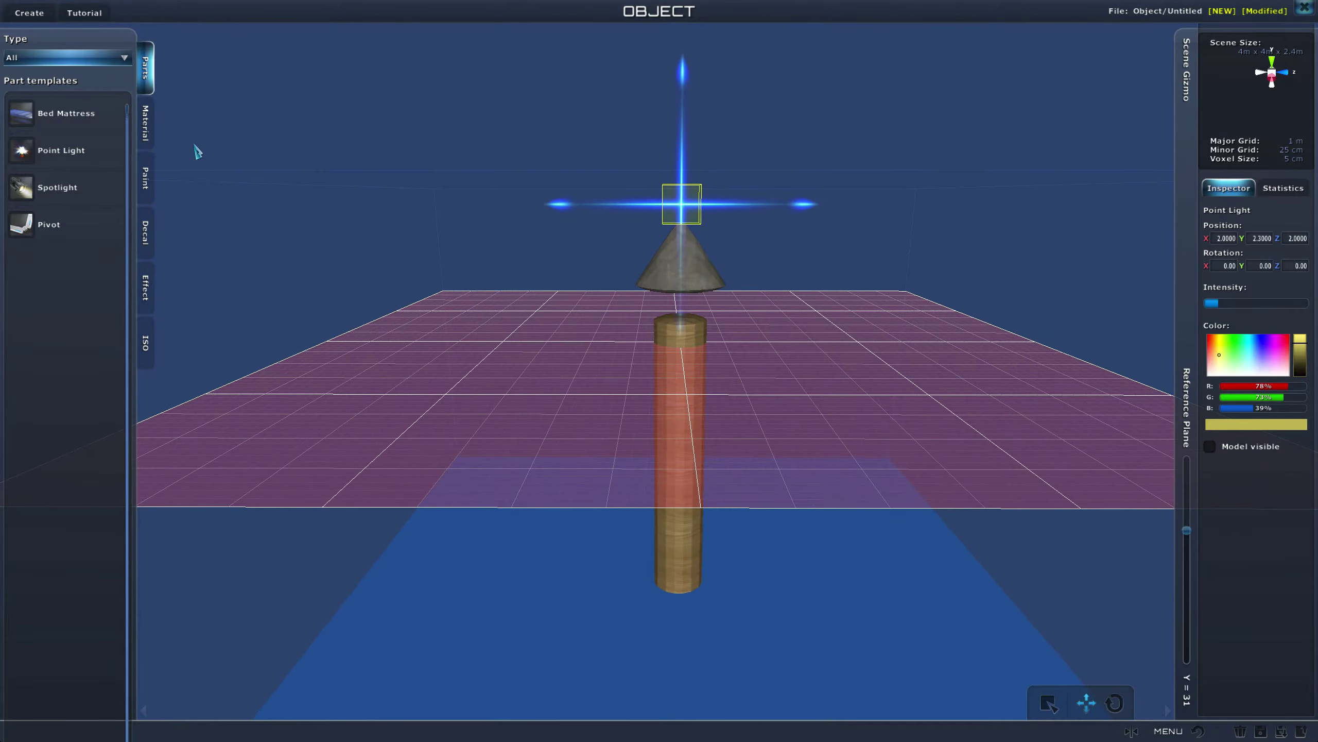
{"action": "left_click", "coordinate": [150, 127]}
{"action": "left_click", "coordinate": [94, 465]}
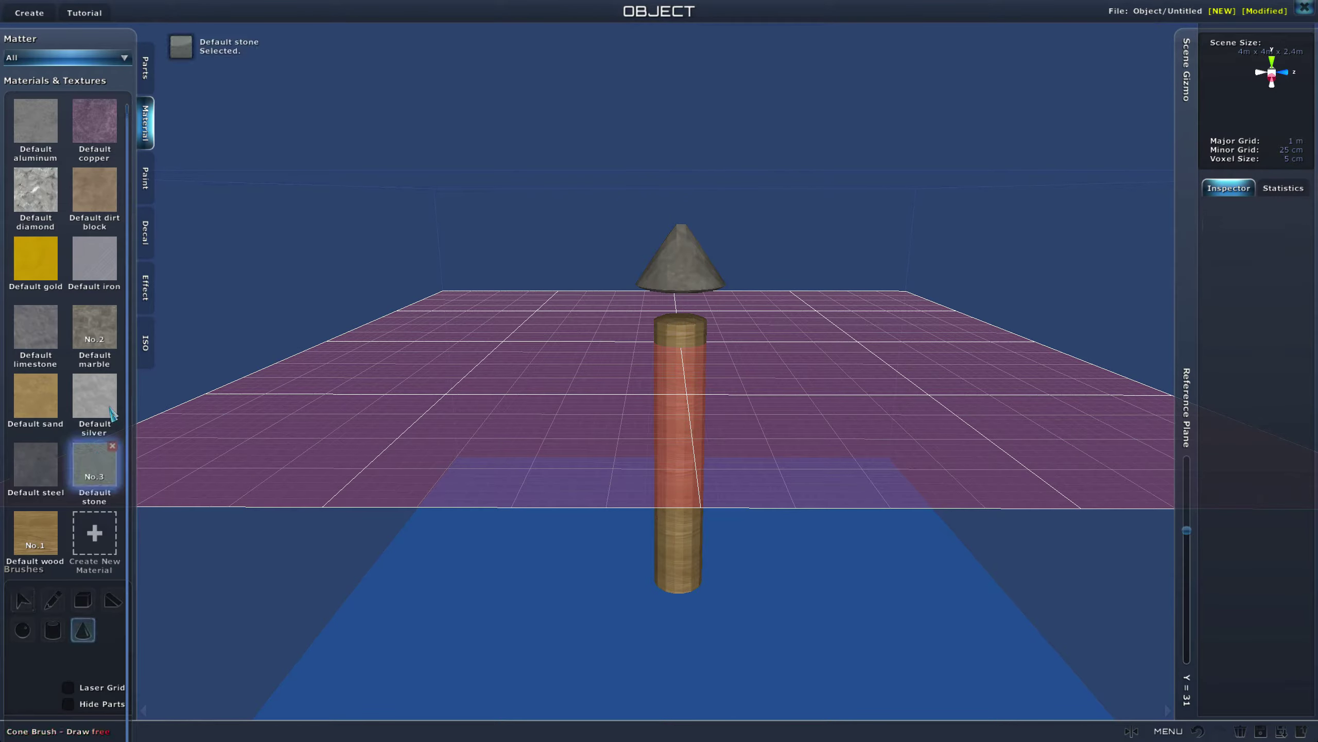
{"action": "left_click", "coordinate": [94, 327]}
{"action": "middle_click_drag", "start_coordinate": [559, 447], "coordinate": [1316, 476]}
{"action": "left_click_drag", "start_coordinate": [1184, 535], "coordinate": [1184, 546]}
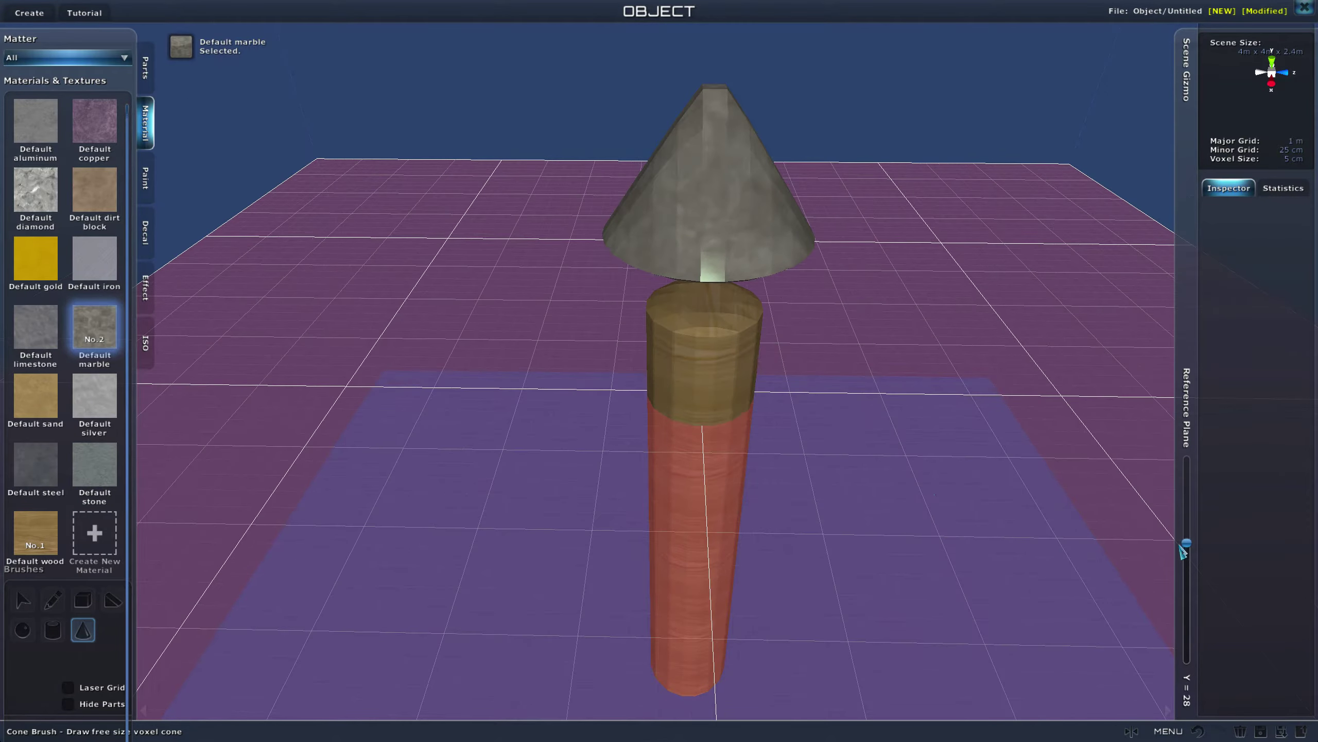
- Draw a larger marble cone with a 16 x 16 voxel base around the trunk, directly beneath the first cone
{"action": "middle_click_drag", "start_coordinate": [898, 468], "coordinate": [995, 604]}
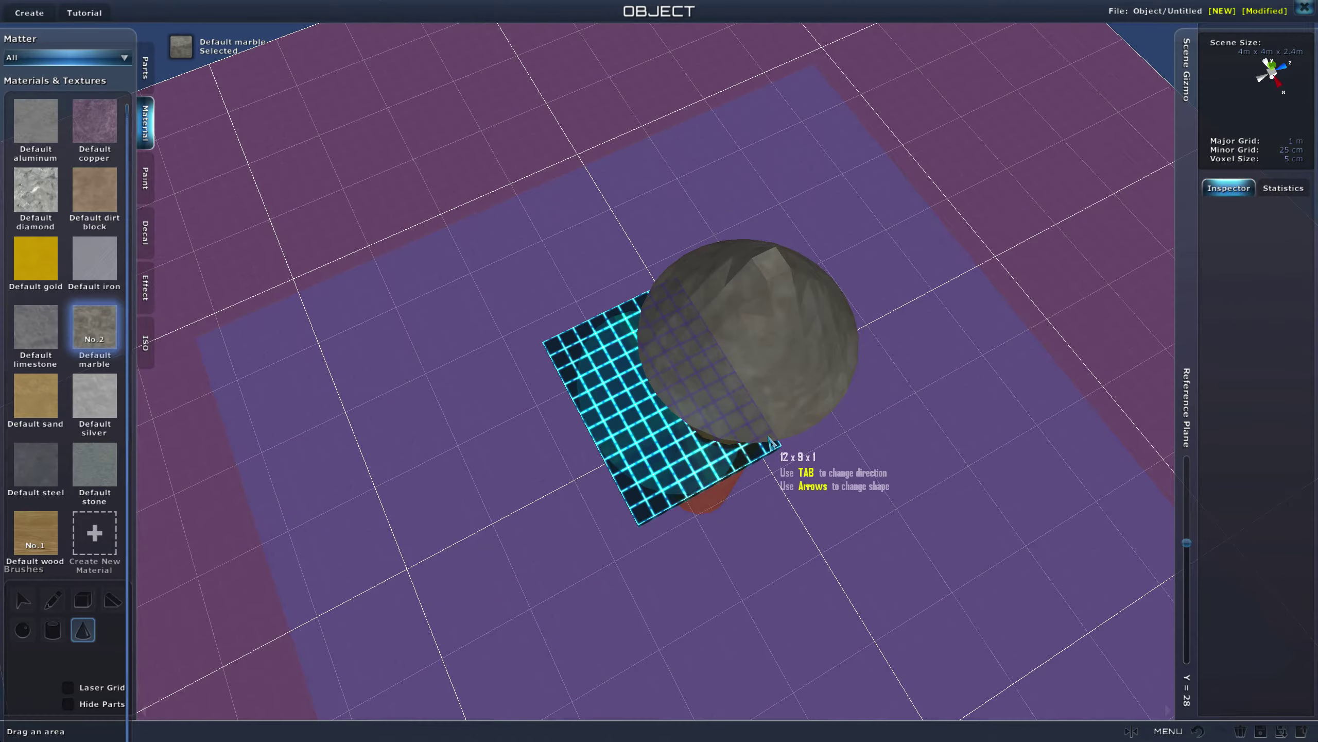
{"action": "left_click_drag", "start_coordinate": [772, 443], "coordinate": [915, 451]}
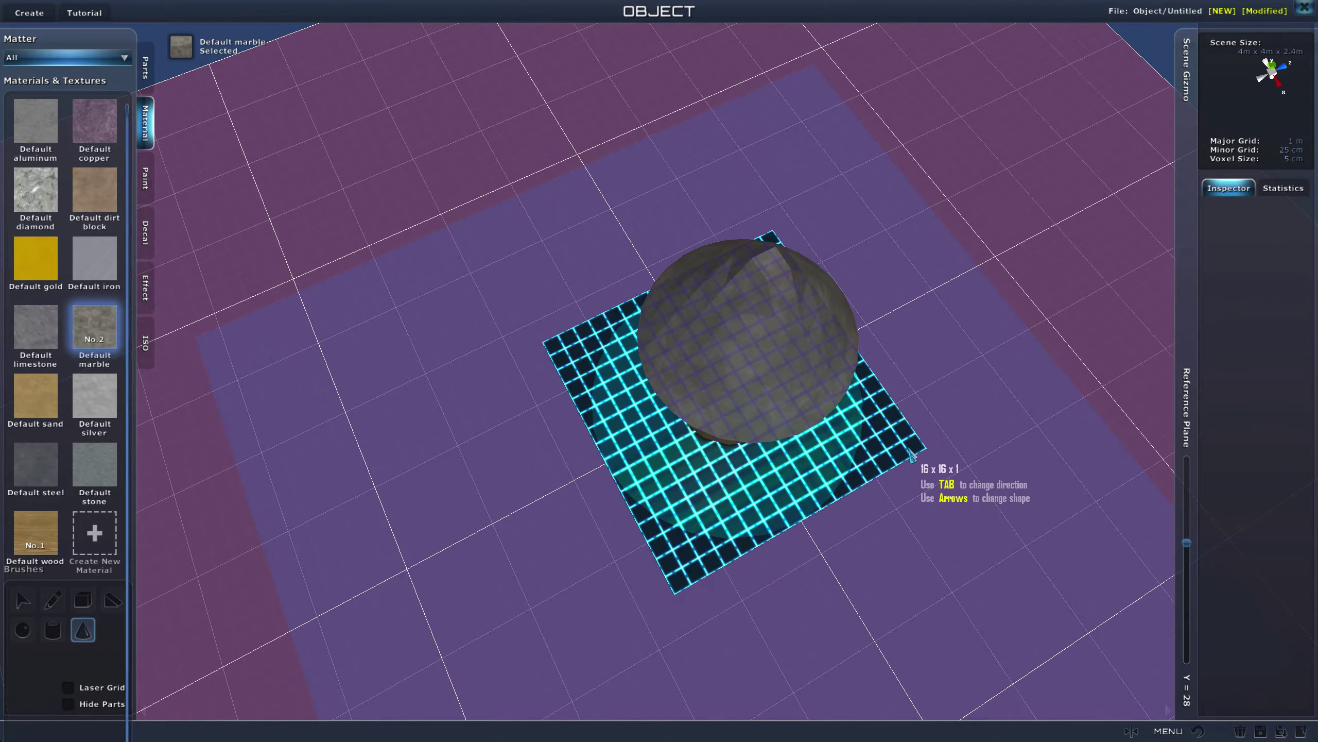
{"action": "right_click_drag", "start_coordinate": [910, 448], "coordinate": [866, 250]}
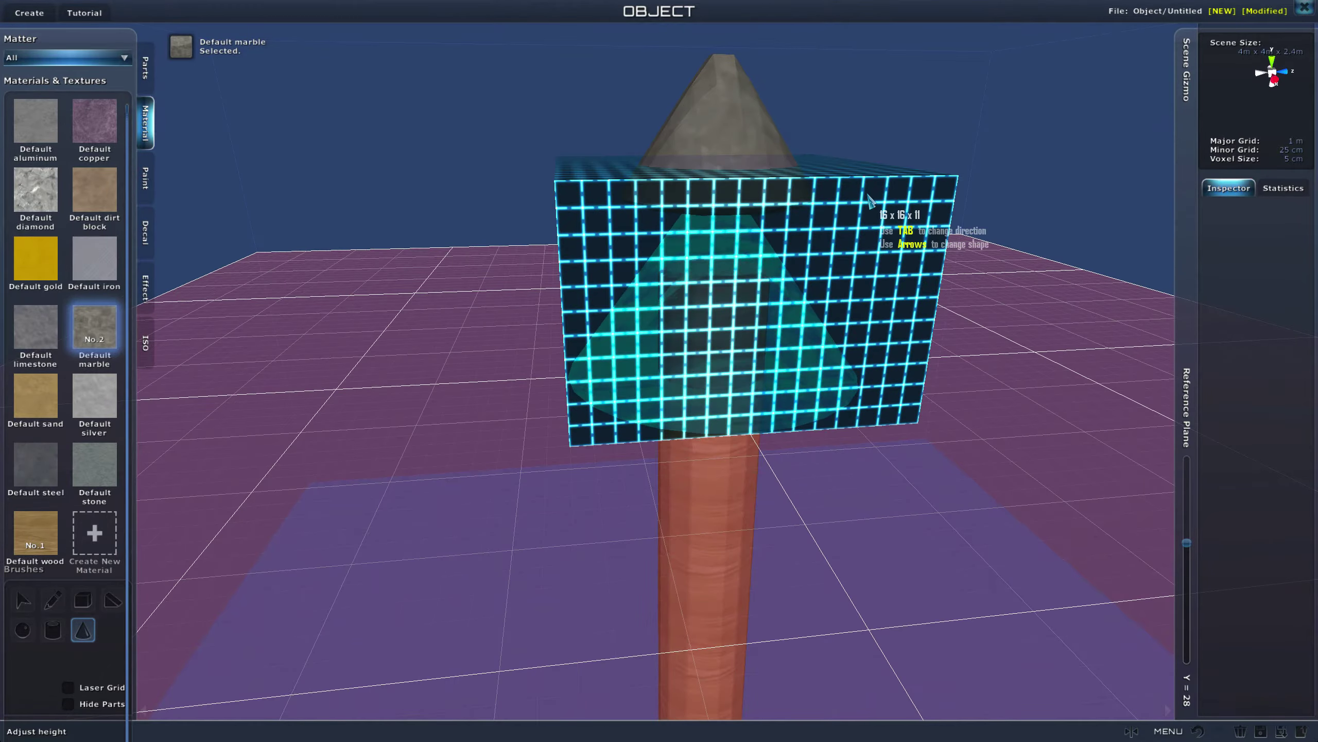
{"action": "left_click_drag", "start_coordinate": [856, 146], "coordinate": [857, 151]}
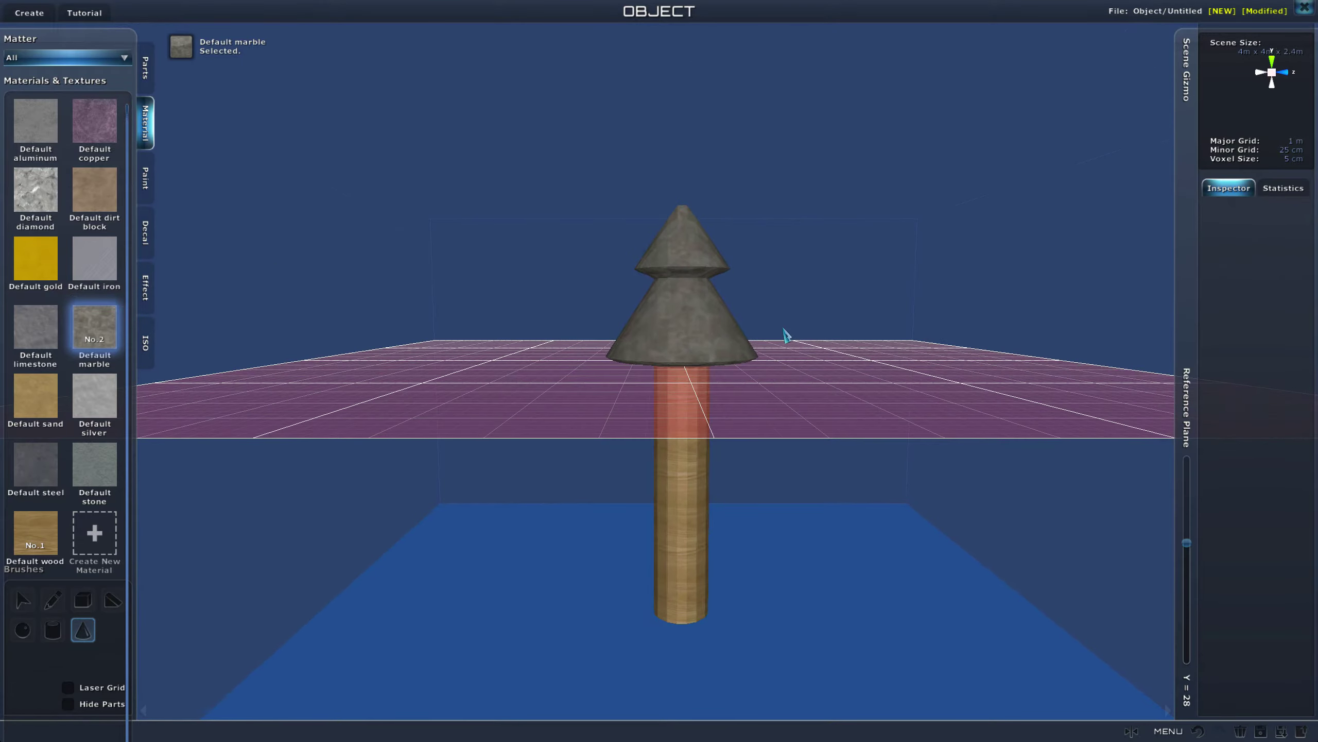
- Lower the reference plane to Y = 20, below the second marble cone
{"action": "left_click_drag", "start_coordinate": [1194, 541], "coordinate": [1194, 572]}
{"action": "right_click_drag", "start_coordinate": [949, 487], "coordinate": [1136, 523]}
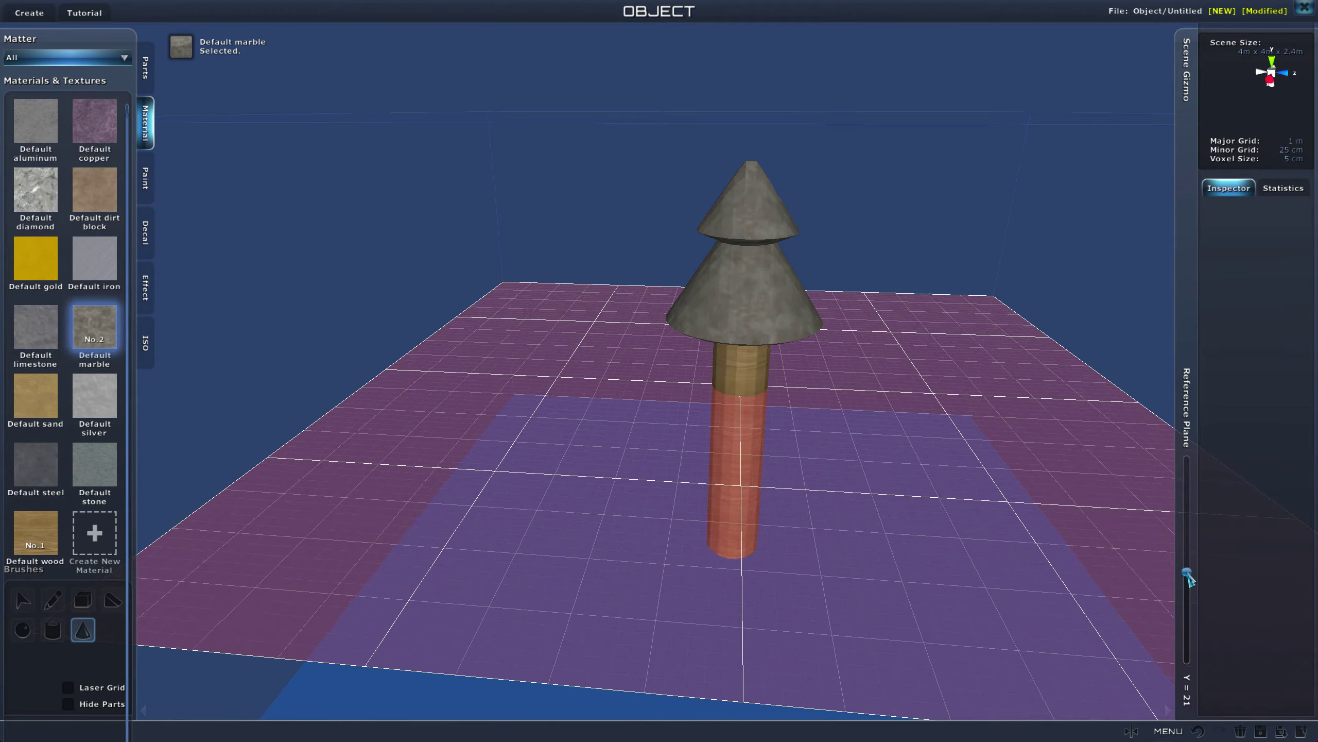
{"action": "left_click_drag", "start_coordinate": [1189, 577], "coordinate": [1189, 583]}
{"action": "right_click_drag", "start_coordinate": [676, 454], "coordinate": [686, 313]}
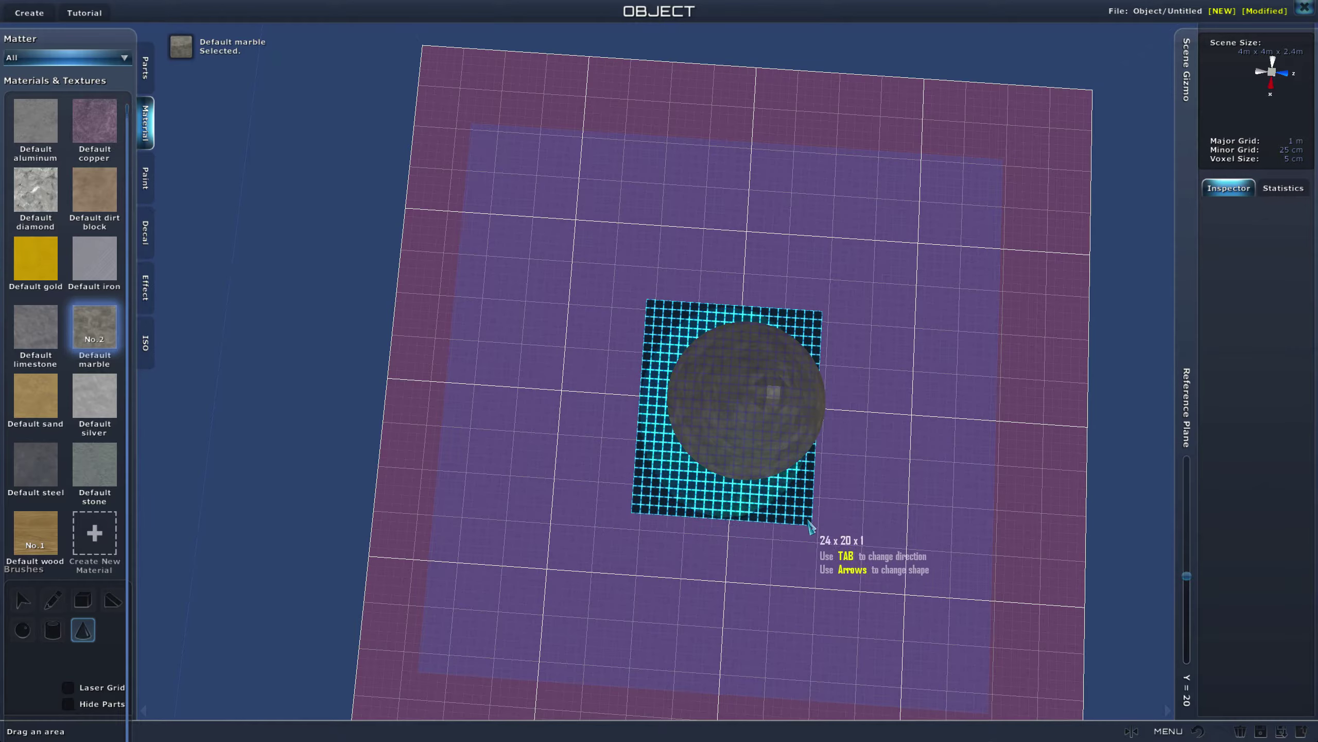
- Draw a third, larger marble cone with a 22 x 22 voxel base around the trunk beneath the second cone
{"action": "mouse_move", "coordinate": [809, 522]}
{"action": "left_mouse_down"}
{"action": "mouse_move", "coordinate": [826, 546]}
{"action": "mouse_move", "coordinate": [827, 515]}
{"action": "left_mouse_up"}
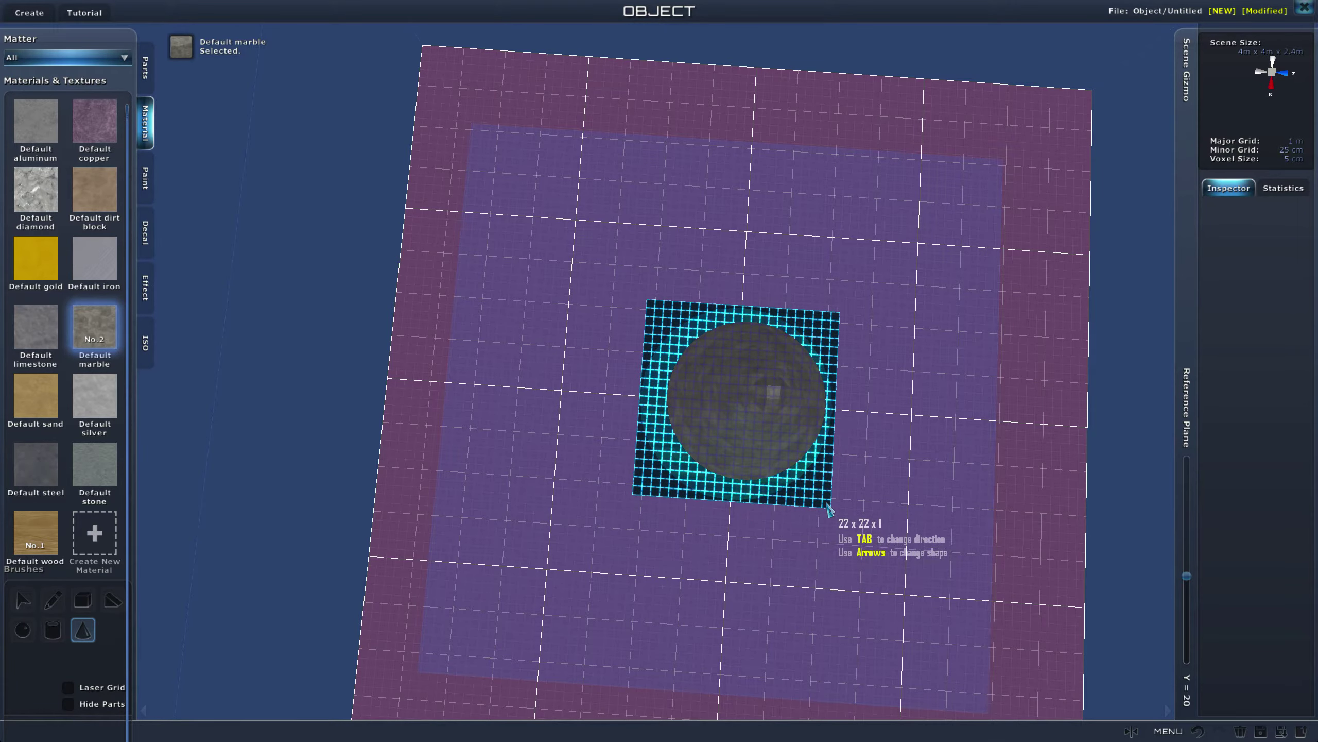
{"action": "right_click_drag", "start_coordinate": [828, 506], "coordinate": [833, 304]}
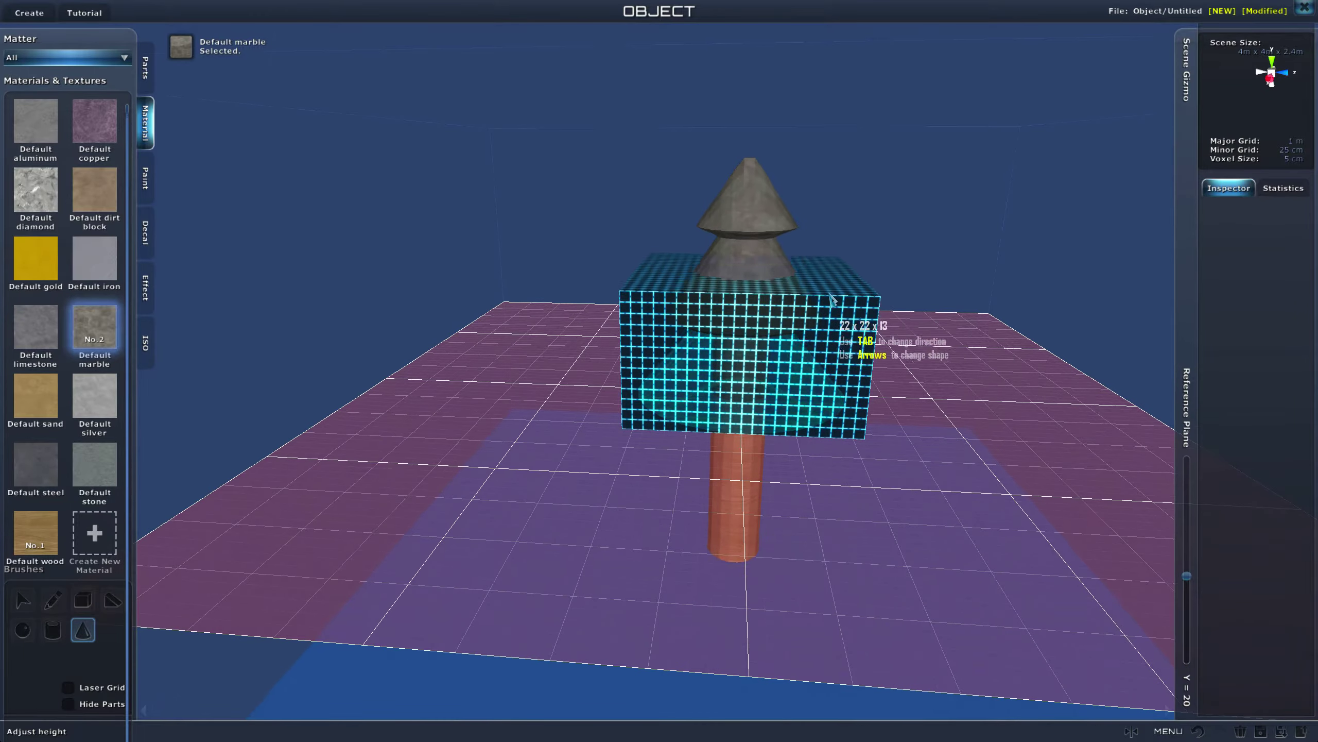
{"action": "left_click", "coordinate": [834, 284]}
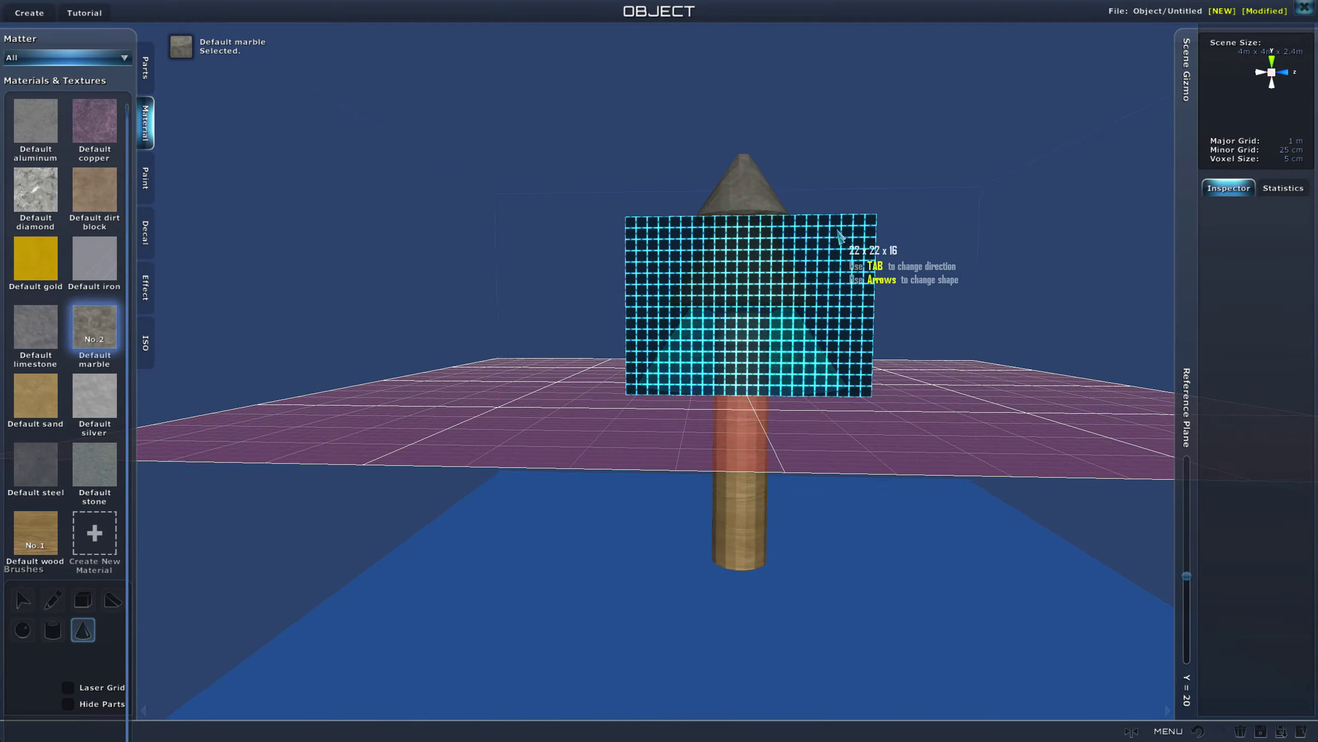
{"action": "left_click", "coordinate": [836, 255]}
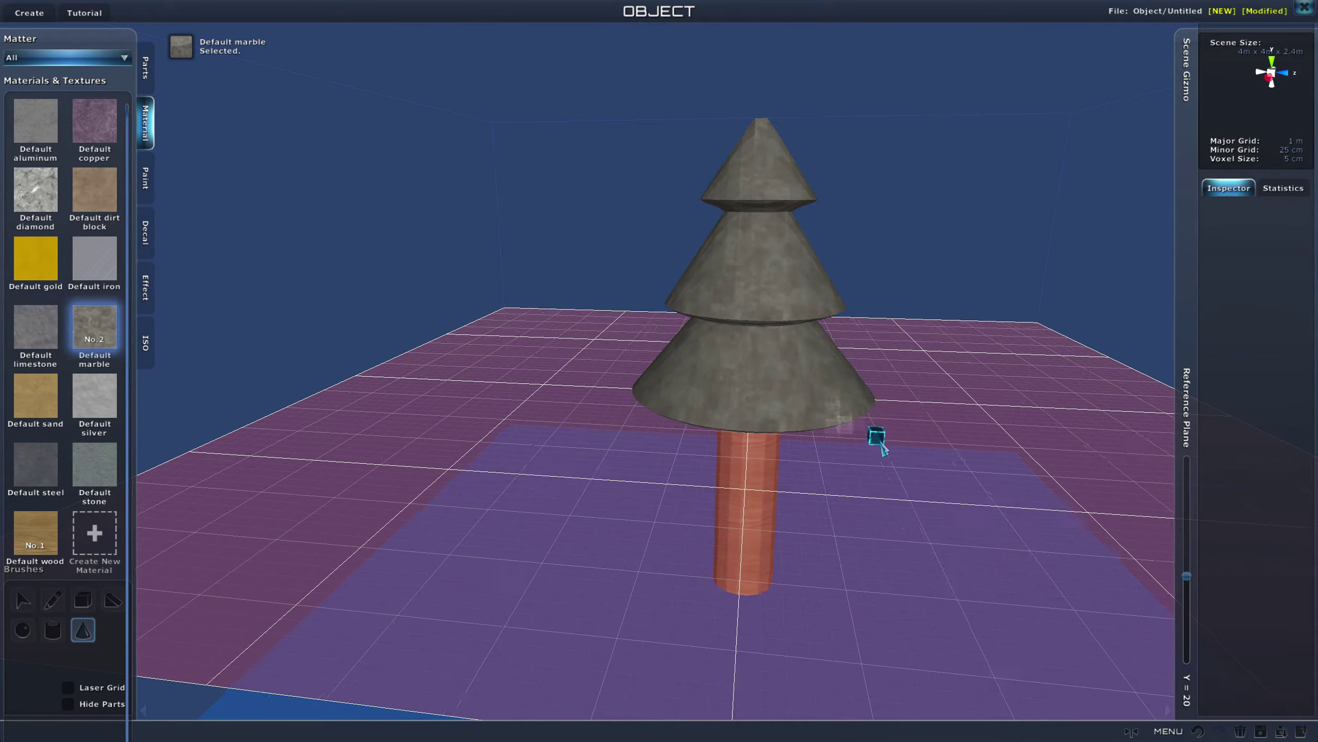
- Lower the reference plane to Y = 12, below the third marble cone
{"action": "scroll", "coordinate": [877, 439], "scroll_direction": "down", "scroll_amount": 3}
{"action": "mouse_move", "coordinate": [877, 439]}
{"action": "right_mouse_down"}
{"action": "mouse_move", "coordinate": [913, 384]}
{"action": "mouse_move", "coordinate": [869, 428]}
{"action": "right_mouse_up"}
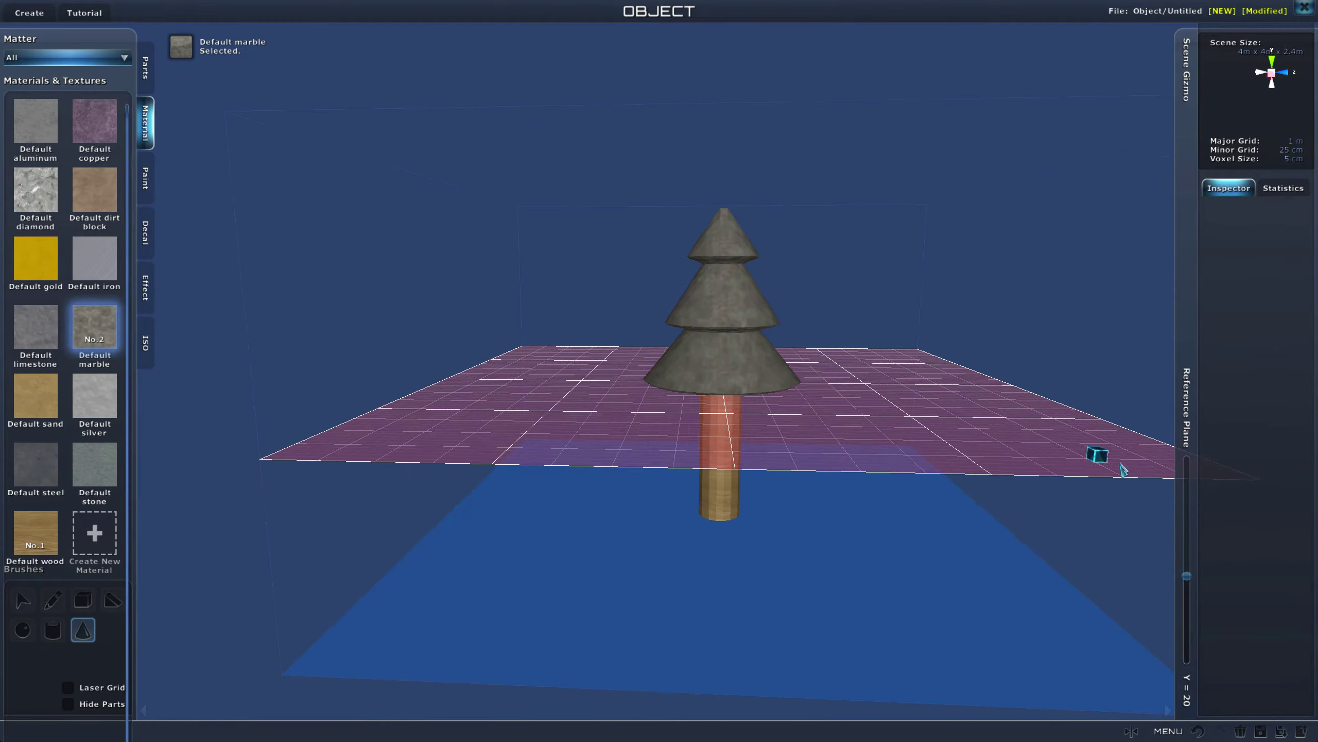
{"action": "left_click_drag", "start_coordinate": [1187, 578], "coordinate": [1187, 613]}
{"action": "scroll", "coordinate": [819, 415], "scroll_direction": "up", "scroll_amount": 3}
{"action": "right_click_drag", "start_coordinate": [819, 409], "coordinate": [873, 534]}
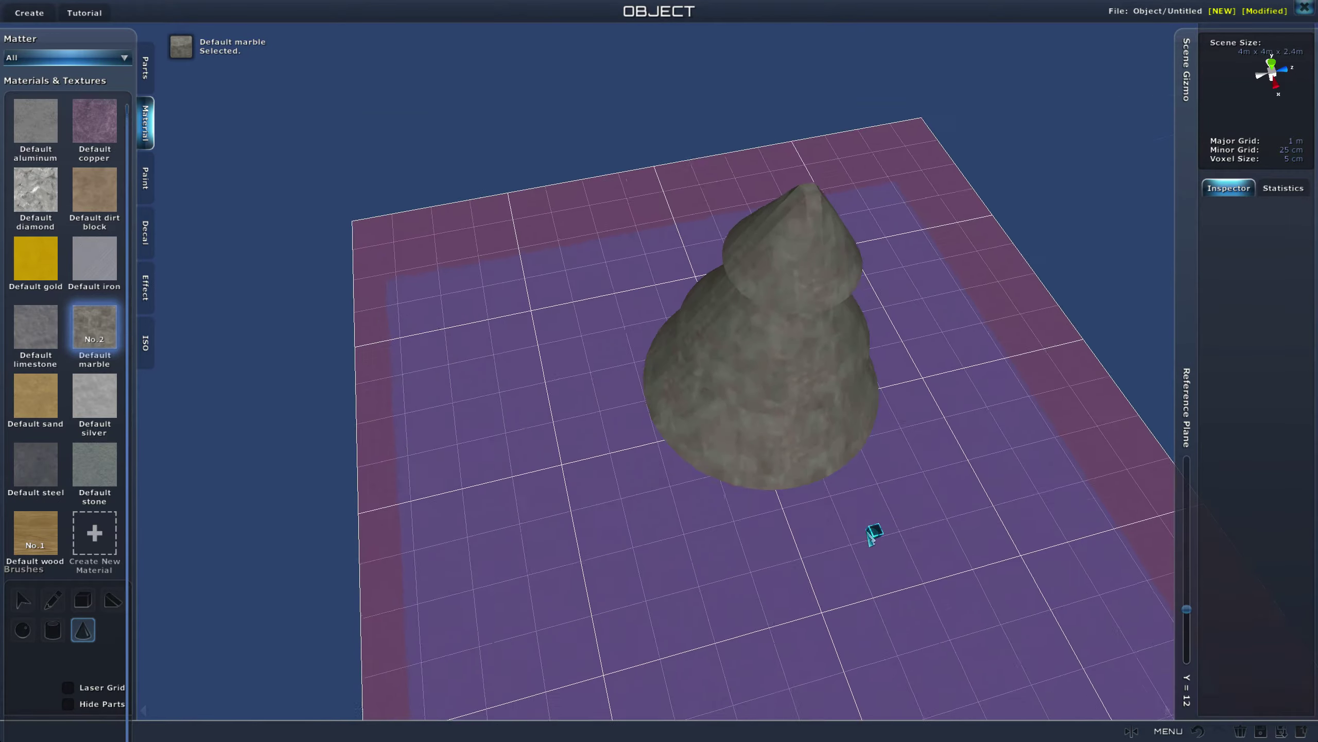
{"action": "middle_click_drag", "start_coordinate": [873, 534], "coordinate": [835, 478]}
{"action": "right_click_drag", "start_coordinate": [835, 477], "coordinate": [816, 537]}
{"action": "middle_click_drag", "start_coordinate": [815, 543], "coordinate": [534, 437]}
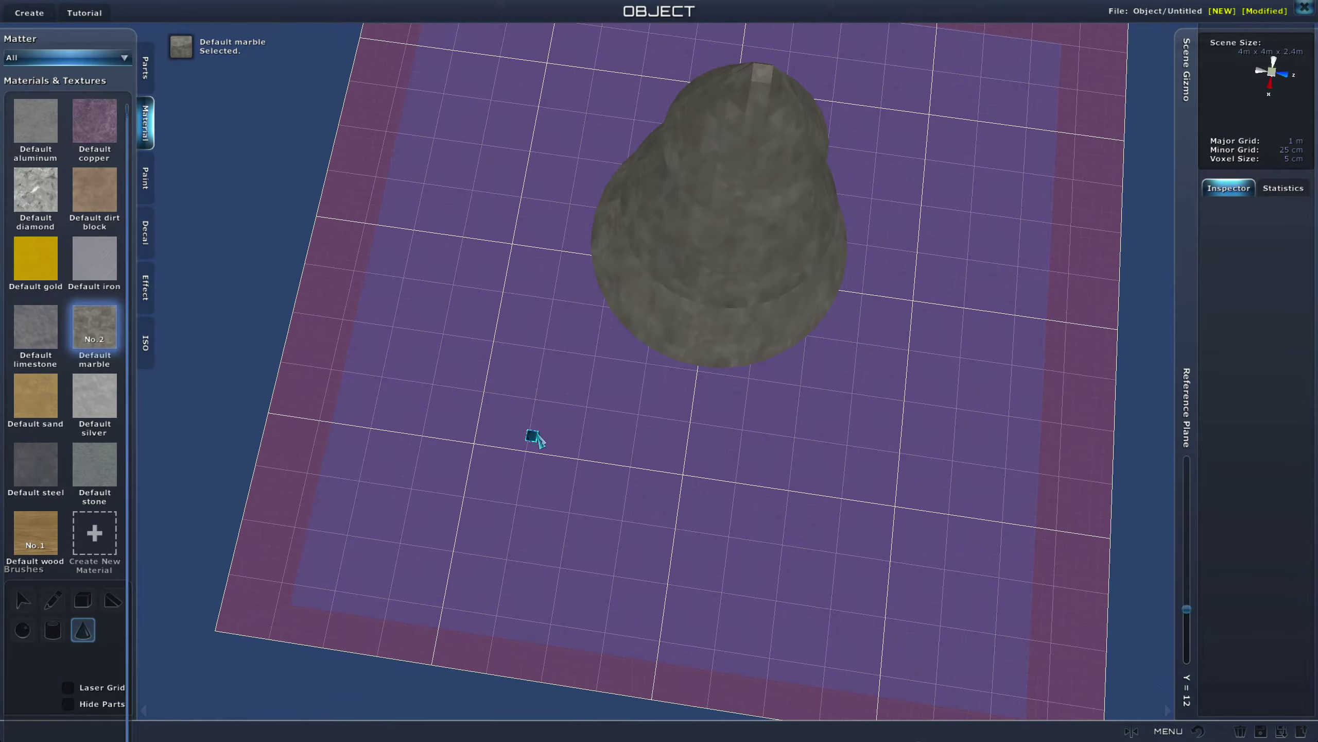
{"action": "left_click_drag", "start_coordinate": [841, 461], "coordinate": [926, 252]}
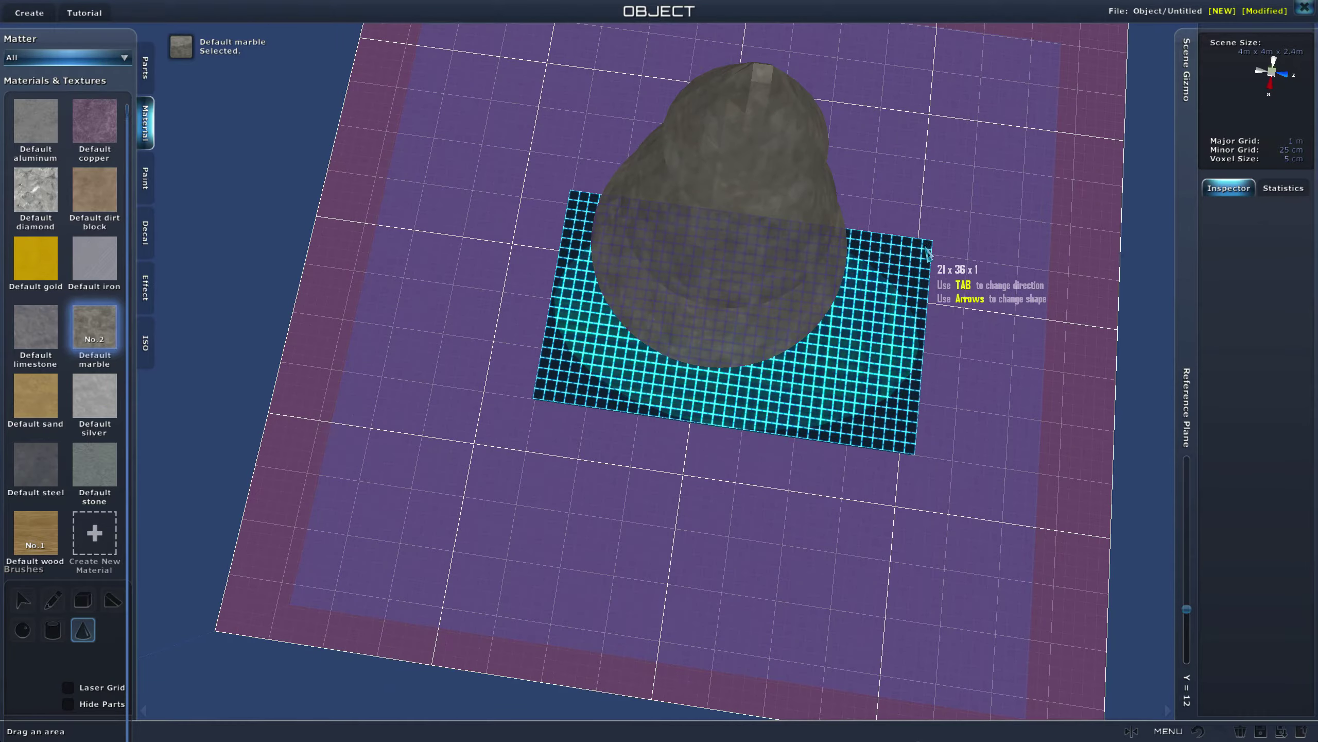
{"action": "right_click_drag", "start_coordinate": [927, 249], "coordinate": [940, 273]}
{"action": "key", "text": "Escape"}
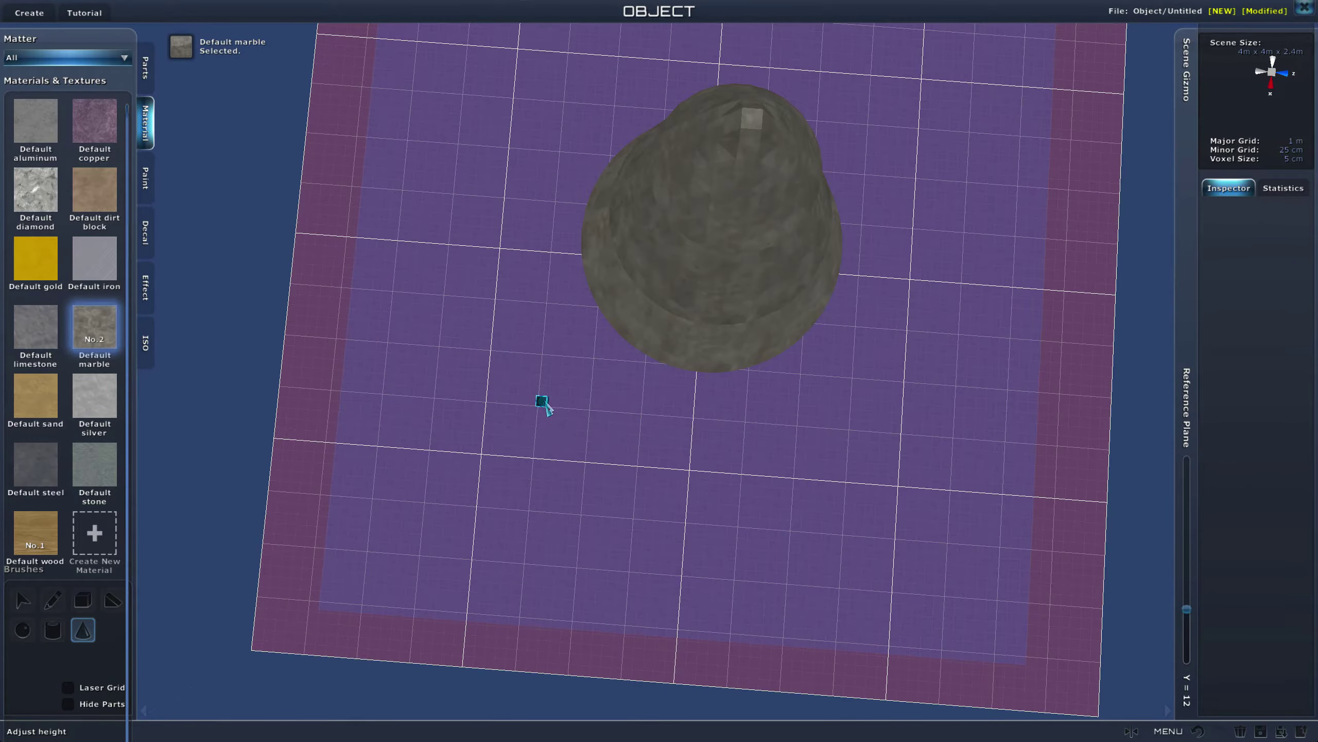
- Draw a fourth marble cone with a base of about 29 x 30 voxels around the trunk beneath the third cone
{"action": "left_click_drag", "start_coordinate": [542, 403], "coordinate": [862, 142]}
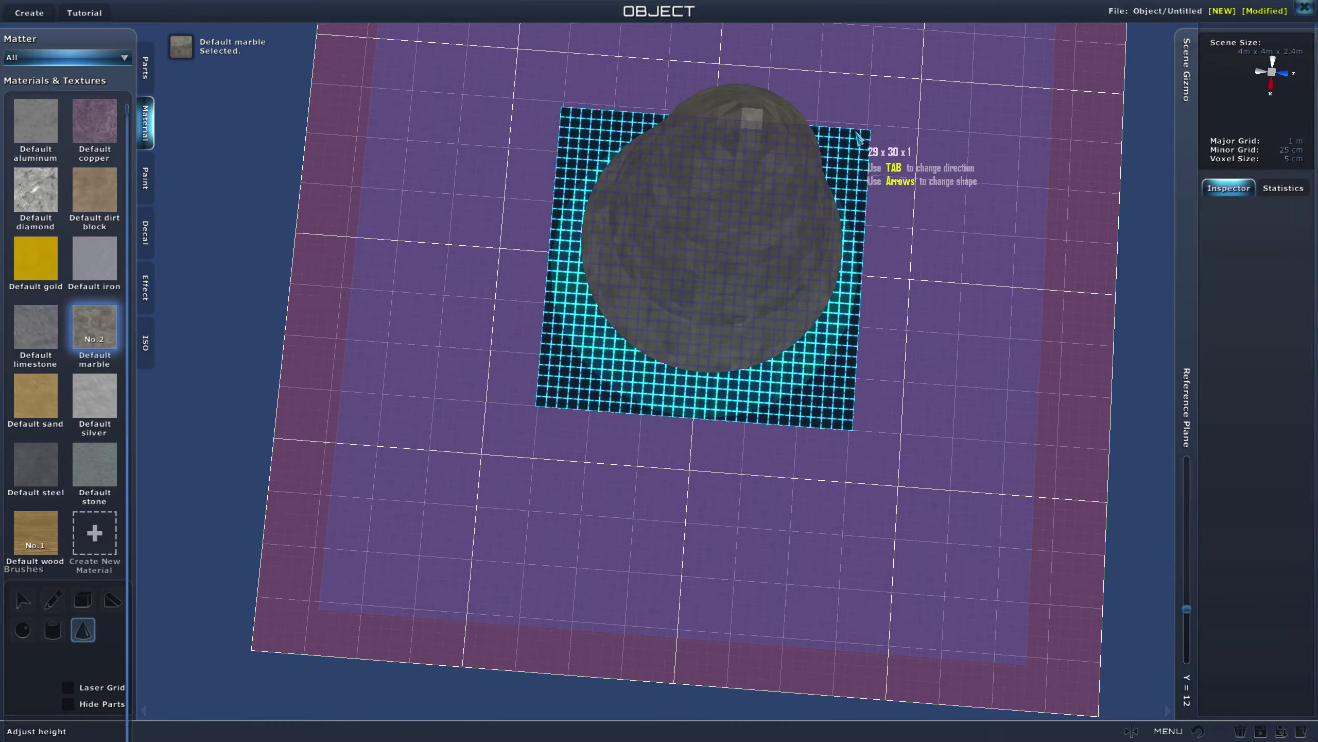
{"action": "right_click_drag", "start_coordinate": [851, 18], "coordinate": [876, 4]}
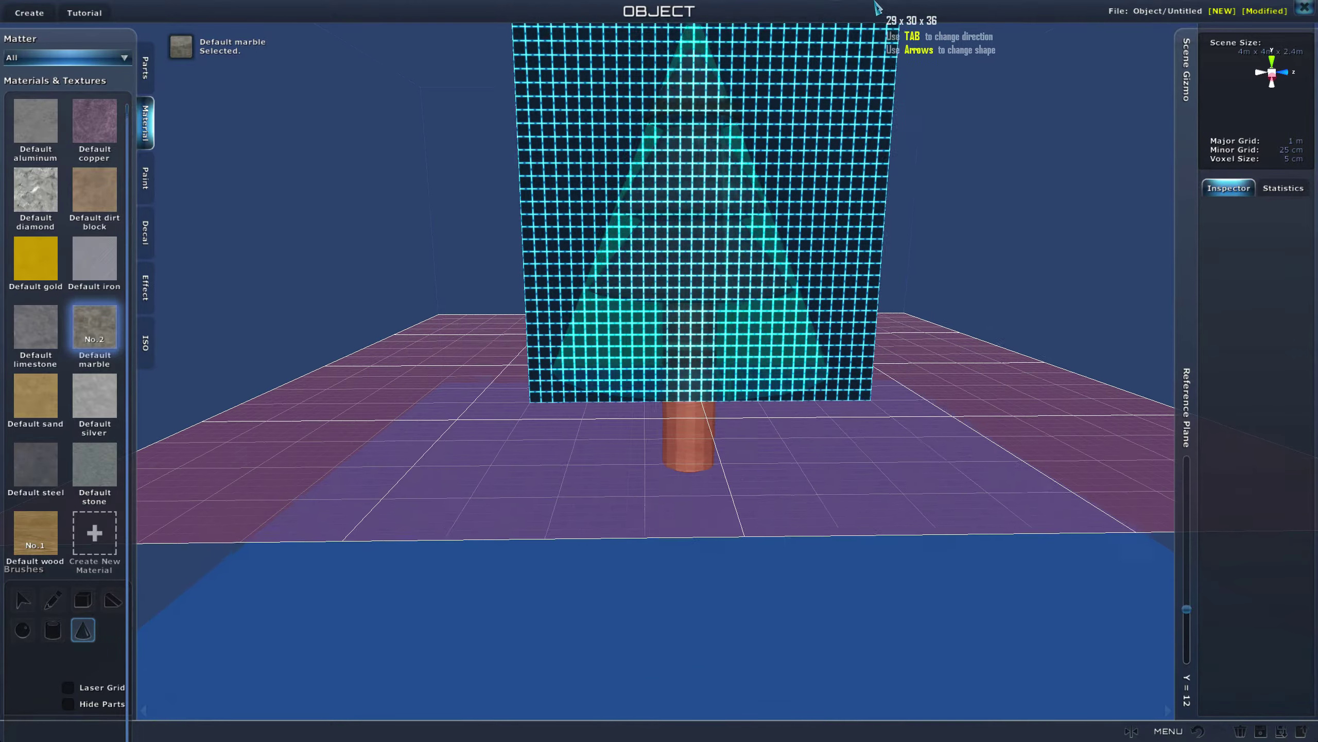
{"action": "left_click_drag", "start_coordinate": [854, 182], "coordinate": [836, 224]}
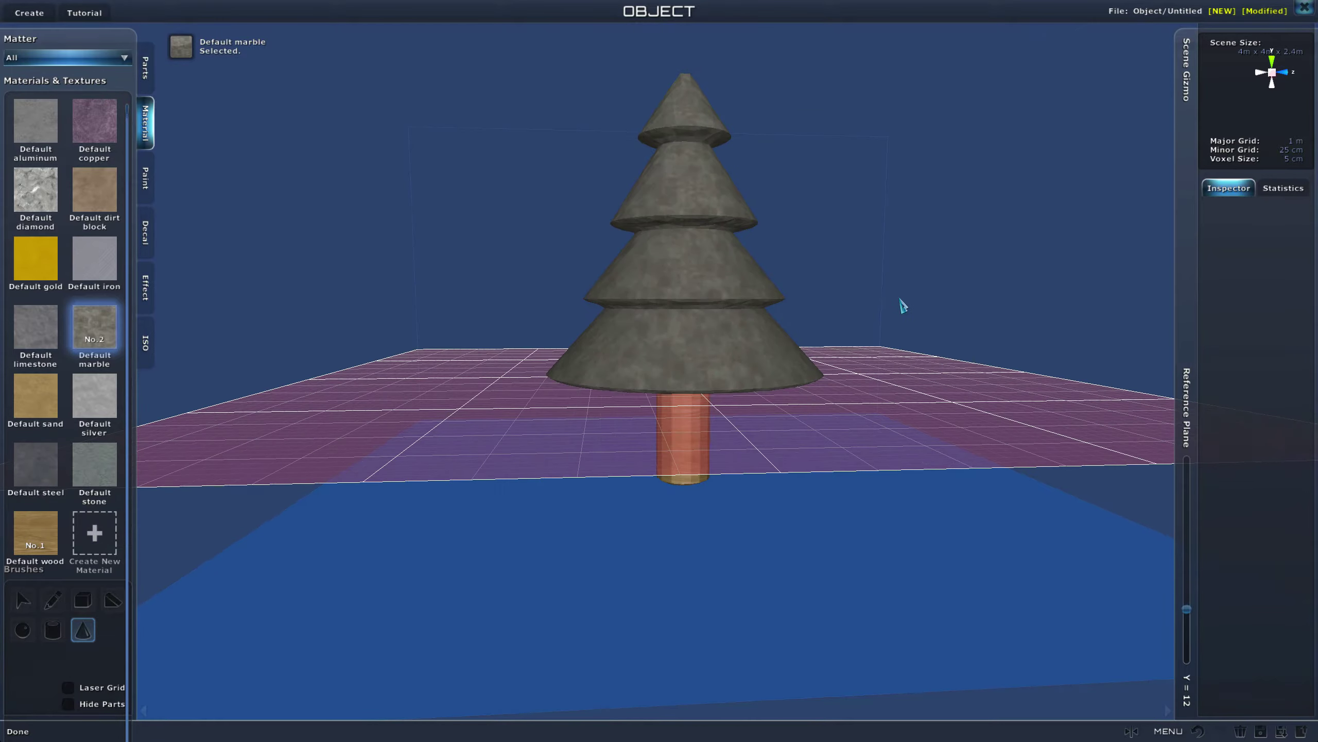
{"action": "right_click_drag", "start_coordinate": [827, 237], "coordinate": [751, 211]}
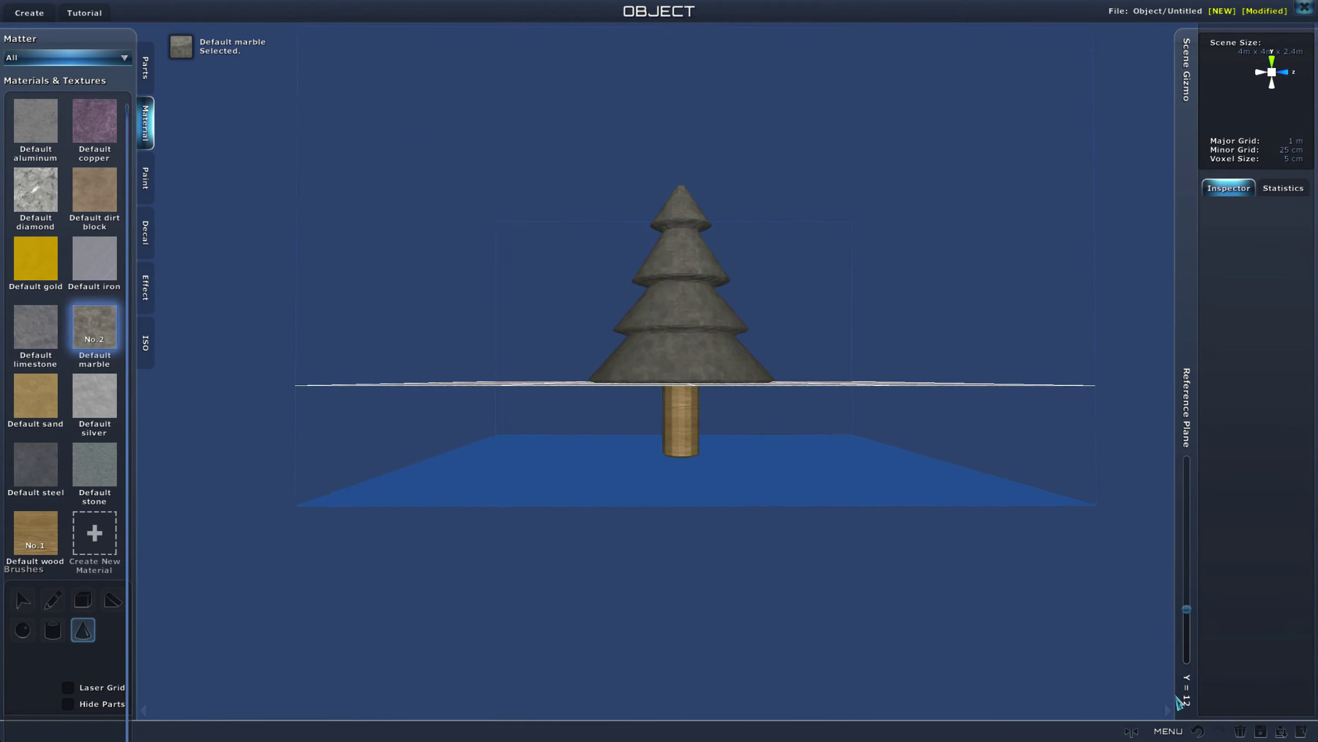
- Lower the reference plane to Y = 5, near the foot of the trunk
{"action": "left_click_drag", "start_coordinate": [1187, 613], "coordinate": [1187, 644]}
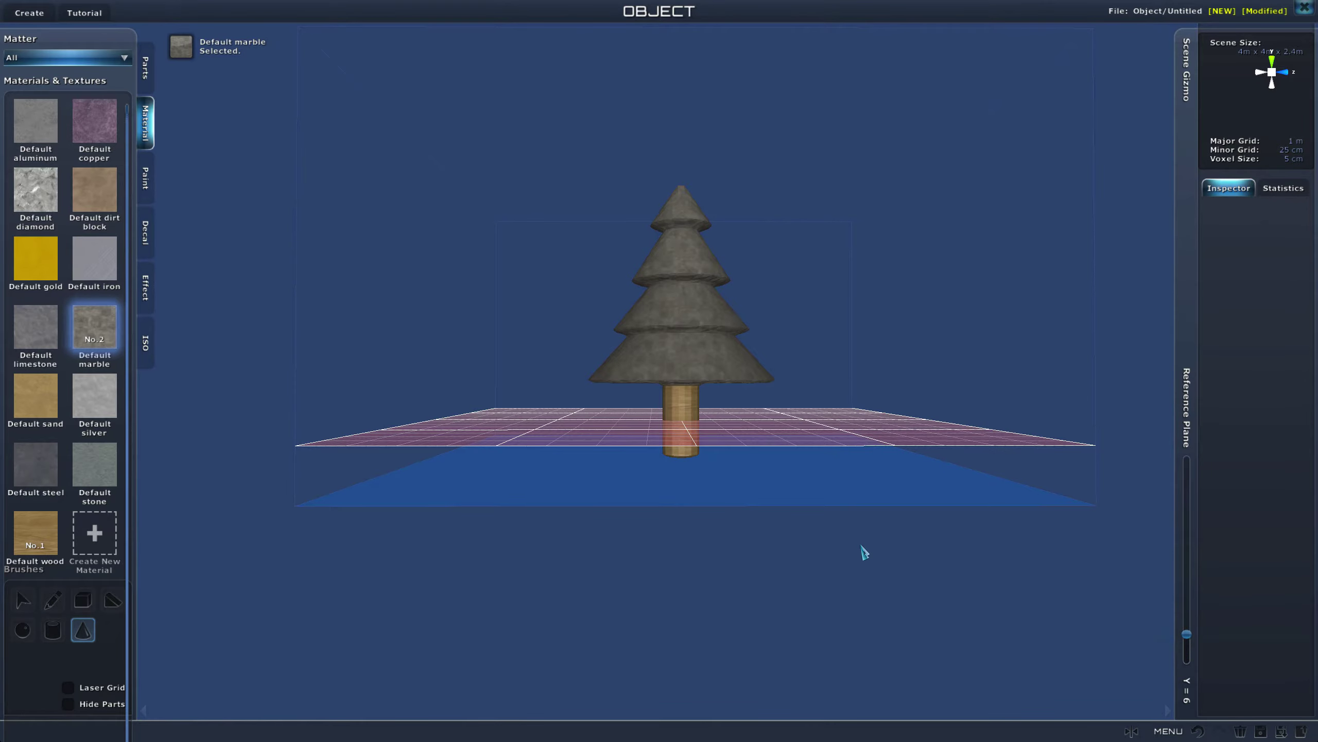
{"action": "scroll", "coordinate": [862, 546], "scroll_direction": "up", "scroll_amount": 3}
{"action": "right_click_drag", "start_coordinate": [859, 486], "coordinate": [982, 560]}
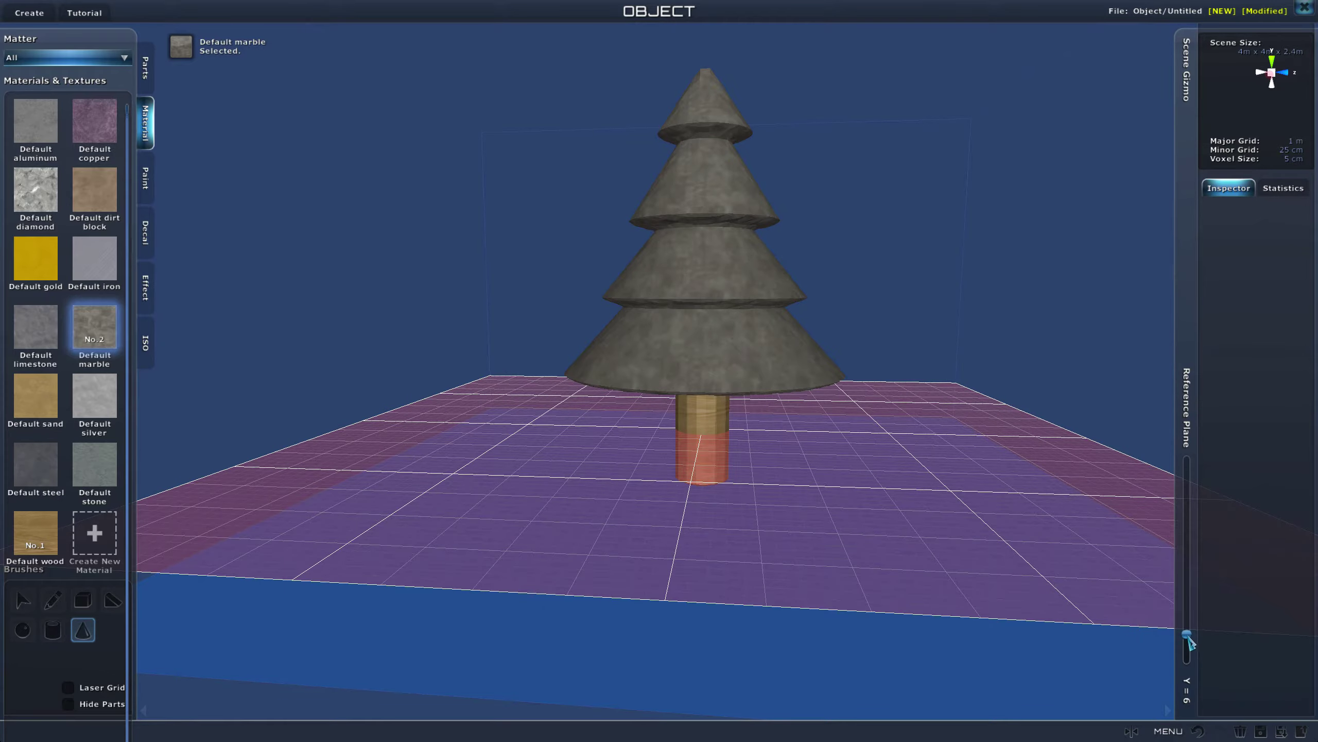
{"action": "left_click_drag", "start_coordinate": [1188, 636], "coordinate": [1186, 642]}
{"action": "right_click_drag", "start_coordinate": [851, 470], "coordinate": [846, 593]}
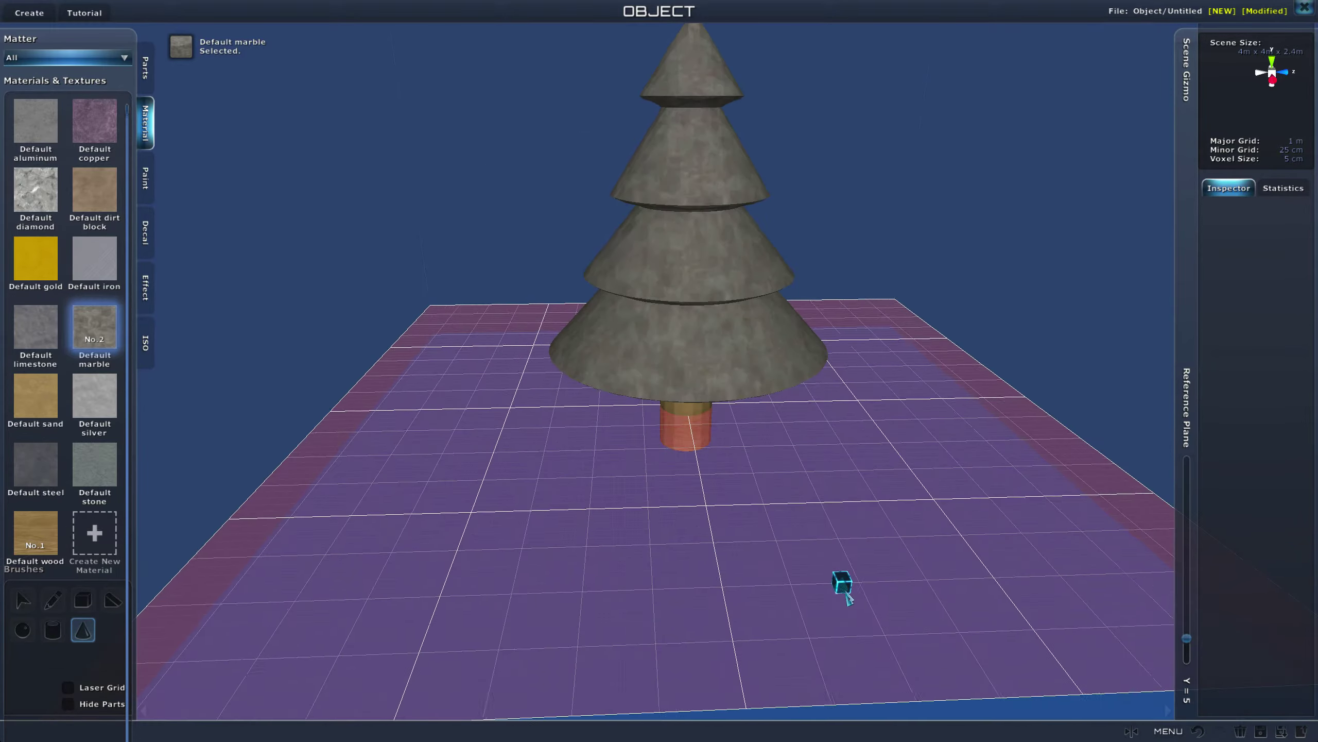
{"action": "middle_click_drag", "start_coordinate": [847, 597], "coordinate": [601, 524]}
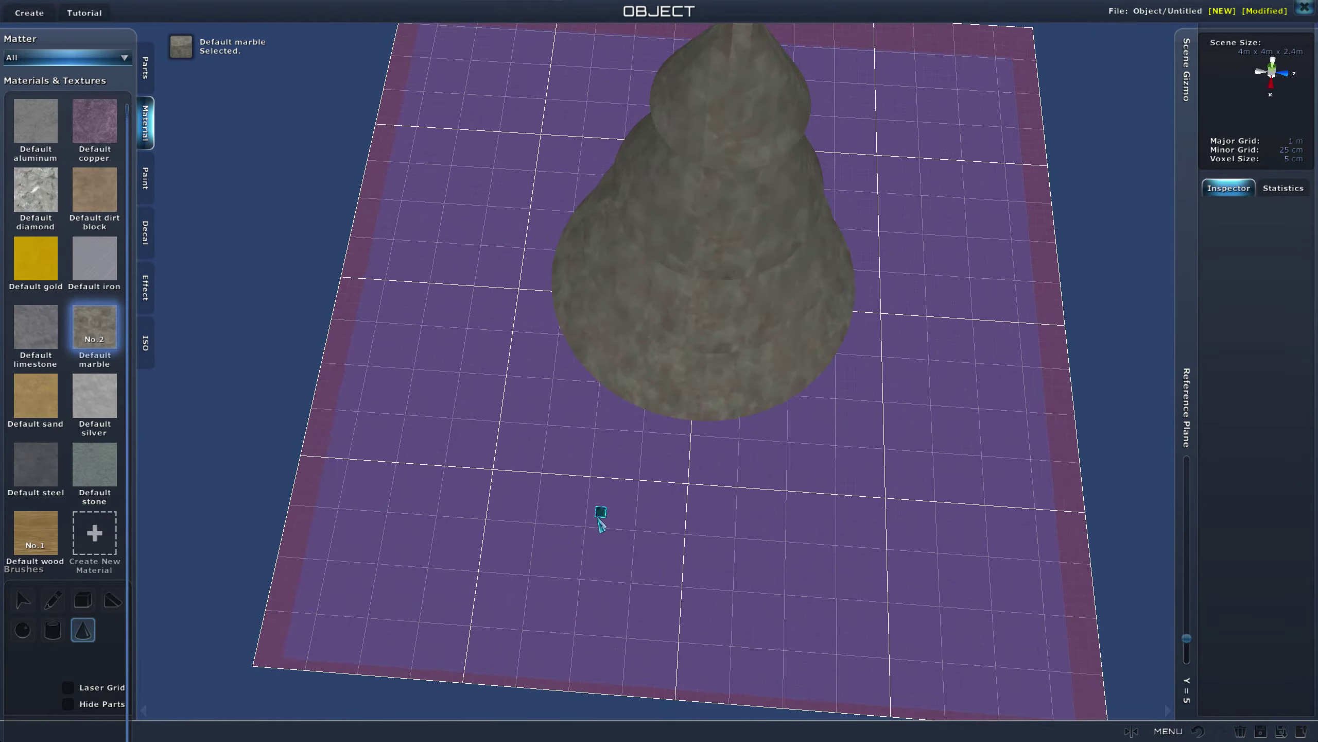
- Try to draw a fifth marble cone with a 34 x 34 voxel base around the trunk beneath the fourth cone
{"action": "left_click_drag", "start_coordinate": [566, 414], "coordinate": [849, 183]}
{"action": "middle_click_drag", "start_coordinate": [854, 122], "coordinate": [865, 3]}
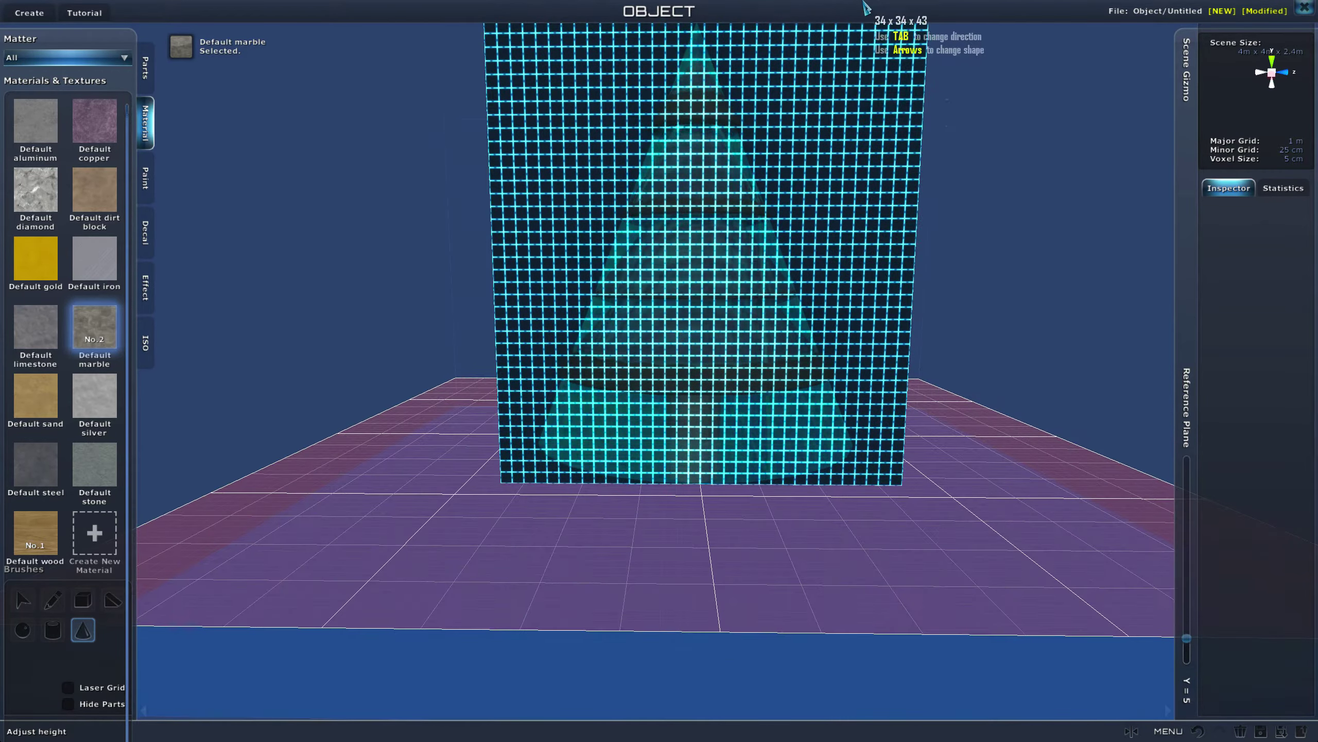
{"action": "middle_click_drag", "start_coordinate": [845, 204], "coordinate": [850, 150]}
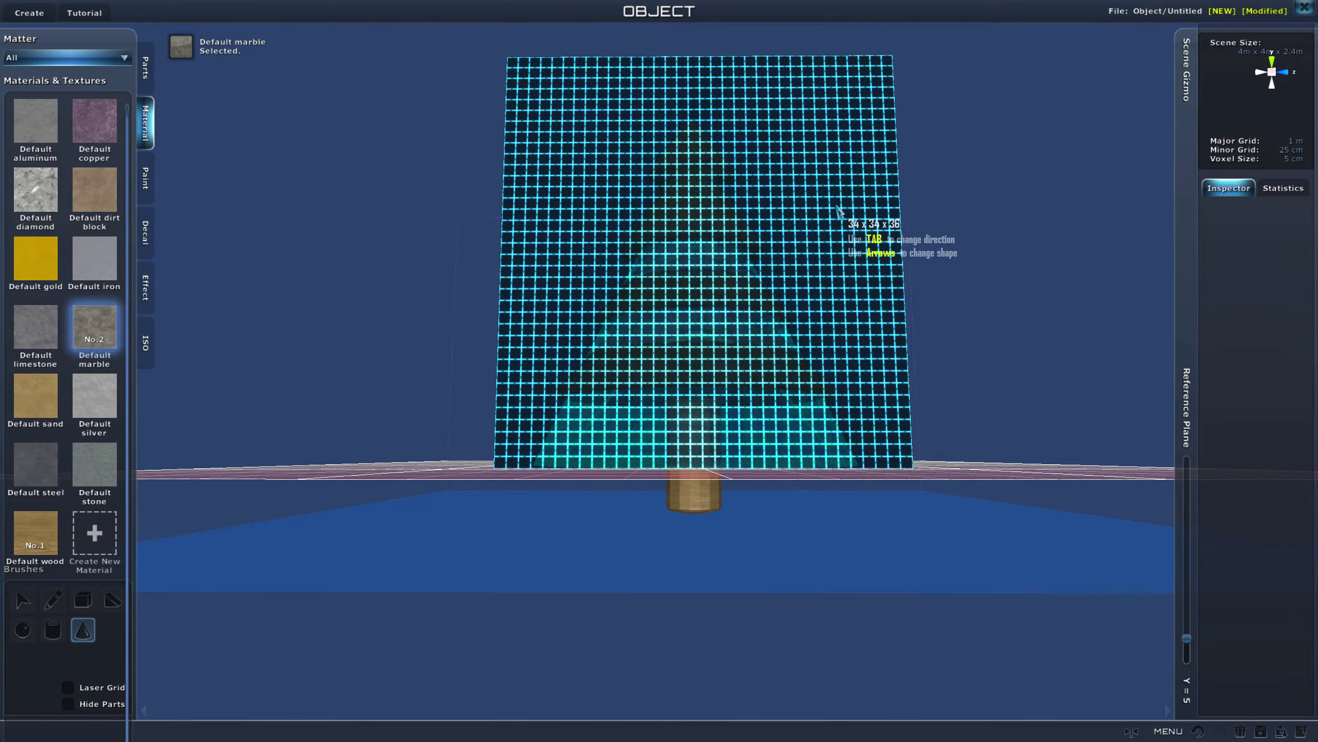
{"action": "left_click", "coordinate": [838, 260]}
{"action": "left_click", "coordinate": [839, 269]}
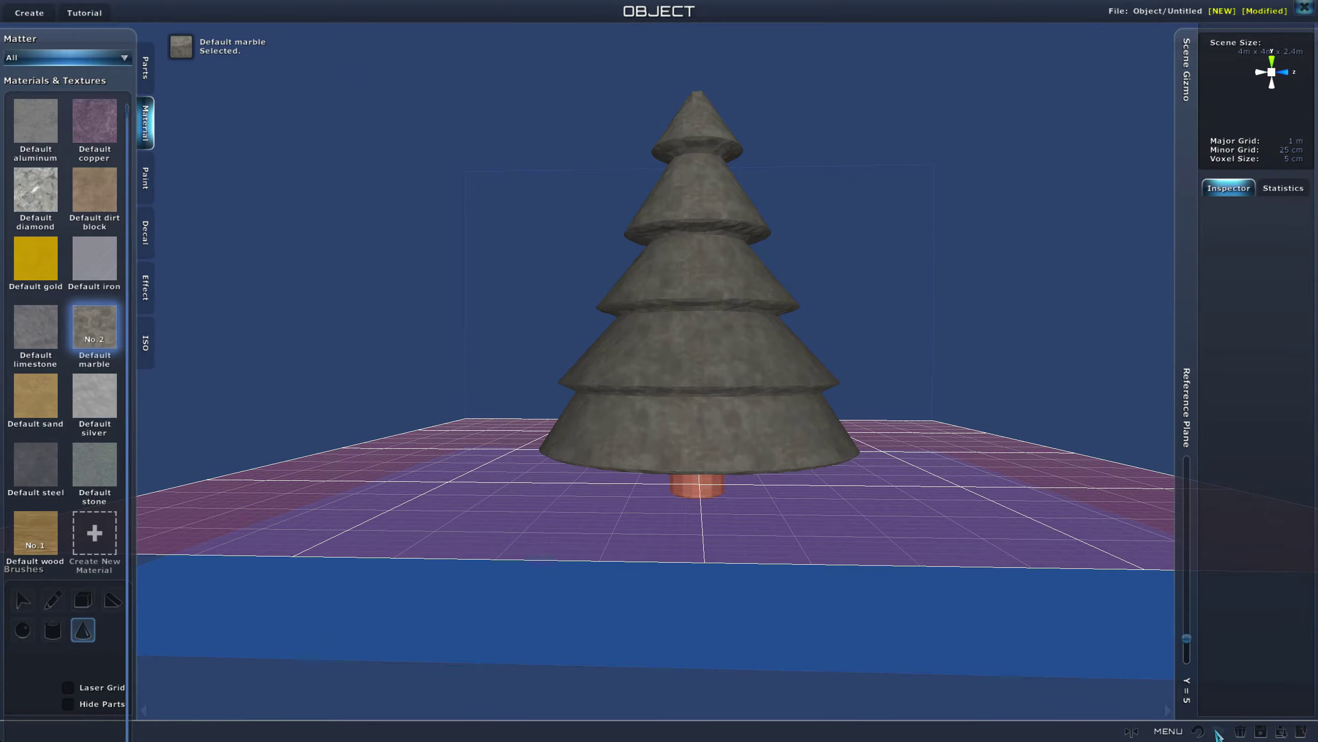
{"action": "right_click_drag", "start_coordinate": [984, 373], "coordinate": [978, 538]}
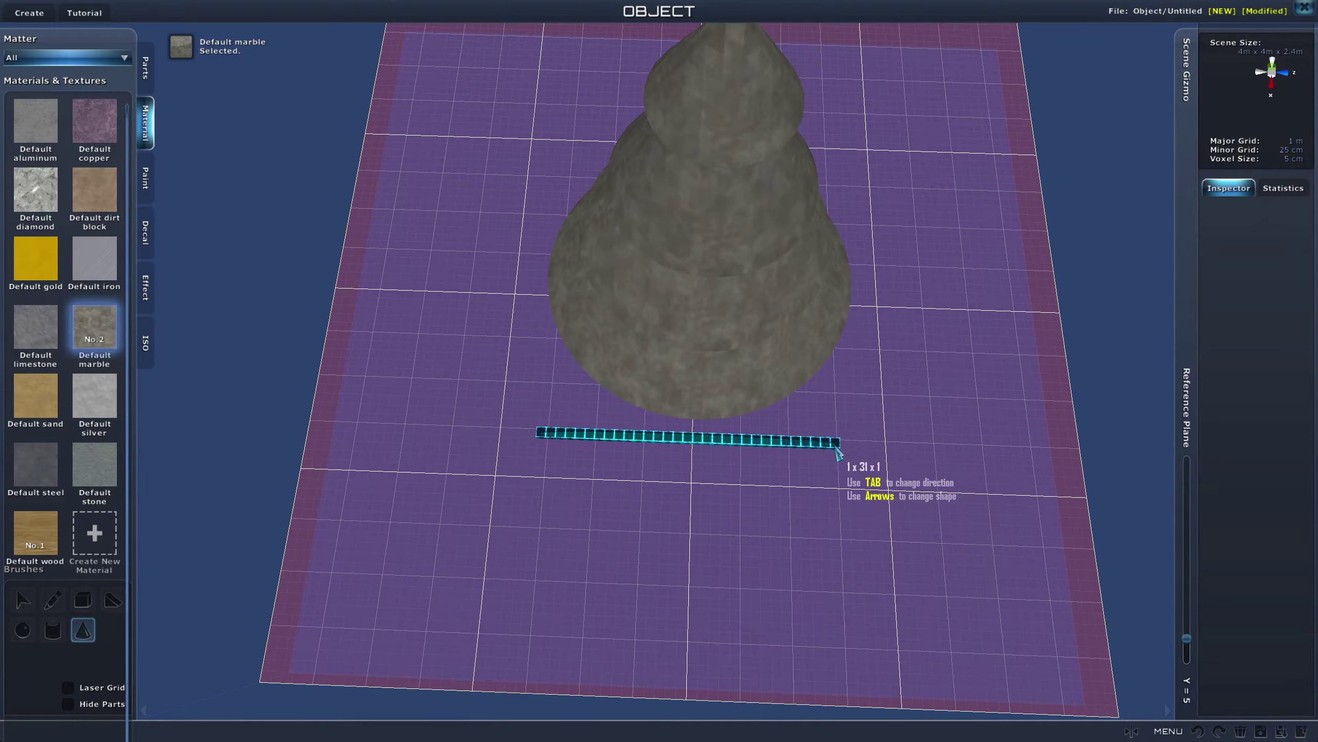
{"action": "left_click_drag", "start_coordinate": [845, 438], "coordinate": [842, 183]}
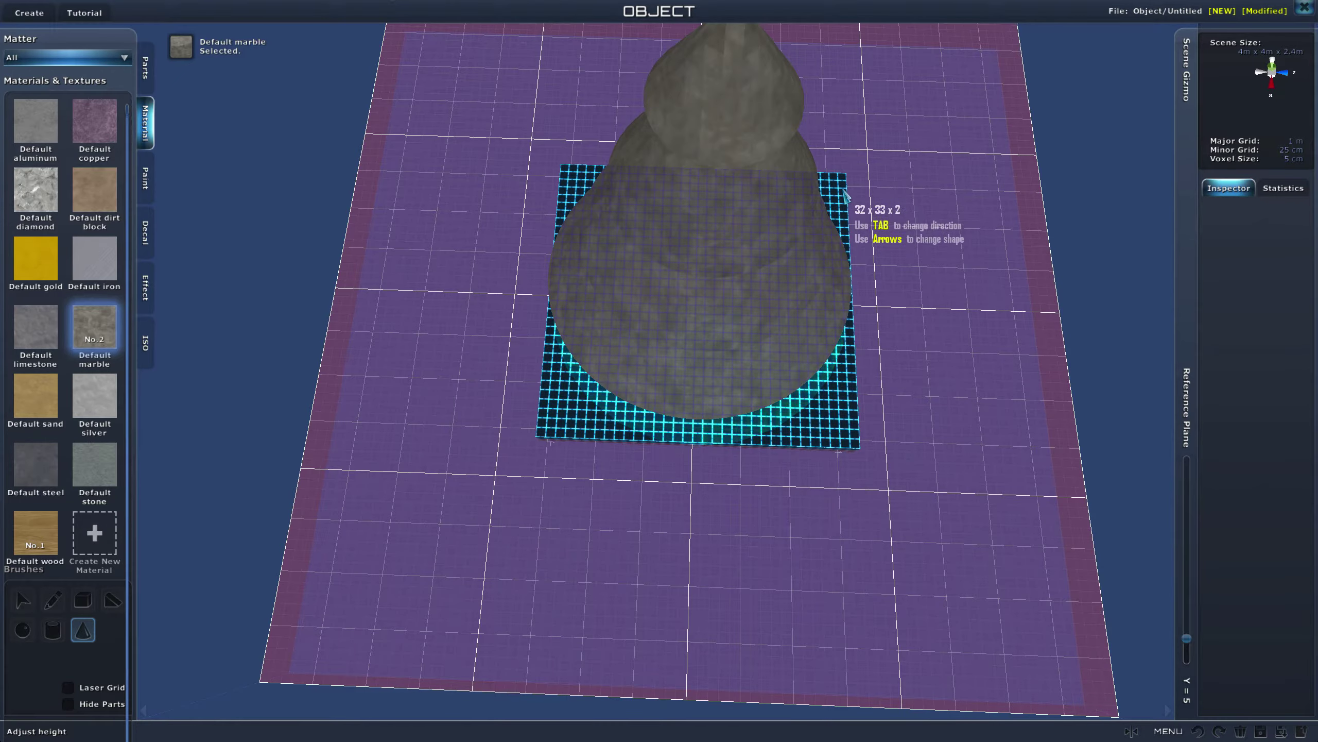
{"action": "left_click", "coordinate": [843, 190]}
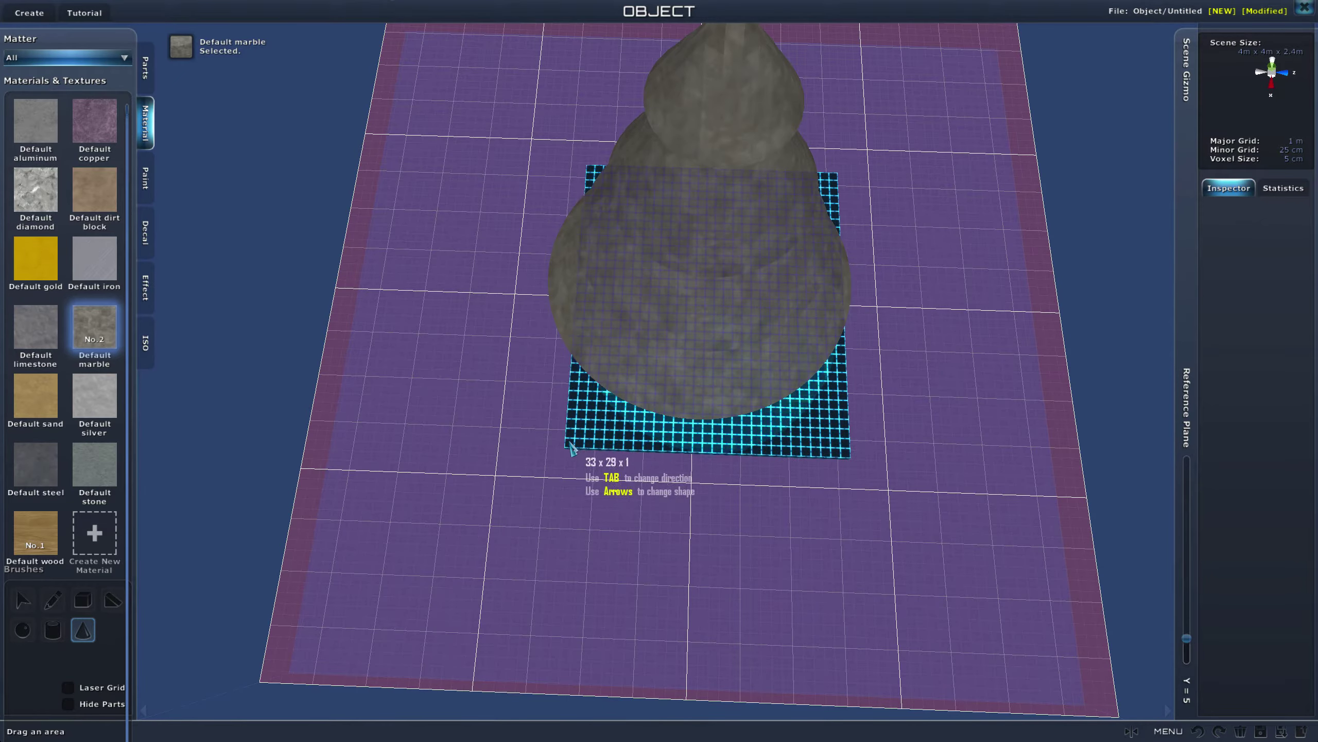
- Try a lowest marble cone with a 32 x 32 voxel base, about 25 voxels high, and undo it
{"action": "left_click_drag", "start_coordinate": [569, 446], "coordinate": [546, 442]}
{"action": "right_click_drag", "start_coordinate": [566, 275], "coordinate": [563, 42]}
{"action": "left_click", "coordinate": [584, 168]}
{"action": "left_click", "coordinate": [585, 173]}
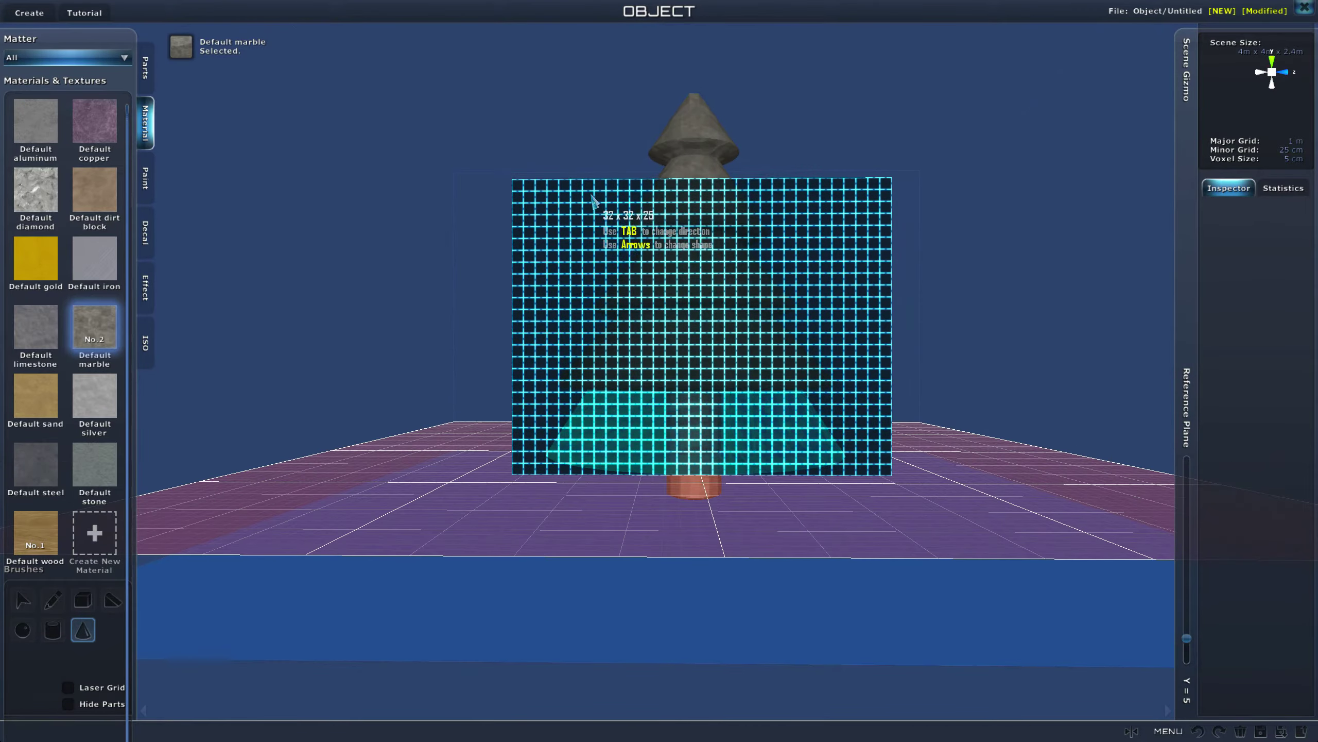
{"action": "mouse_move", "coordinate": [857, 307]}
{"action": "right_mouse_down"}
{"action": "mouse_move", "coordinate": [875, 386]}
{"action": "mouse_move", "coordinate": [861, 551]}
{"action": "mouse_move", "coordinate": [841, 318]}
{"action": "right_mouse_up"}
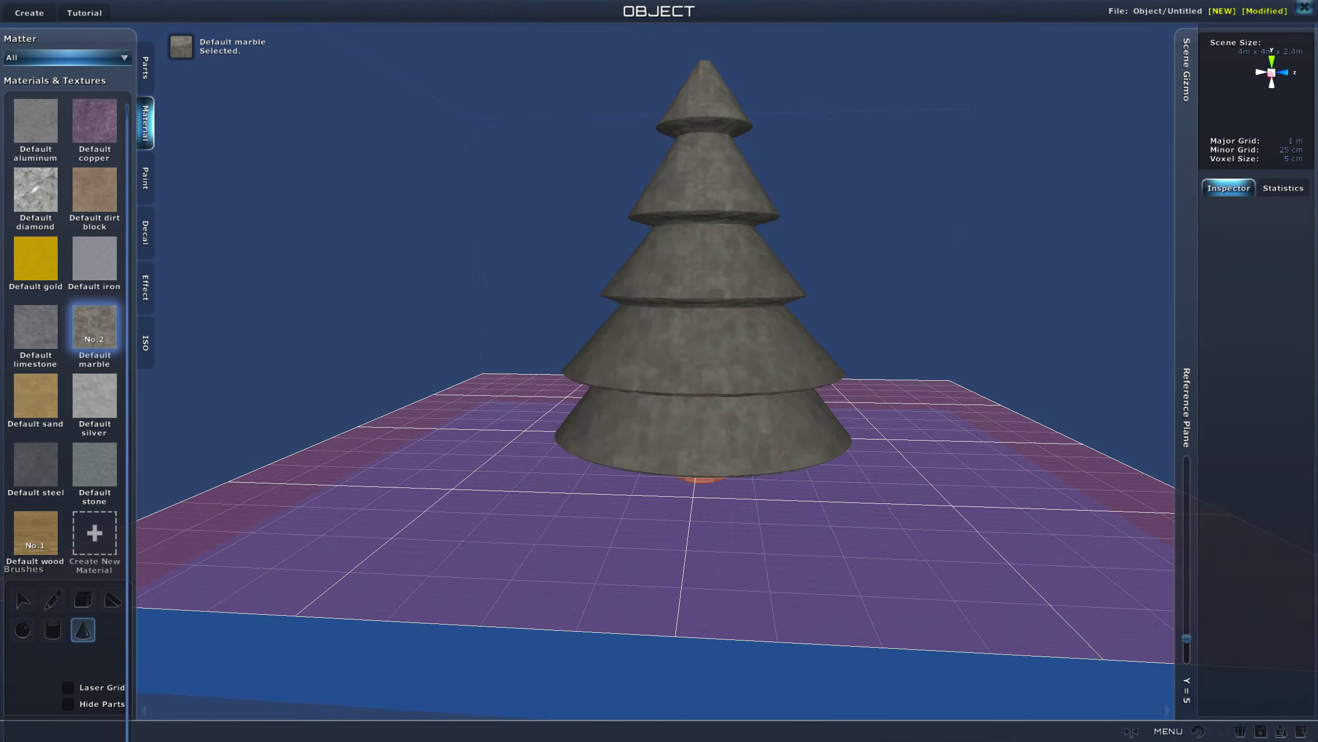
{"action": "left_click", "coordinate": [1197, 731]}
- Draw the lowest marble cone with a base of about 33 x 34 voxels around the trunk beneath the fourth cone
{"action": "middle_click_drag", "start_coordinate": [794, 427], "coordinate": [764, 543]}
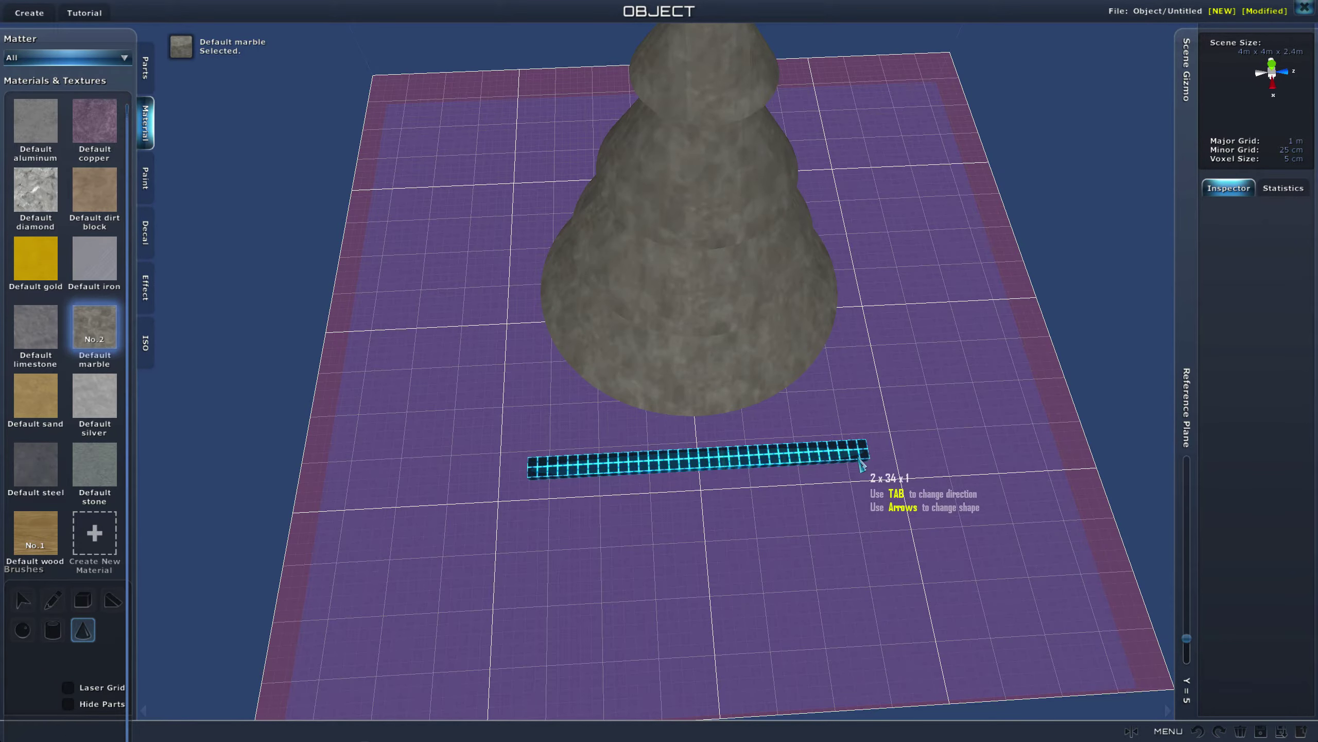
{"action": "left_click_drag", "start_coordinate": [870, 463], "coordinate": [840, 174]}
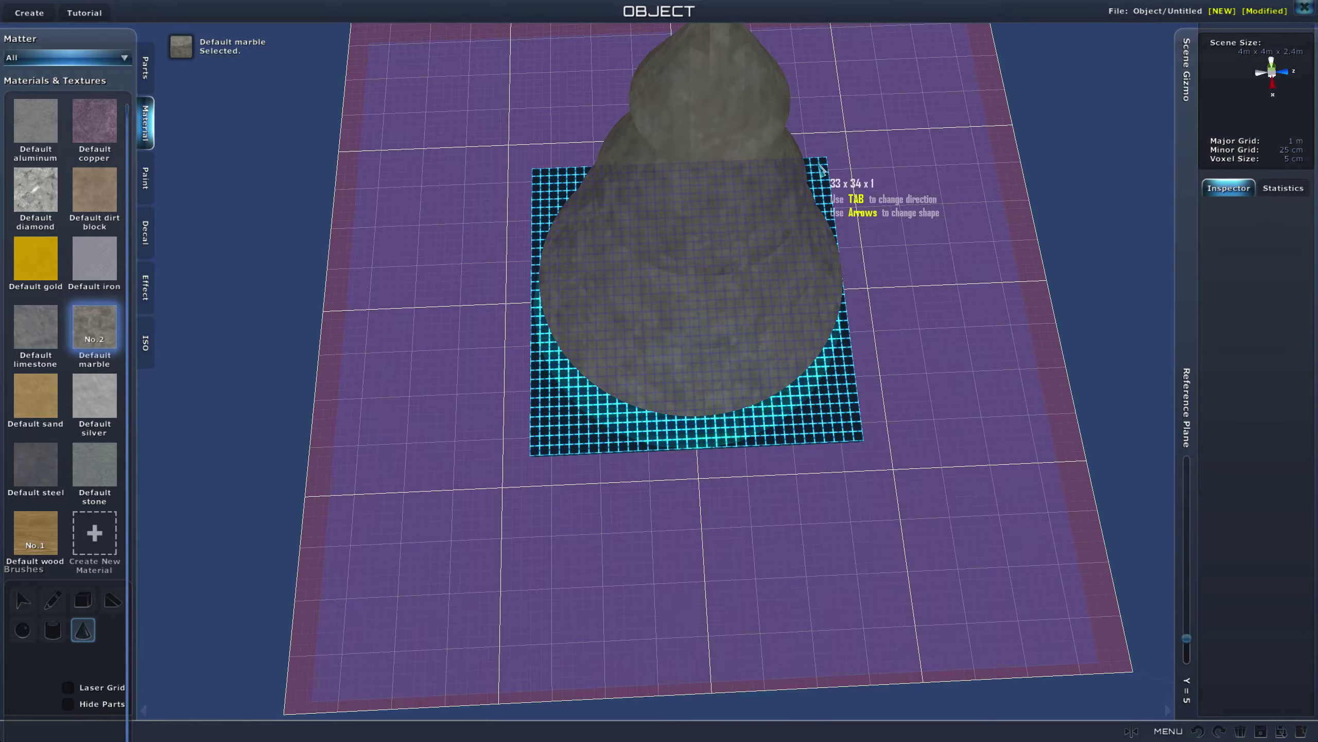
{"action": "right_click_drag", "start_coordinate": [833, 285], "coordinate": [808, 15]}
{"action": "left_click_drag", "start_coordinate": [822, 199], "coordinate": [861, 303]}
{"action": "right_click_drag", "start_coordinate": [859, 297], "coordinate": [912, 327]}
{"action": "scroll", "coordinate": [912, 327], "scroll_direction": "down", "scroll_amount": 5}
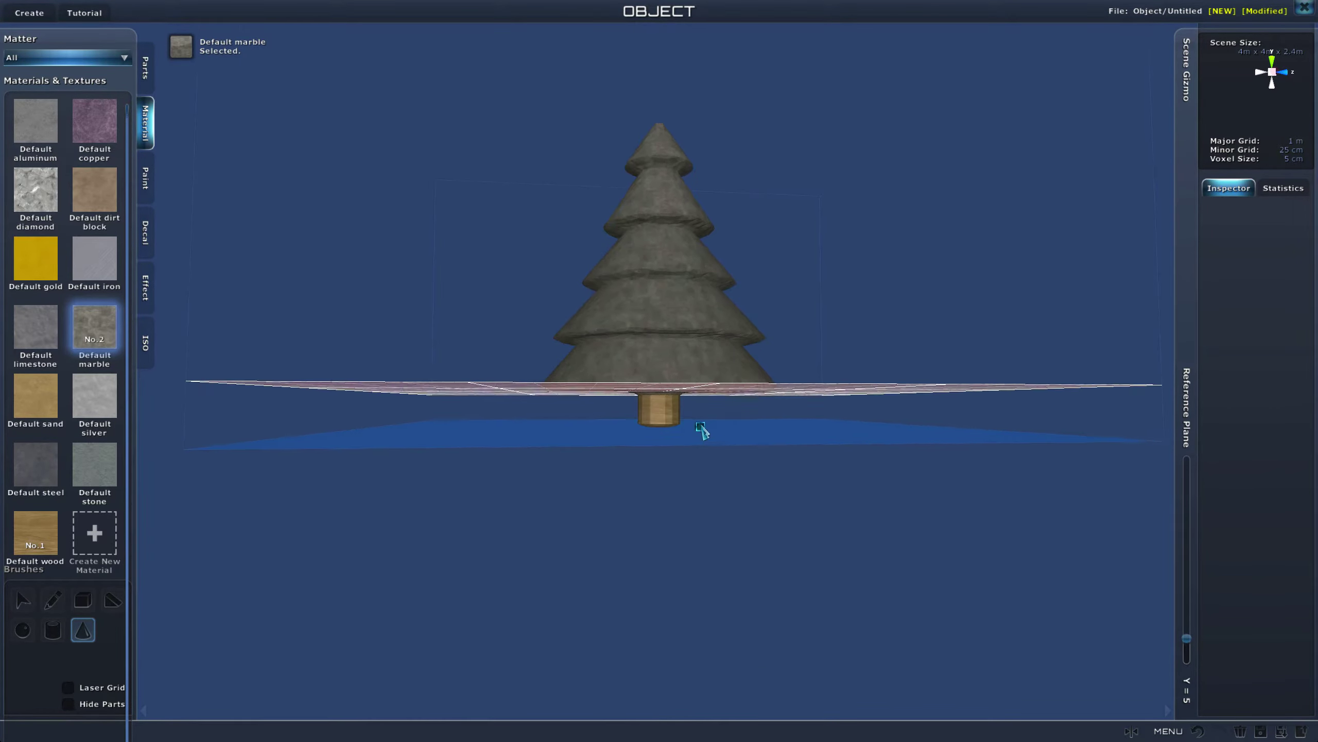
- Lower the reference plane to Y = 0 and check the foot of the trunk beneath the lowest cone
{"action": "left_click_drag", "start_coordinate": [1186, 639], "coordinate": [1187, 658]}
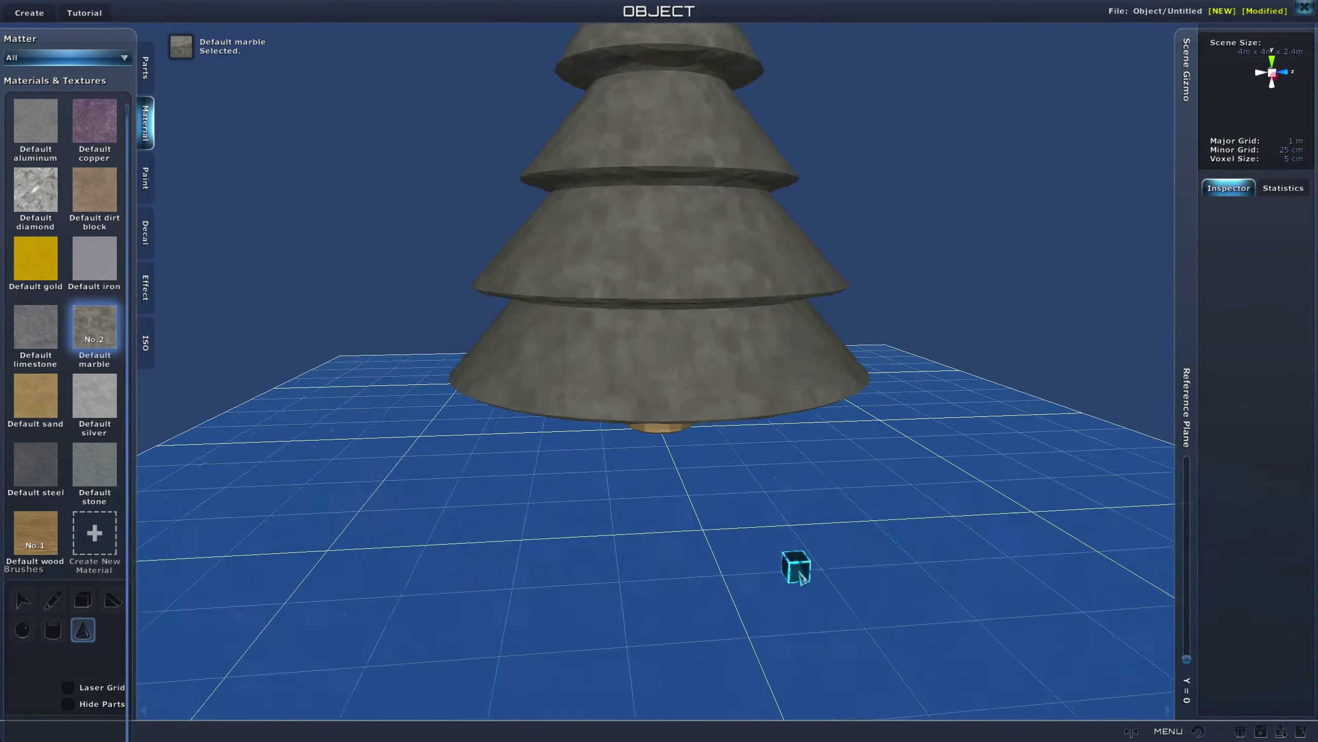
{"action": "middle_click_drag", "start_coordinate": [790, 483], "coordinate": [798, 454]}
{"action": "scroll", "coordinate": [798, 459], "scroll_direction": "up", "scroll_amount": 3}
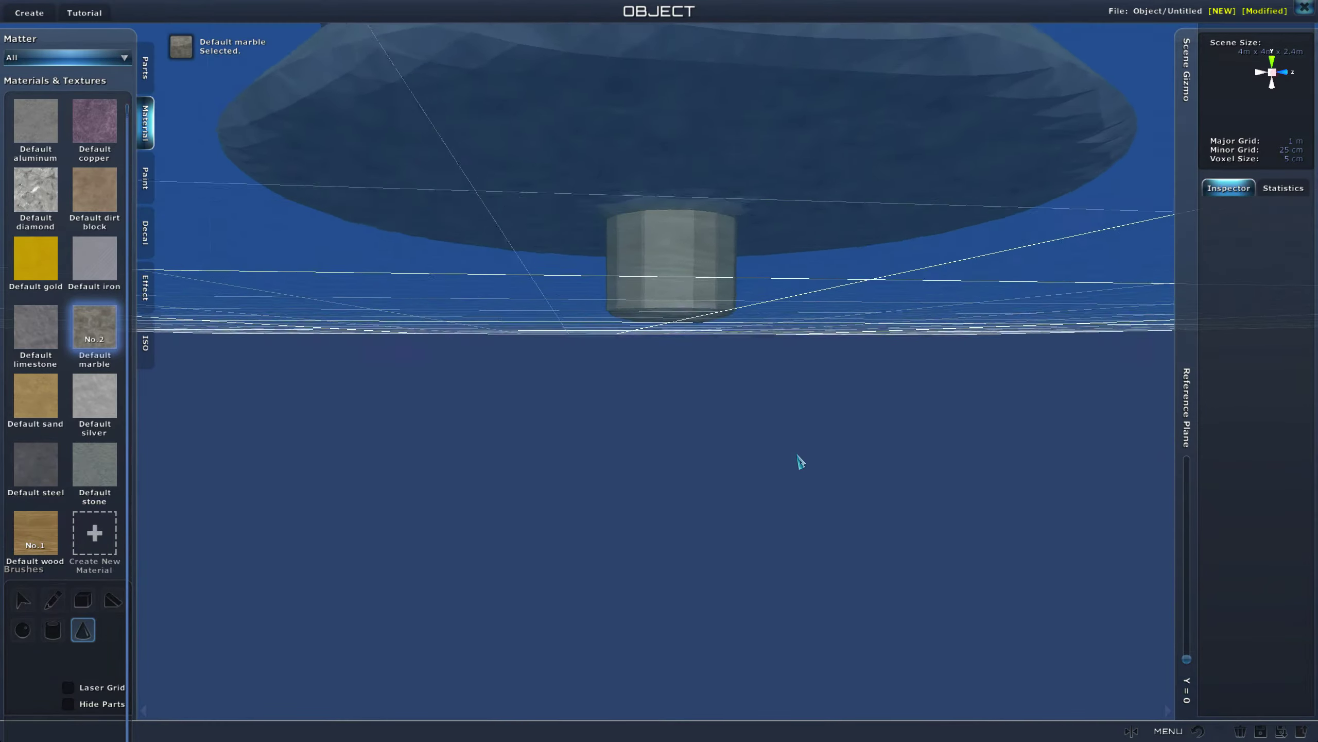
{"action": "right_click_drag", "start_coordinate": [798, 460], "coordinate": [762, 468]}
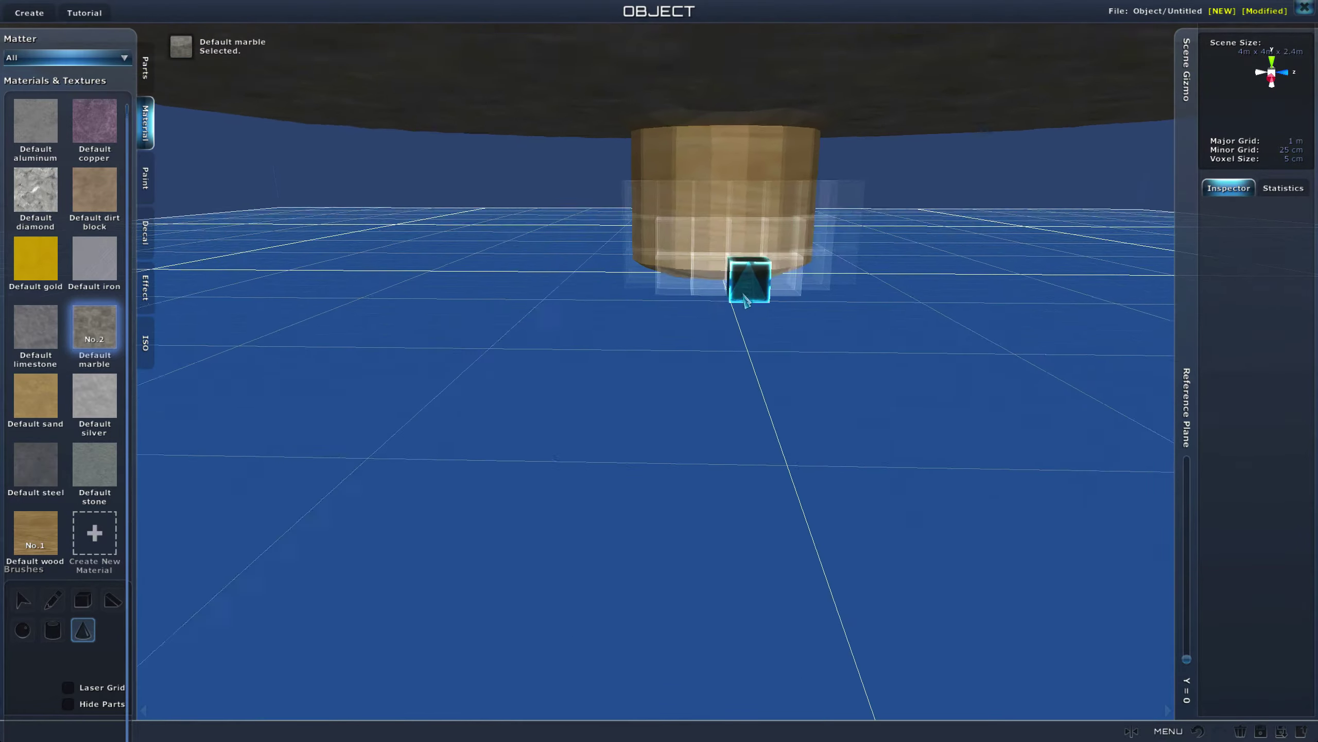
{"action": "scroll", "coordinate": [701, 272], "scroll_direction": "down", "scroll_amount": 5}
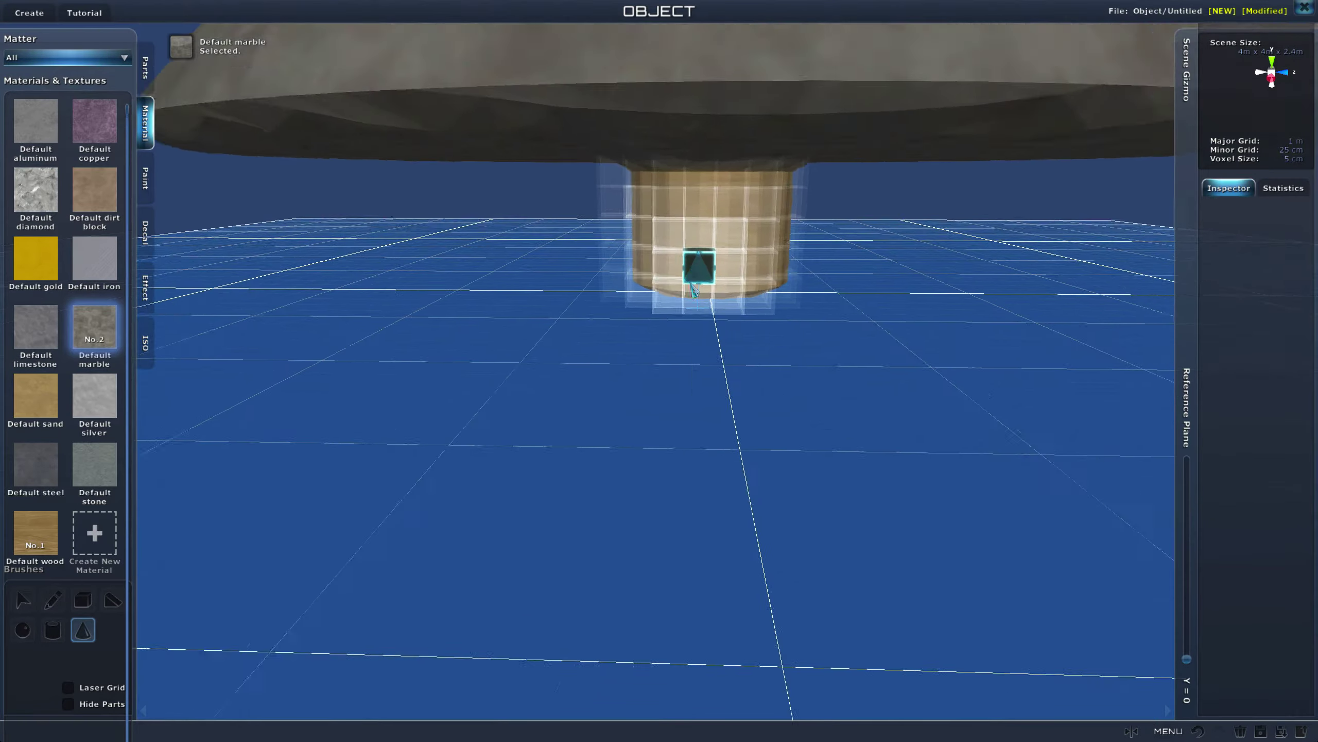
{"action": "right_click_drag", "start_coordinate": [678, 302], "coordinate": [755, 284]}
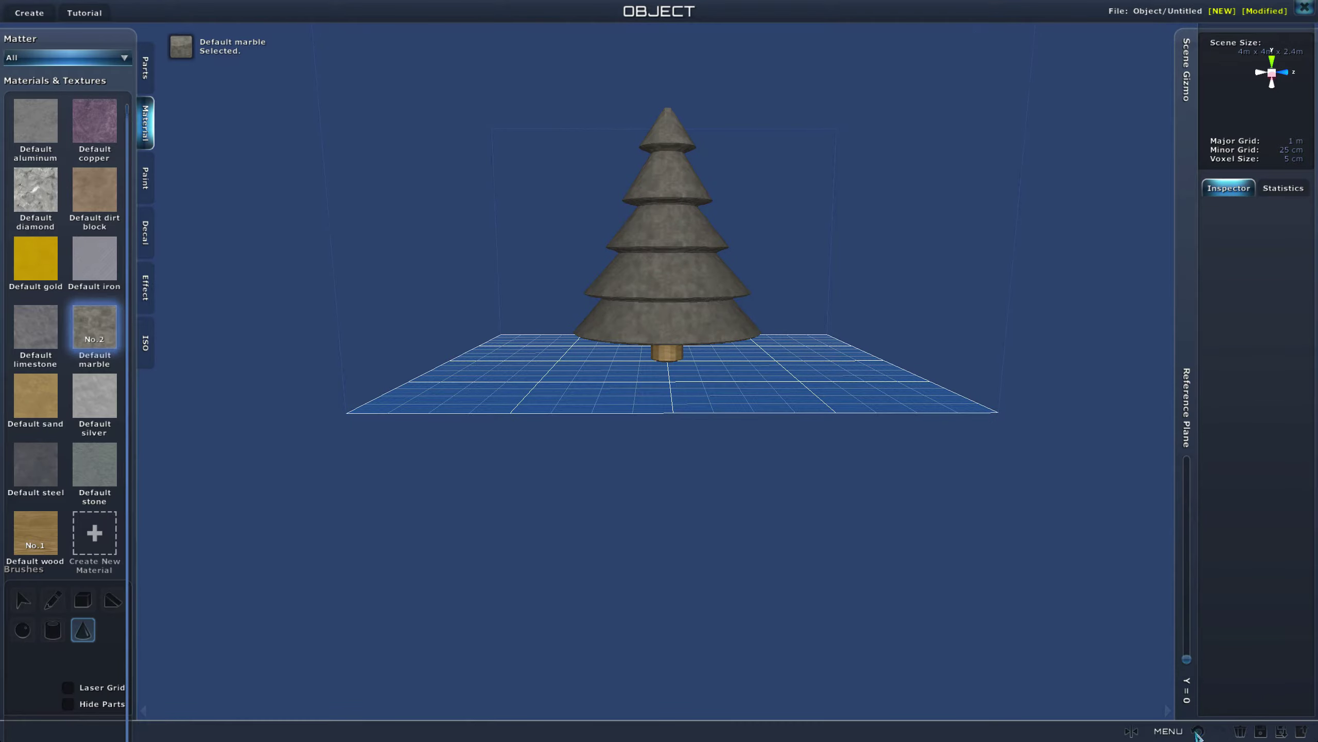
- Undo the lowest marble cone to compare the exposed trunk, and redo the cone
{"action": "scroll", "coordinate": [688, 358], "scroll_direction": "up", "scroll_amount": 5}
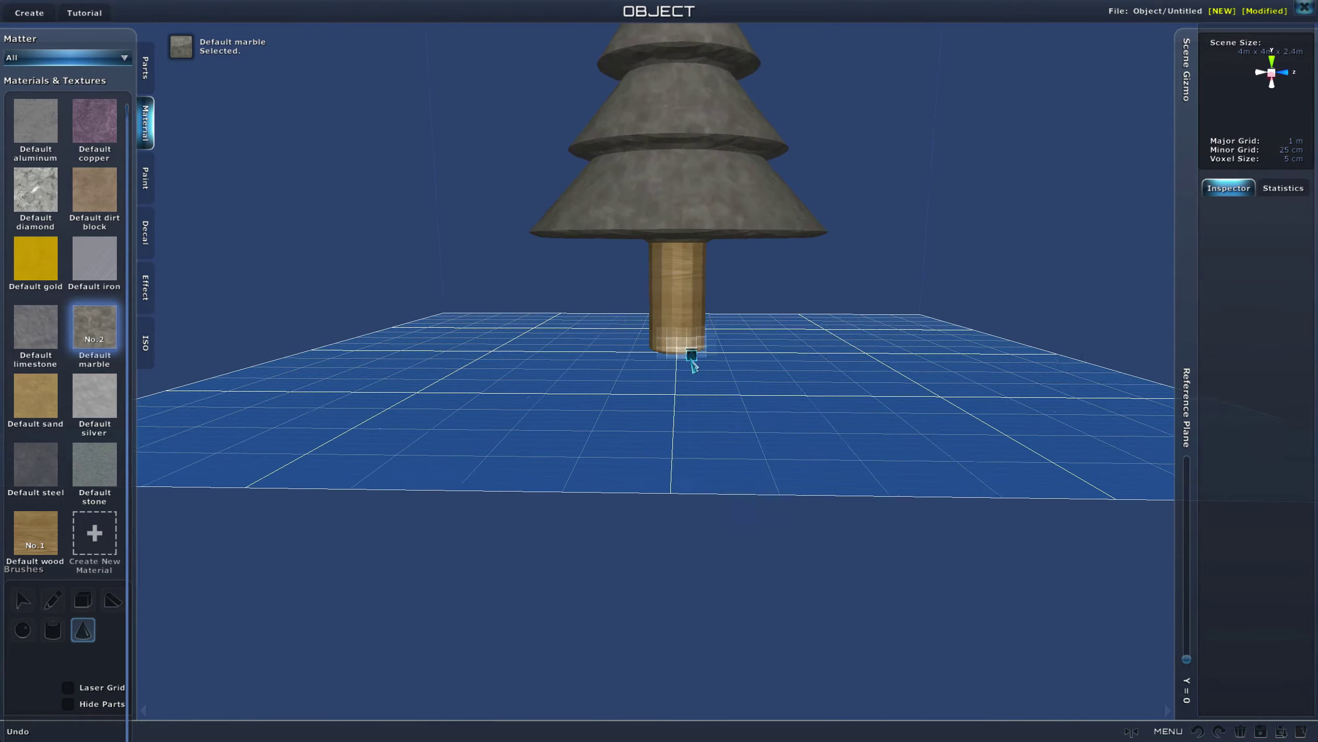
{"action": "key", "text": "s"}
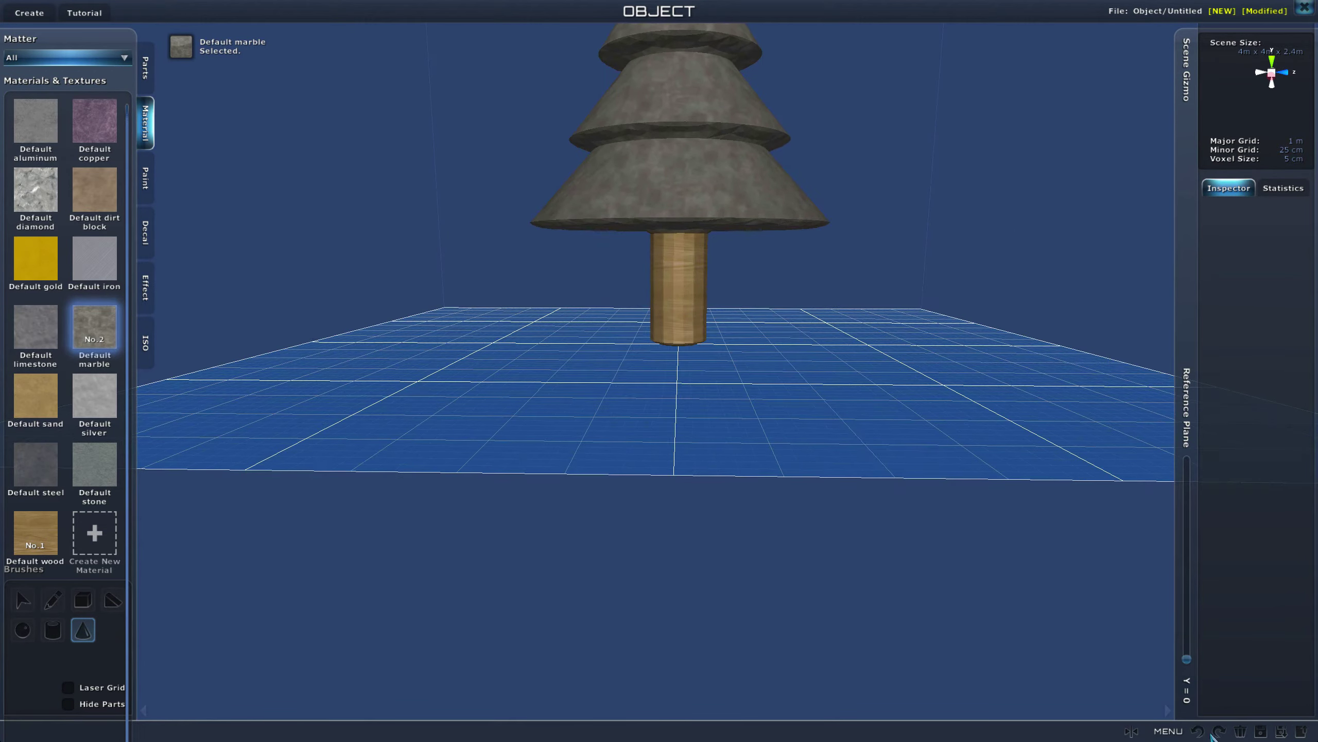
{"action": "scroll", "coordinate": [831, 312], "scroll_direction": "down", "scroll_amount": 5}
{"action": "right_click_drag", "start_coordinate": [756, 155], "coordinate": [764, 106]}
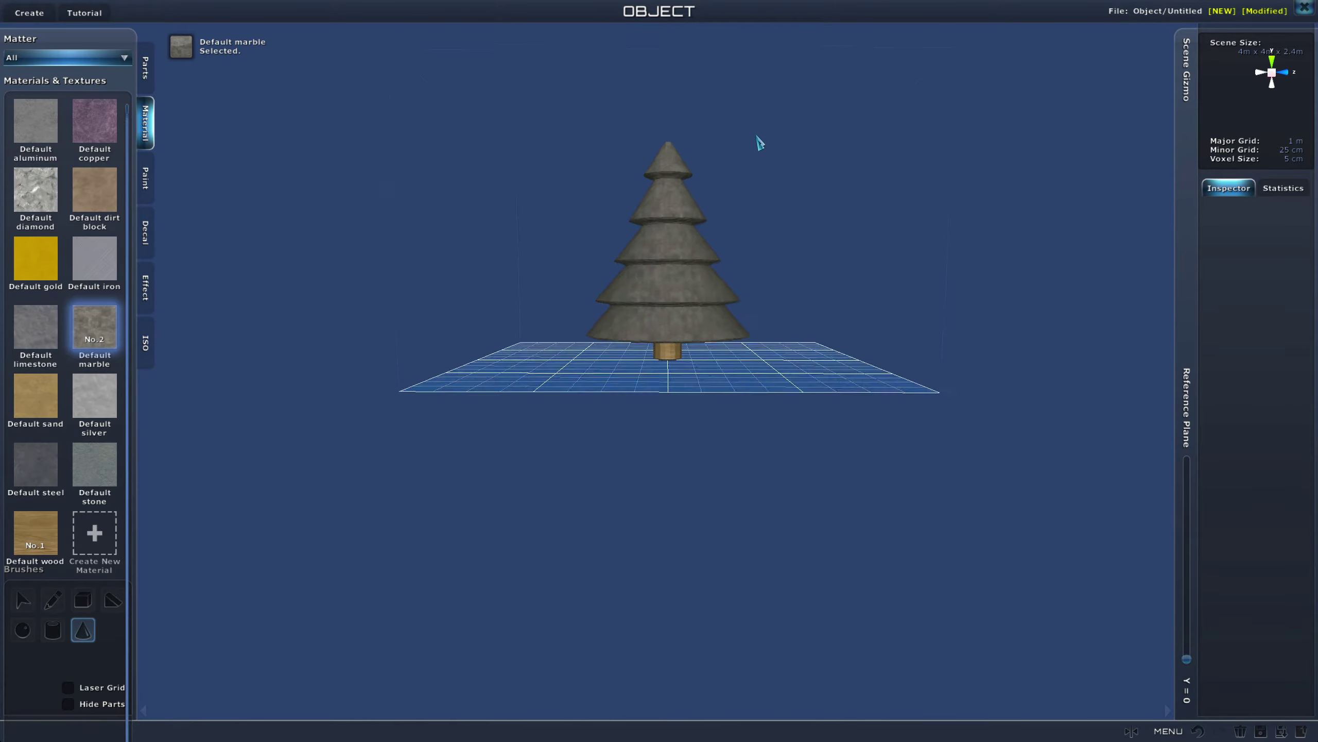
- Turn on X- and Z-plane mirroring at 40.0 to check the trunk's centring, and disable it again
{"action": "scroll", "coordinate": [792, 397], "scroll_direction": "up", "scroll_amount": 5}
{"action": "mouse_move", "coordinate": [793, 403]}
{"action": "right_mouse_down"}
{"action": "mouse_move", "coordinate": [782, 282]}
{"action": "mouse_move", "coordinate": [751, 389]}
{"action": "mouse_move", "coordinate": [845, 345]}
{"action": "mouse_move", "coordinate": [814, 383]}
{"action": "right_mouse_up"}
{"action": "scroll", "coordinate": [751, 389], "scroll_direction": "up", "scroll_amount": 2}
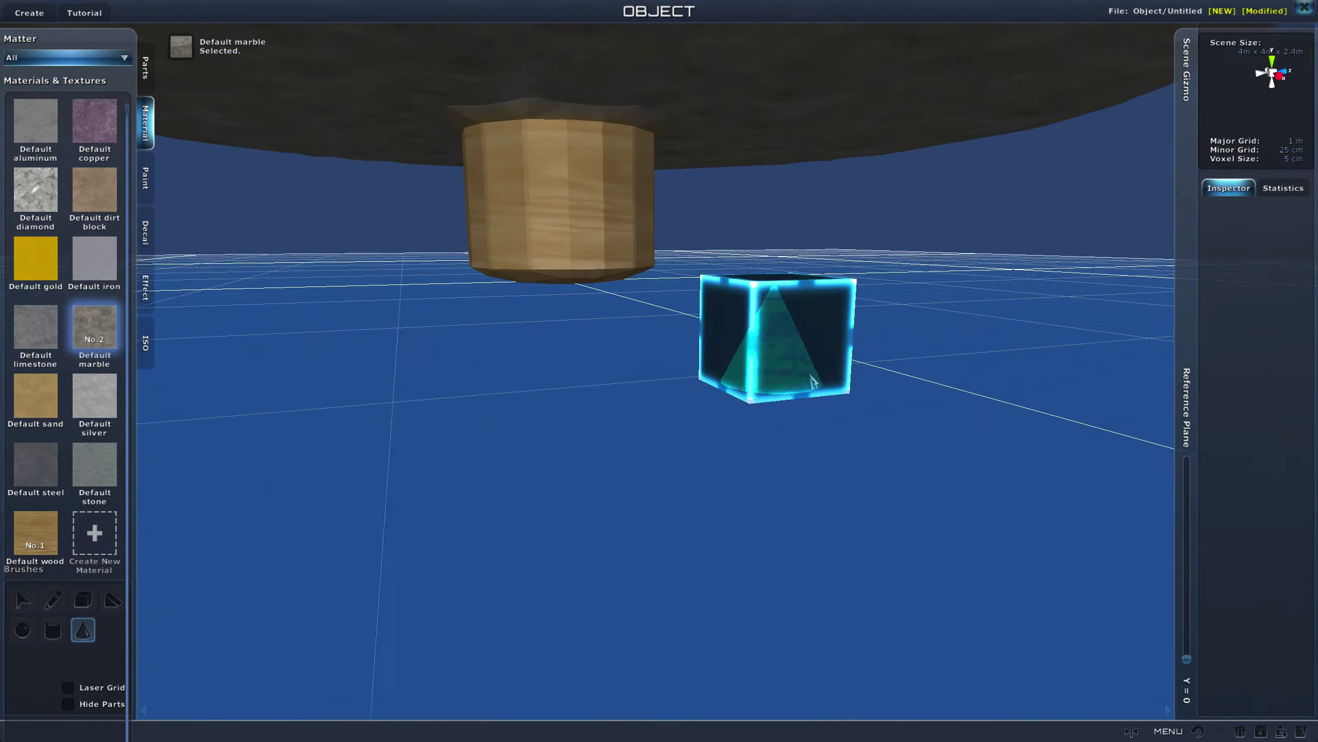
{"action": "left_click", "coordinate": [1130, 731]}
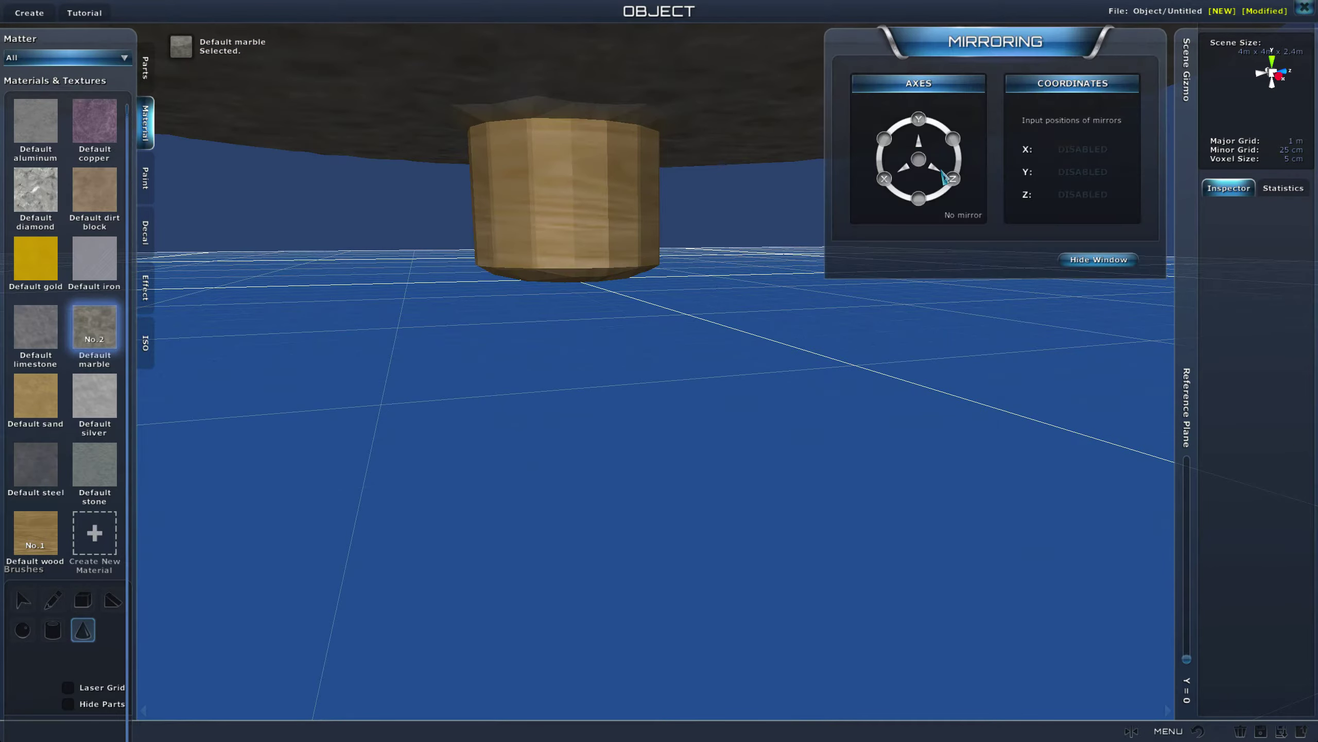
{"action": "left_click", "coordinate": [884, 179]}
{"action": "left_click", "coordinate": [952, 179]}
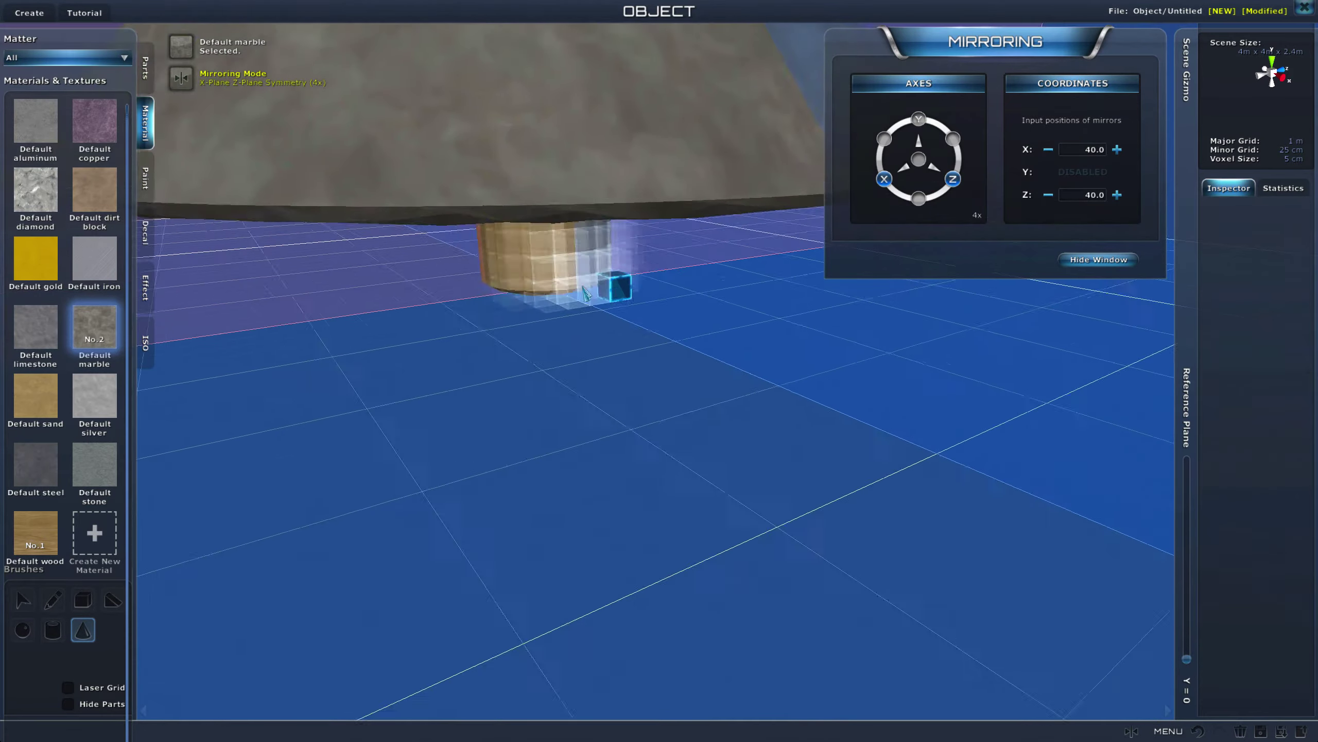
{"action": "mouse_move", "coordinate": [583, 286]}
{"action": "right_mouse_down"}
{"action": "mouse_move", "coordinate": [592, 281]}
{"action": "mouse_move", "coordinate": [656, 397]}
{"action": "mouse_move", "coordinate": [556, 336]}
{"action": "mouse_move", "coordinate": [556, 360]}
{"action": "mouse_move", "coordinate": [520, 353]}
{"action": "right_mouse_up"}
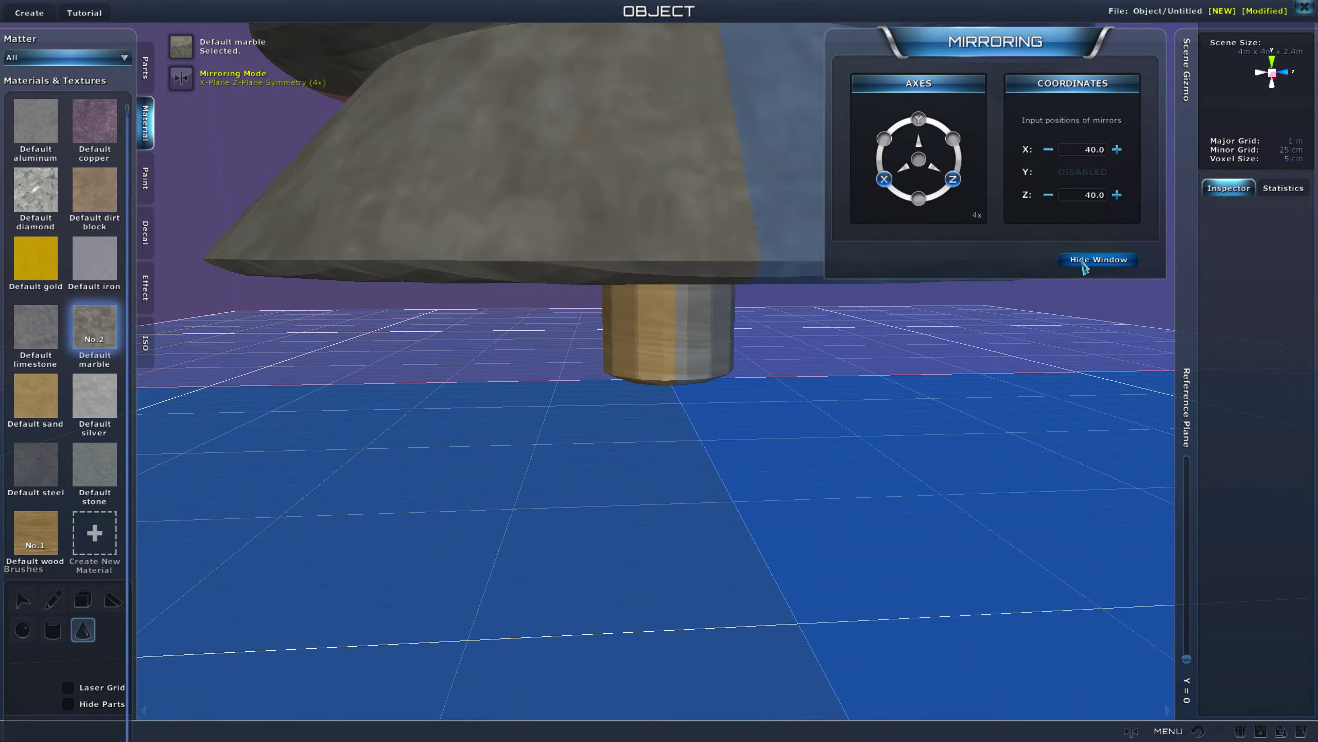
{"action": "left_click", "coordinate": [884, 179]}
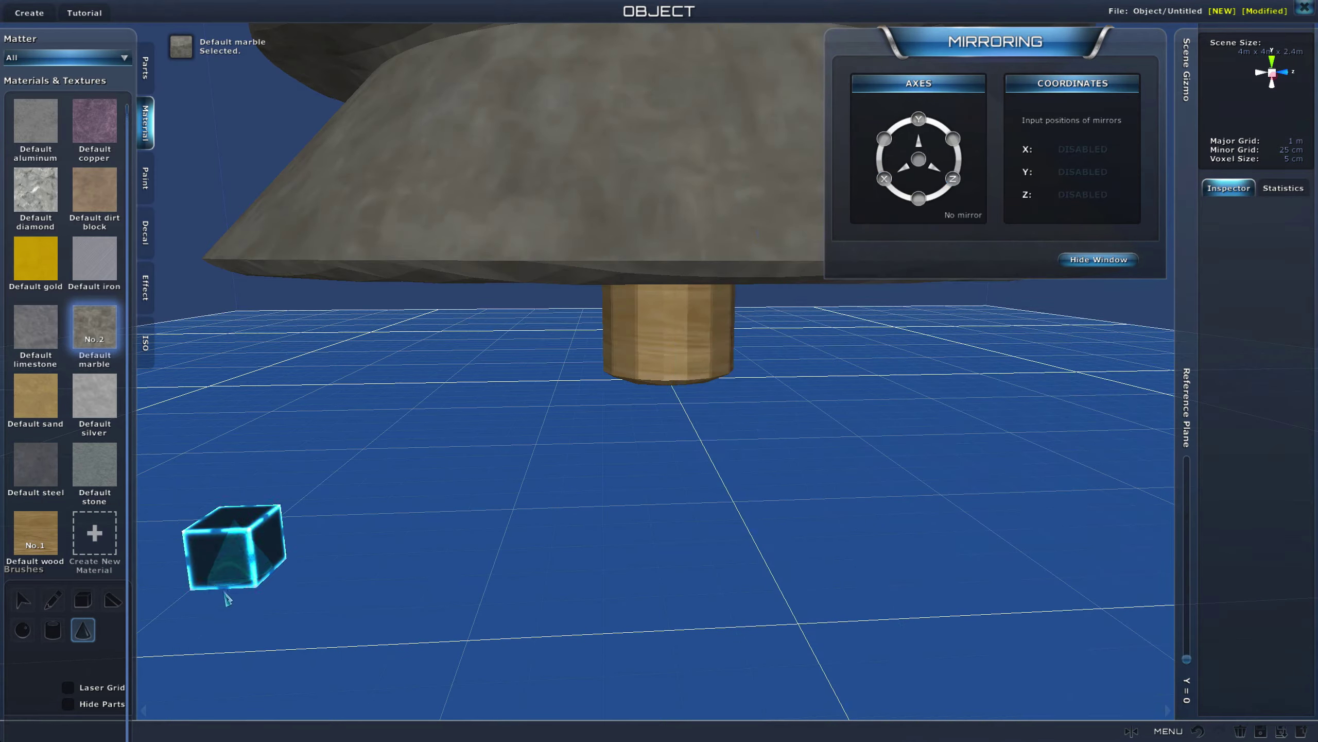
- Draw a Default silver base with the Sphere Brush around the trunk's foot, about 12 x 12 x 2 voxels
{"action": "left_click", "coordinate": [22, 629]}
{"action": "mouse_move", "coordinate": [580, 459]}
{"action": "right_mouse_down"}
{"action": "mouse_move", "coordinate": [696, 431]}
{"action": "mouse_move", "coordinate": [693, 475]}
{"action": "right_mouse_up"}
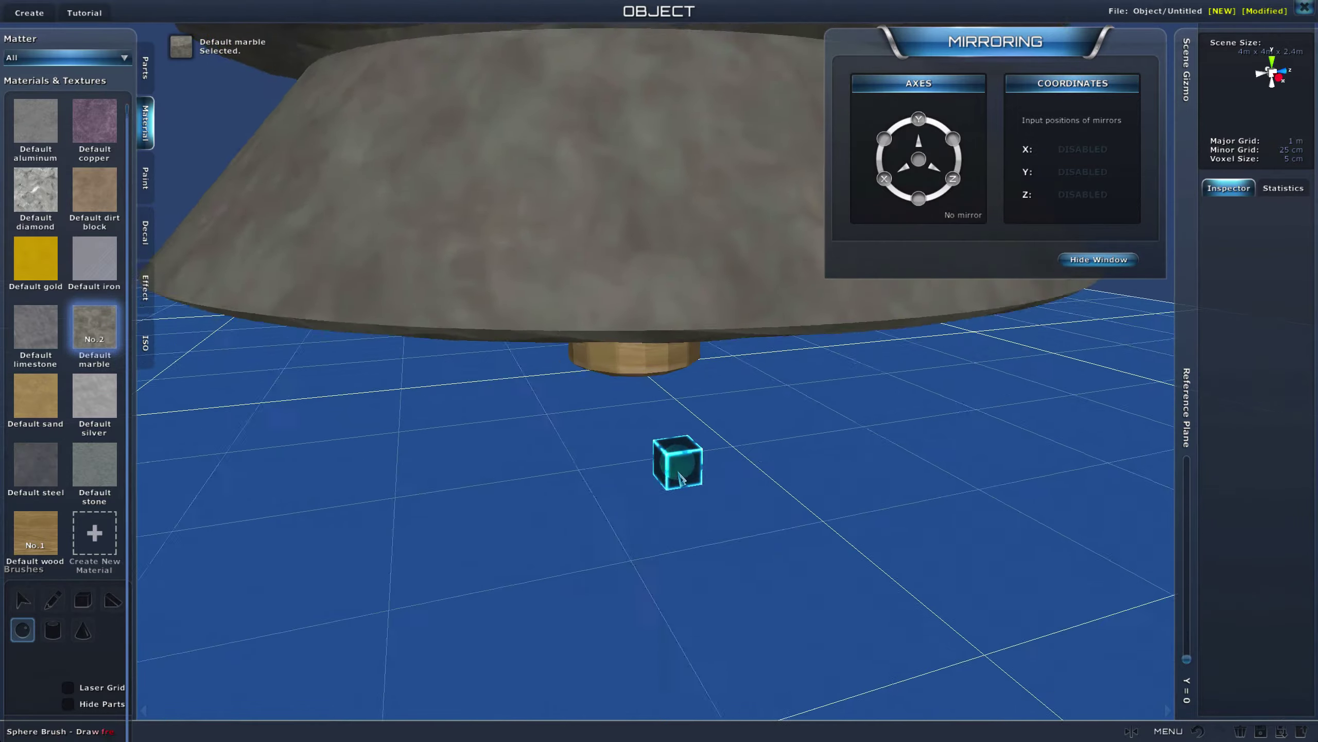
{"action": "scroll", "coordinate": [694, 475], "scroll_direction": "up", "scroll_amount": 2}
{"action": "mouse_move", "coordinate": [457, 362]}
{"action": "right_mouse_down"}
{"action": "mouse_move", "coordinate": [504, 364]}
{"action": "mouse_move", "coordinate": [448, 353]}
{"action": "right_mouse_up"}
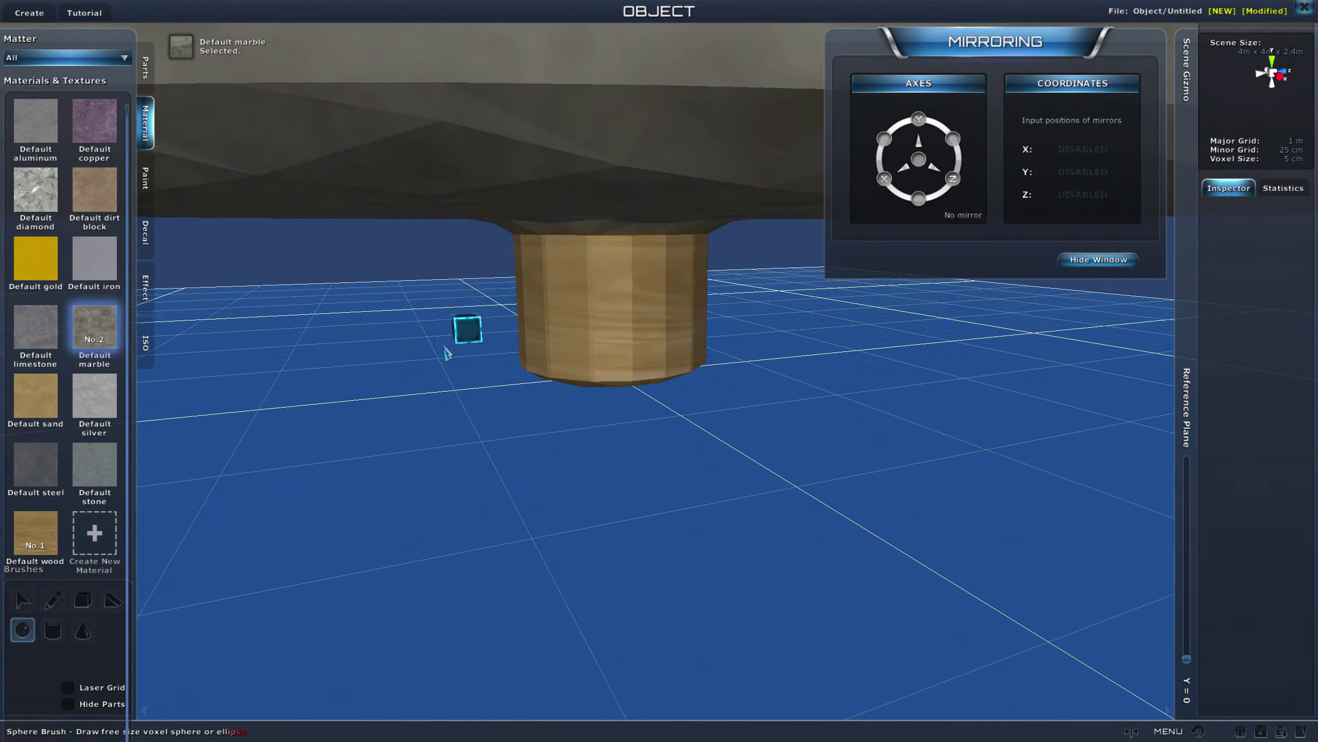
{"action": "left_click", "coordinate": [106, 406]}
{"action": "right_click_drag", "start_coordinate": [317, 390], "coordinate": [360, 387]}
{"action": "mouse_move", "coordinate": [649, 368]}
{"action": "right_mouse_down"}
{"action": "mouse_move", "coordinate": [702, 365]}
{"action": "mouse_move", "coordinate": [685, 433]}
{"action": "right_mouse_up"}
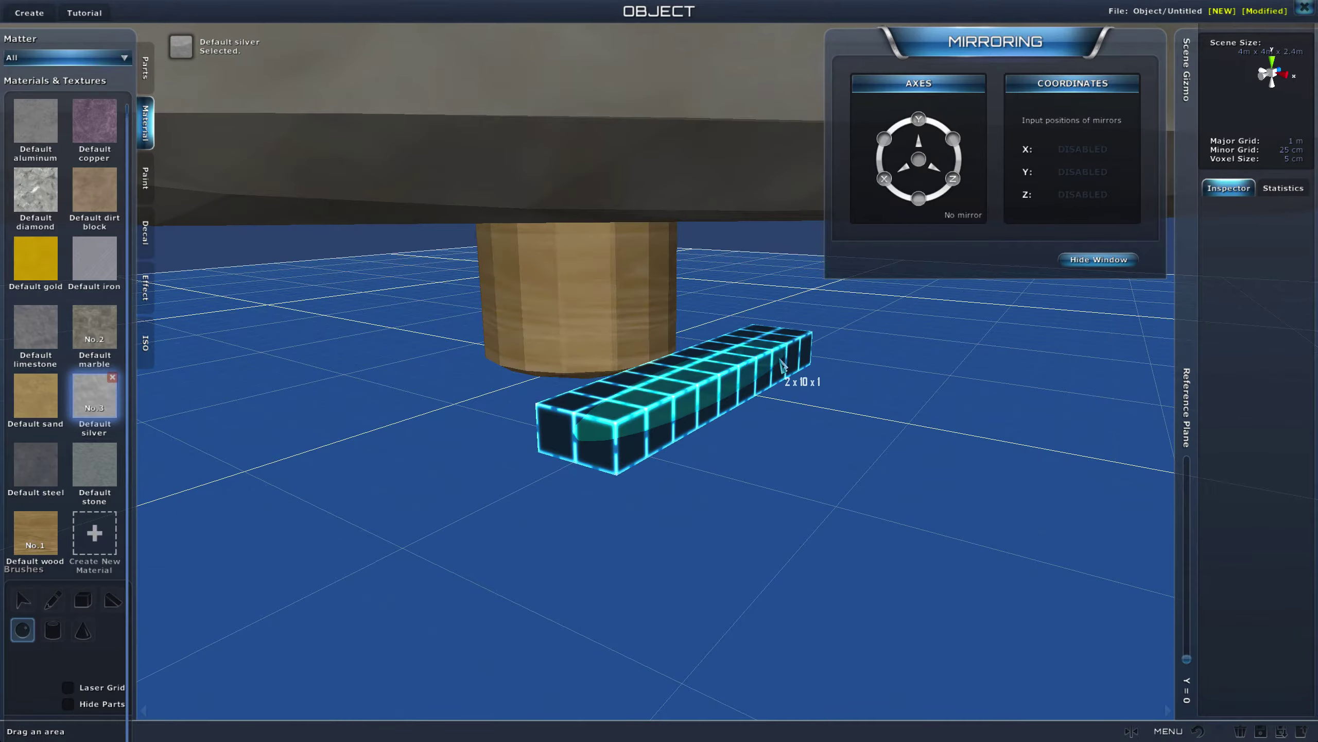
{"action": "left_click_drag", "start_coordinate": [742, 351], "coordinate": [572, 354]}
{"action": "right_click_drag", "start_coordinate": [742, 351], "coordinate": [572, 355]}
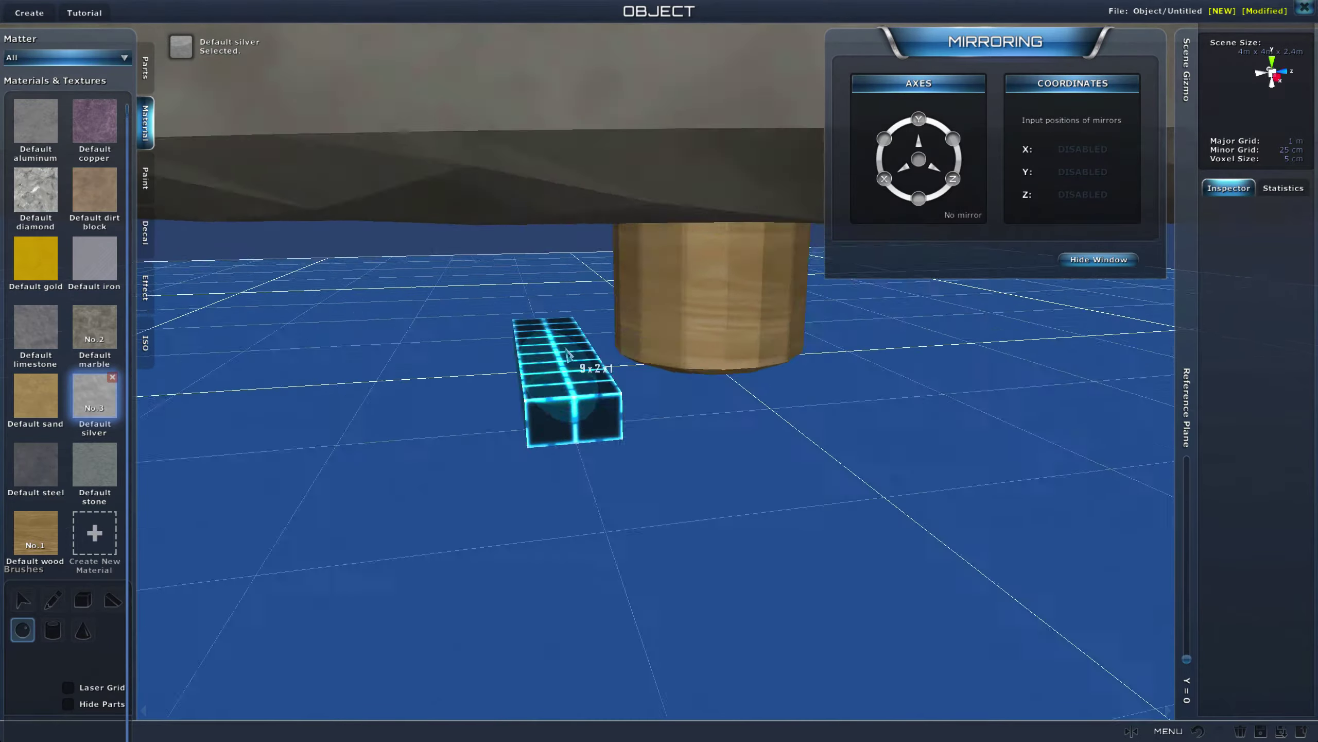
{"action": "mouse_move", "coordinate": [573, 355]}
{"action": "left_mouse_down"}
{"action": "mouse_move", "coordinate": [853, 361]}
{"action": "mouse_move", "coordinate": [847, 347]}
{"action": "mouse_move", "coordinate": [898, 347]}
{"action": "mouse_move", "coordinate": [534, 327]}
{"action": "mouse_move", "coordinate": [651, 548]}
{"action": "mouse_move", "coordinate": [843, 602]}
{"action": "mouse_move", "coordinate": [1057, 597]}
{"action": "mouse_move", "coordinate": [1115, 576]}
{"action": "mouse_move", "coordinate": [1070, 563]}
{"action": "mouse_move", "coordinate": [1108, 543]}
{"action": "mouse_move", "coordinate": [1272, 557]}
{"action": "mouse_move", "coordinate": [1141, 543]}
{"action": "mouse_move", "coordinate": [999, 551]}
{"action": "mouse_move", "coordinate": [961, 670]}
{"action": "mouse_move", "coordinate": [893, 623]}
{"action": "mouse_move", "coordinate": [879, 657]}
{"action": "mouse_move", "coordinate": [913, 641]}
{"action": "mouse_move", "coordinate": [828, 627]}
{"action": "mouse_move", "coordinate": [835, 569]}
{"action": "left_mouse_up"}
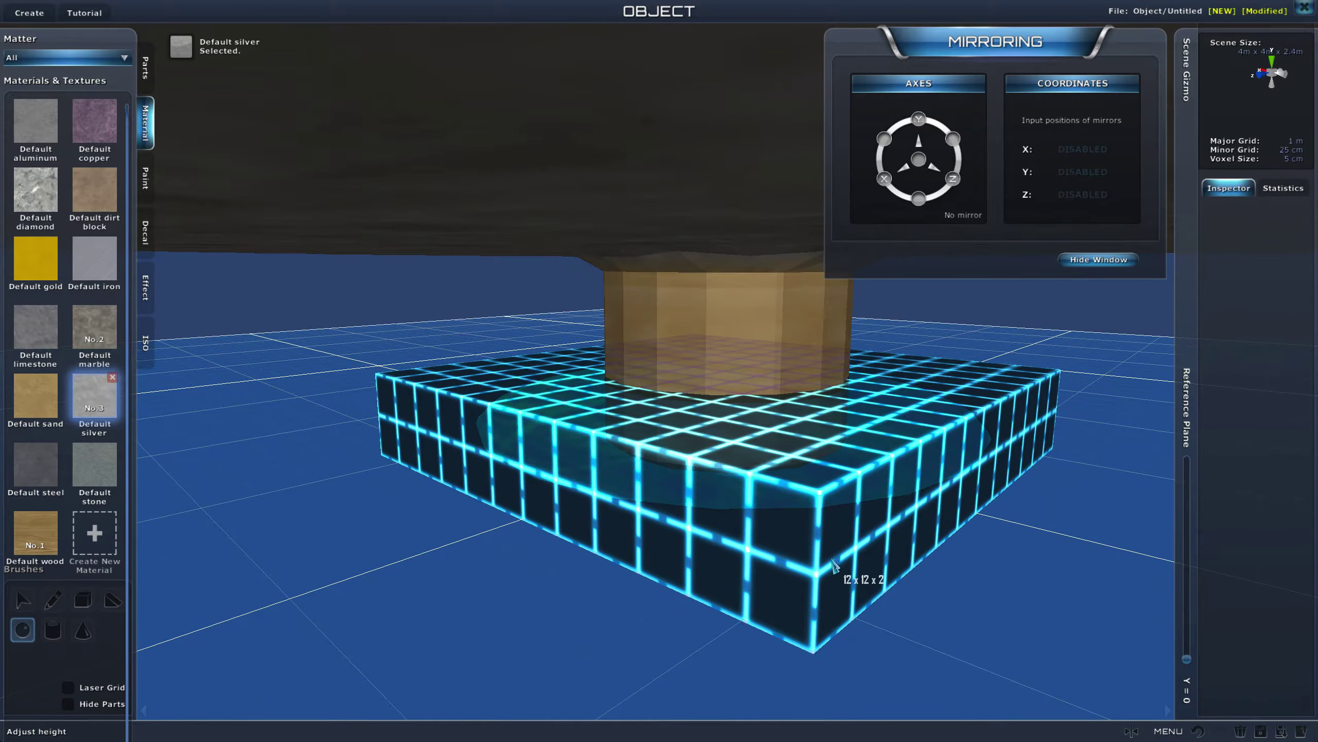
{"action": "left_click", "coordinate": [828, 533]}
- Choose Default gold and enable mirroring across the X and Z planes, both at 40.0
{"action": "scroll", "coordinate": [771, 575], "scroll_direction": "down", "scroll_amount": 4}
{"action": "mouse_move", "coordinate": [641, 571]}
{"action": "right_mouse_down"}
{"action": "mouse_move", "coordinate": [1096, 577]}
{"action": "mouse_move", "coordinate": [730, 572]}
{"action": "right_mouse_up"}
{"action": "scroll", "coordinate": [989, 579], "scroll_direction": "up", "scroll_amount": 4}
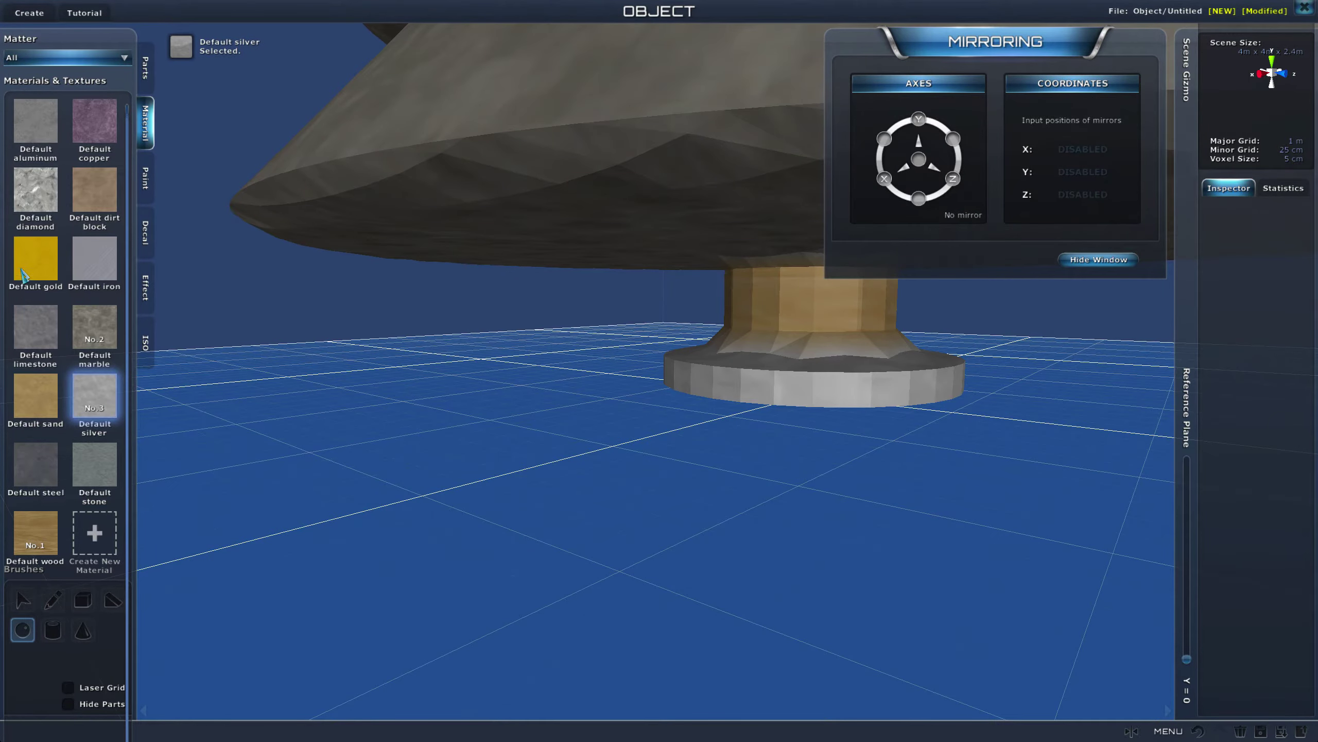
{"action": "left_click", "coordinate": [22, 274]}
{"action": "left_click", "coordinate": [884, 178]}
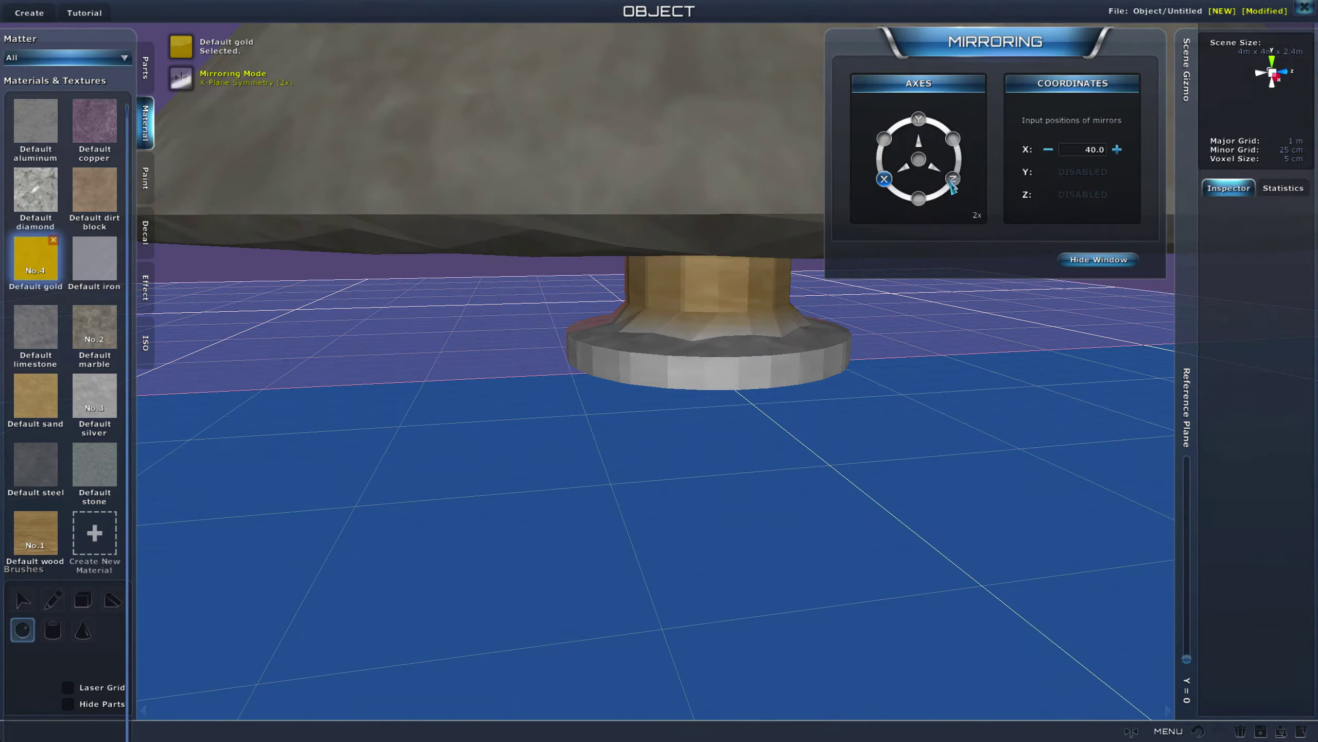
{"action": "right_click_drag", "start_coordinate": [690, 408], "coordinate": [679, 441]}
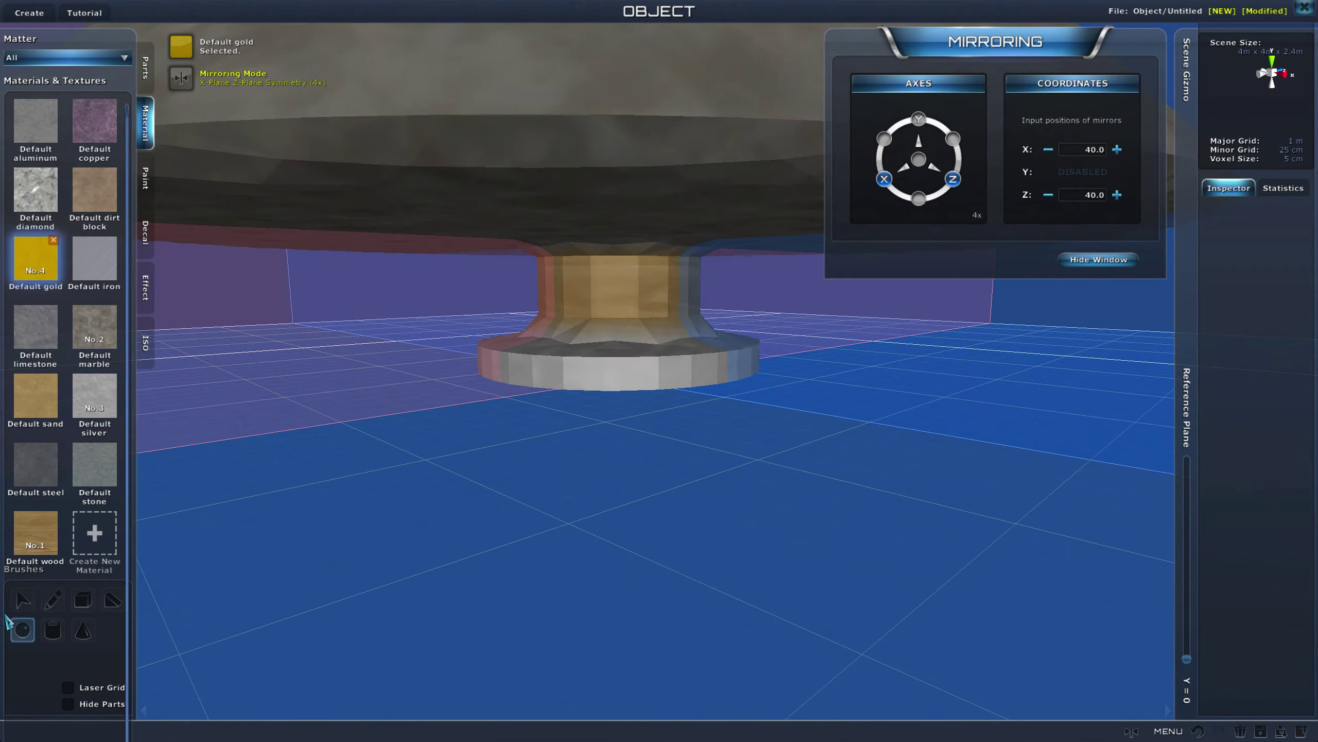
- Draw a mirrored pair of gold feet on opposite sides of the silver base with the Diagonal Brush, about 1 x 4 x 2 voxels
{"action": "left_click", "coordinate": [109, 603]}
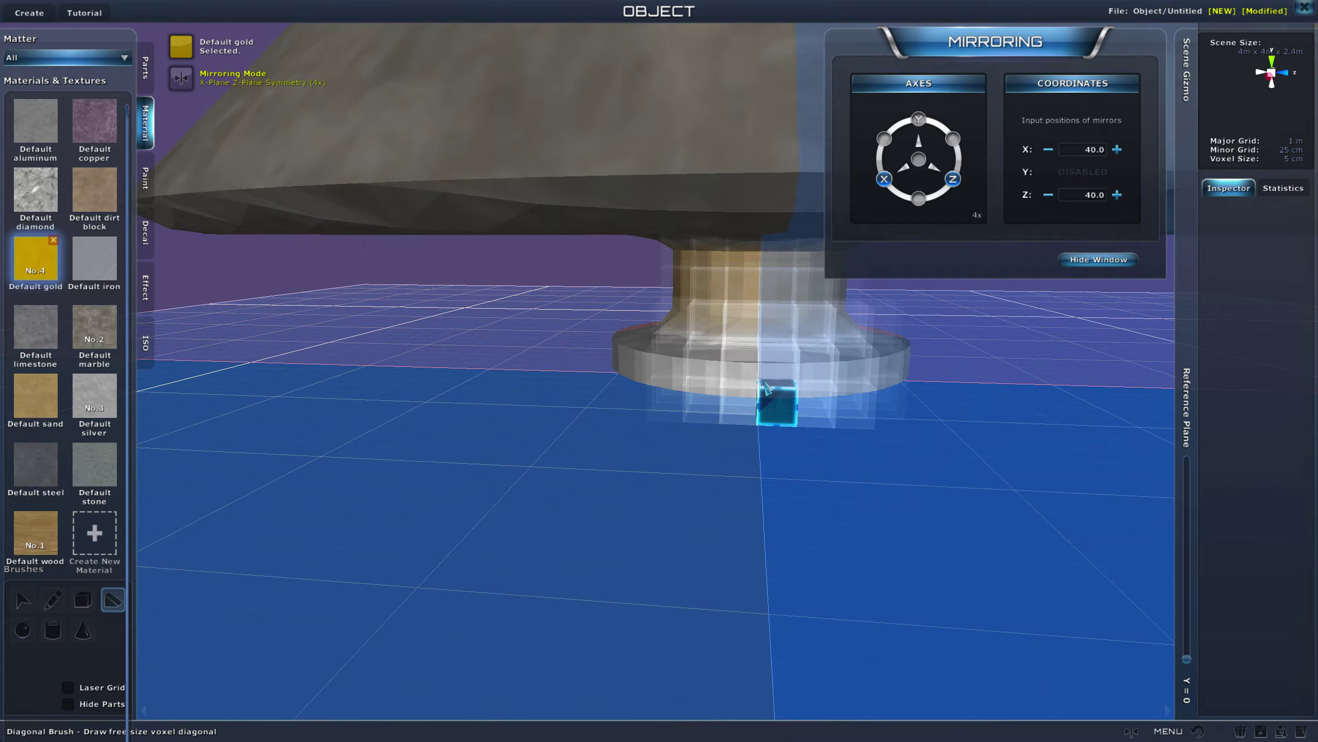
{"action": "right_click_drag", "start_coordinate": [767, 387], "coordinate": [774, 474]}
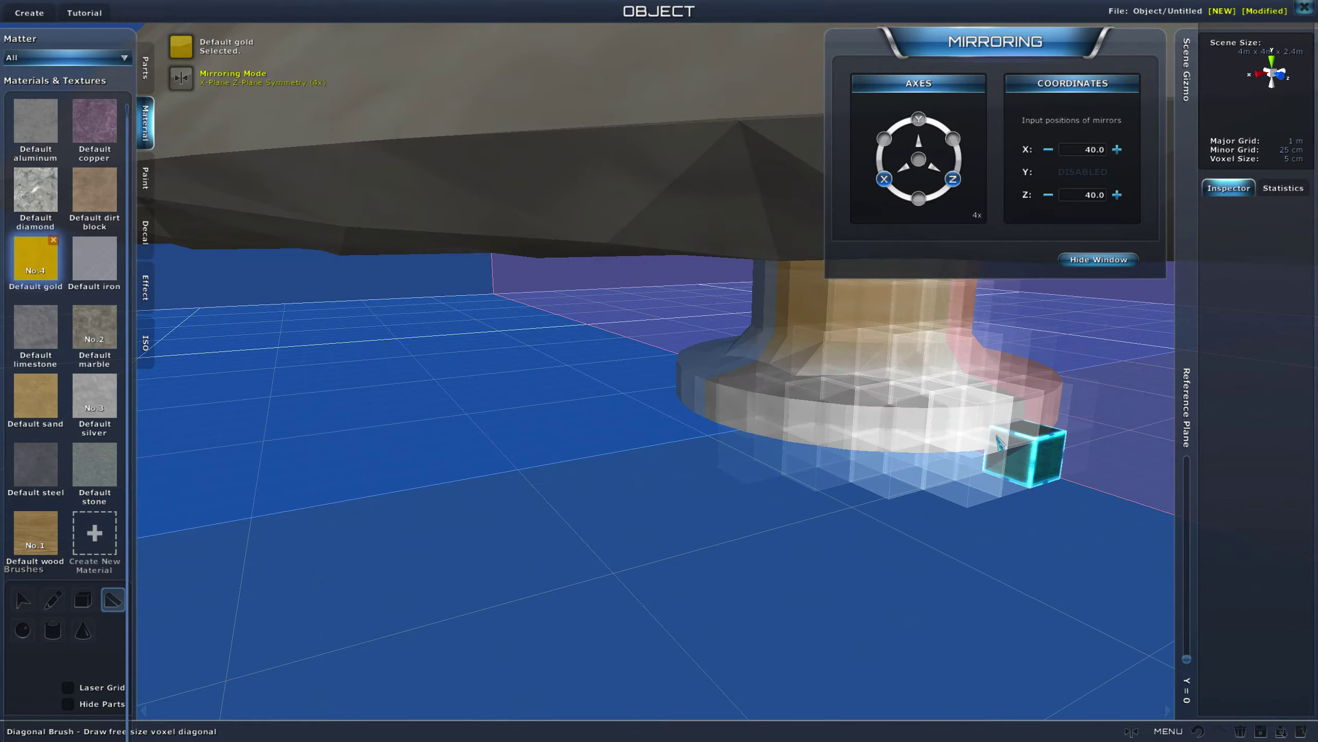
{"action": "right_click_drag", "start_coordinate": [1001, 425], "coordinate": [875, 413]}
{"action": "scroll", "coordinate": [853, 462], "scroll_direction": "down", "scroll_amount": 4}
{"action": "right_click_drag", "start_coordinate": [854, 465], "coordinate": [815, 467]}
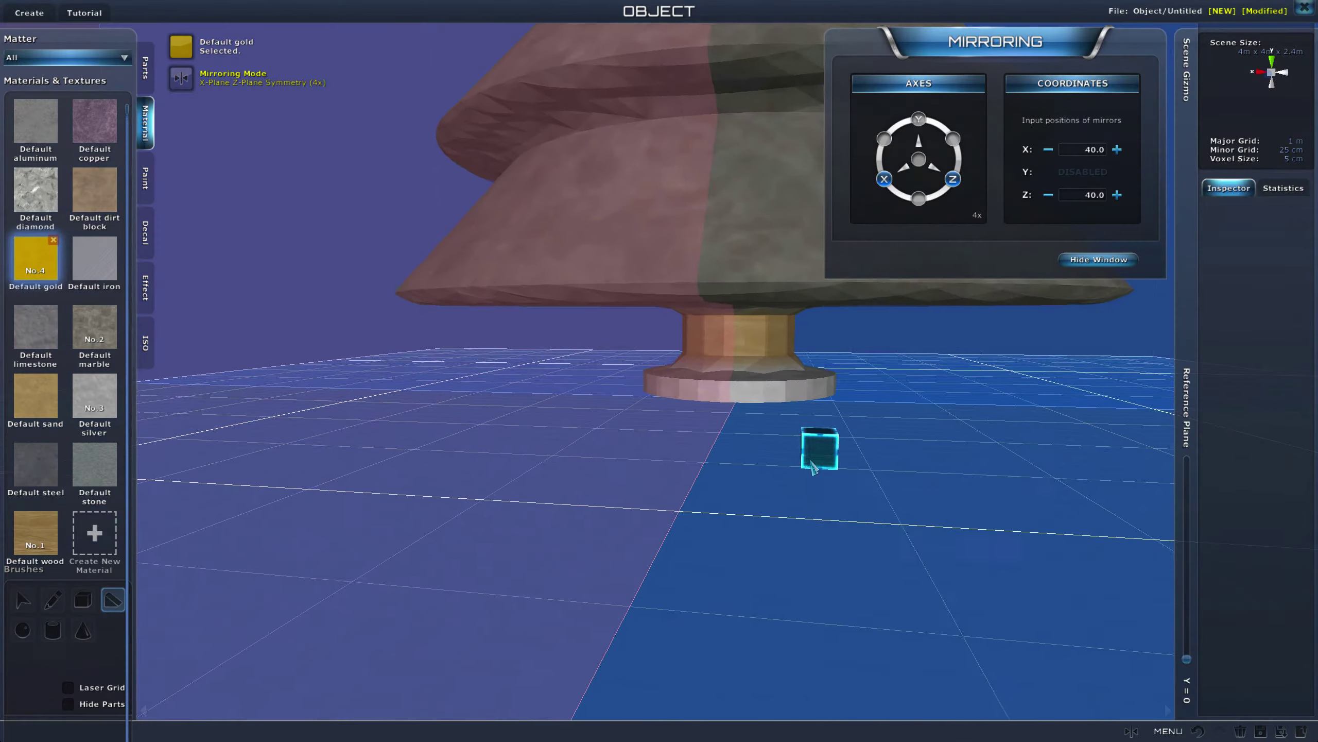
{"action": "scroll", "coordinate": [800, 457], "scroll_direction": "up", "scroll_amount": 1}
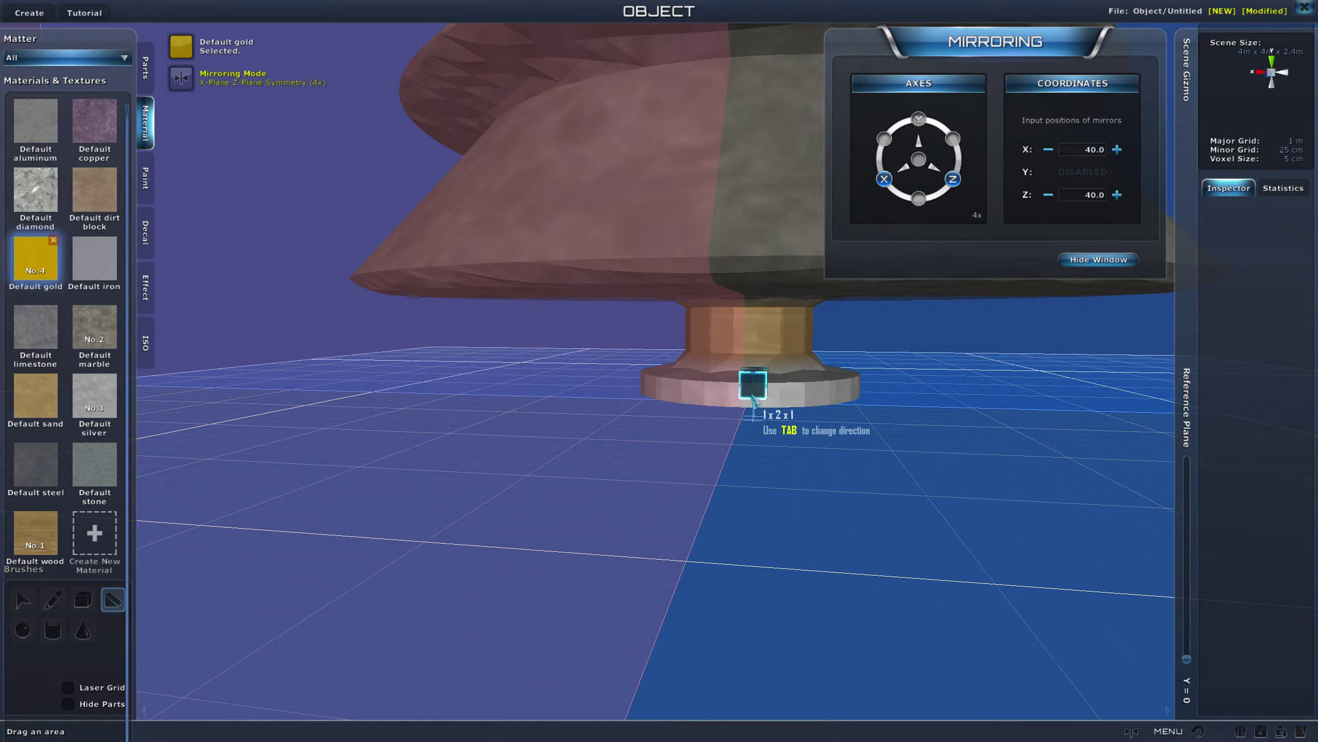
{"action": "left_click_drag", "start_coordinate": [738, 445], "coordinate": [613, 441]}
{"action": "right_click_drag", "start_coordinate": [738, 445], "coordinate": [613, 441]}
{"action": "left_click_drag", "start_coordinate": [613, 442], "coordinate": [520, 438]}
{"action": "right_click_drag", "start_coordinate": [613, 441], "coordinate": [519, 437]}
{"action": "left_click_drag", "start_coordinate": [519, 437], "coordinate": [674, 536]}
{"action": "right_click_drag", "start_coordinate": [520, 438], "coordinate": [607, 448]}
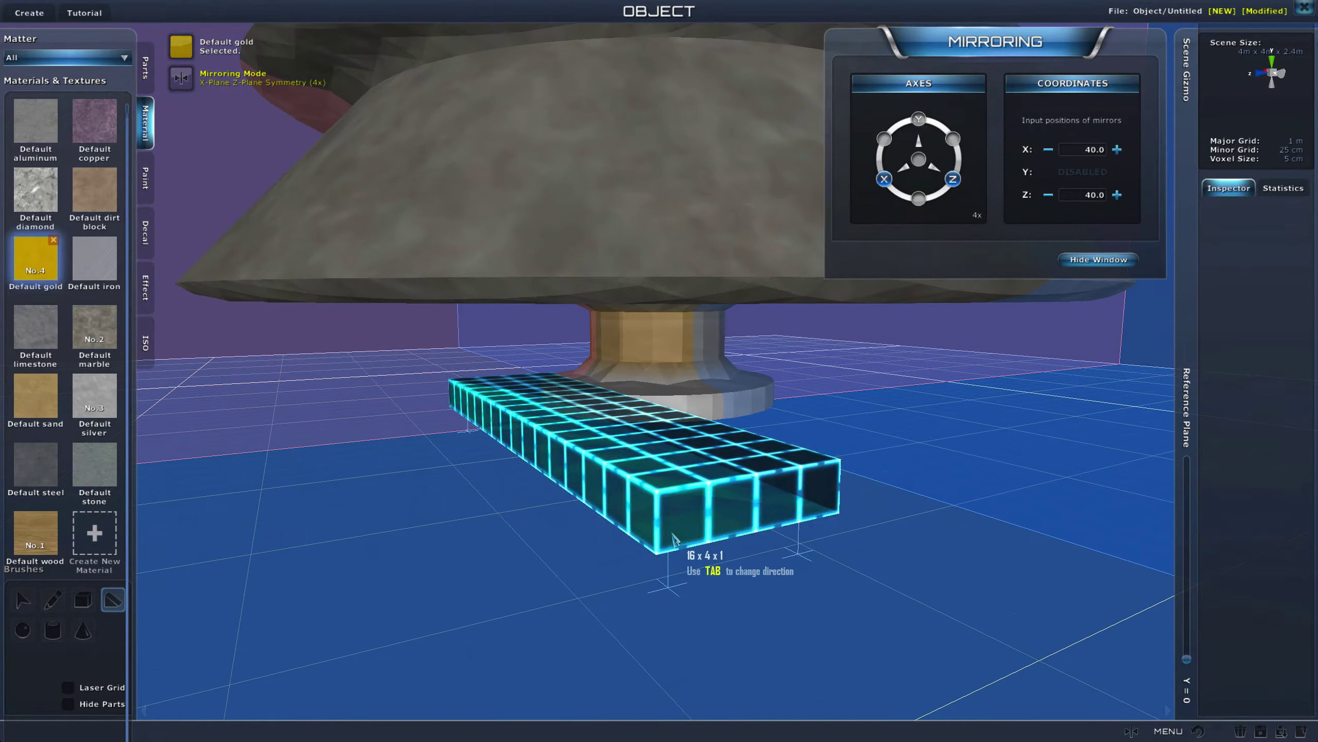
{"action": "mouse_move", "coordinate": [675, 536]}
{"action": "left_mouse_down"}
{"action": "mouse_move", "coordinate": [453, 404]}
{"action": "mouse_move", "coordinate": [474, 411]}
{"action": "left_mouse_up"}
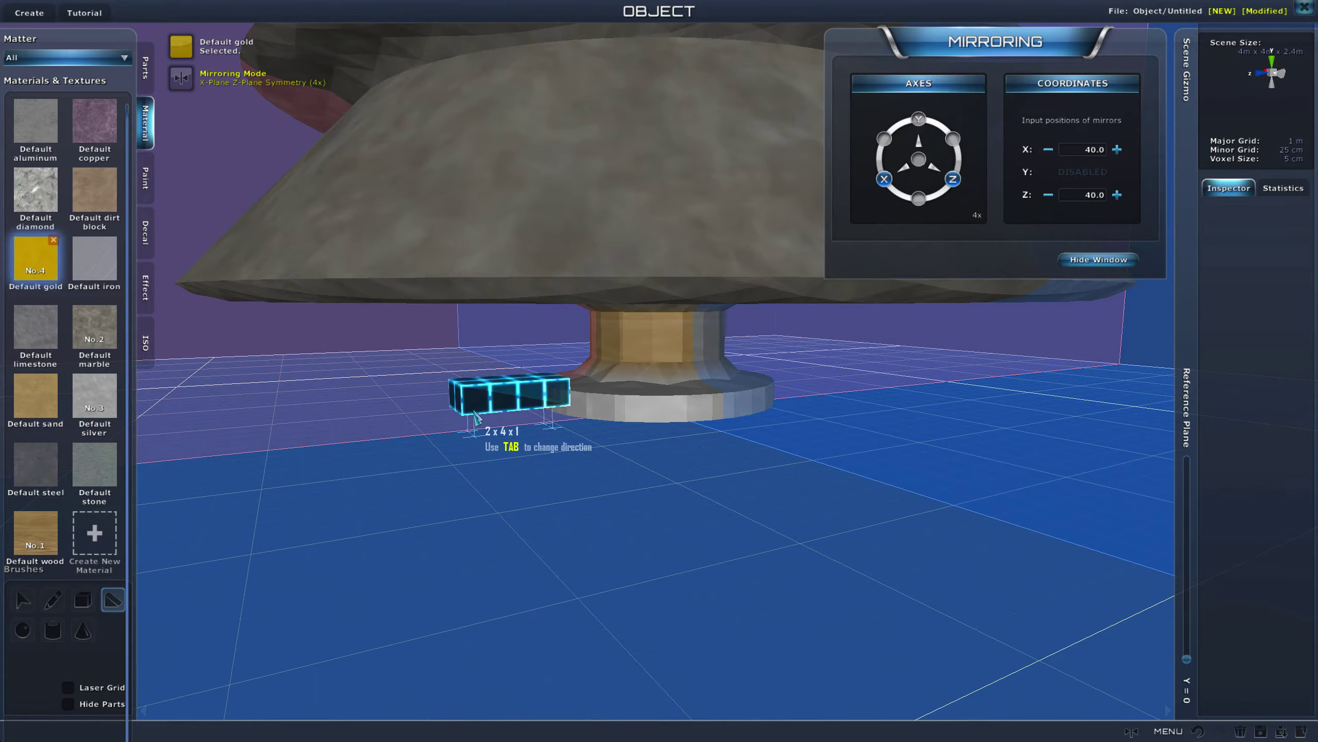
{"action": "right_click_drag", "start_coordinate": [488, 414], "coordinate": [676, 430]}
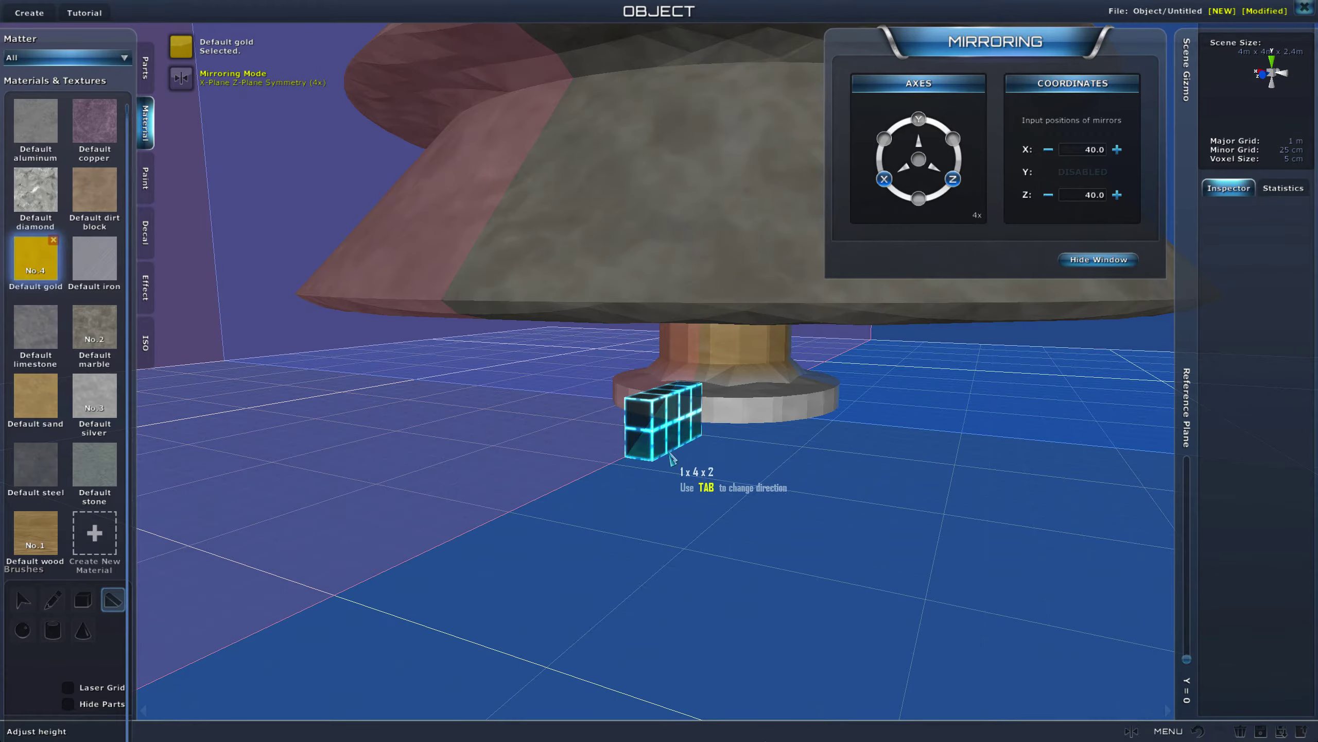
- Draw the second mirrored pair of gold diagonal feet on the base's other two sides, with a 4 x 1 voxel footprint
{"action": "right_click_drag", "start_coordinate": [859, 475], "coordinate": [690, 454]}
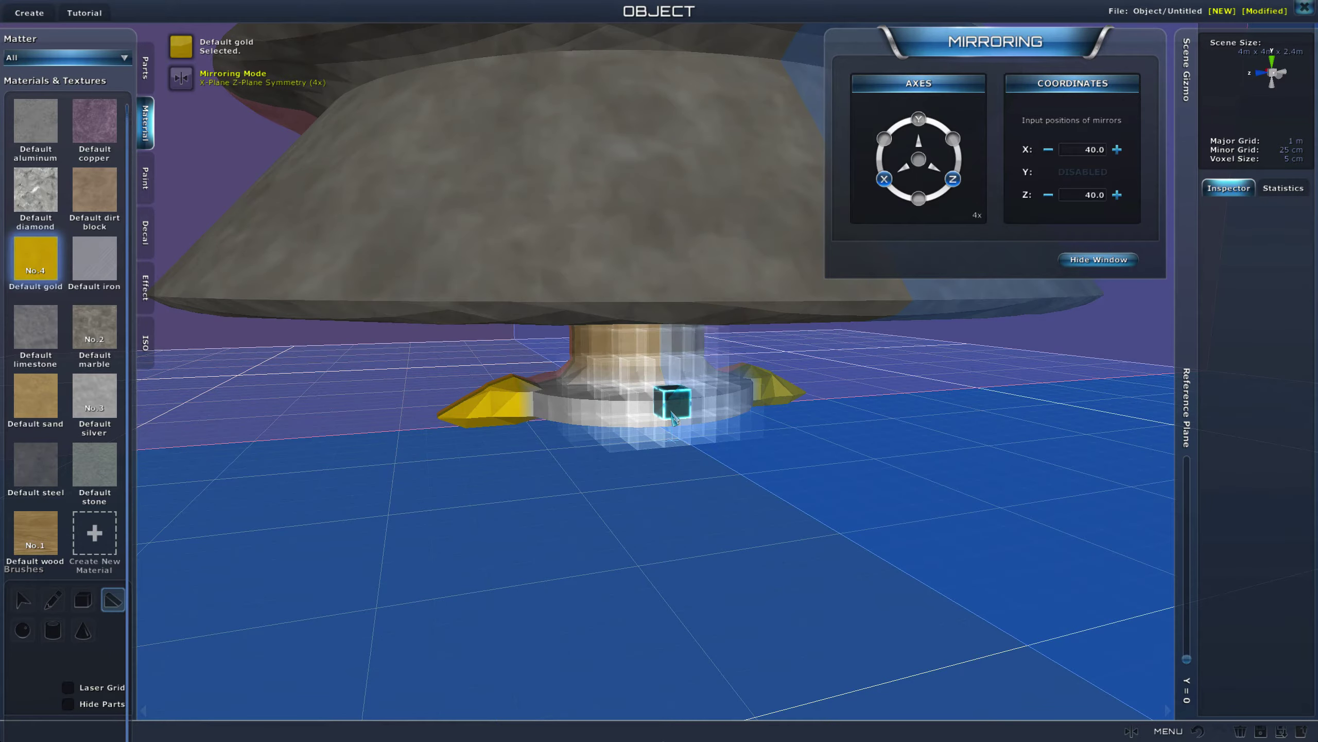
{"action": "right_click_drag", "start_coordinate": [673, 416], "coordinate": [816, 404]}
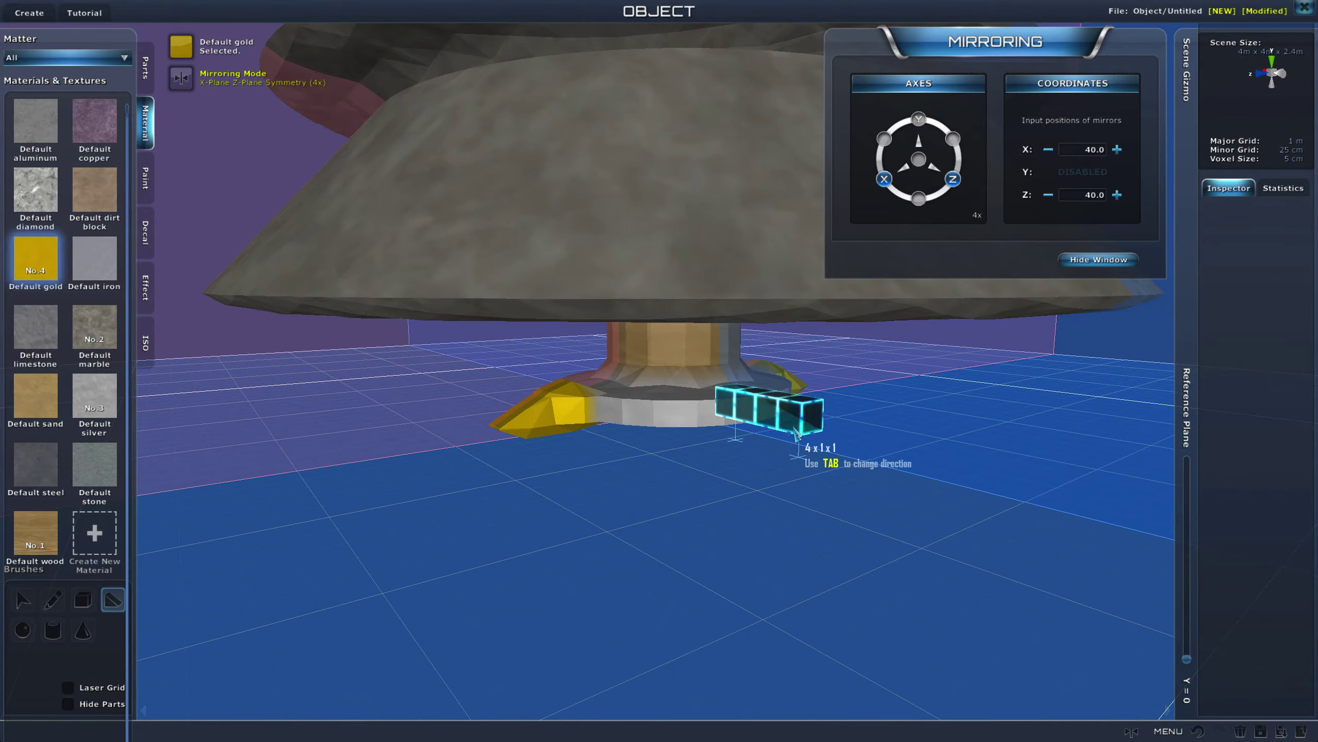
{"action": "left_click", "coordinate": [799, 455]}
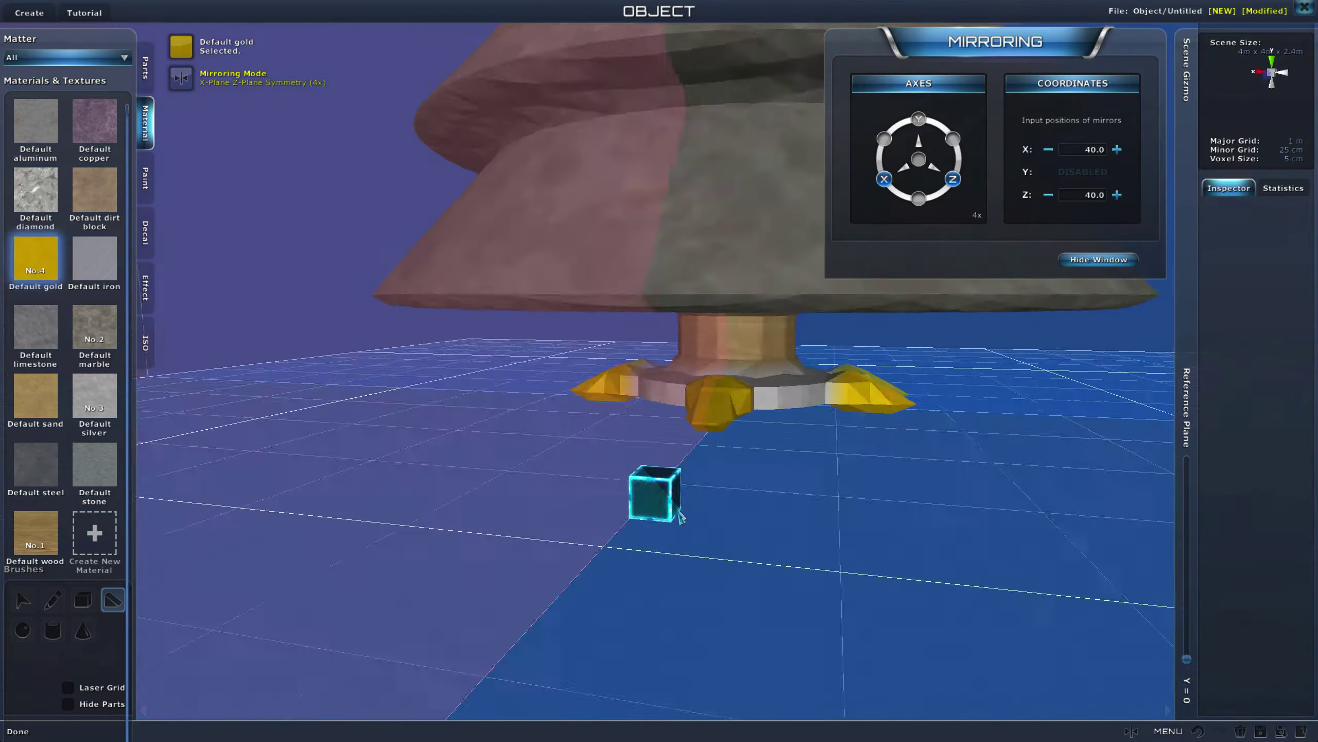
- Turn off both mirror planes and close the mirroring settings
{"action": "right_click_drag", "start_coordinate": [678, 510], "coordinate": [929, 474]}
{"action": "scroll", "coordinate": [530, 508], "scroll_direction": "down", "scroll_amount": 10}
{"action": "scroll", "coordinate": [680, 529], "scroll_direction": "up", "scroll_amount": 5}
{"action": "middle_click_drag", "start_coordinate": [932, 481], "coordinate": [1040, 512]}
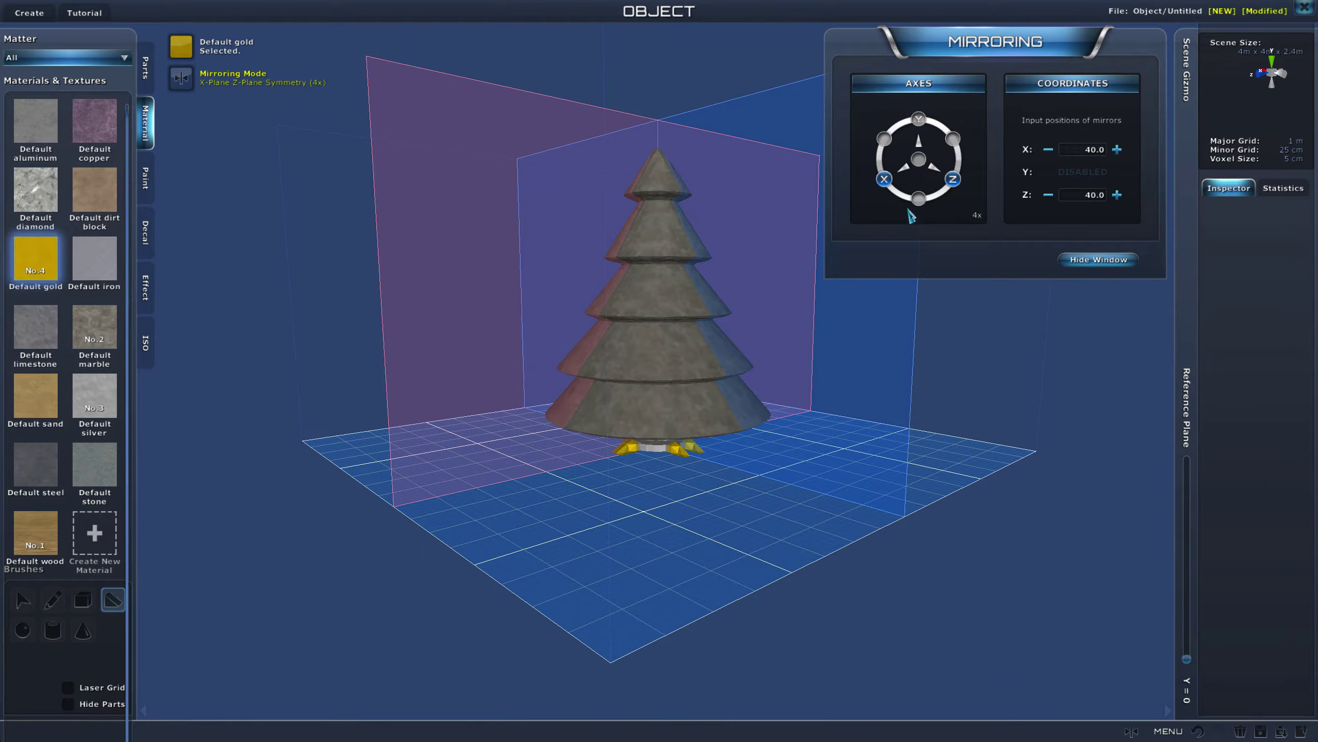
{"action": "left_click", "coordinate": [886, 180]}
{"action": "left_click", "coordinate": [1099, 259]}
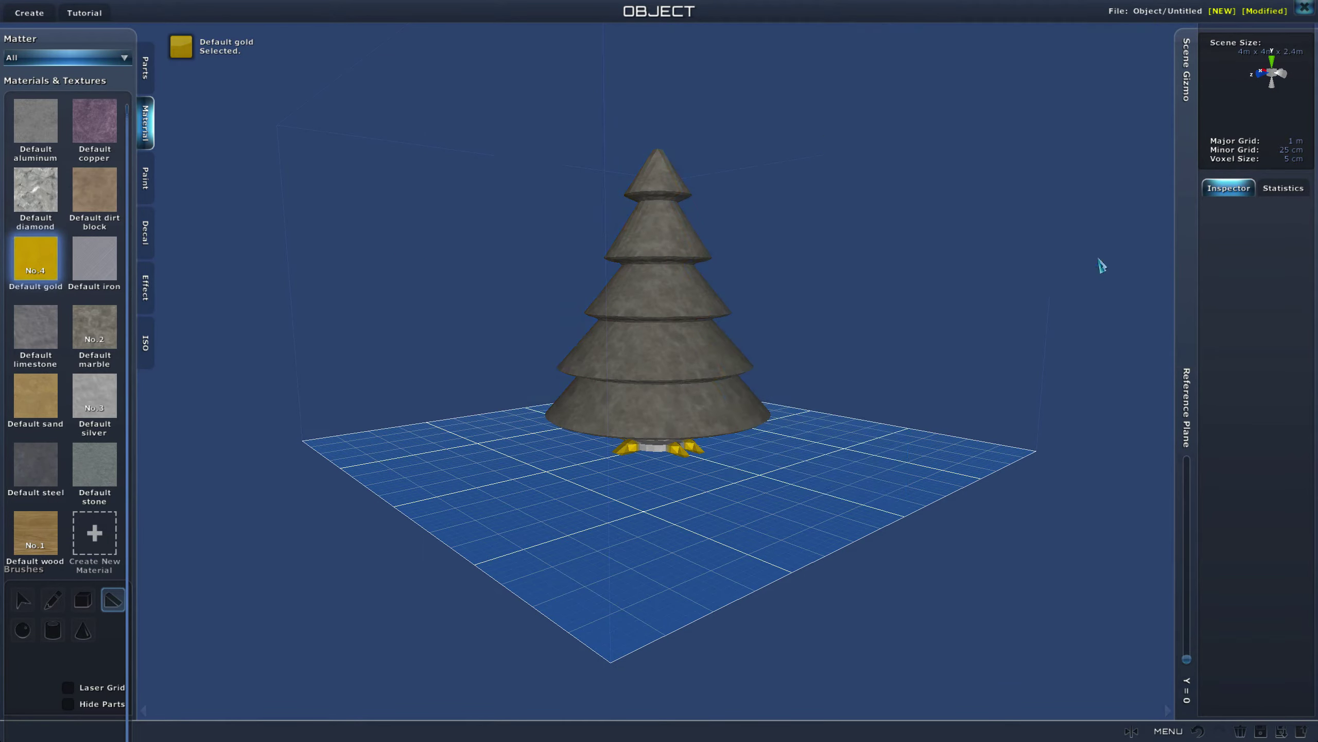
- Switch to painting and set the paint colour to dark green, RGB 13%, 61%, 14%
{"action": "middle_click_drag", "start_coordinate": [1100, 267], "coordinate": [759, 505]}
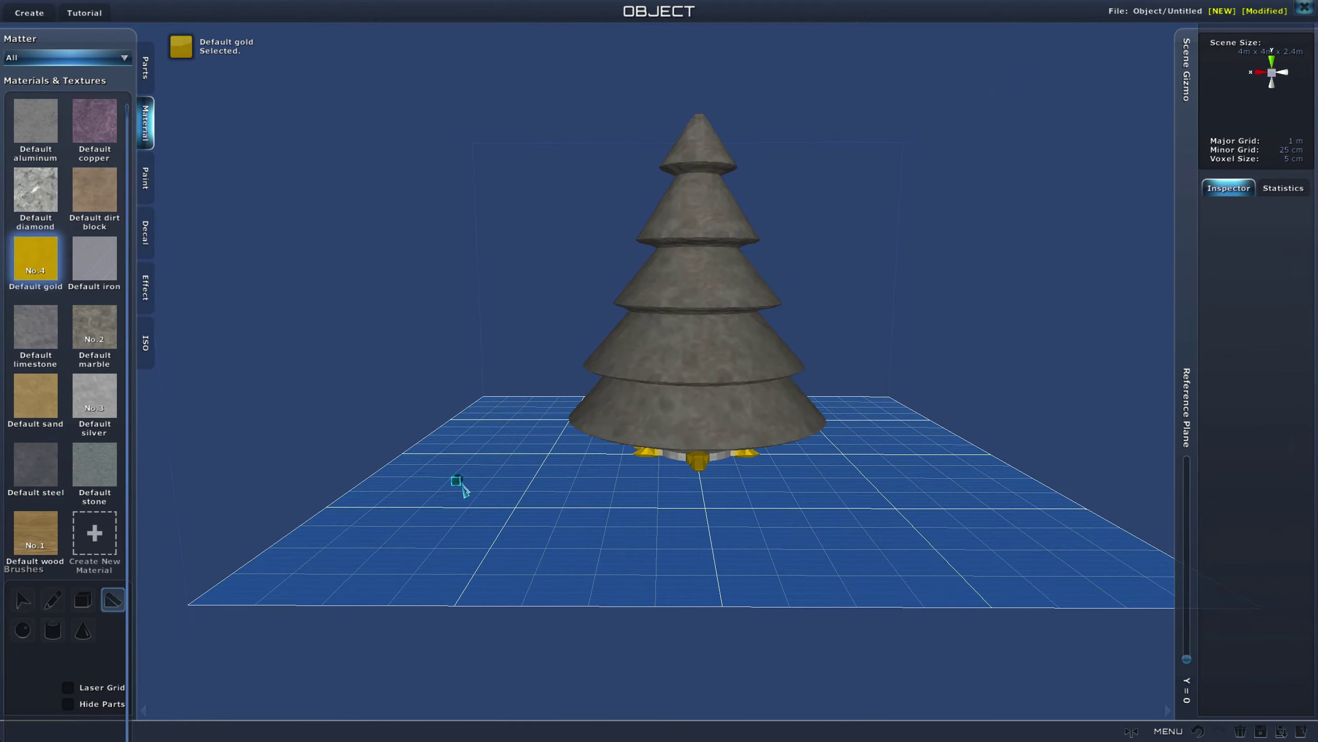
{"action": "left_click", "coordinate": [150, 179]}
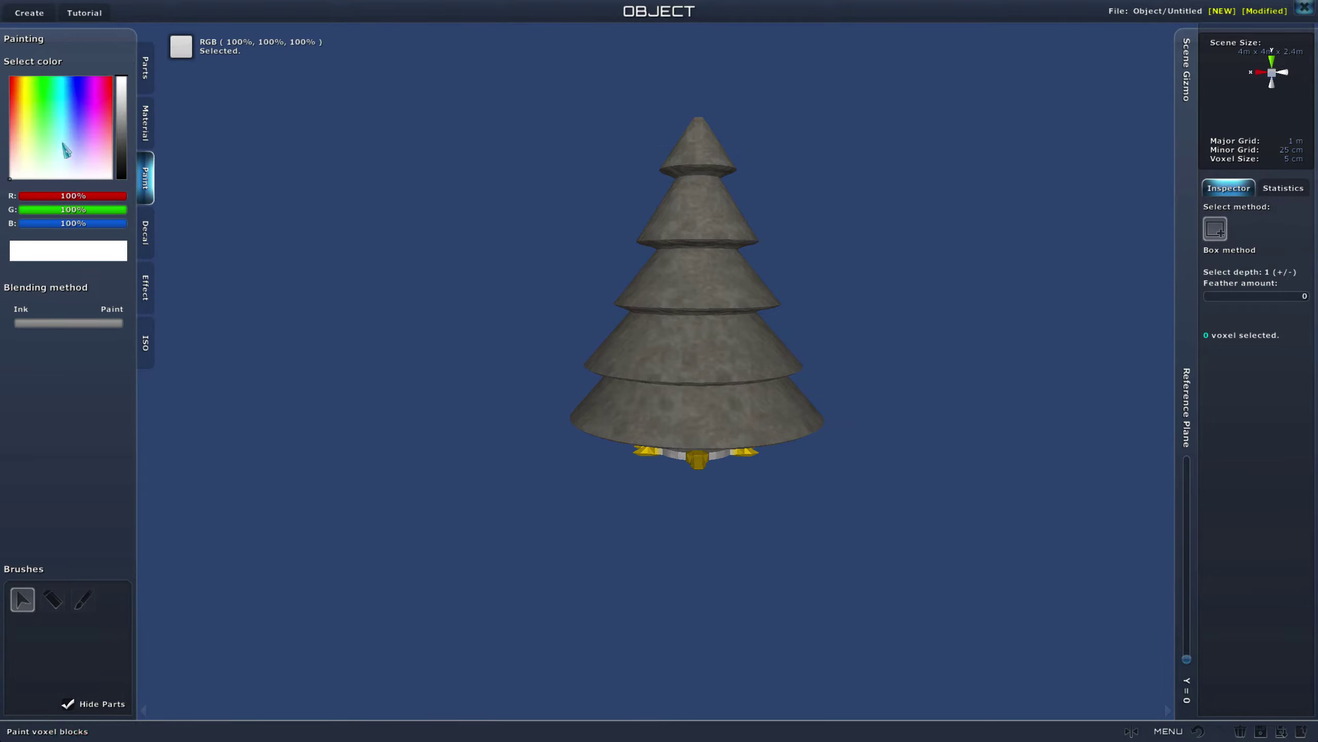
{"action": "left_click", "coordinate": [51, 113]}
{"action": "left_click_drag", "start_coordinate": [49, 113], "coordinate": [44, 89]}
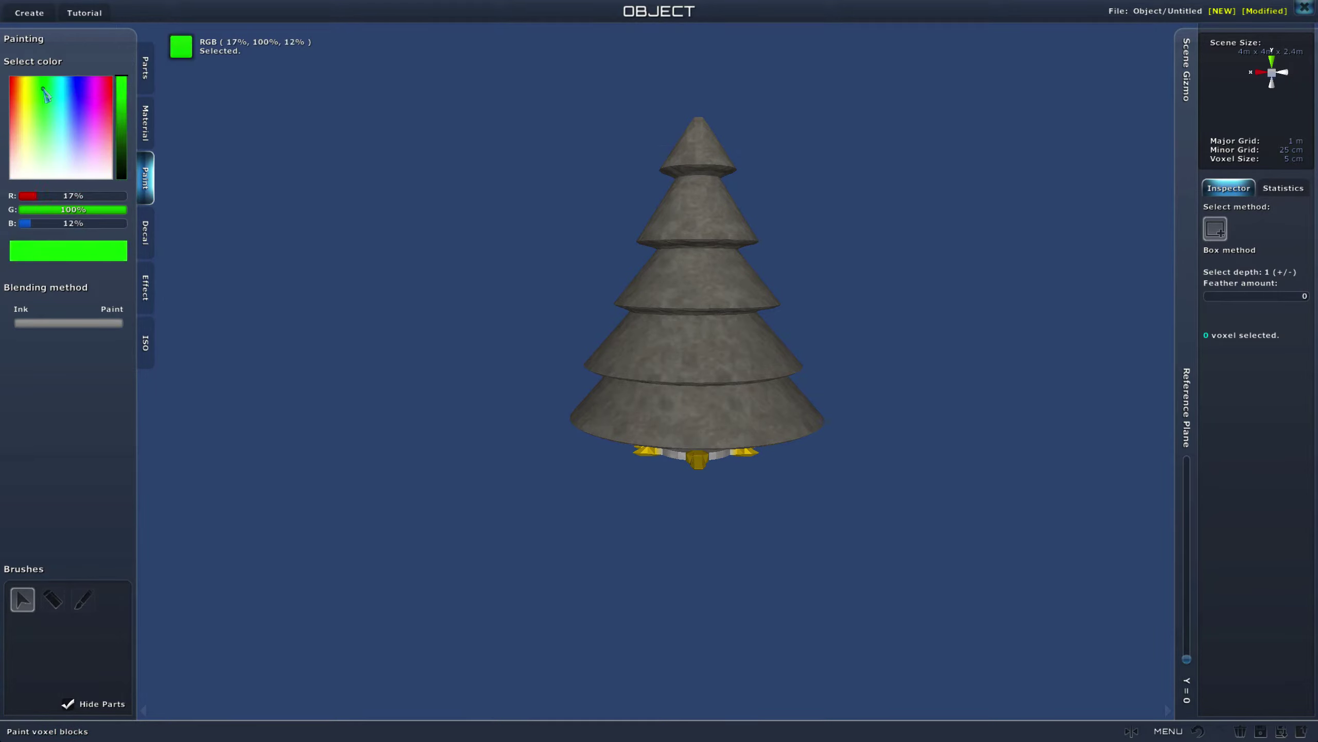
{"action": "left_click_drag", "start_coordinate": [122, 100], "coordinate": [123, 109]}
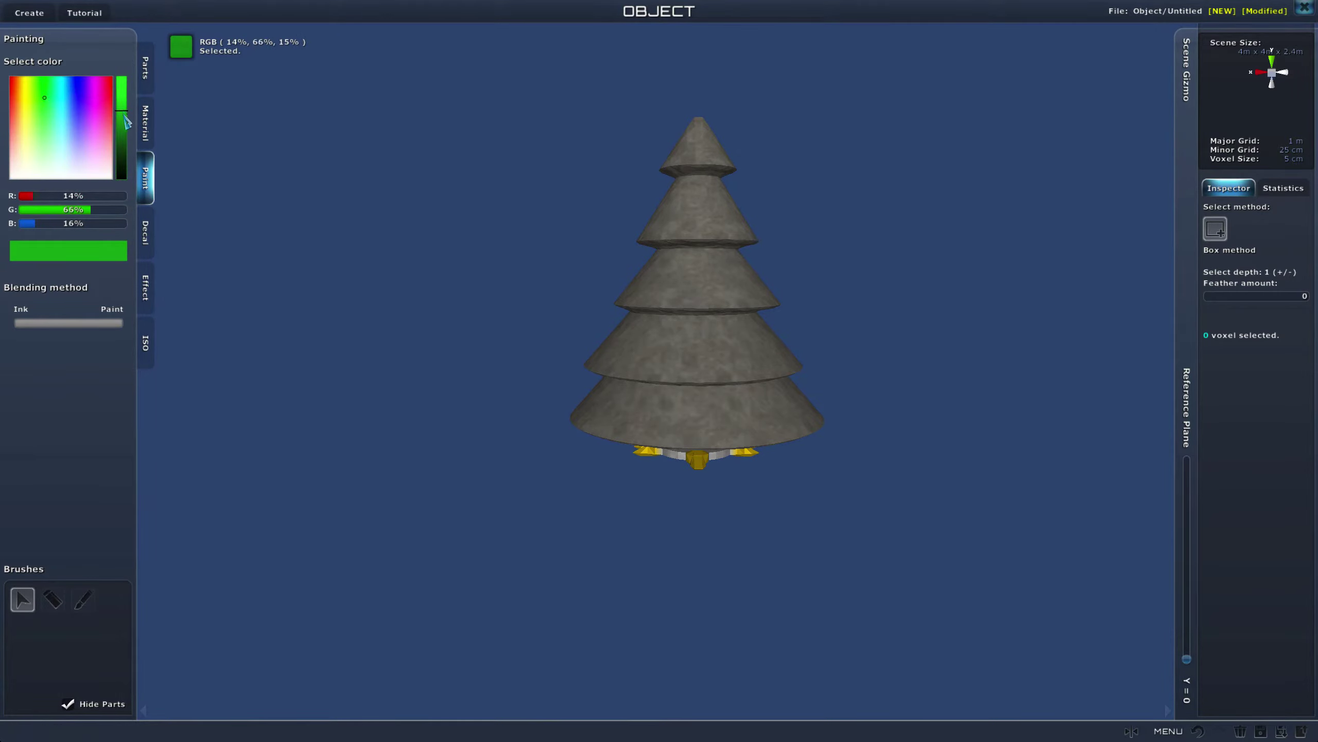
- Paint the top cone's front green with the Airbrush set to radius 16 and 100% strength
{"action": "left_click", "coordinate": [82, 600]}
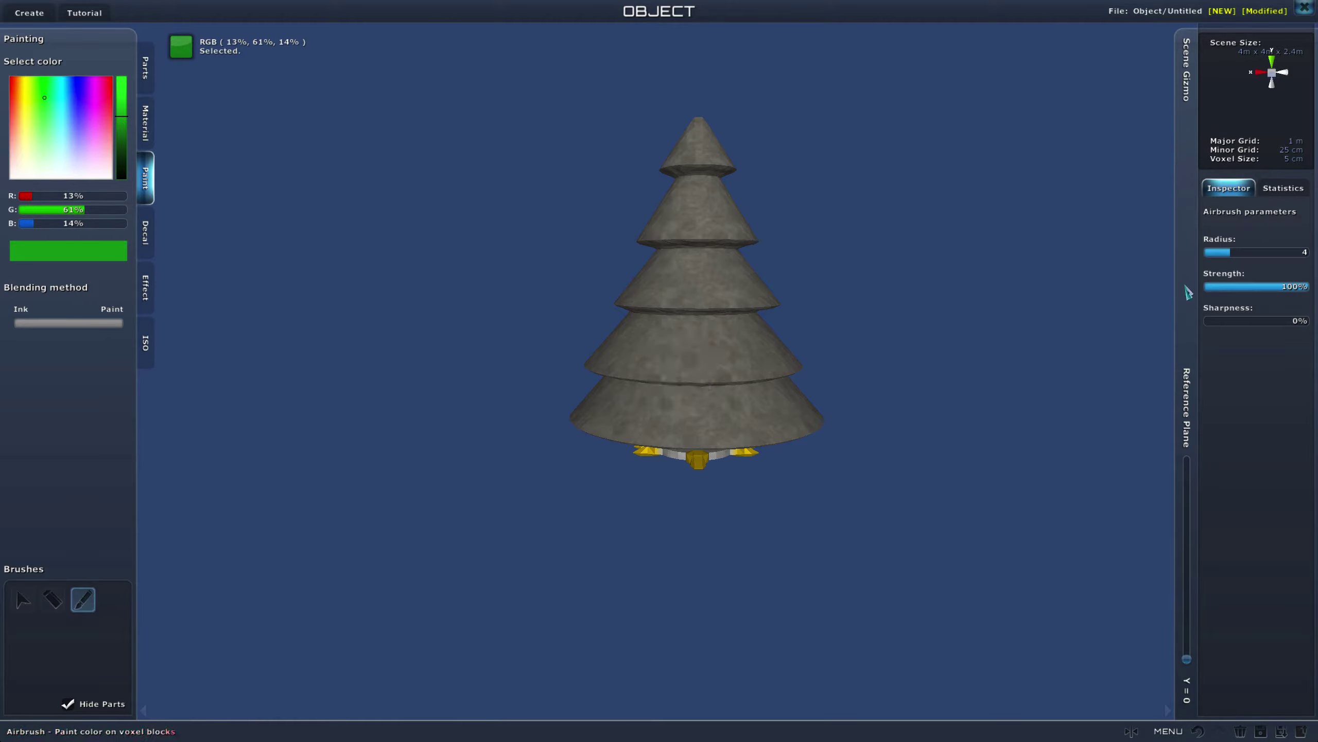
{"action": "right_click_drag", "start_coordinate": [933, 202], "coordinate": [946, 255]}
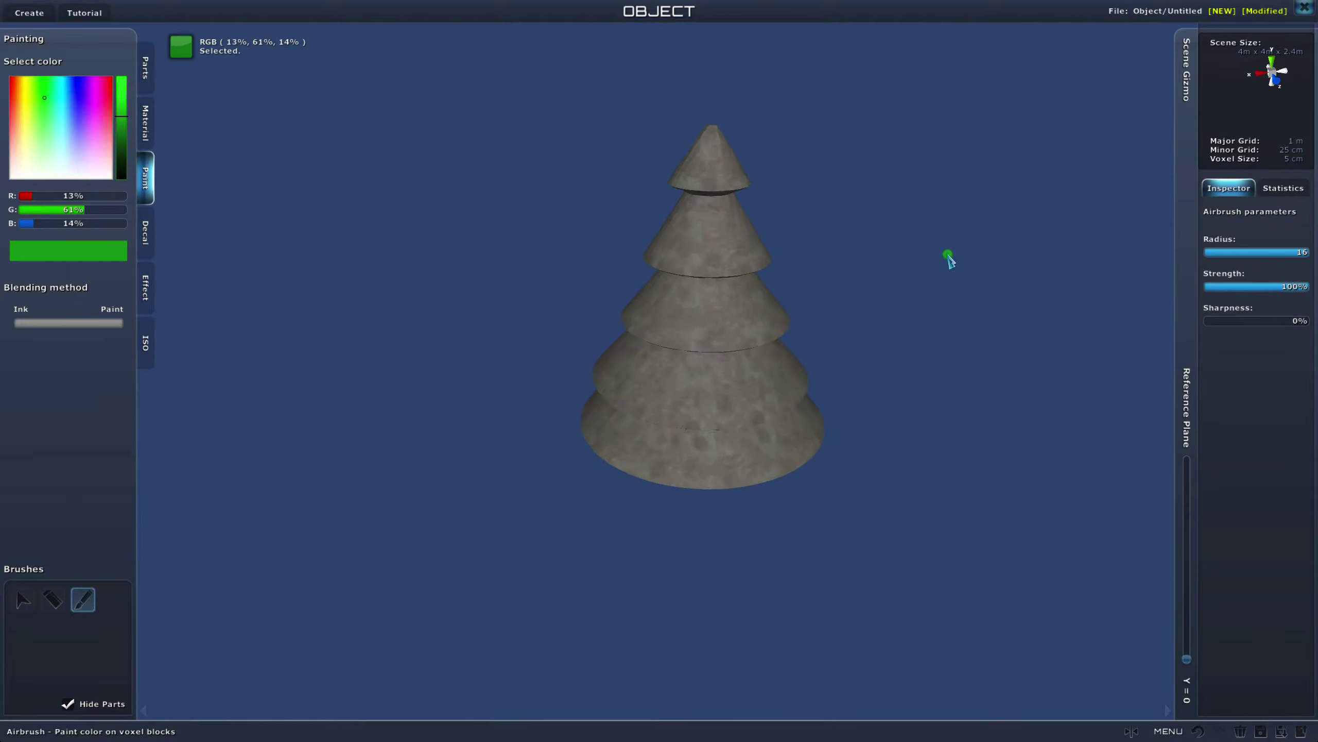
{"action": "left_click", "coordinate": [730, 152]}
{"action": "middle_click_drag", "start_coordinate": [685, 160], "coordinate": [616, 157]}
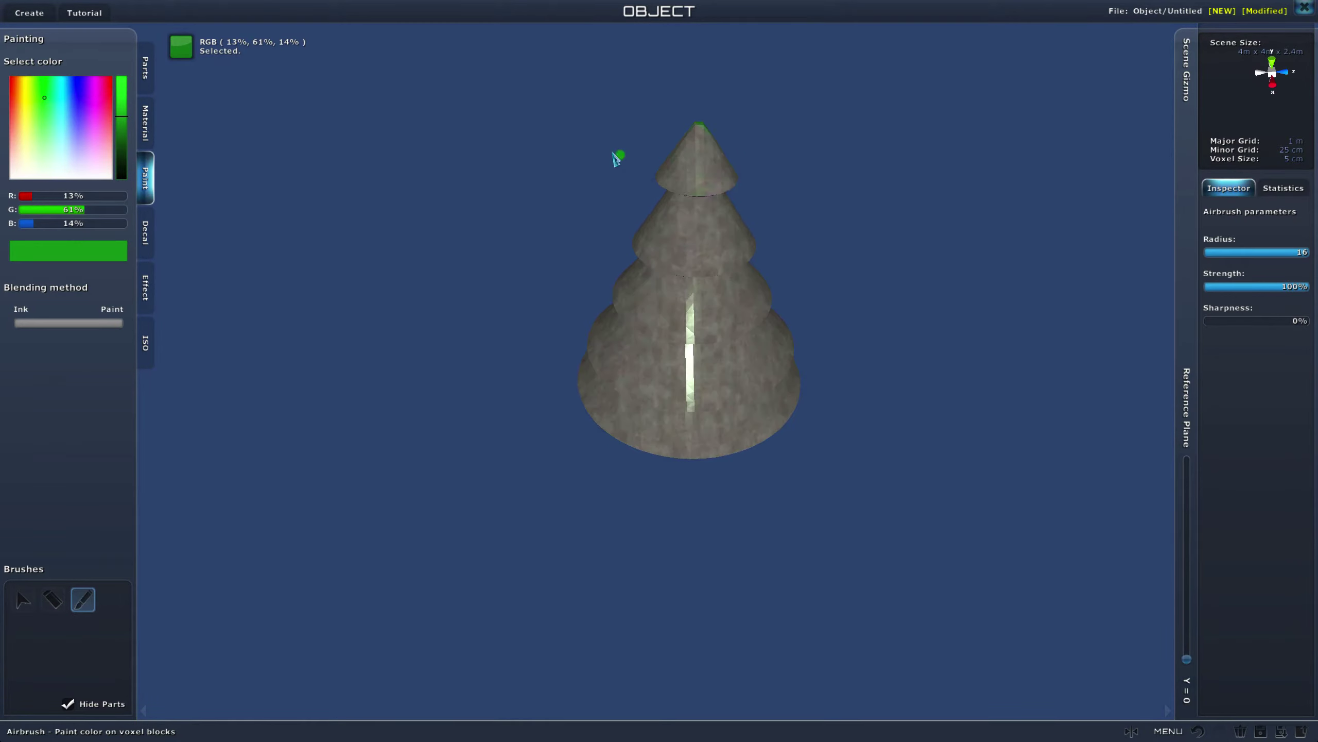
- Enable mirroring on the X and Z planes and close the mirroring settings
{"action": "left_click", "coordinate": [1136, 731]}
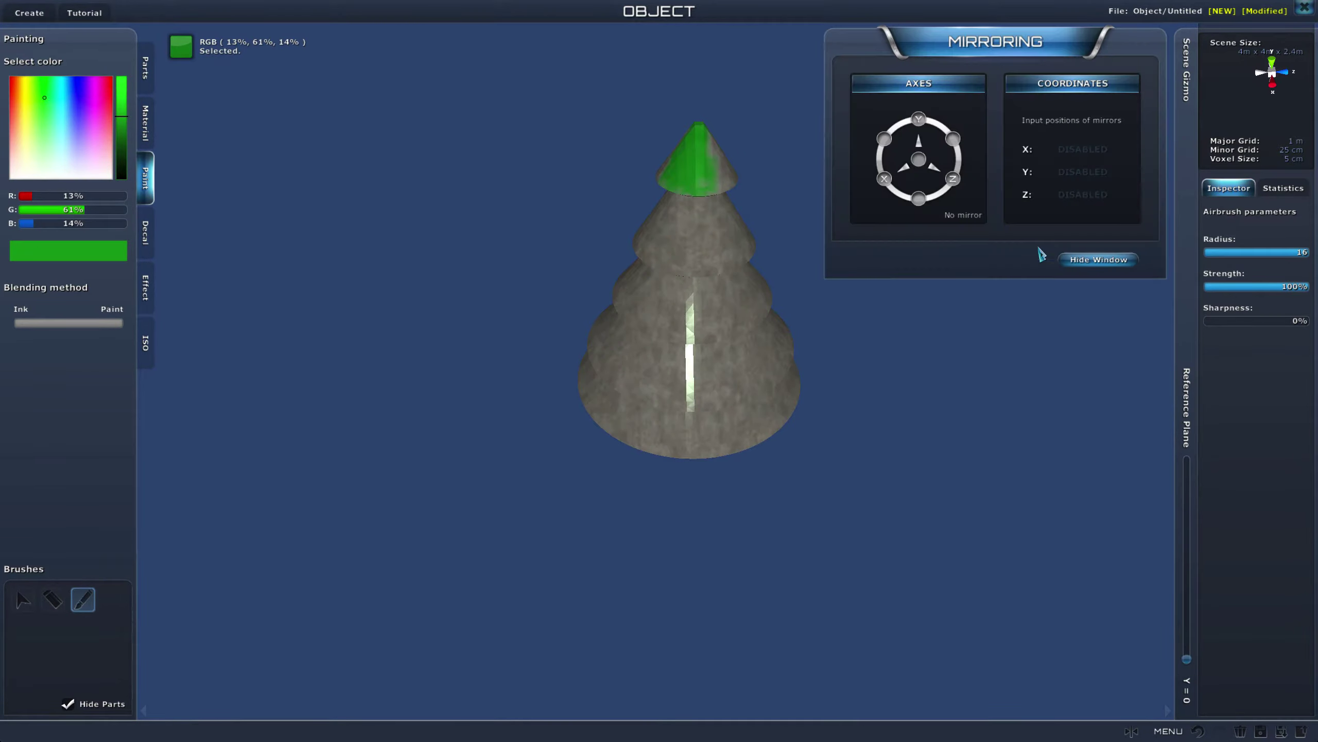
{"action": "left_click", "coordinate": [884, 179]}
{"action": "left_click", "coordinate": [1069, 259]}
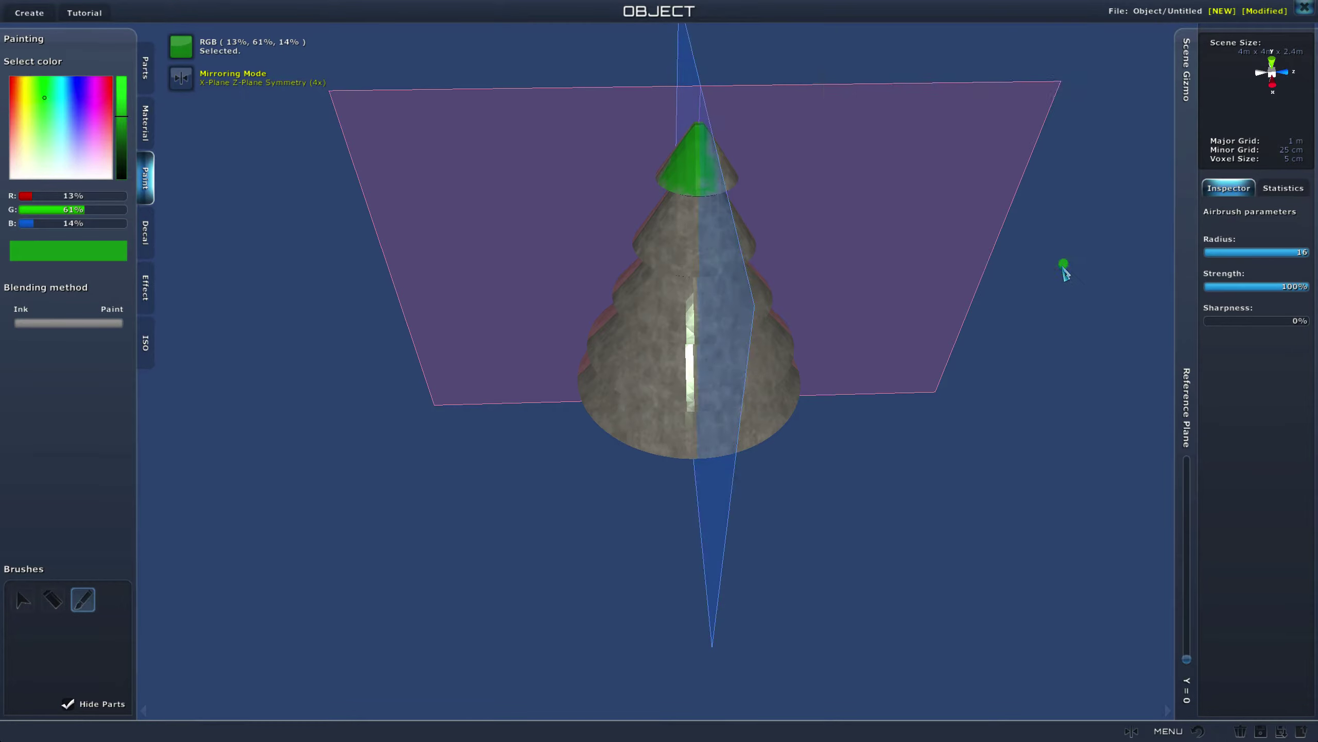
- Paint the outer surfaces of all five marble cones green with mirrored Airbrush strokes
{"action": "middle_click_drag", "start_coordinate": [1062, 263], "coordinate": [1007, 254]}
{"action": "mouse_move", "coordinate": [721, 169]}
{"action": "left_mouse_down"}
{"action": "mouse_move", "coordinate": [701, 166]}
{"action": "mouse_move", "coordinate": [698, 255]}
{"action": "left_mouse_up"}
{"action": "middle_click_drag", "start_coordinate": [701, 244], "coordinate": [961, 237]}
{"action": "mouse_move", "coordinate": [641, 208]}
{"action": "left_mouse_down"}
{"action": "mouse_move", "coordinate": [634, 220]}
{"action": "mouse_move", "coordinate": [684, 250]}
{"action": "mouse_move", "coordinate": [628, 251]}
{"action": "mouse_move", "coordinate": [688, 322]}
{"action": "mouse_move", "coordinate": [687, 379]}
{"action": "mouse_move", "coordinate": [622, 366]}
{"action": "mouse_move", "coordinate": [656, 430]}
{"action": "left_mouse_up"}
{"action": "mouse_move", "coordinate": [656, 430]}
{"action": "middle_mouse_down"}
{"action": "mouse_move", "coordinate": [682, 274]}
{"action": "mouse_move", "coordinate": [696, 335]}
{"action": "middle_mouse_up"}
{"action": "middle_click_drag", "start_coordinate": [602, 371], "coordinate": [685, 355]}
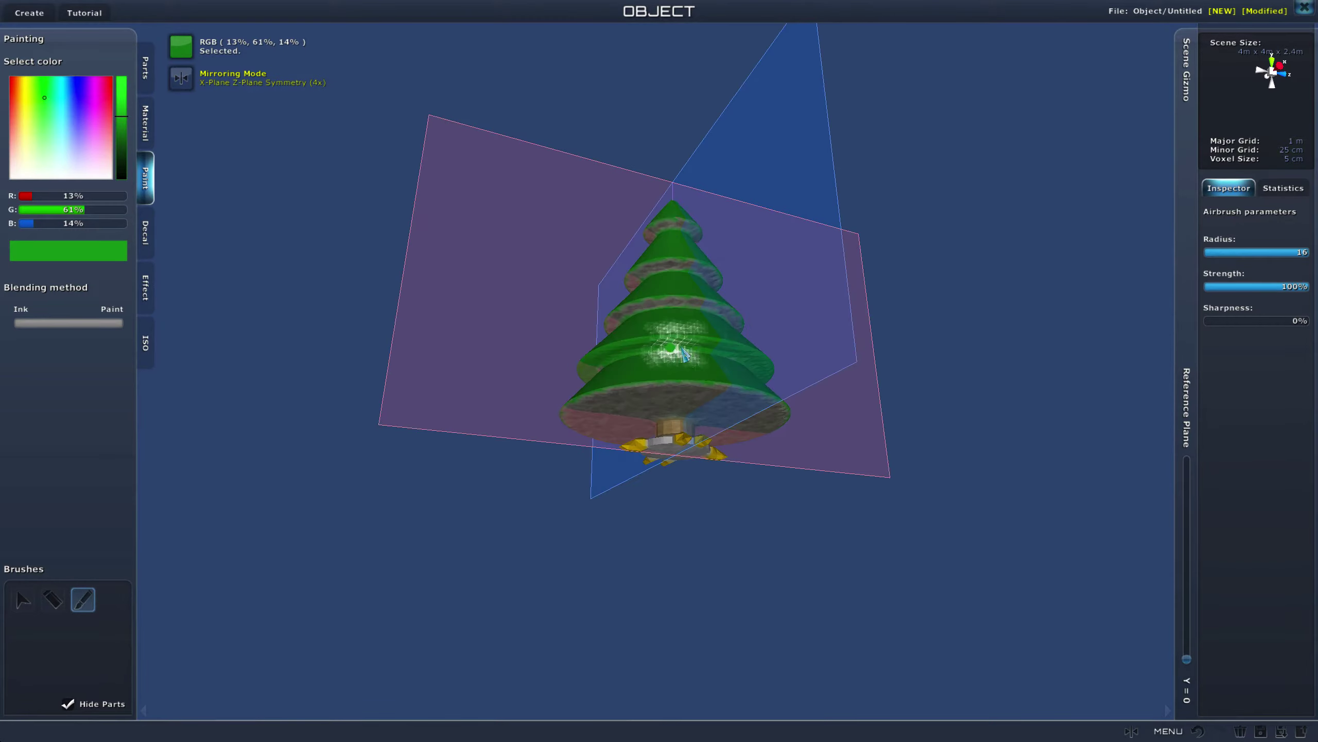
{"action": "middle_click_drag", "start_coordinate": [620, 312], "coordinate": [596, 387]}
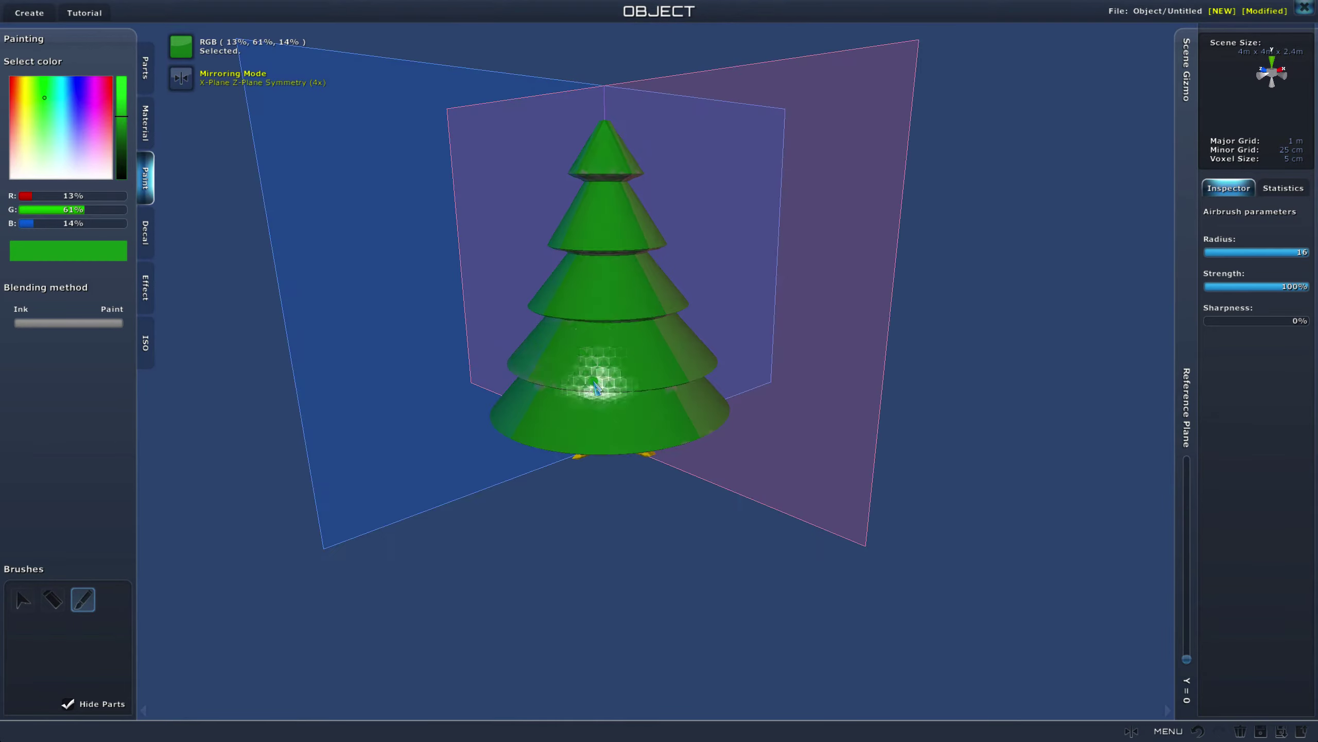
- Paint over the remaining grey areas beneath the upper cones' edges with mirrored green Airbrush strokes
{"action": "scroll", "coordinate": [624, 280], "scroll_direction": "up", "scroll_amount": 5}
{"action": "middle_click_drag", "start_coordinate": [623, 280], "coordinate": [737, 215]}
{"action": "mouse_move", "coordinate": [600, 259]}
{"action": "middle_mouse_down"}
{"action": "mouse_move", "coordinate": [614, 289]}
{"action": "mouse_move", "coordinate": [528, 310]}
{"action": "middle_mouse_up"}
{"action": "mouse_move", "coordinate": [528, 310]}
{"action": "left_mouse_down"}
{"action": "mouse_move", "coordinate": [779, 122]}
{"action": "mouse_move", "coordinate": [685, 208]}
{"action": "left_mouse_up"}
{"action": "mouse_move", "coordinate": [685, 207]}
{"action": "middle_mouse_down"}
{"action": "mouse_move", "coordinate": [682, 255]}
{"action": "mouse_move", "coordinate": [699, 271]}
{"action": "mouse_move", "coordinate": [742, 238]}
{"action": "mouse_move", "coordinate": [627, 383]}
{"action": "mouse_move", "coordinate": [580, 358]}
{"action": "mouse_move", "coordinate": [597, 384]}
{"action": "mouse_move", "coordinate": [584, 383]}
{"action": "middle_mouse_up"}
{"action": "mouse_move", "coordinate": [732, 393]}
{"action": "middle_mouse_down"}
{"action": "mouse_move", "coordinate": [331, 321]}
{"action": "mouse_move", "coordinate": [649, 405]}
{"action": "mouse_move", "coordinate": [529, 382]}
{"action": "mouse_move", "coordinate": [751, 359]}
{"action": "mouse_move", "coordinate": [639, 402]}
{"action": "mouse_move", "coordinate": [646, 358]}
{"action": "mouse_move", "coordinate": [621, 374]}
{"action": "mouse_move", "coordinate": [574, 356]}
{"action": "middle_mouse_up"}
{"action": "scroll", "coordinate": [637, 399], "scroll_direction": "up", "scroll_amount": 5}
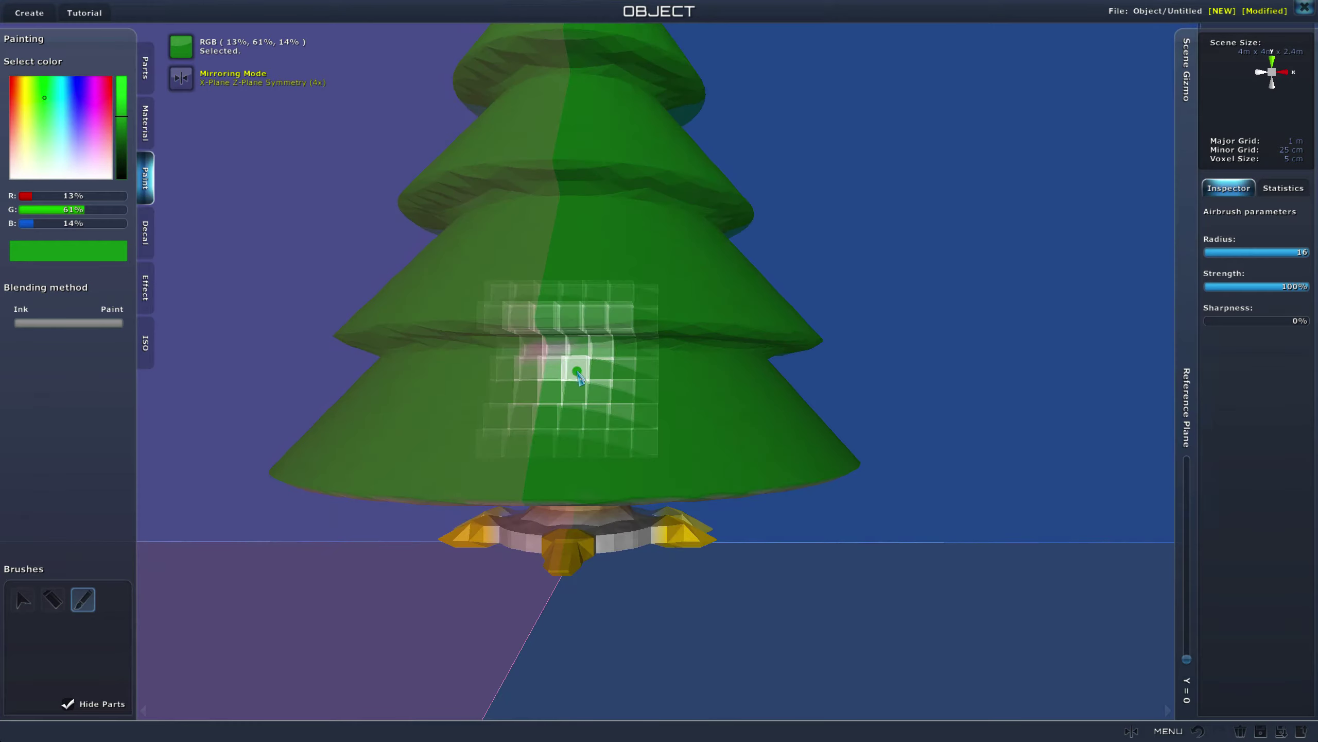
- Reduce the Airbrush radius to 1 and turn off both mirror planes
{"action": "left_click", "coordinate": [1229, 254]}
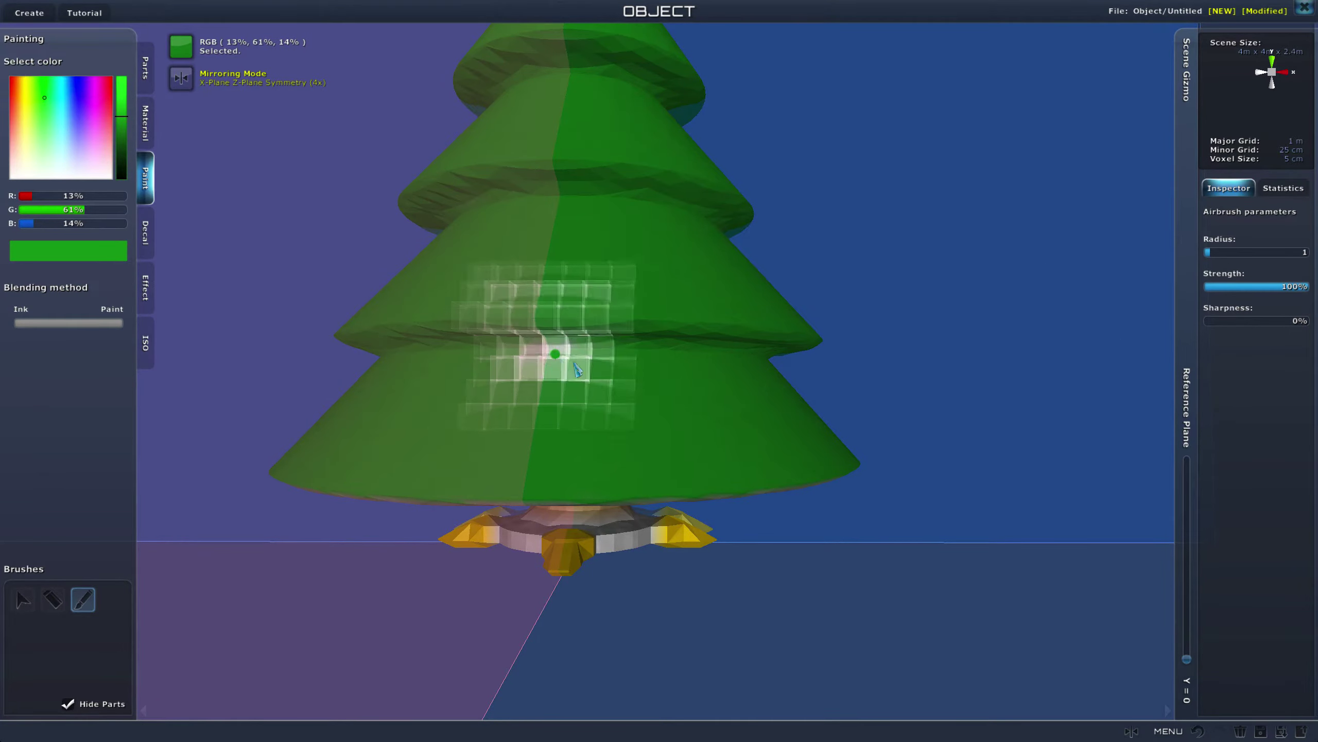
{"action": "middle_click_drag", "start_coordinate": [559, 355], "coordinate": [559, 372]}
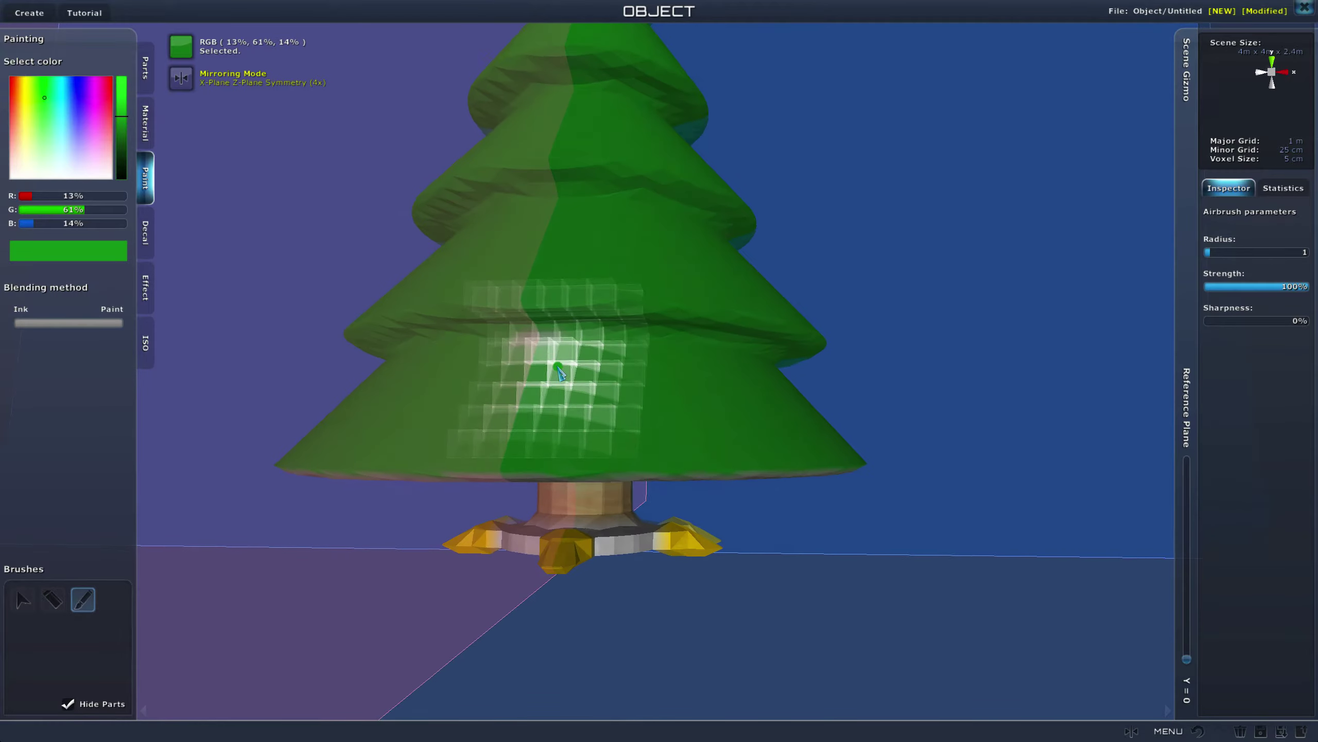
{"action": "right_click_drag", "start_coordinate": [707, 268], "coordinate": [804, 265]}
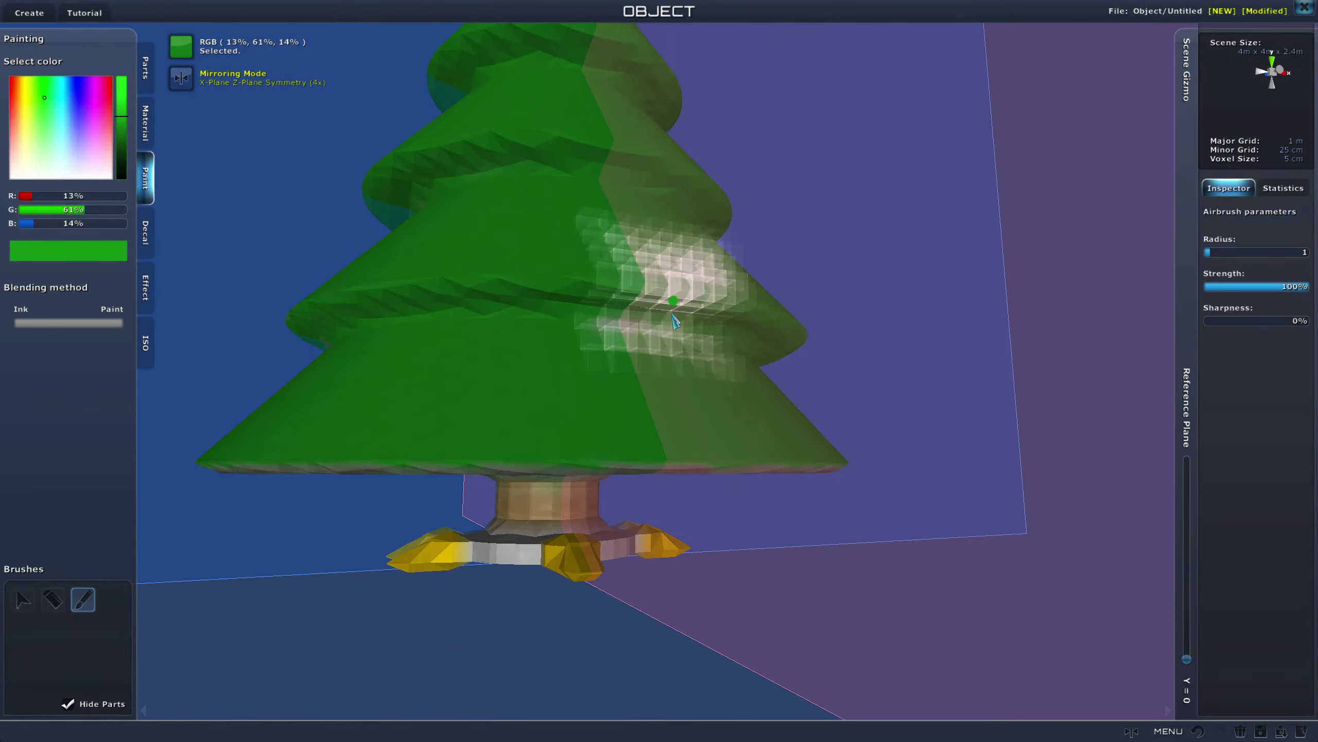
{"action": "left_click", "coordinate": [1132, 731]}
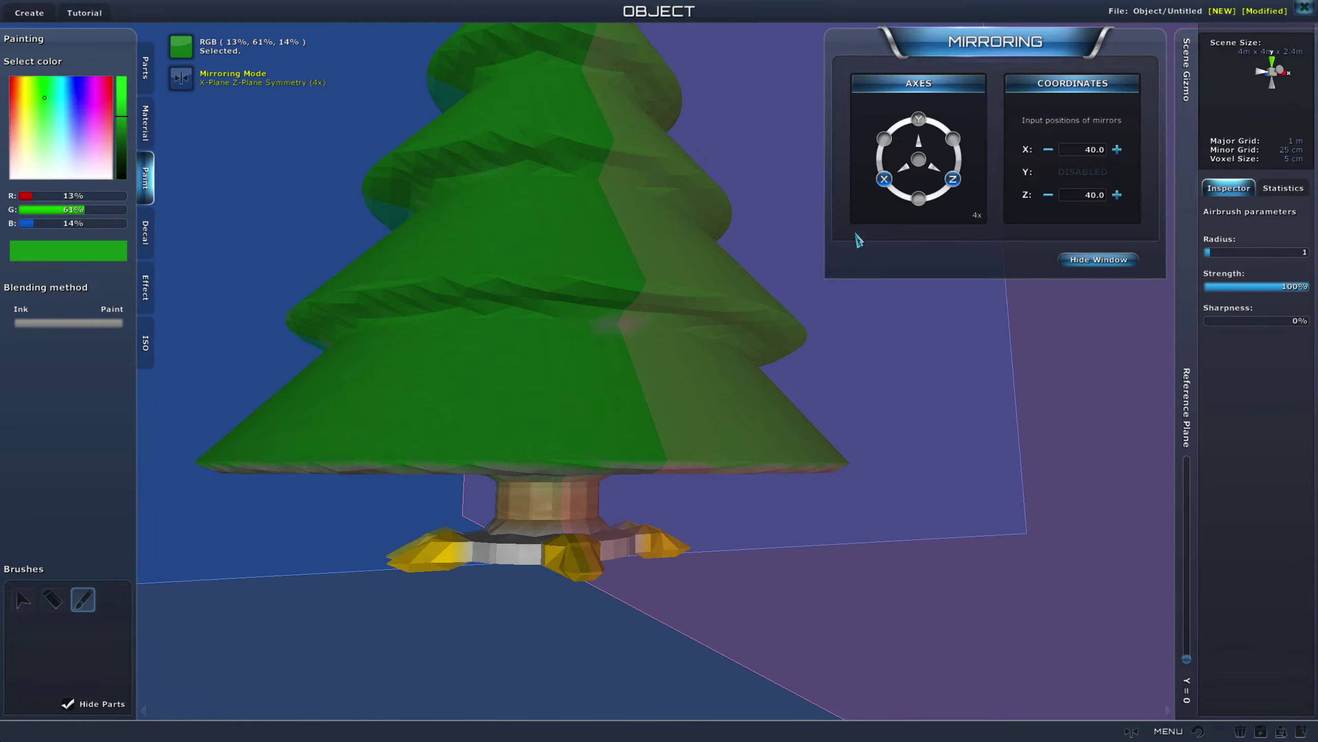
{"action": "left_click", "coordinate": [884, 179]}
{"action": "left_click", "coordinate": [952, 180]}
- Cover the small grey spot at the top of the lowest cone with green, using an Airbrush radius of 0.5
{"action": "scroll", "coordinate": [589, 280], "scroll_direction": "up", "scroll_amount": 5}
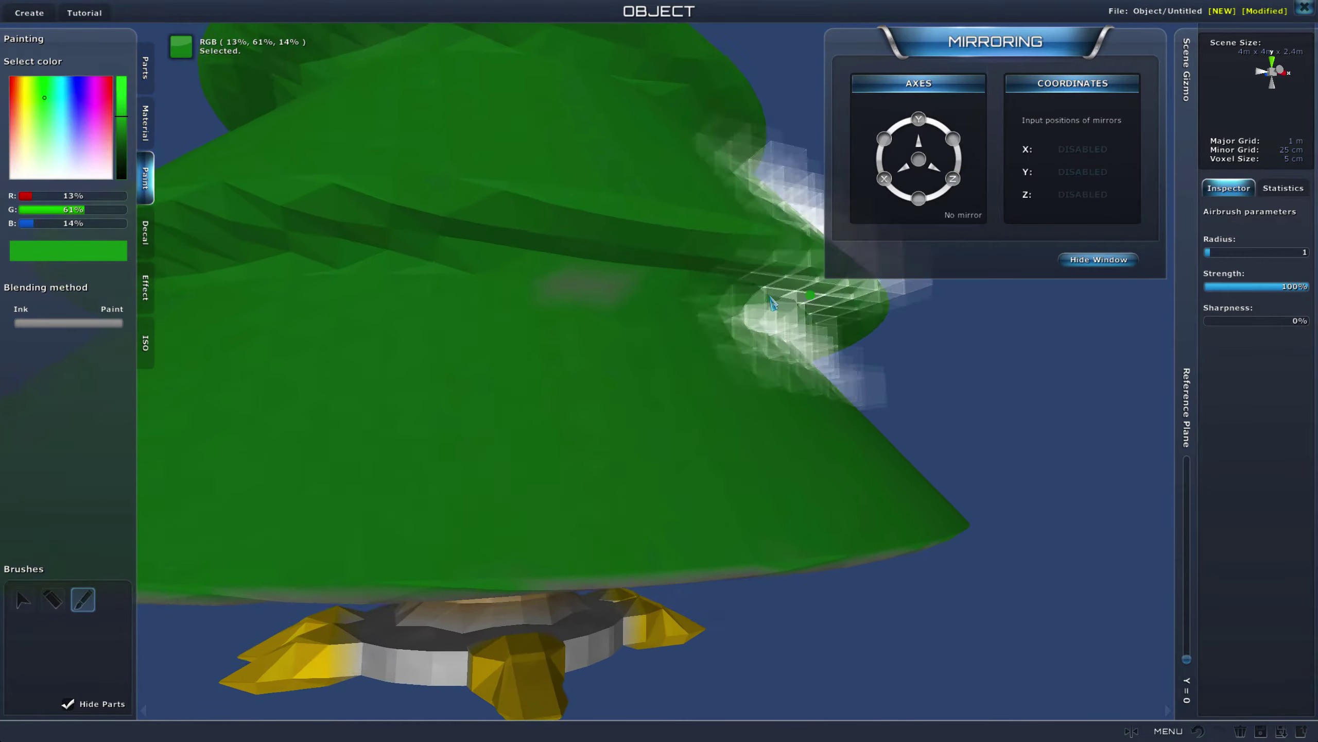
{"action": "mouse_move", "coordinate": [590, 280]}
{"action": "right_mouse_down"}
{"action": "mouse_move", "coordinate": [340, 212]}
{"action": "mouse_move", "coordinate": [358, 233]}
{"action": "right_mouse_up"}
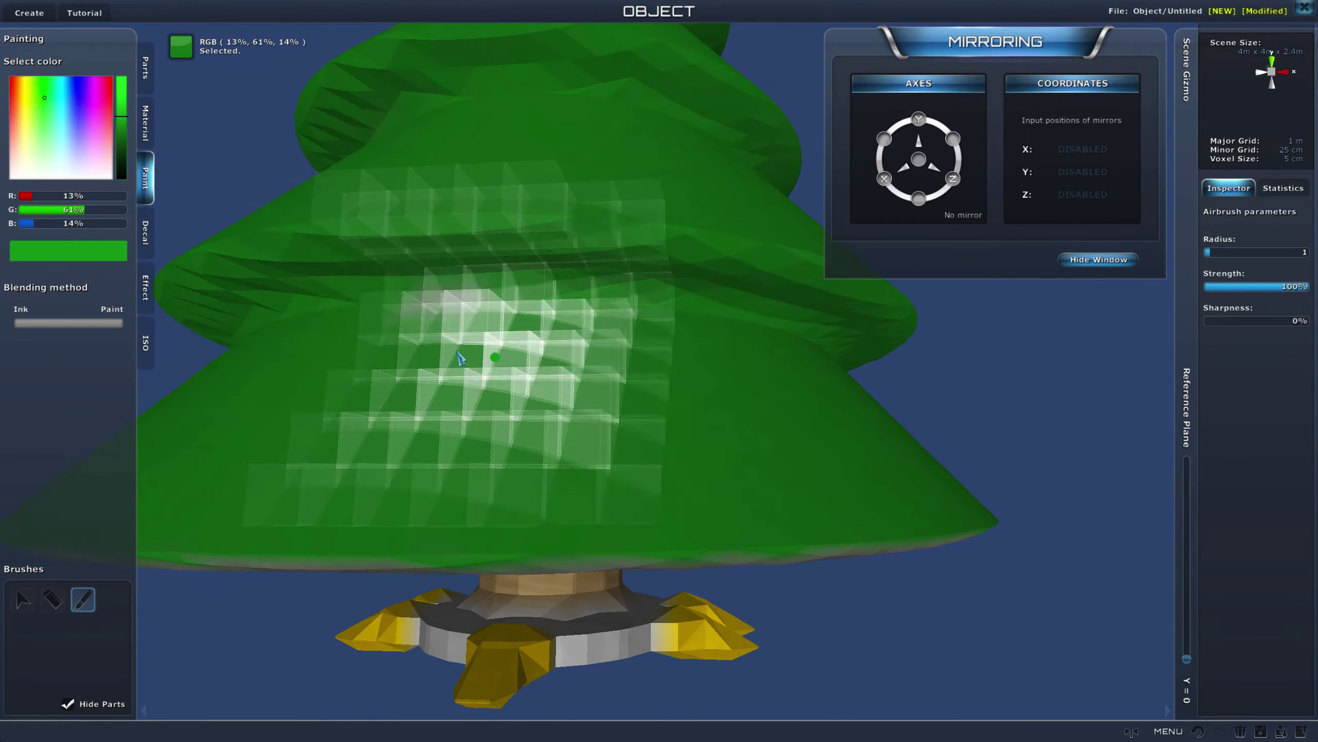
{"action": "right_click_drag", "start_coordinate": [467, 359], "coordinate": [737, 332]}
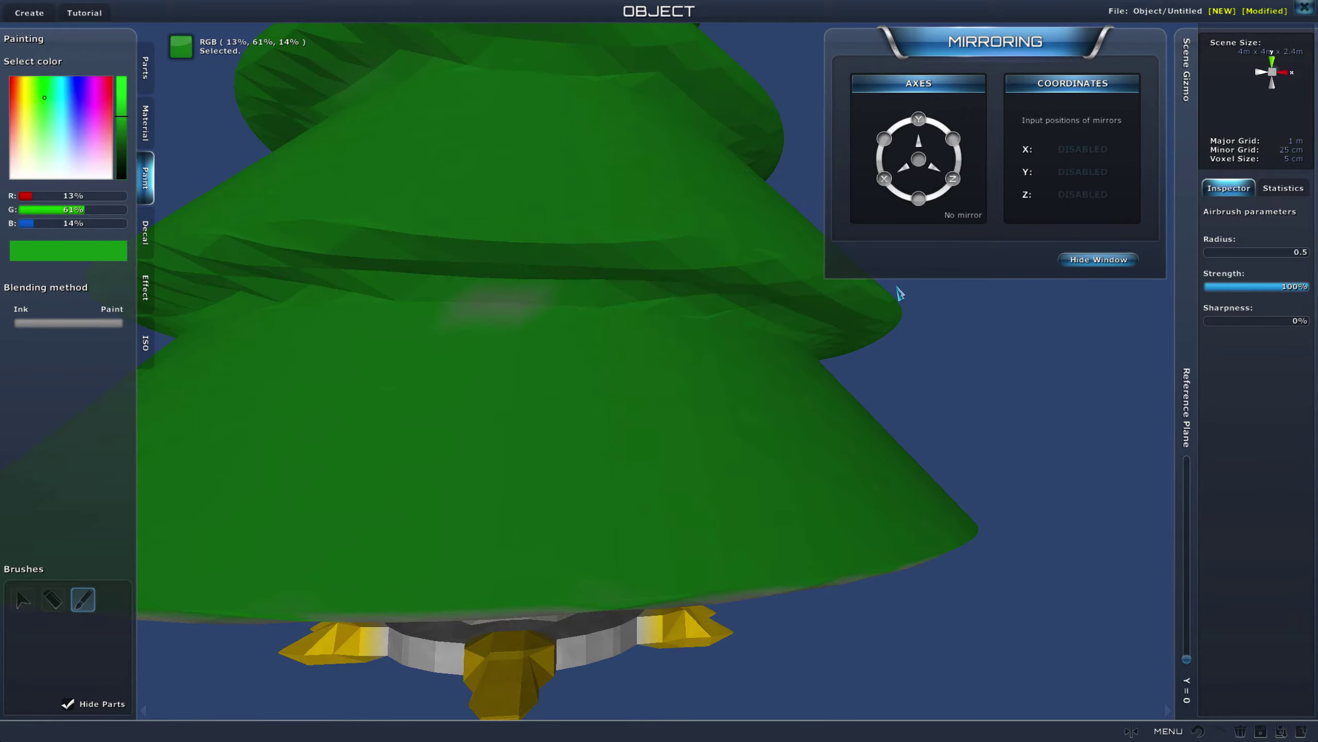
{"action": "scroll", "coordinate": [872, 476], "scroll_direction": "down", "scroll_amount": 5}
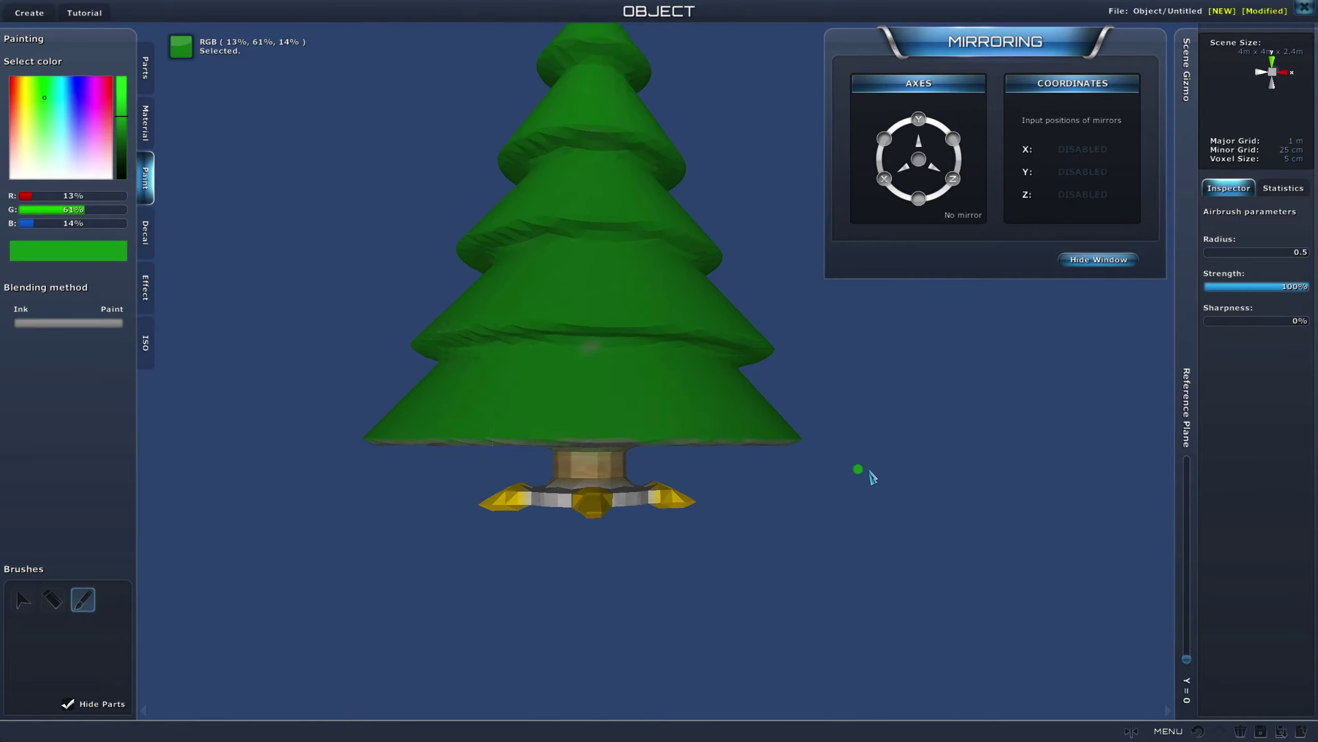
{"action": "mouse_move", "coordinate": [870, 472]}
{"action": "right_mouse_down"}
{"action": "mouse_move", "coordinate": [769, 466]}
{"action": "mouse_move", "coordinate": [877, 456]}
{"action": "right_mouse_up"}
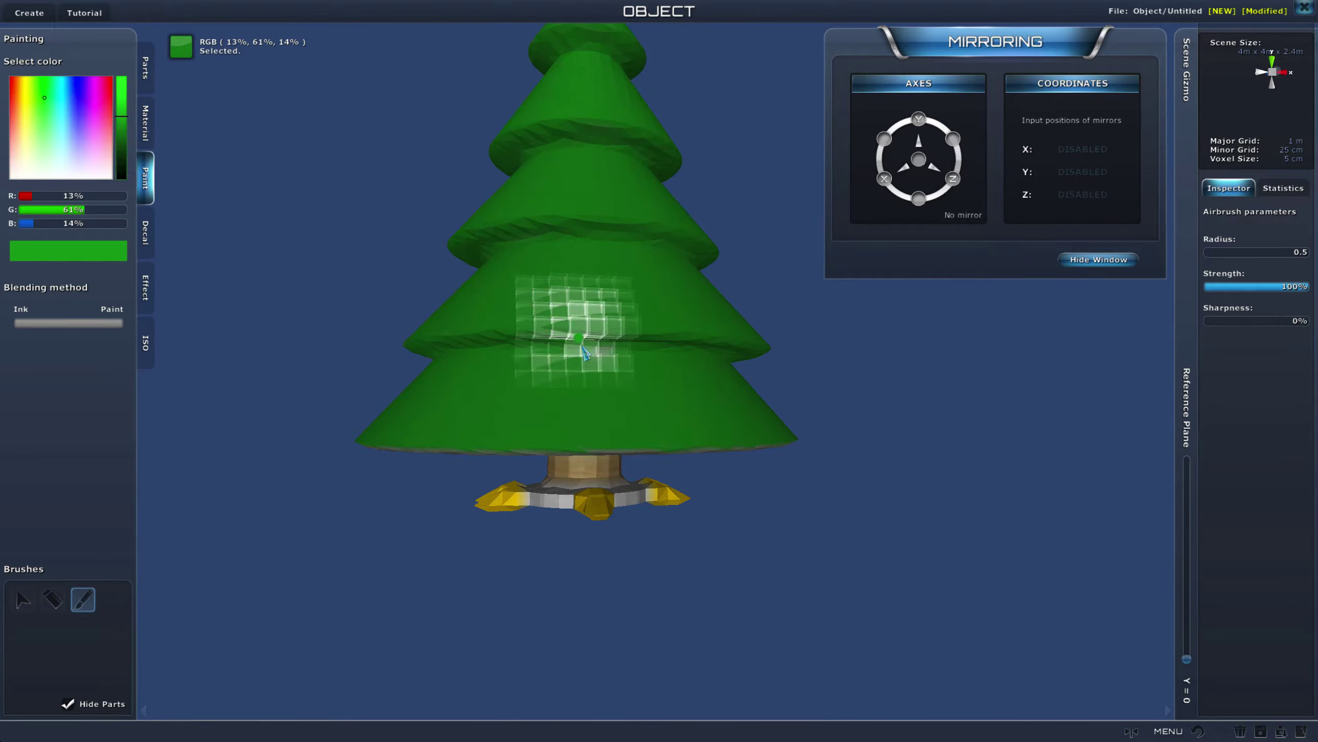
{"action": "right_click_drag", "start_coordinate": [718, 355], "coordinate": [788, 289]}
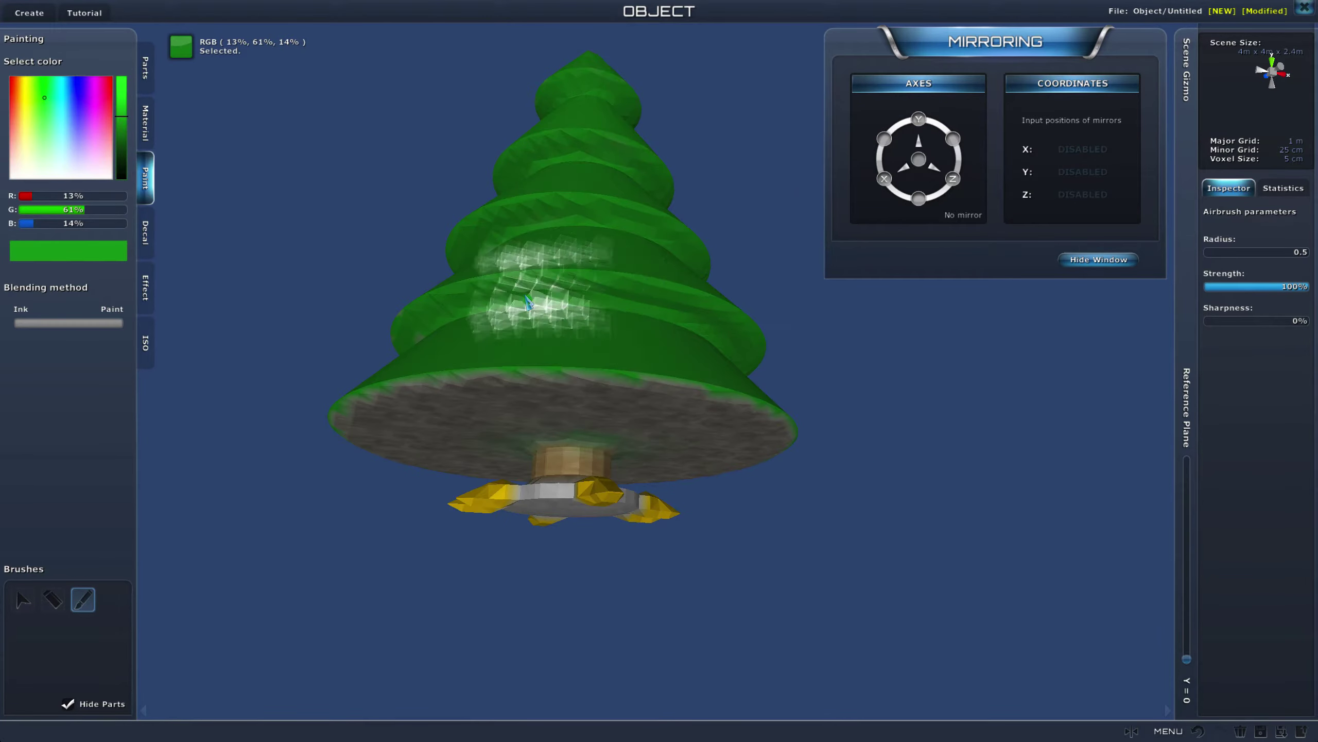
- Re-enable the X and Z mirror planes and paint the lowest cone's grey underside green with an Airbrush radius of 3
{"action": "right_click_drag", "start_coordinate": [558, 289], "coordinate": [909, 191]}
{"action": "left_click", "coordinate": [884, 179]}
{"action": "left_click", "coordinate": [953, 179]}
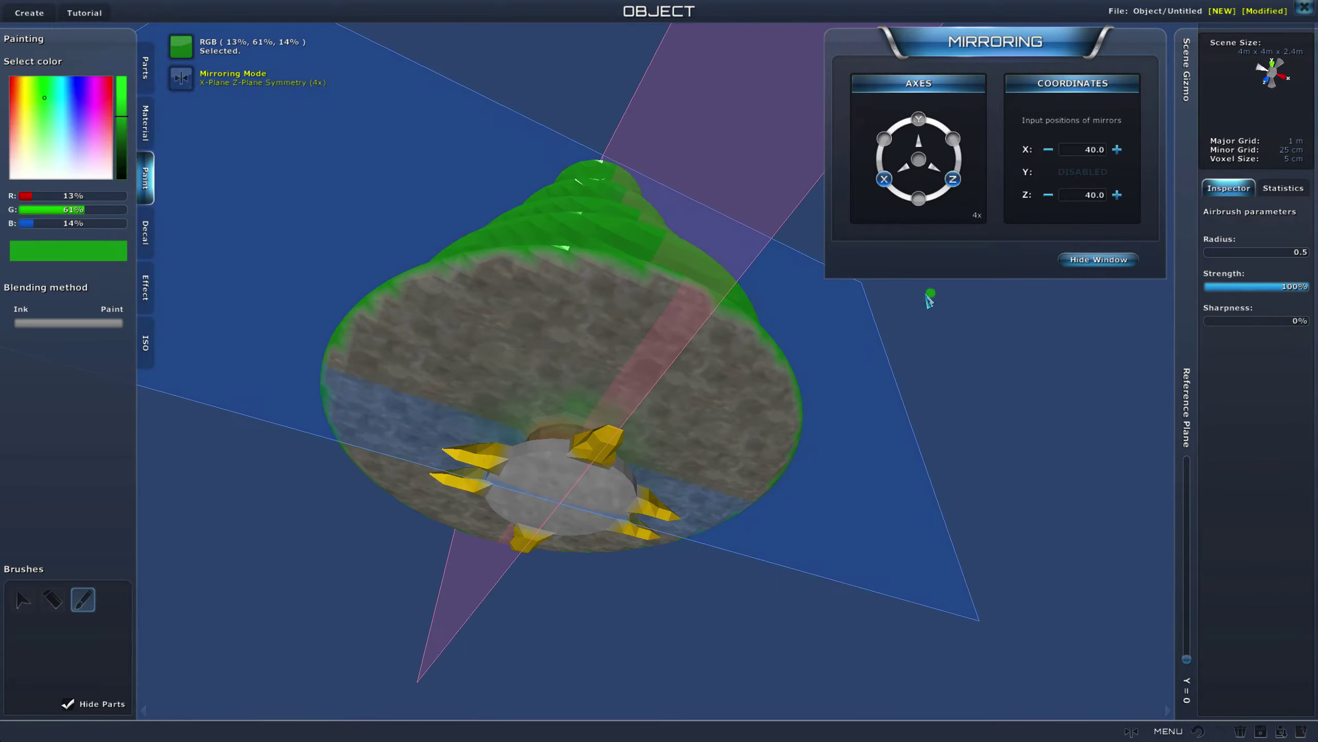
{"action": "right_click_drag", "start_coordinate": [831, 270], "coordinate": [790, 253]}
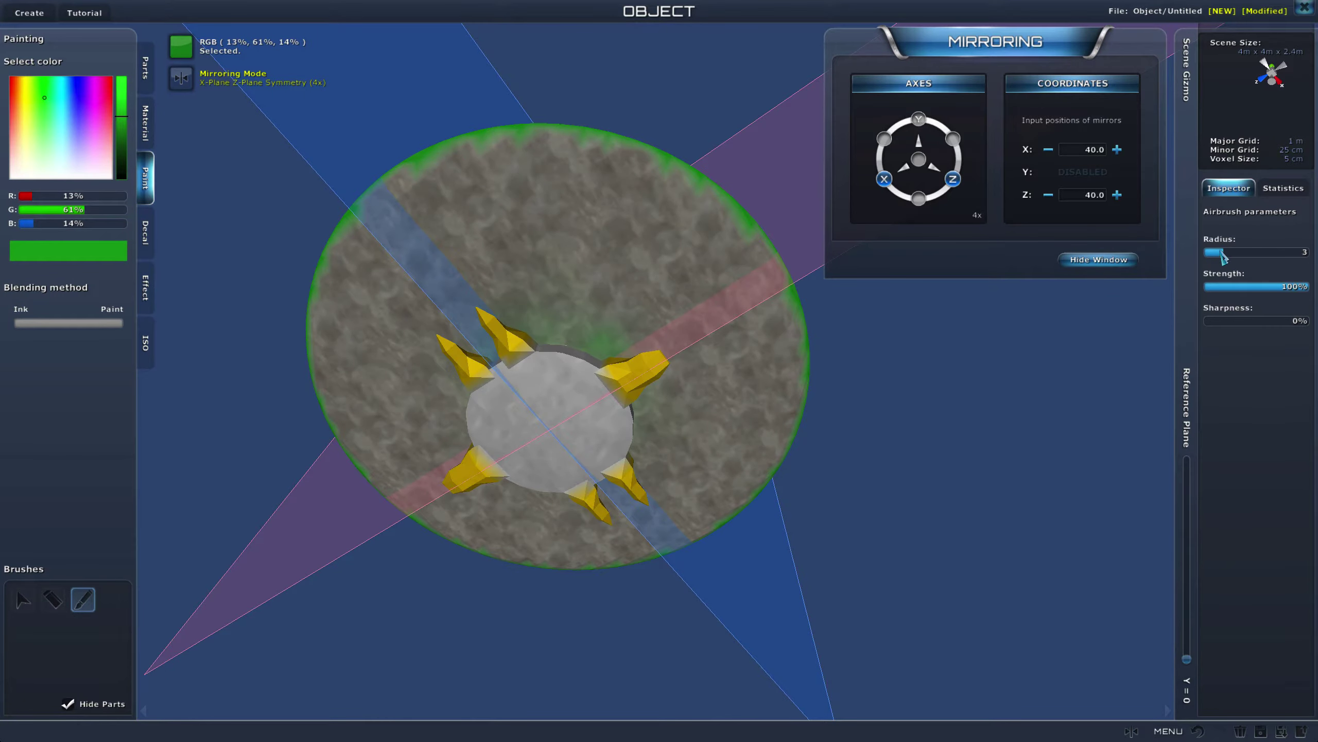
{"action": "mouse_move", "coordinate": [557, 205]}
{"action": "left_mouse_down"}
{"action": "mouse_move", "coordinate": [550, 221]}
{"action": "mouse_move", "coordinate": [526, 166]}
{"action": "mouse_move", "coordinate": [457, 150]}
{"action": "mouse_move", "coordinate": [753, 259]}
{"action": "mouse_move", "coordinate": [498, 207]}
{"action": "mouse_move", "coordinate": [363, 218]}
{"action": "mouse_move", "coordinate": [462, 162]}
{"action": "mouse_move", "coordinate": [637, 302]}
{"action": "mouse_move", "coordinate": [421, 262]}
{"action": "mouse_move", "coordinate": [648, 300]}
{"action": "mouse_move", "coordinate": [488, 288]}
{"action": "mouse_move", "coordinate": [580, 231]}
{"action": "left_mouse_up"}
{"action": "mouse_move", "coordinate": [580, 232]}
{"action": "right_mouse_down"}
{"action": "mouse_move", "coordinate": [580, 304]}
{"action": "mouse_move", "coordinate": [595, 324]}
{"action": "right_mouse_up"}
- Try another mirrored green Airbrush stroke near the tree's bottom, and undo the stroke that colours the trunk and base
{"action": "scroll", "coordinate": [562, 191], "scroll_direction": "down", "scroll_amount": 5}
{"action": "mouse_move", "coordinate": [562, 191]}
{"action": "right_mouse_down"}
{"action": "mouse_move", "coordinate": [610, 351]}
{"action": "mouse_move", "coordinate": [917, 327]}
{"action": "mouse_move", "coordinate": [872, 392]}
{"action": "mouse_move", "coordinate": [741, 397]}
{"action": "right_mouse_up"}
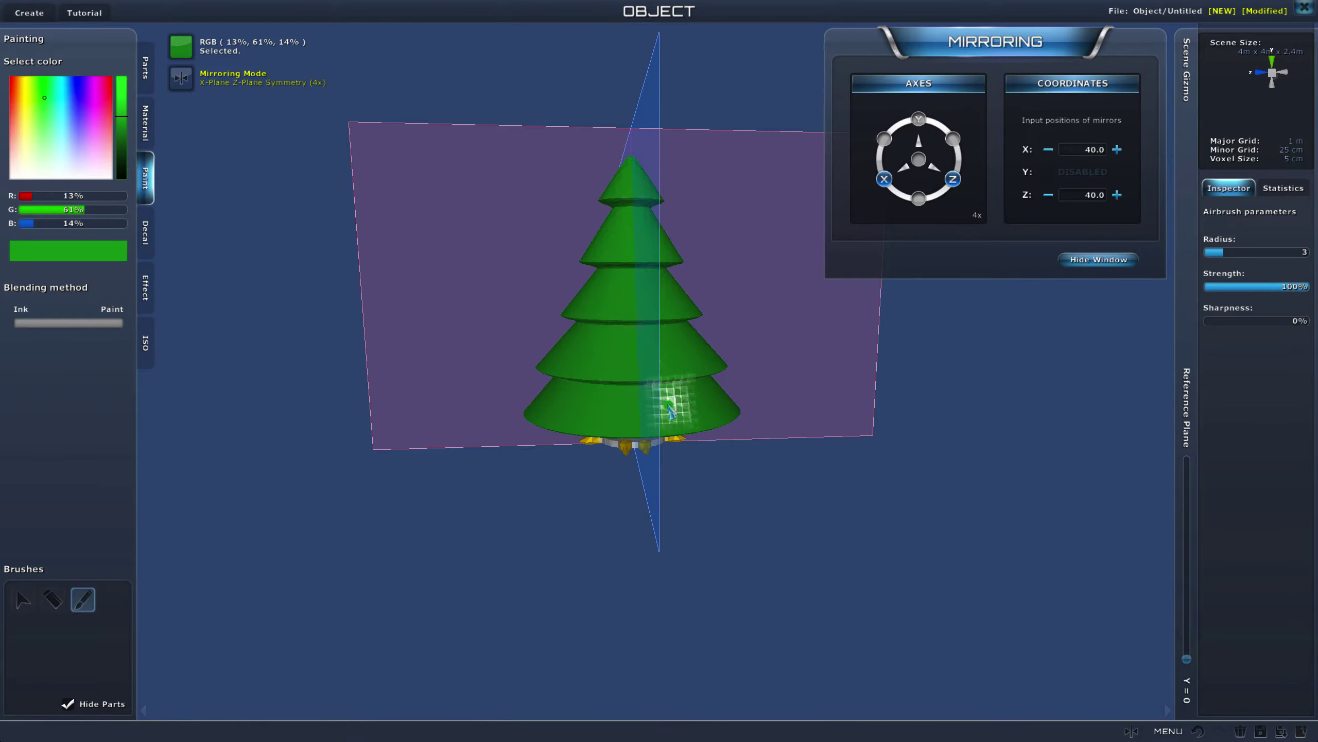
{"action": "mouse_move", "coordinate": [586, 220]}
{"action": "right_mouse_down"}
{"action": "mouse_move", "coordinate": [644, 183]}
{"action": "mouse_move", "coordinate": [649, 162]}
{"action": "right_mouse_up"}
{"action": "mouse_move", "coordinate": [684, 410]}
{"action": "left_mouse_down"}
{"action": "mouse_move", "coordinate": [670, 413]}
{"action": "mouse_move", "coordinate": [655, 389]}
{"action": "left_mouse_up"}
{"action": "right_click_drag", "start_coordinate": [617, 258], "coordinate": [664, 342]}
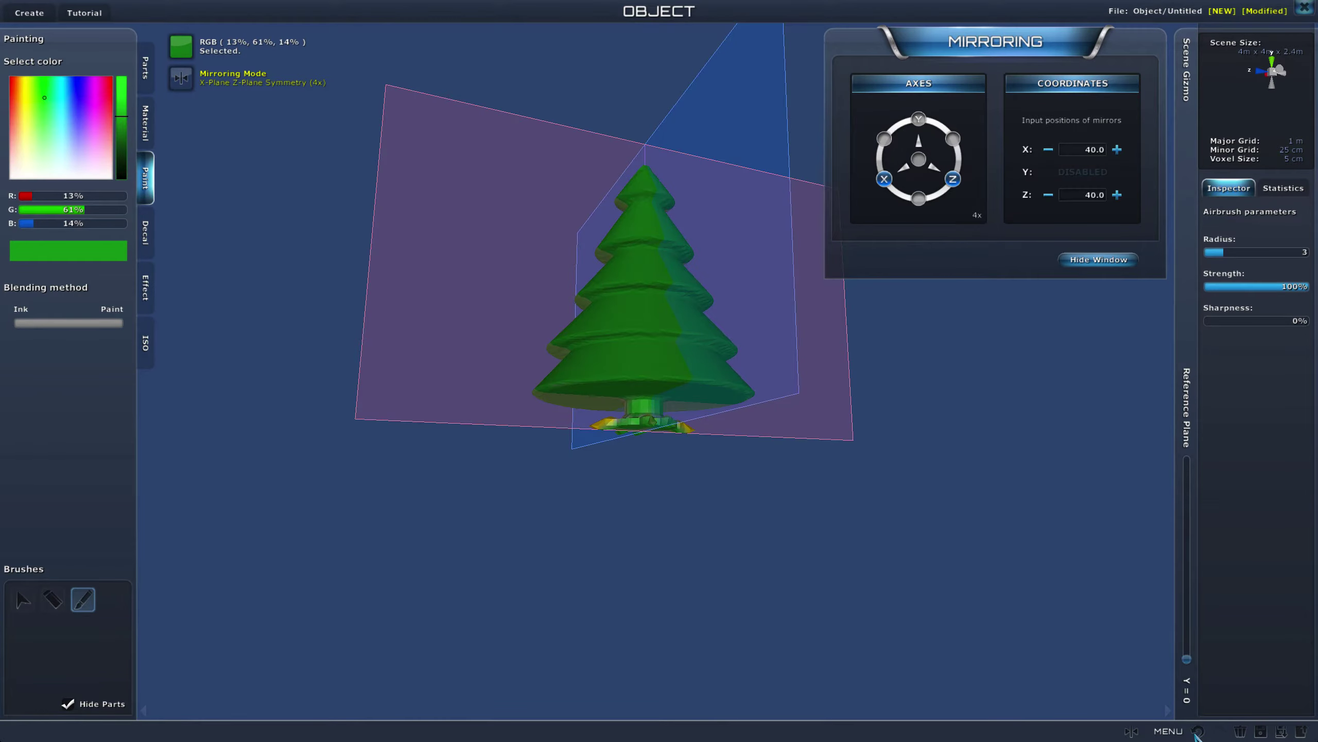
{"action": "left_click", "coordinate": [1197, 732]}
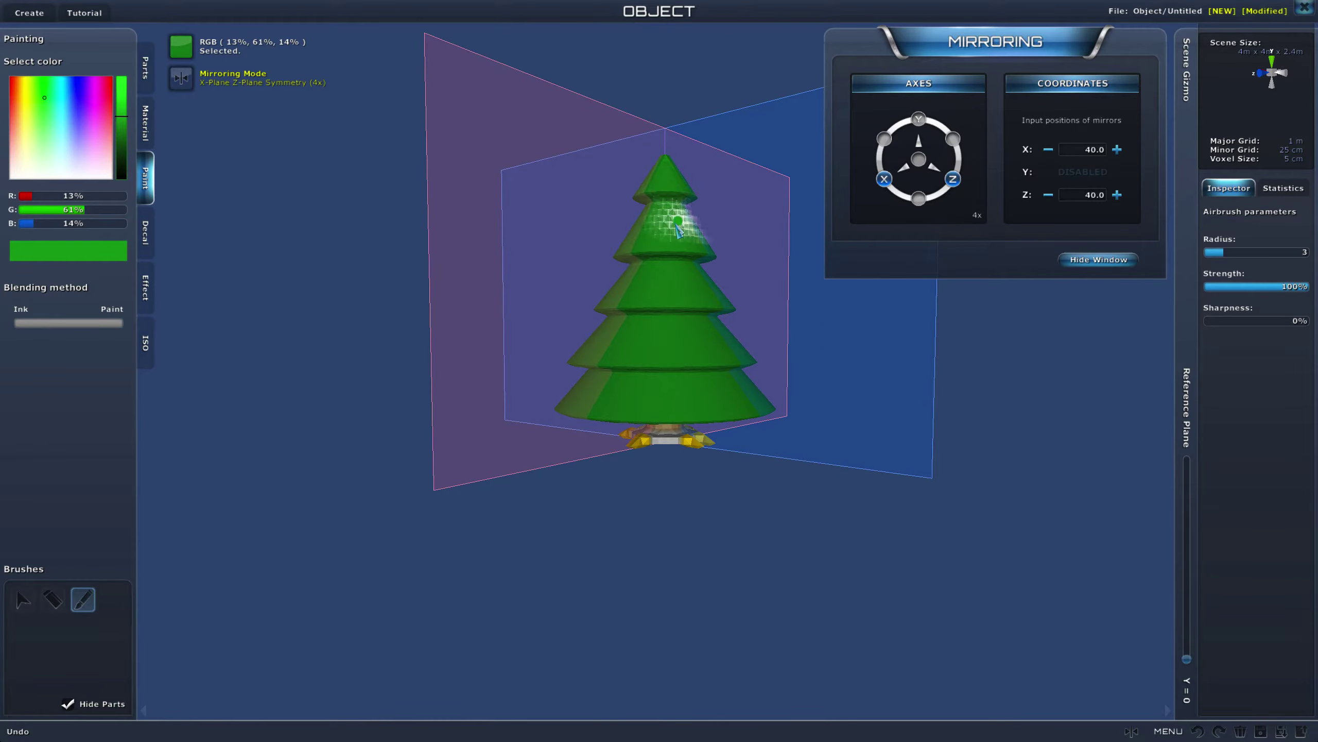
- Touch up the lower cones with mirrored green Airbrush paint and check their undersides
{"action": "right_click_drag", "start_coordinate": [675, 225], "coordinate": [706, 197]}
{"action": "left_click", "coordinate": [672, 340]}
{"action": "right_click_drag", "start_coordinate": [669, 343], "coordinate": [681, 259]}
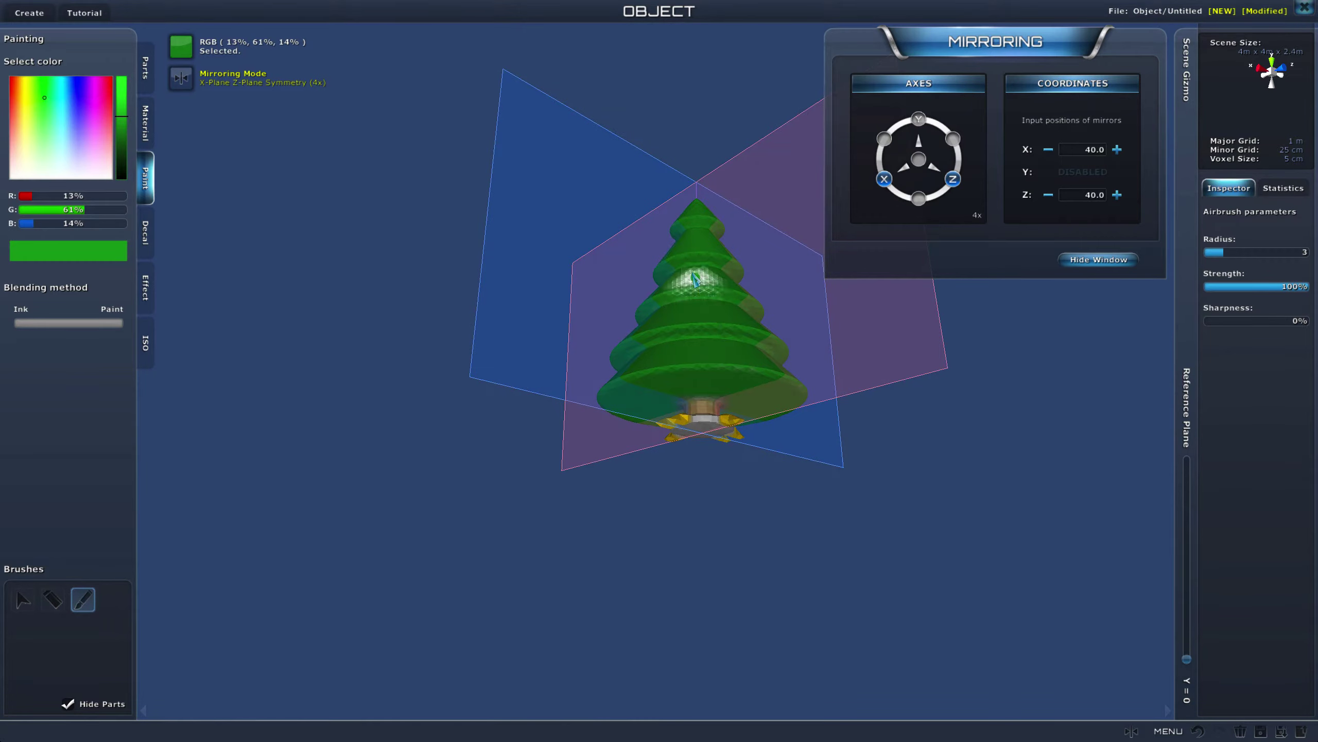
- Turn off the X and Z mirror planes and hide the mirroring settings
{"action": "right_click_drag", "start_coordinate": [715, 182], "coordinate": [475, 286]}
{"action": "left_click", "coordinate": [884, 178]}
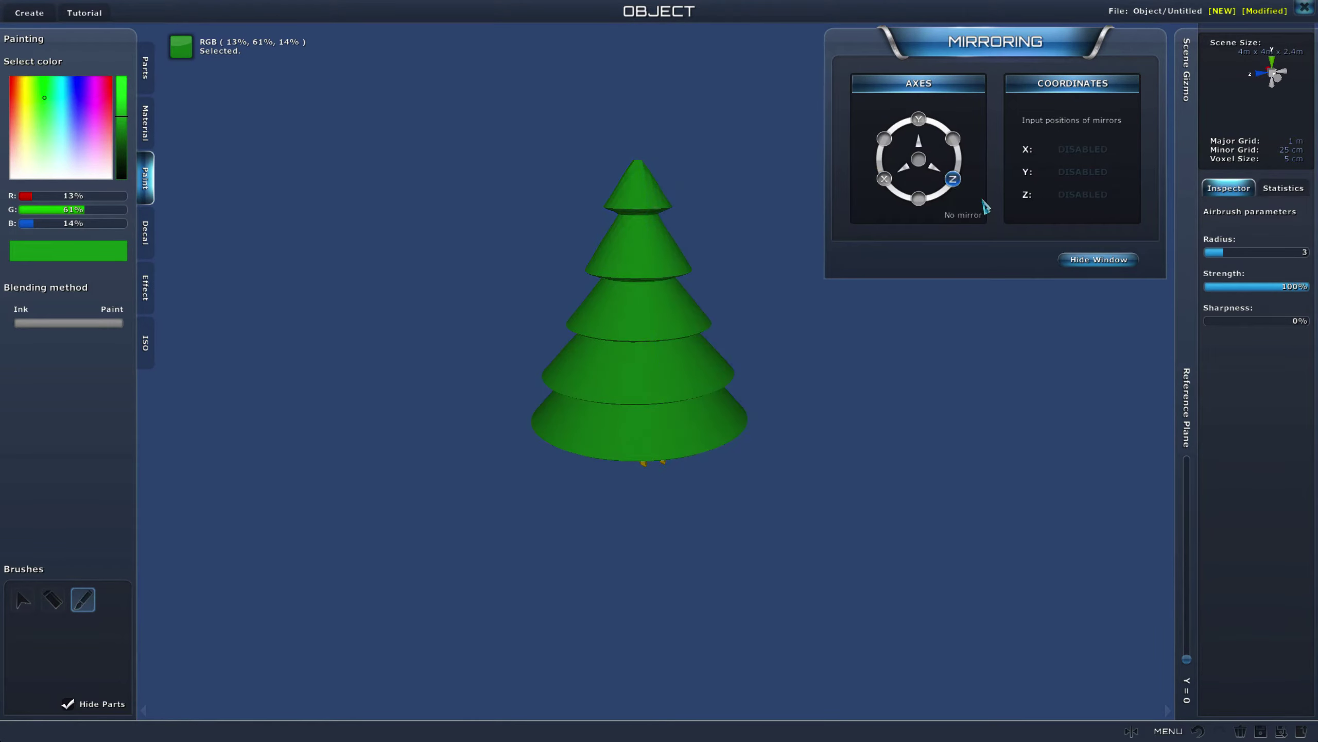
{"action": "left_click", "coordinate": [1075, 261]}
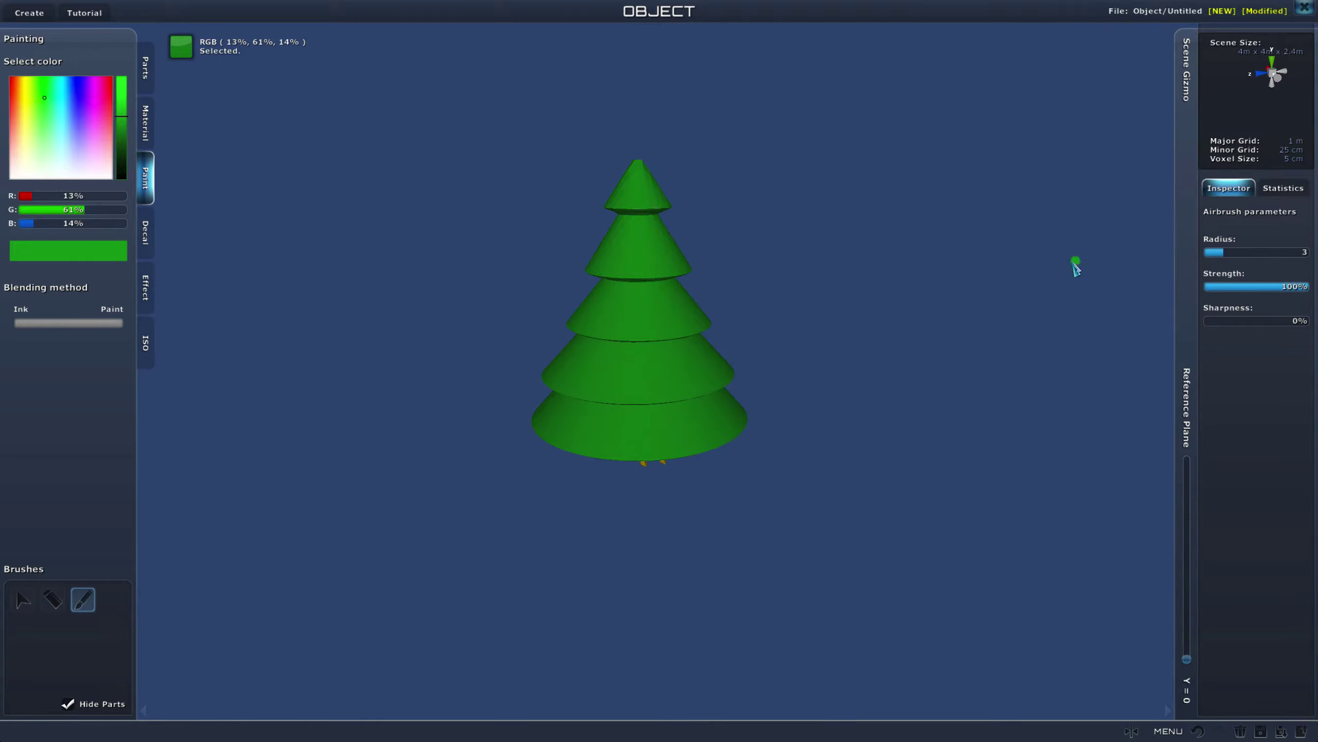
- Try to draw a small Default gold sphere on the fourth cone with the Sphere Brush at reference plane Y = 18, and undo it
{"action": "left_click", "coordinate": [145, 139]}
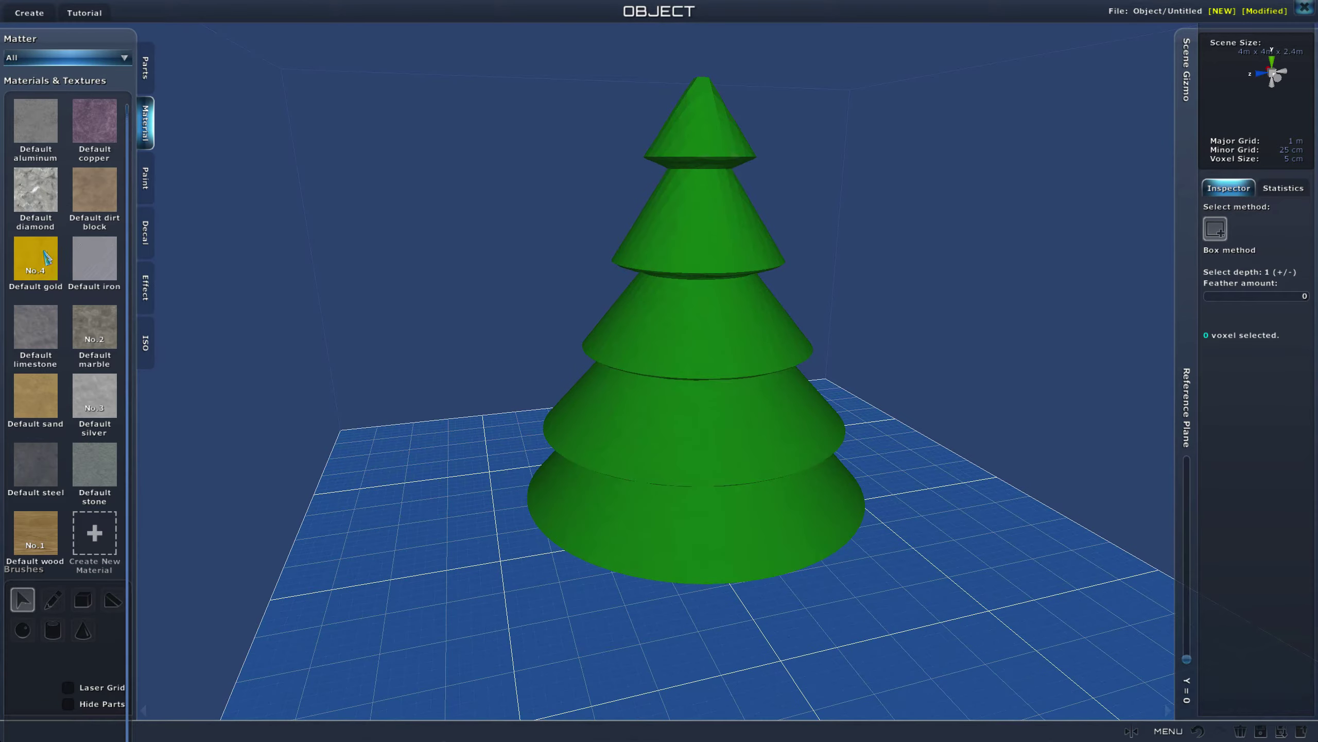
{"action": "left_click", "coordinate": [46, 257]}
{"action": "left_click", "coordinate": [22, 630]}
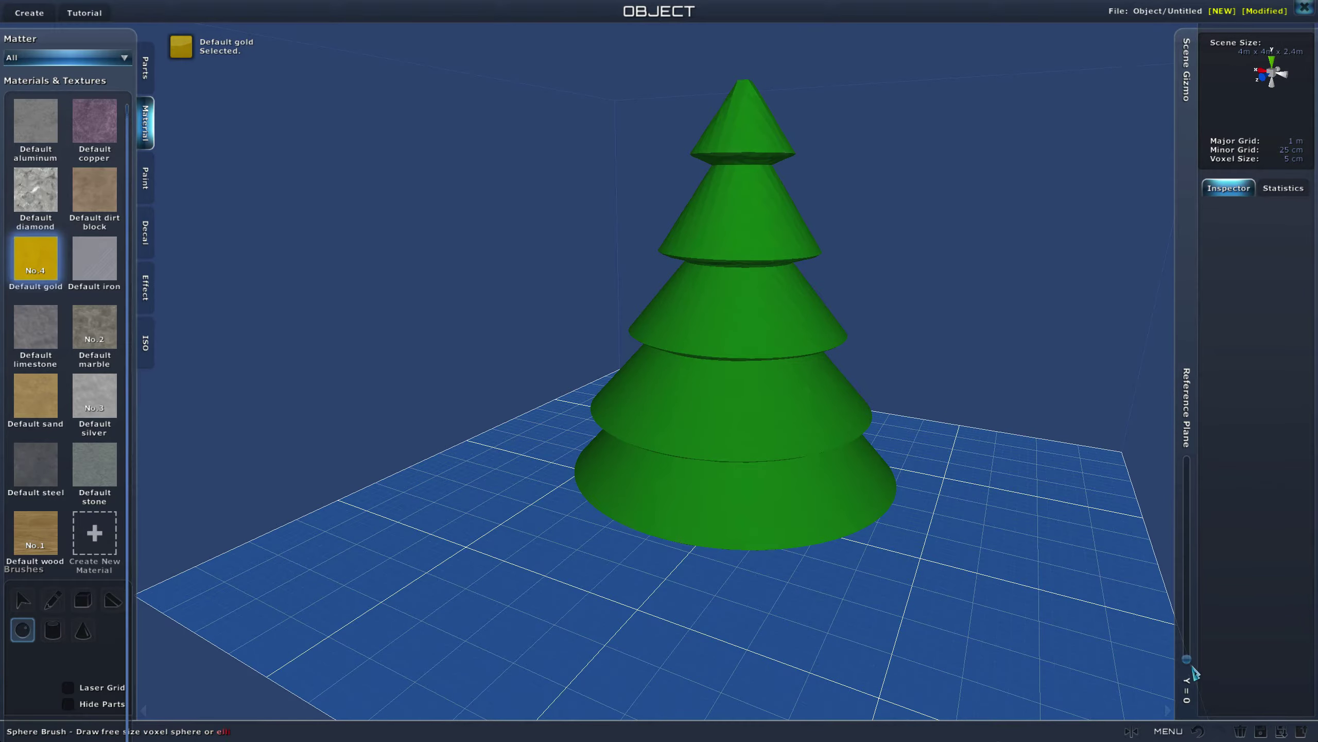
{"action": "left_click_drag", "start_coordinate": [1192, 670], "coordinate": [1191, 592]}
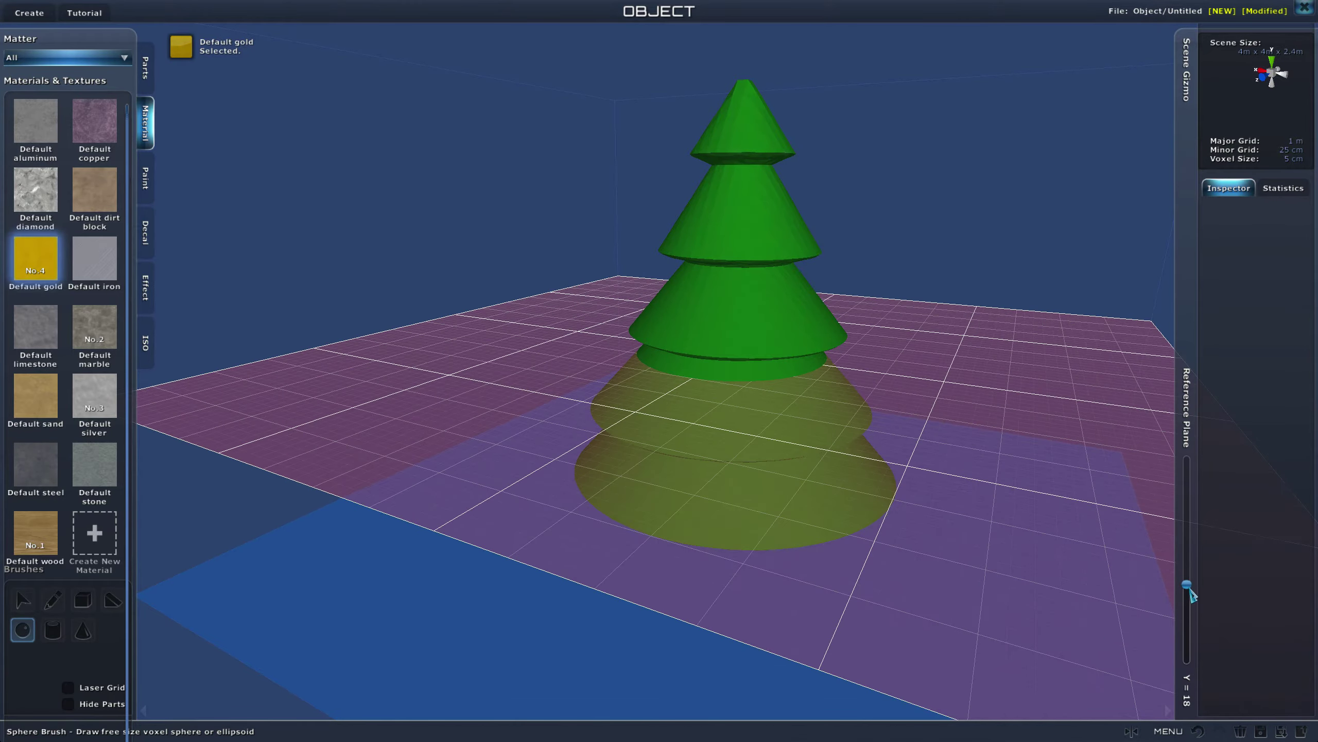
{"action": "scroll", "coordinate": [685, 501], "scroll_direction": "up", "scroll_amount": 5}
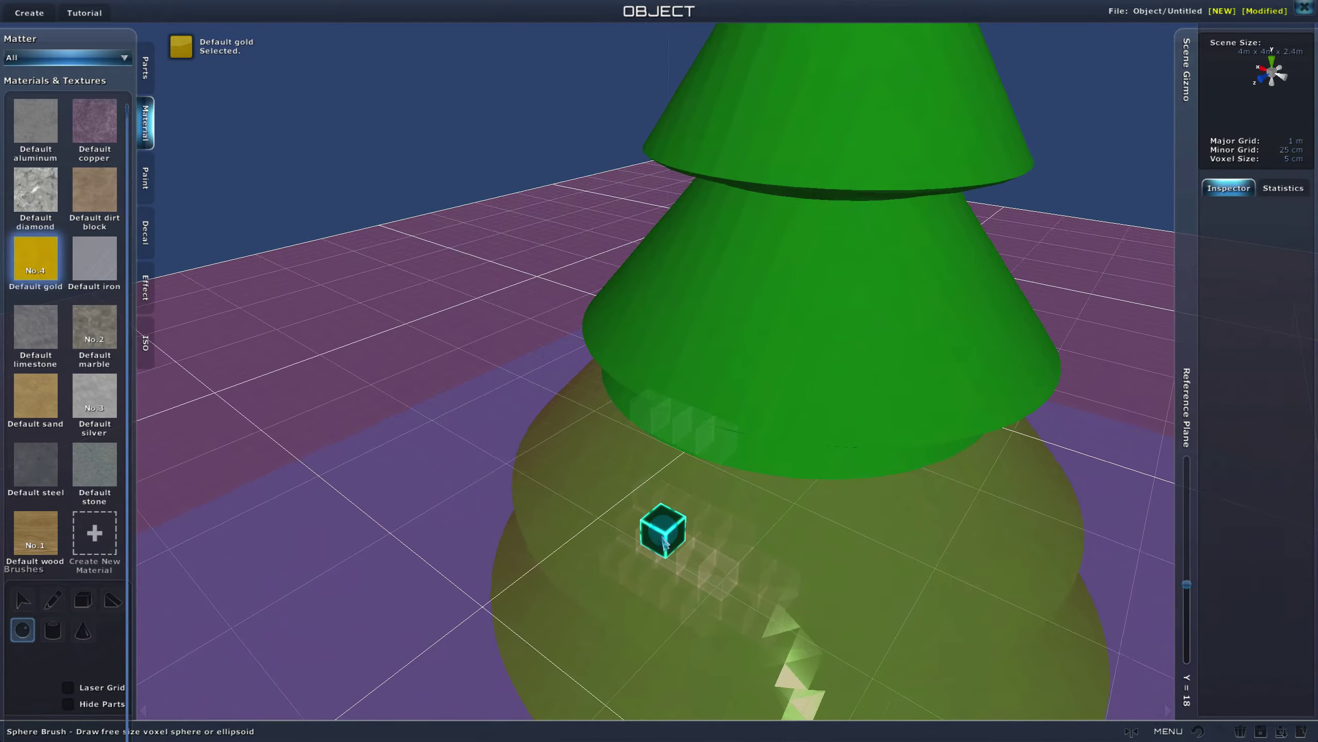
{"action": "right_click_drag", "start_coordinate": [663, 538], "coordinate": [701, 506]}
{"action": "left_click_drag", "start_coordinate": [1184, 585], "coordinate": [1185, 580]}
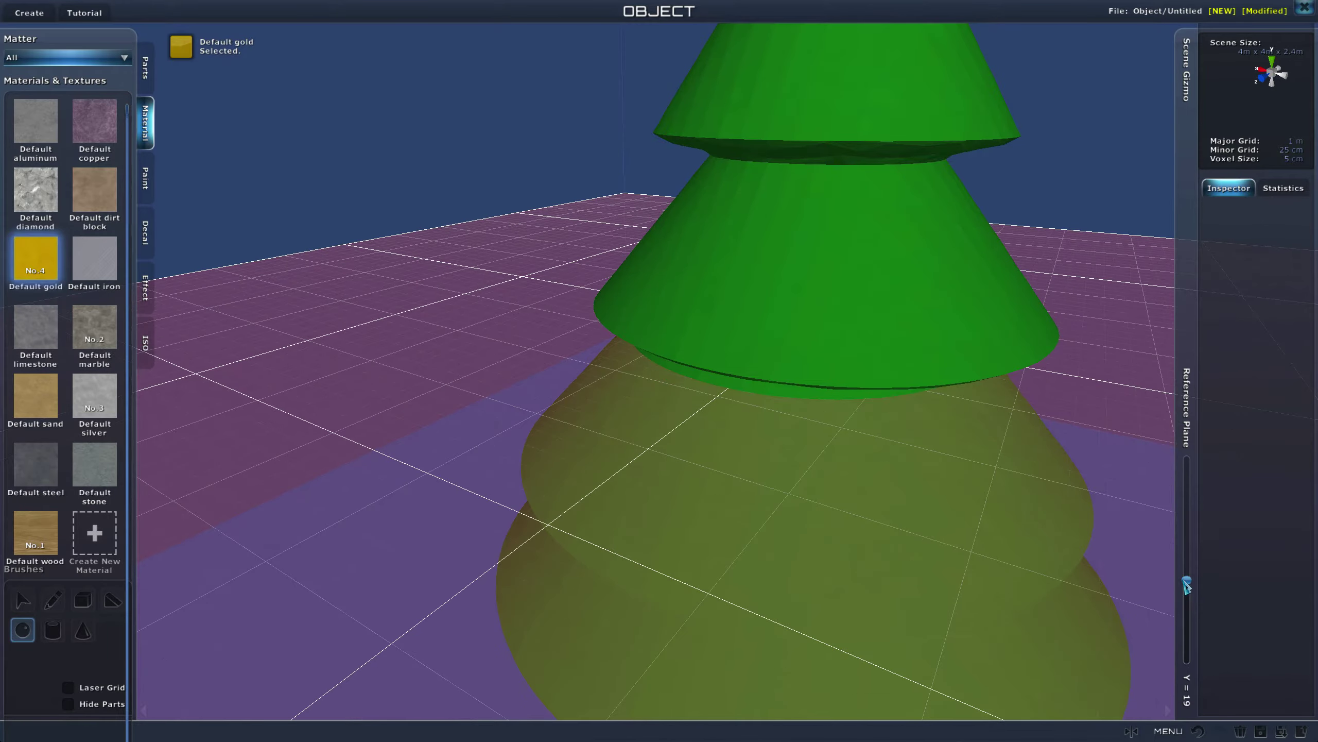
{"action": "scroll", "coordinate": [929, 498], "scroll_direction": "up", "scroll_amount": 2}
{"action": "right_click_drag", "start_coordinate": [662, 476], "coordinate": [610, 447]}
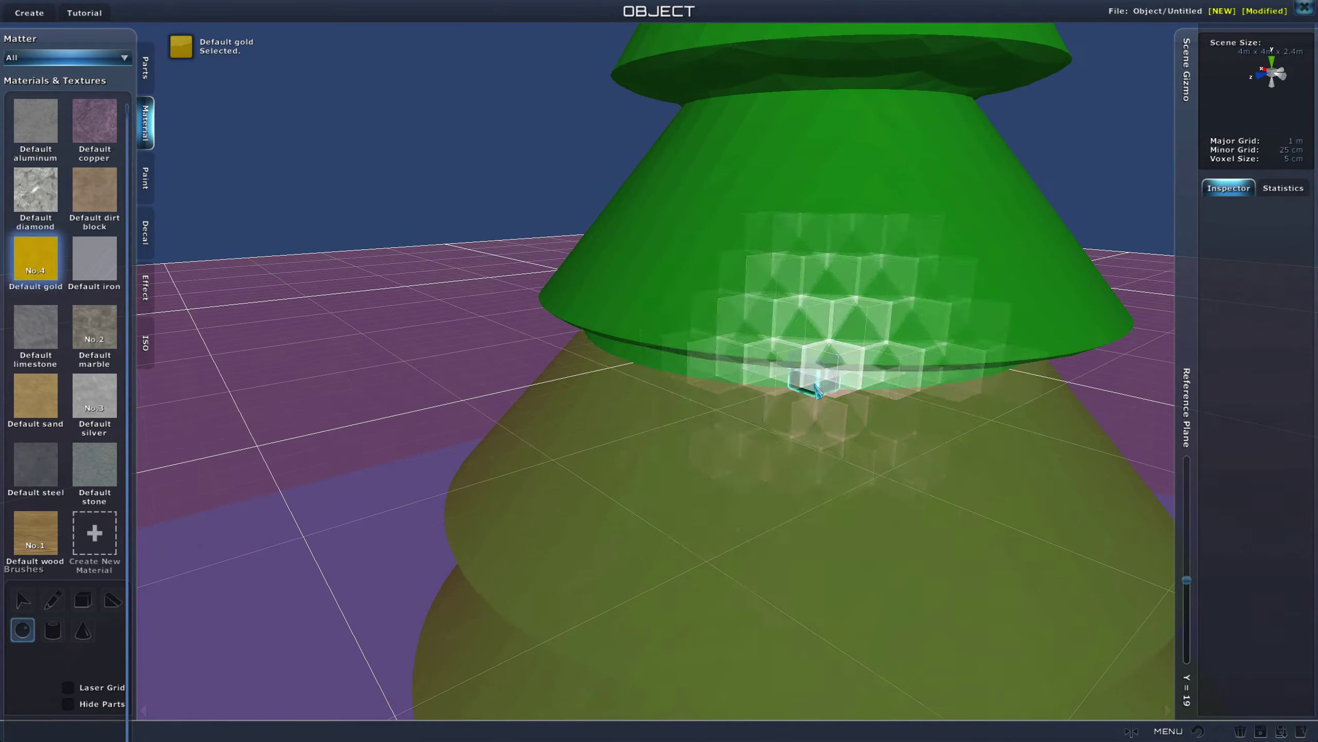
{"action": "left_click", "coordinate": [1187, 584]}
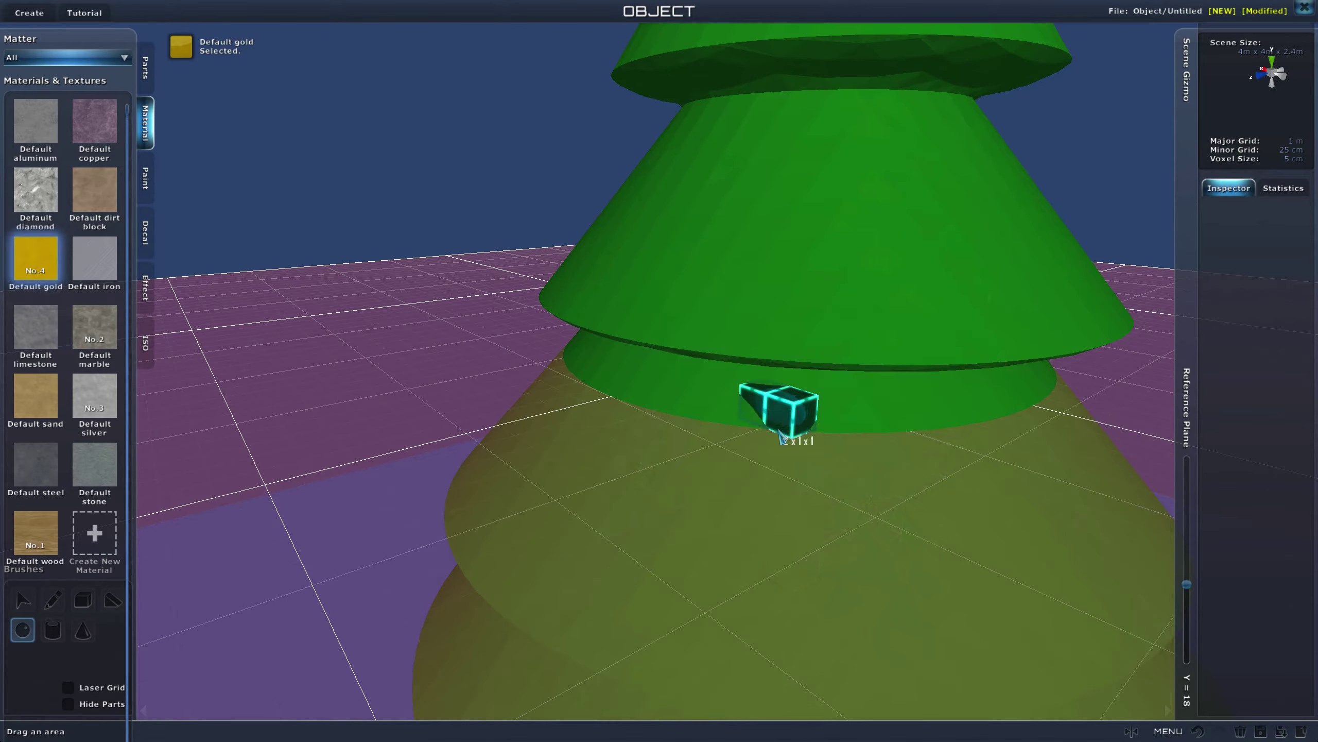
{"action": "left_click", "coordinate": [816, 413]}
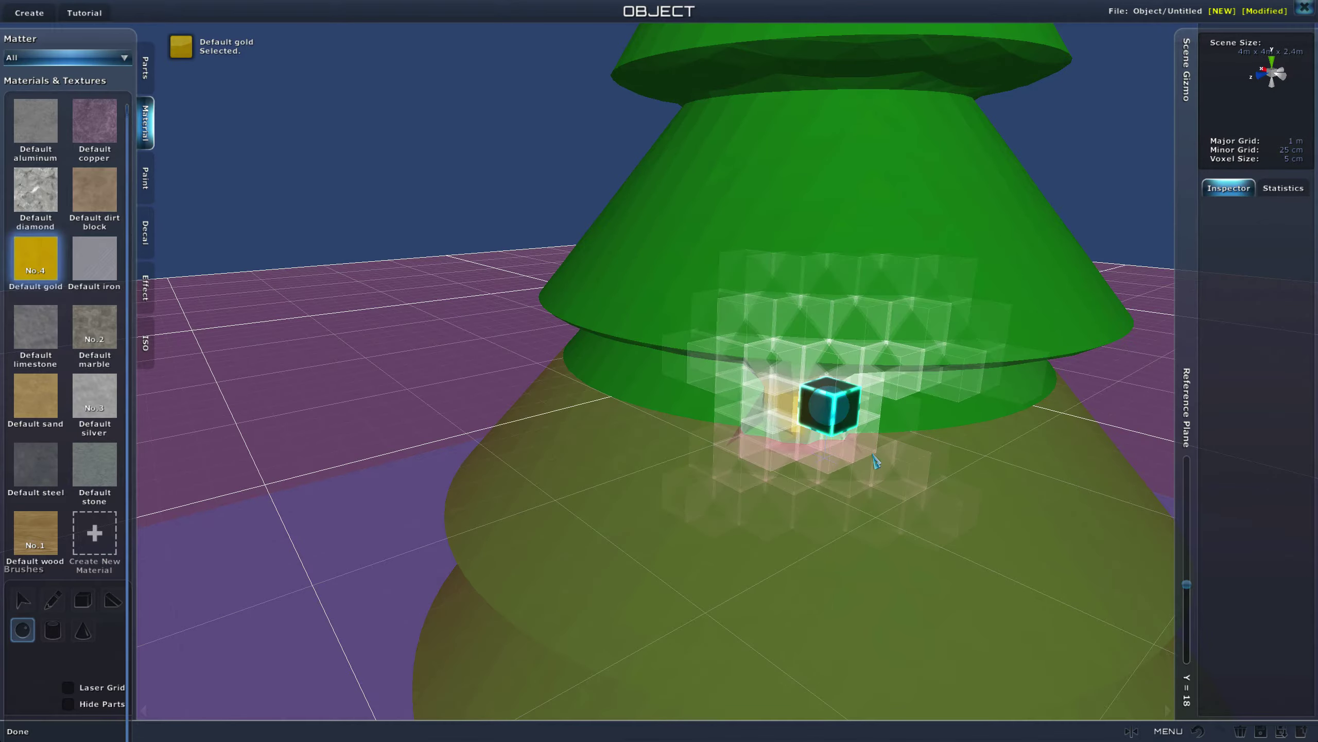
{"action": "left_click", "coordinate": [1198, 731]}
- Choose the Point Light part and place point lights around the tree's middle cones
{"action": "left_click", "coordinate": [146, 179]}
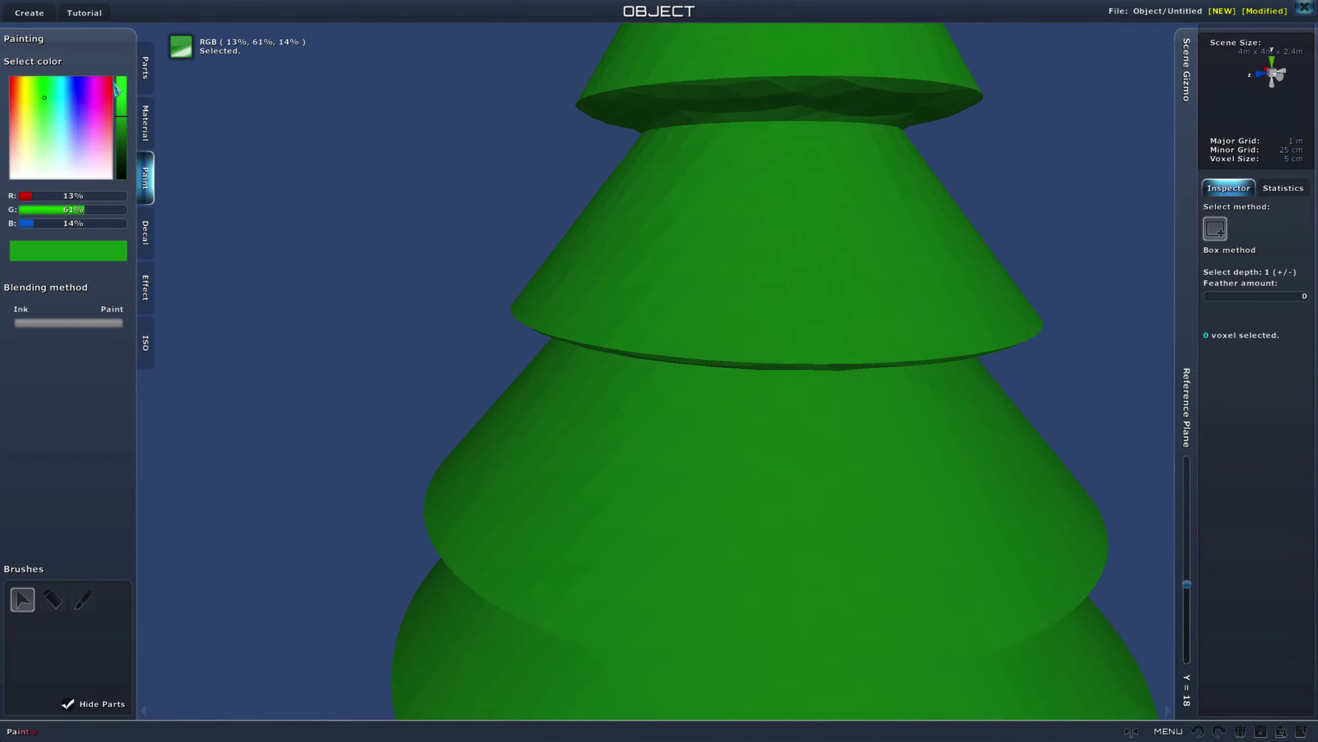
{"action": "left_click", "coordinate": [146, 67]}
{"action": "left_click", "coordinate": [54, 156]}
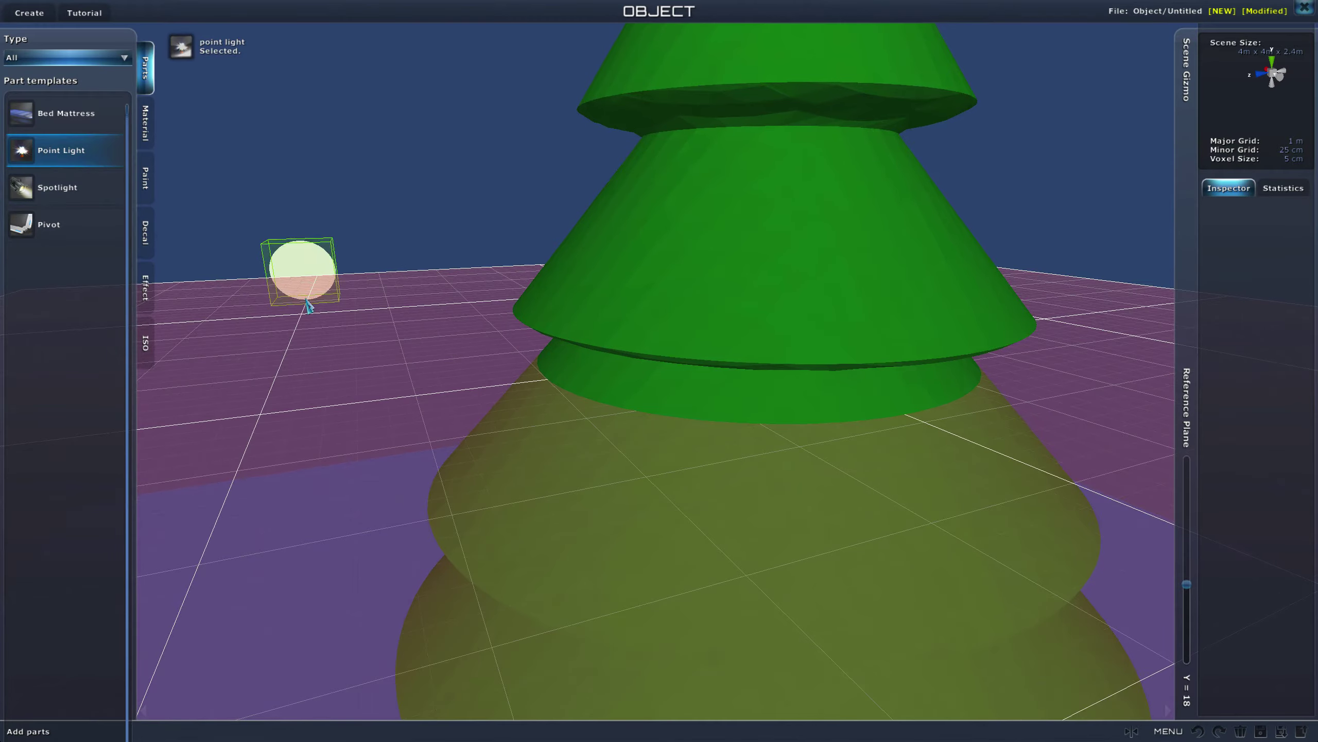
{"action": "right_click_drag", "start_coordinate": [725, 461], "coordinate": [862, 480]}
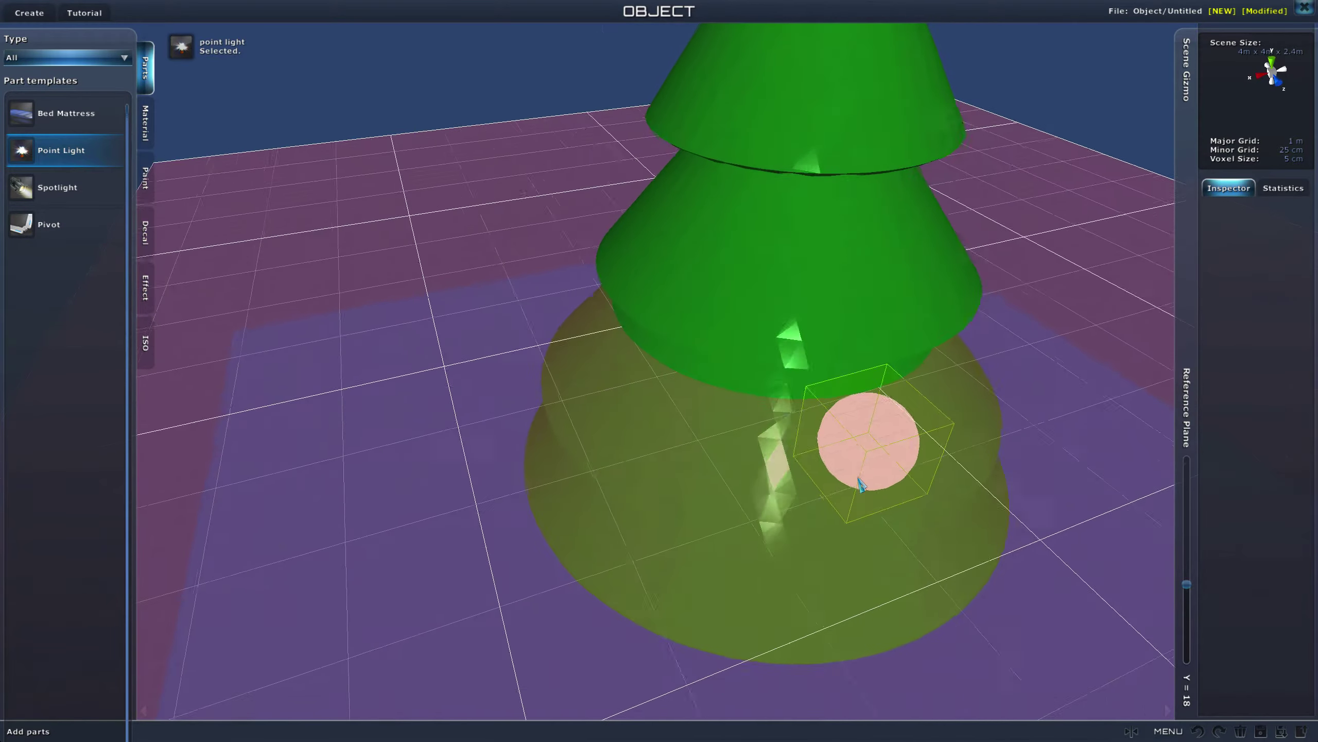
{"action": "right_click_drag", "start_coordinate": [901, 419], "coordinate": [781, 368]}
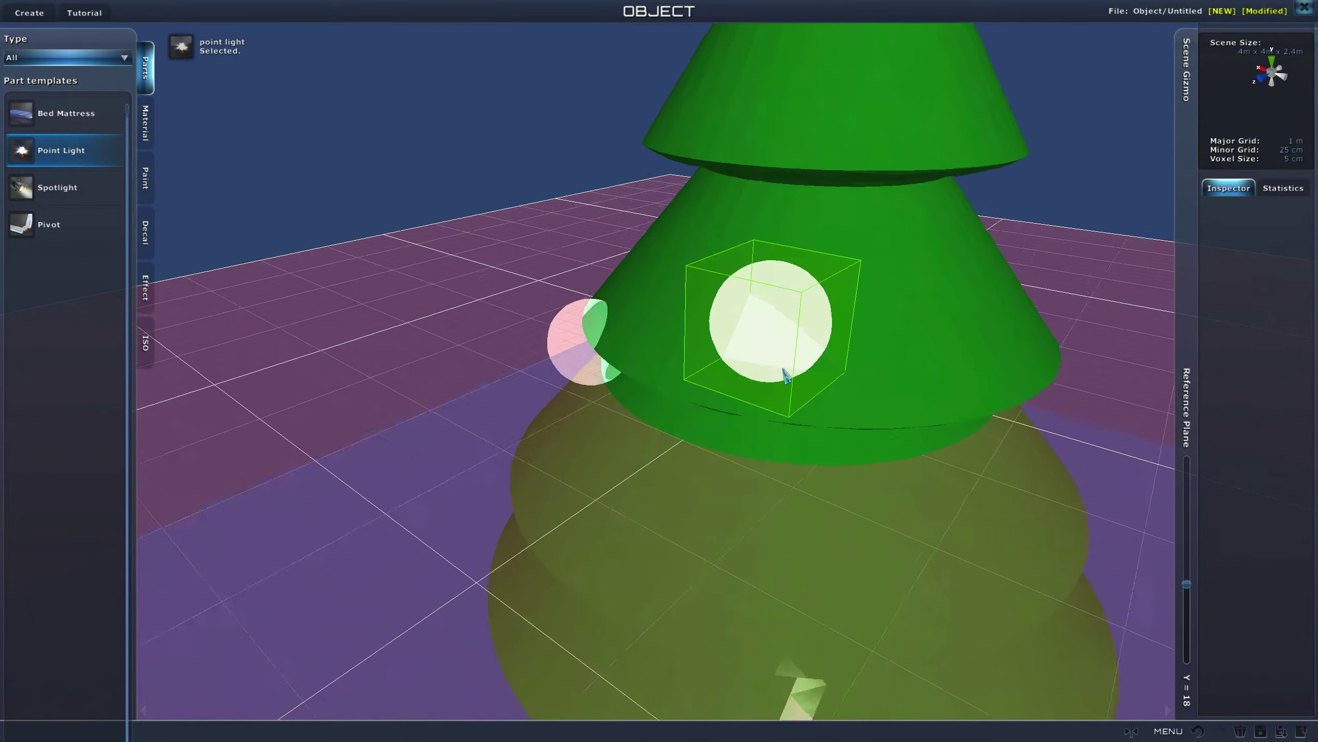
{"action": "left_click", "coordinate": [974, 355]}
{"action": "scroll", "coordinate": [934, 392], "scroll_direction": "down", "scroll_amount": 3}
{"action": "right_click_drag", "start_coordinate": [928, 395], "coordinate": [1058, 492]}
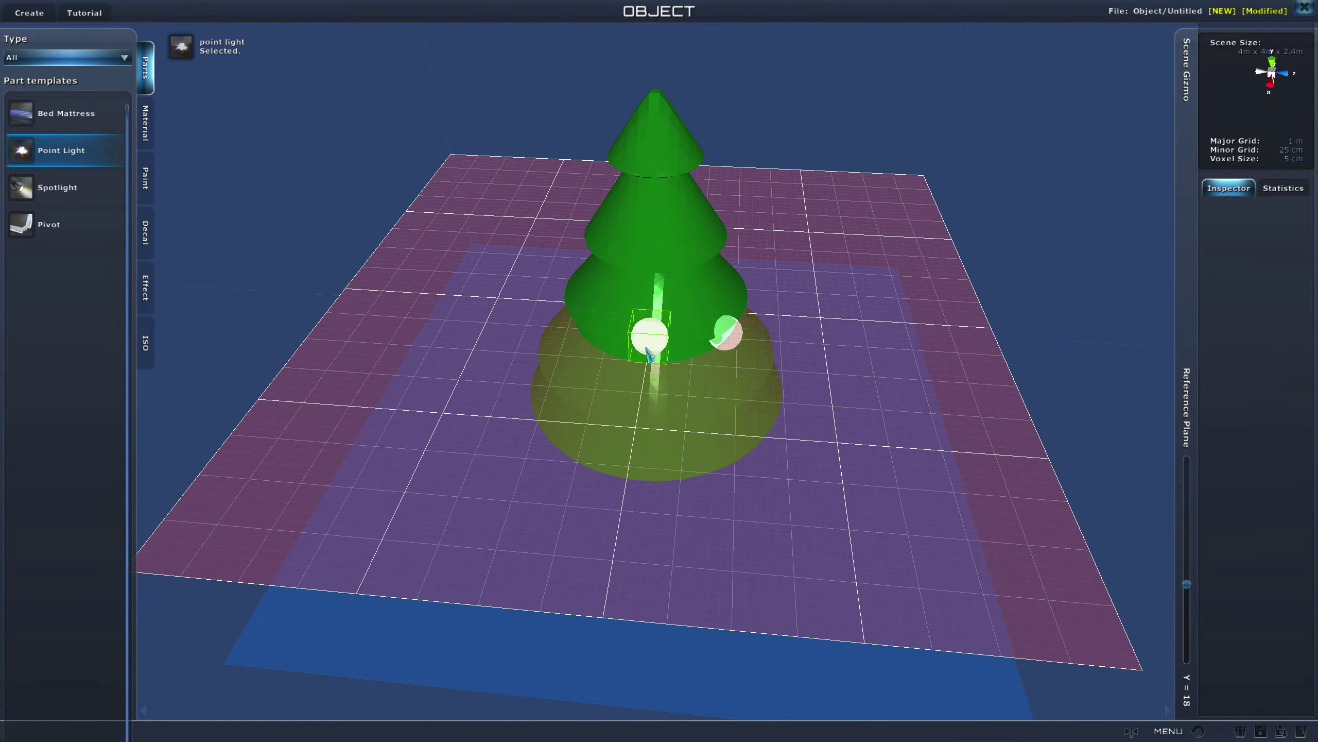
{"action": "left_click", "coordinate": [609, 320]}
{"action": "right_click_drag", "start_coordinate": [588, 475], "coordinate": [809, 460]}
{"action": "middle_click_drag", "start_coordinate": [812, 466], "coordinate": [536, 395]}
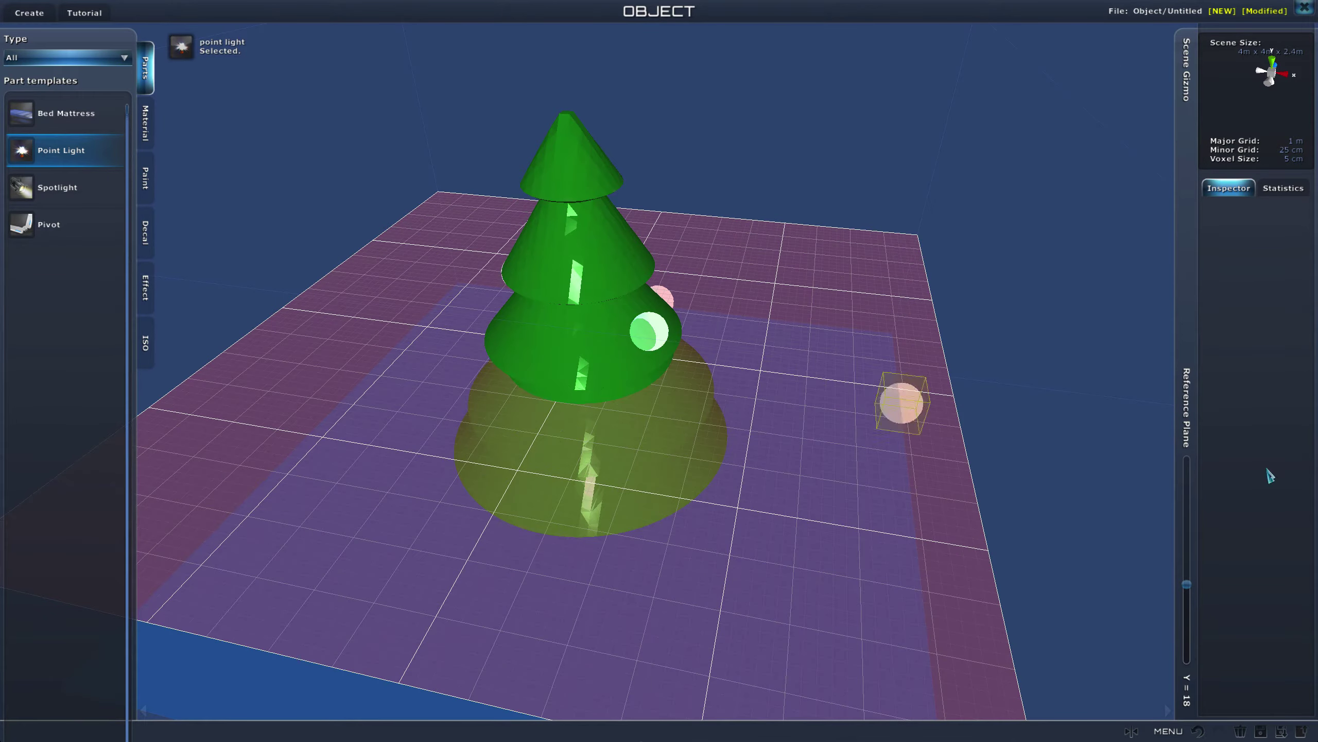
- Set the reference plane to Y = 6 and place point lights on the tree's lower cones
{"action": "left_click_drag", "start_coordinate": [1189, 589], "coordinate": [1170, 636]}
{"action": "right_click_drag", "start_coordinate": [484, 582], "coordinate": [692, 549]}
{"action": "scroll", "coordinate": [674, 535], "scroll_direction": "down", "scroll_amount": 1}
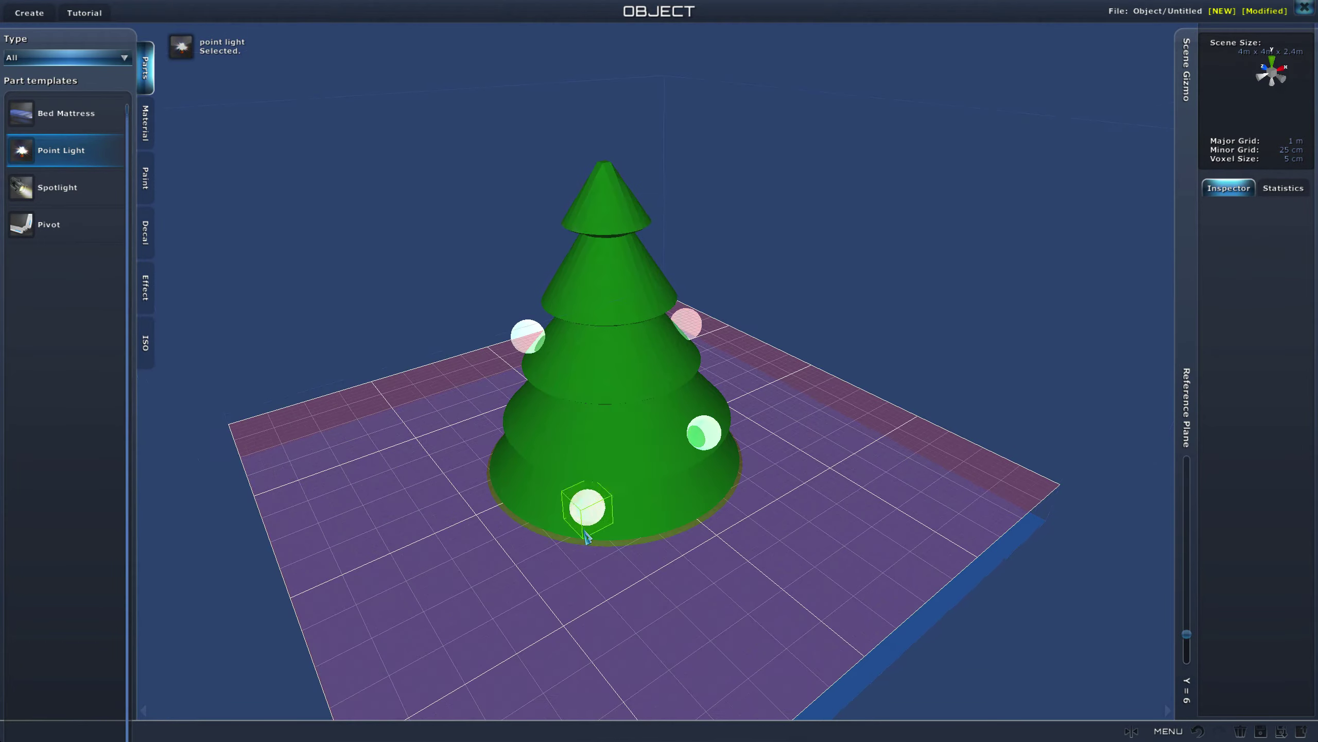
{"action": "left_click", "coordinate": [563, 523]}
{"action": "left_click", "coordinate": [600, 451]}
- Place three more point lights around the other sides of the tree
{"action": "right_click_drag", "start_coordinate": [601, 452], "coordinate": [756, 484]}
{"action": "left_click", "coordinate": [665, 315]}
{"action": "right_click_drag", "start_coordinate": [630, 399], "coordinate": [736, 358]}
{"action": "left_click", "coordinate": [723, 334]}
{"action": "right_click_drag", "start_coordinate": [682, 501], "coordinate": [851, 530]}
{"action": "left_click", "coordinate": [701, 271]}
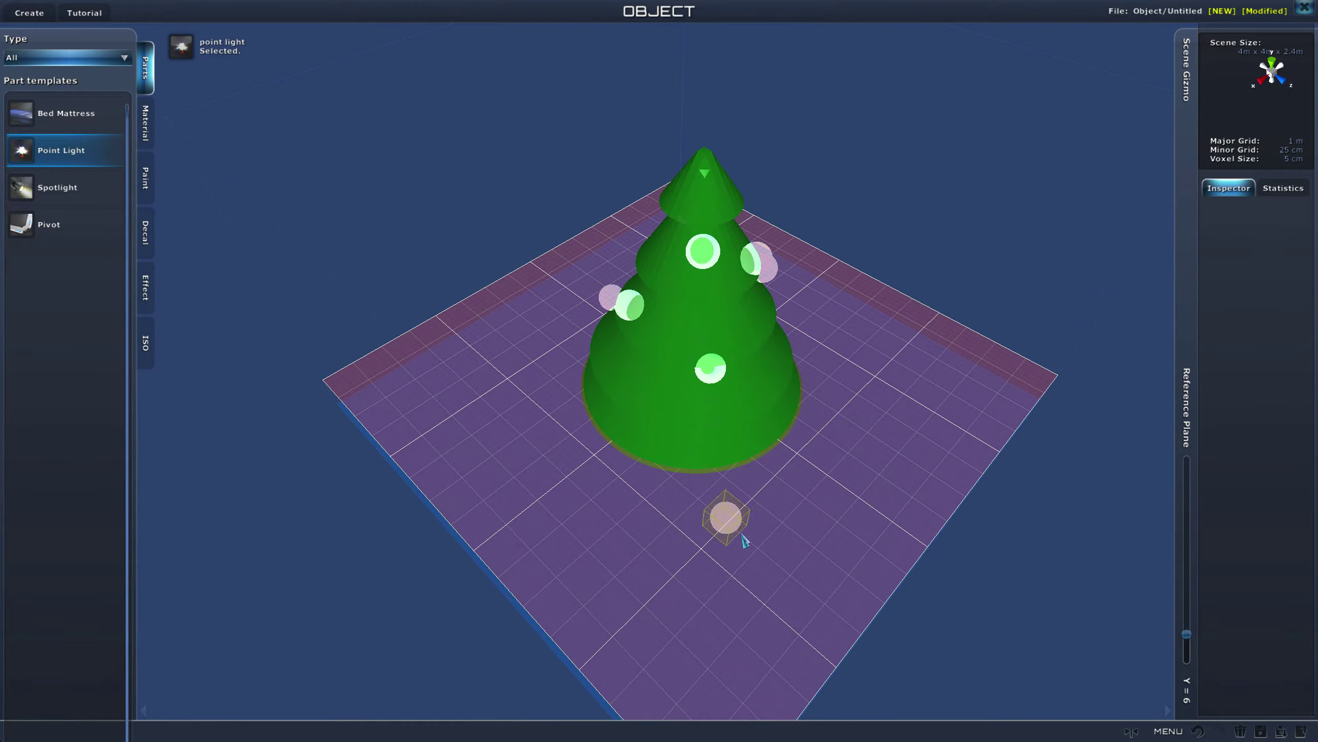
{"action": "right_click_drag", "start_coordinate": [738, 532], "coordinate": [638, 470]}
{"action": "left_click", "coordinate": [146, 124]}
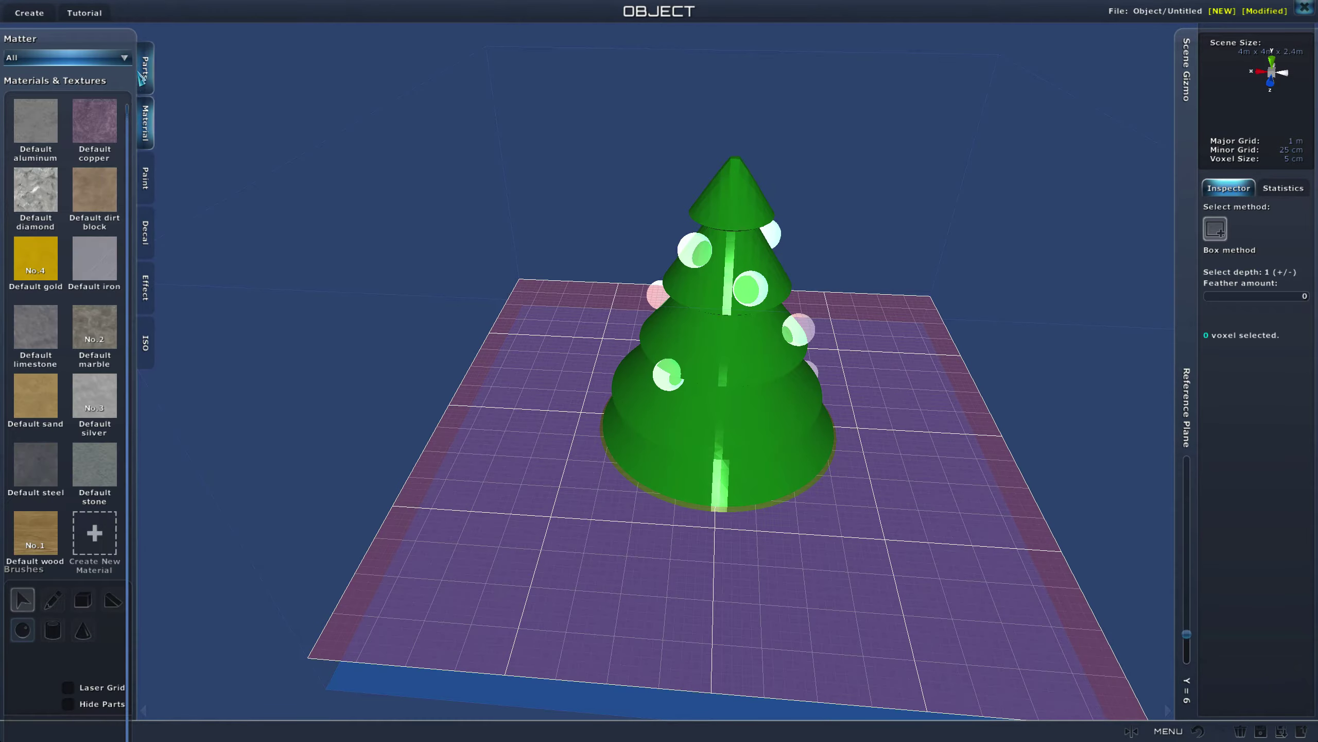
{"action": "left_click", "coordinate": [148, 78]}
{"action": "scroll", "coordinate": [321, 232], "scroll_direction": "up", "scroll_amount": 2}
{"action": "right_click_drag", "start_coordinate": [379, 243], "coordinate": [333, 248]}
{"action": "left_click", "coordinate": [731, 303], "text": "shift"}
{"action": "left_click", "coordinate": [802, 252], "text": "shift"}
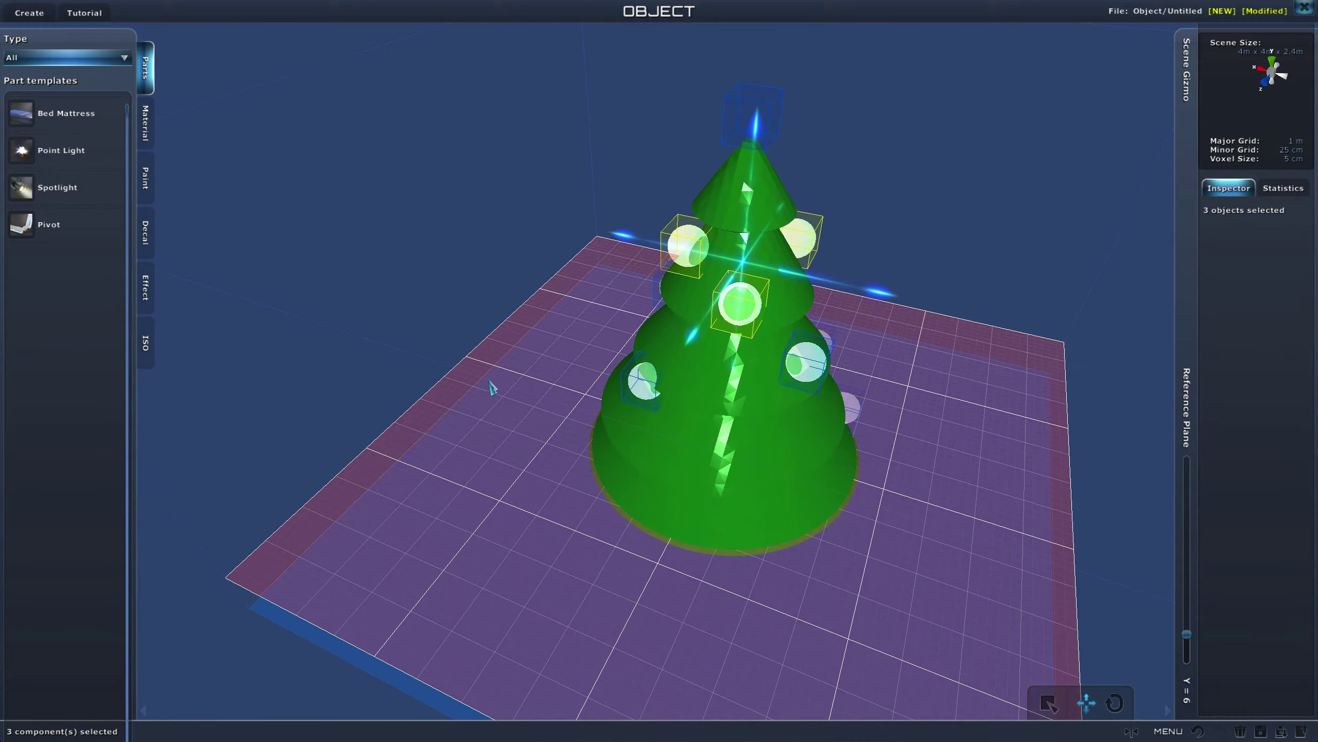
{"action": "right_click_drag", "start_coordinate": [492, 385], "coordinate": [561, 389]}
{"action": "left_click", "coordinate": [512, 556]}
- Try pink colours and a lower intensity on two neighbouring point lights of the second cone from the top
{"action": "left_click", "coordinate": [700, 248]}
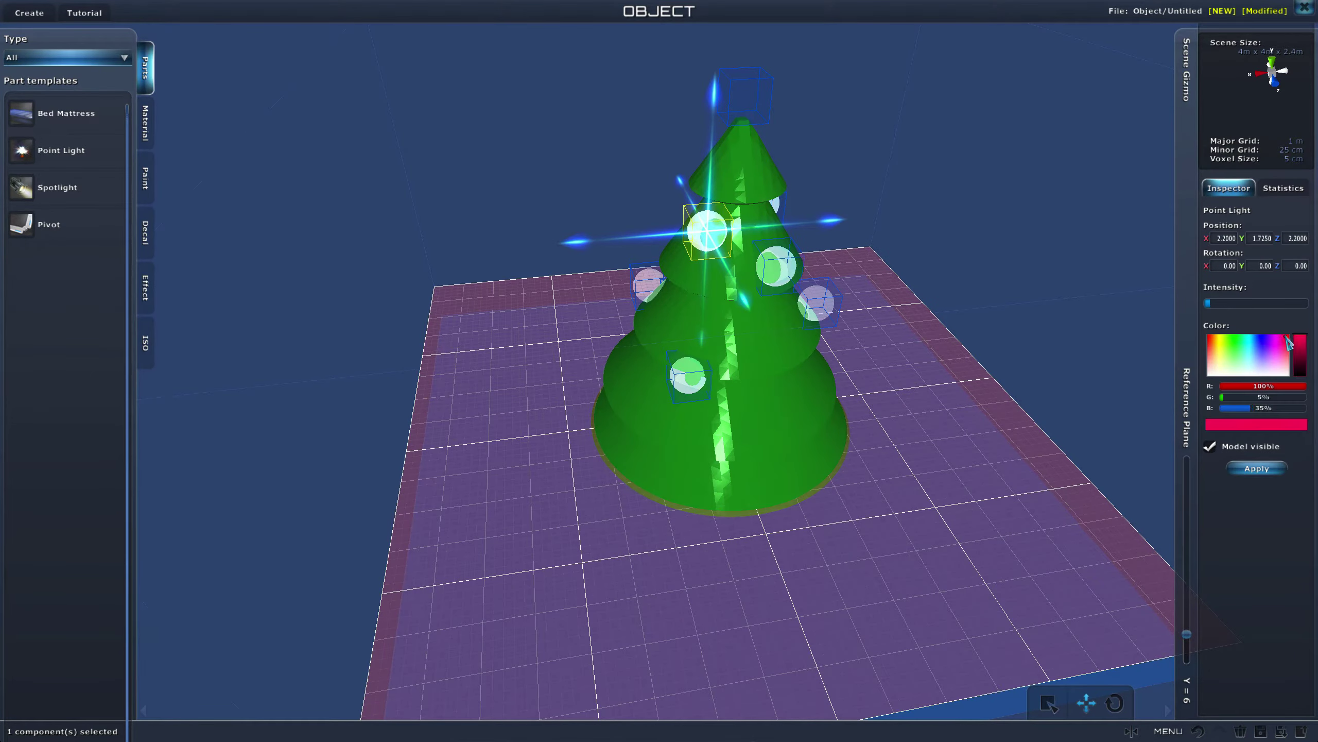
{"action": "mouse_move", "coordinate": [1289, 343]}
{"action": "left_mouse_down"}
{"action": "mouse_move", "coordinate": [1225, 345]}
{"action": "mouse_move", "coordinate": [1285, 347]}
{"action": "left_mouse_up"}
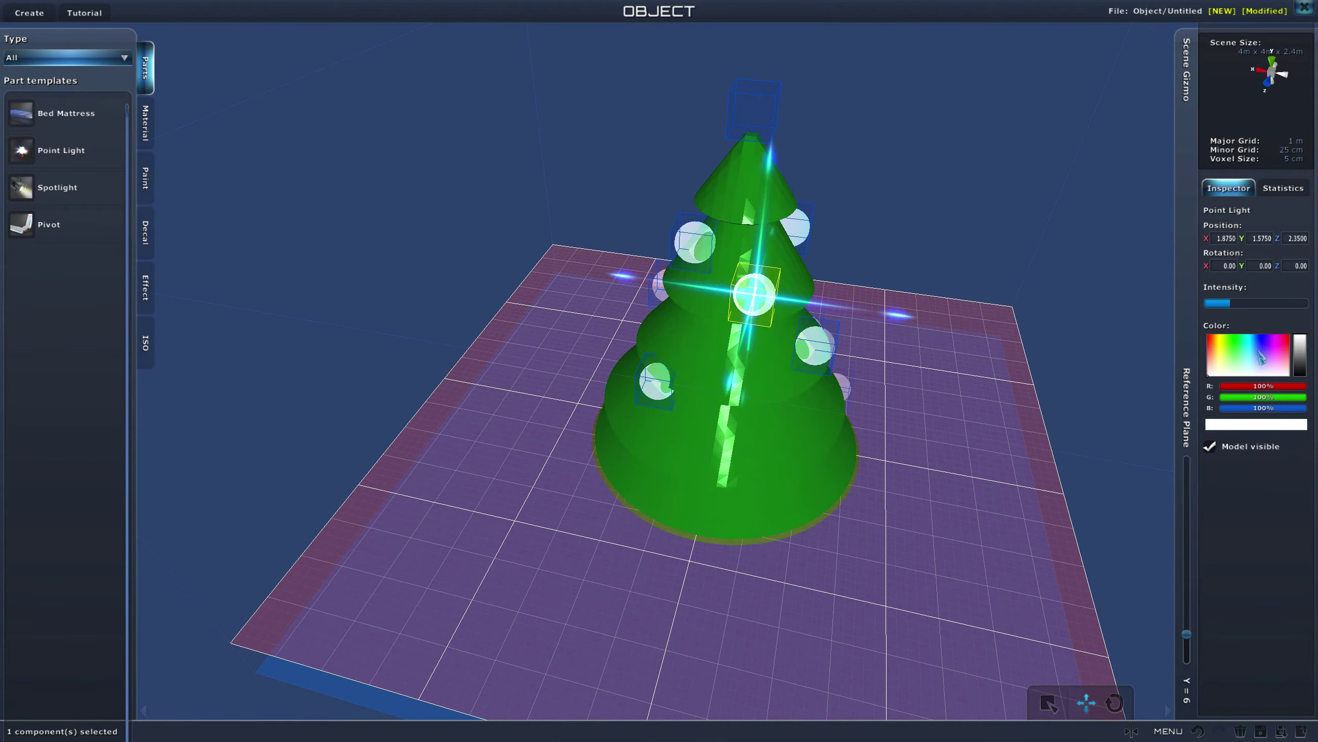
{"action": "left_click_drag", "start_coordinate": [1261, 357], "coordinate": [1289, 353]}
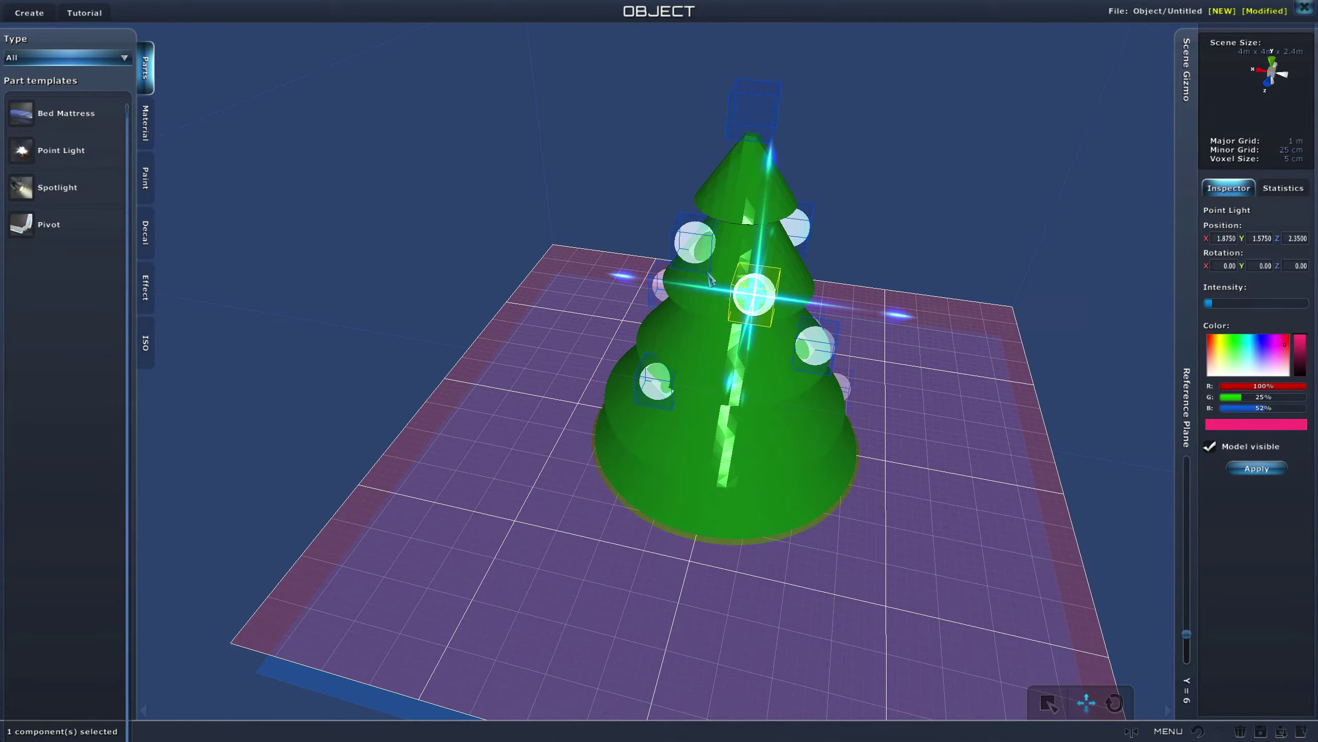
- Colour the second cone's two neighbouring lights pink (100%, 16%, 52%) and orange (100%, 37%, 17%), dim them and hide their models
{"action": "left_click", "coordinate": [697, 248]}
{"action": "left_click", "coordinate": [1283, 343]}
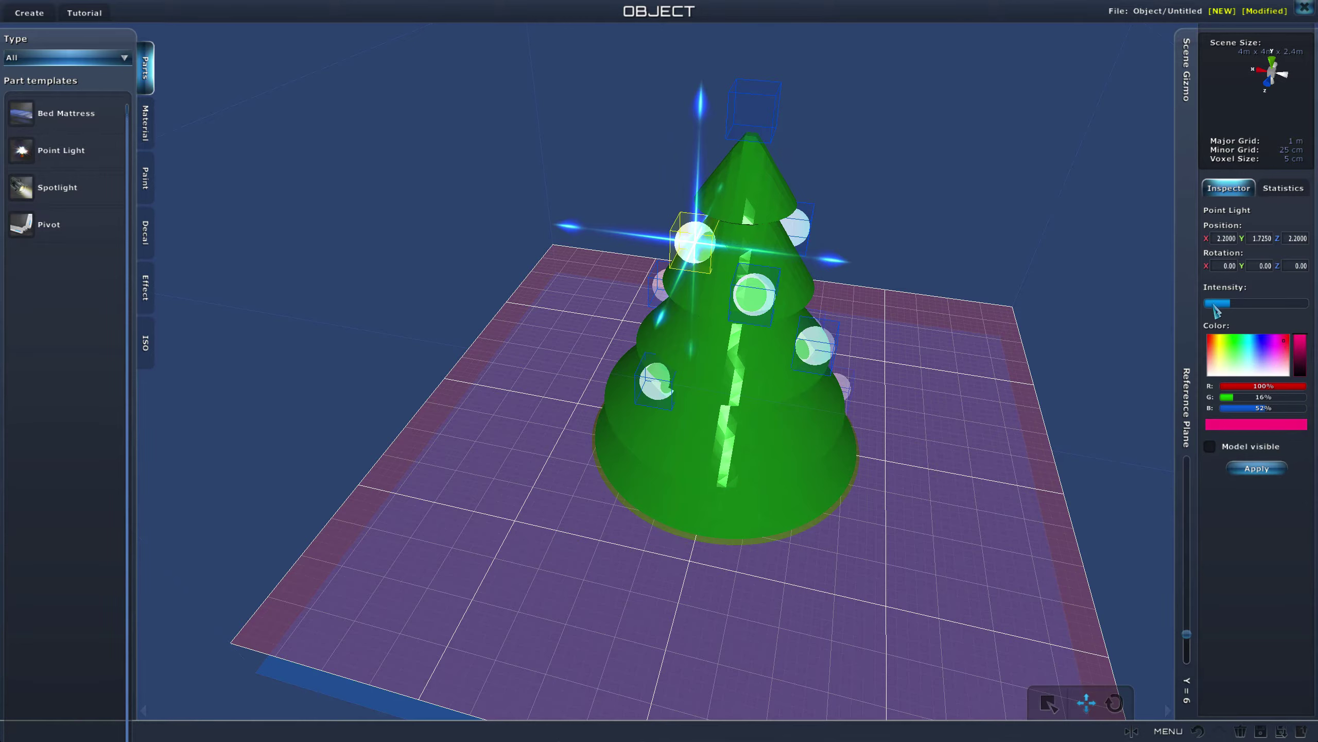
{"action": "left_click", "coordinate": [753, 294]}
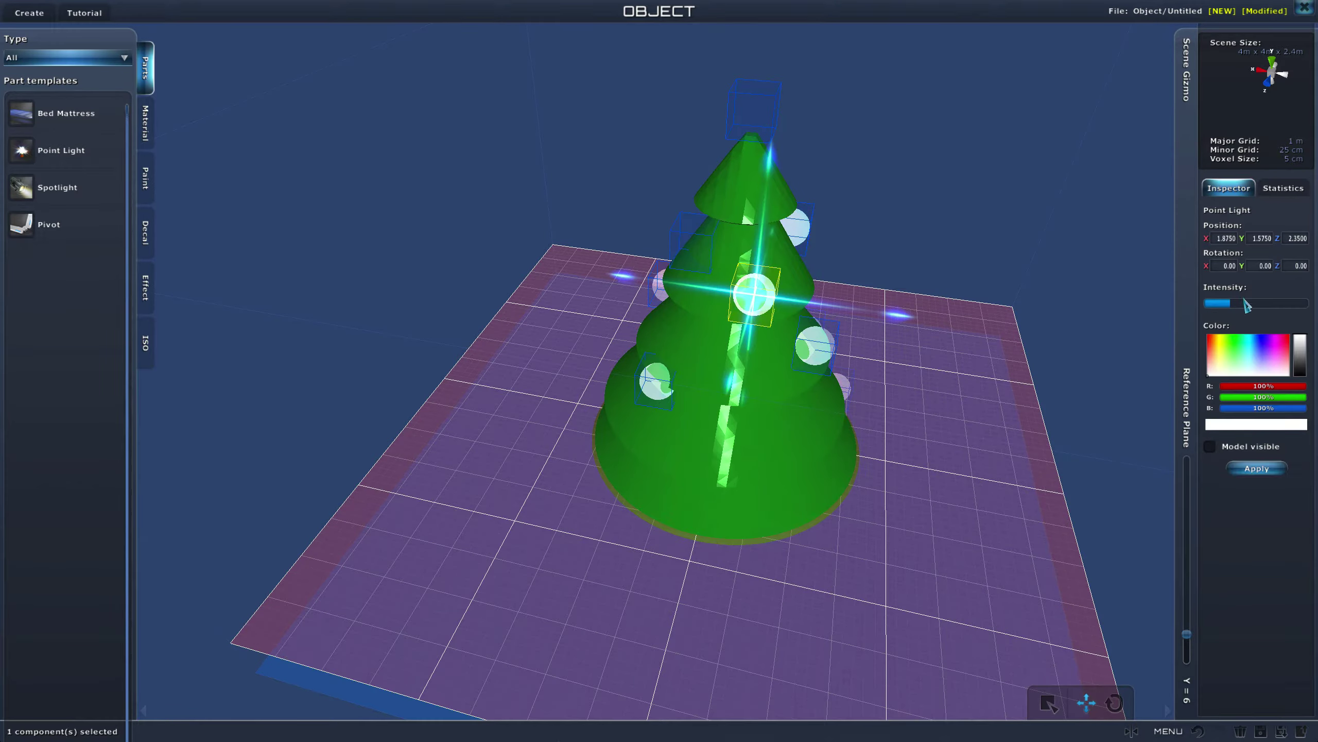
{"action": "left_click", "coordinate": [1214, 347]}
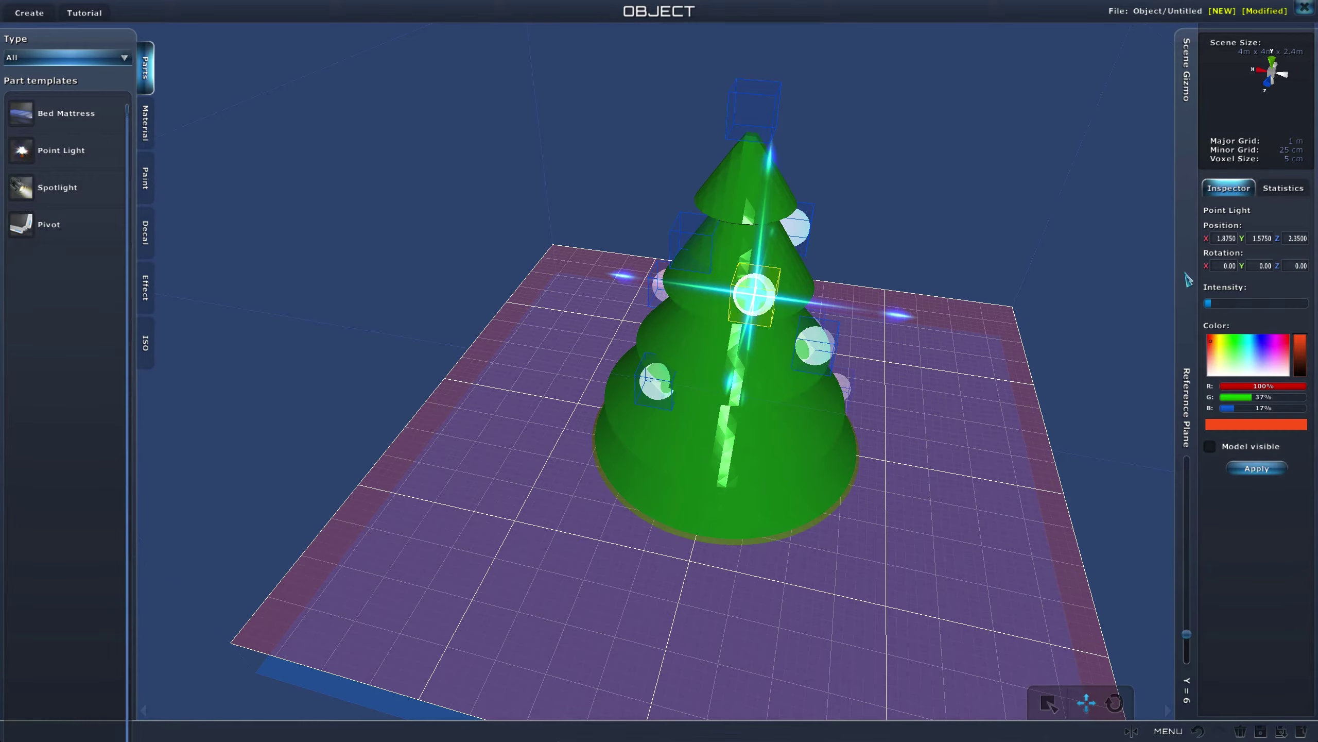
{"action": "left_click", "coordinate": [1236, 469]}
- Make the third cone's front light dim yellow (R 96%, G 100%, B 29%), hide its model and apply
{"action": "right_click_drag", "start_coordinate": [978, 365], "coordinate": [742, 340]}
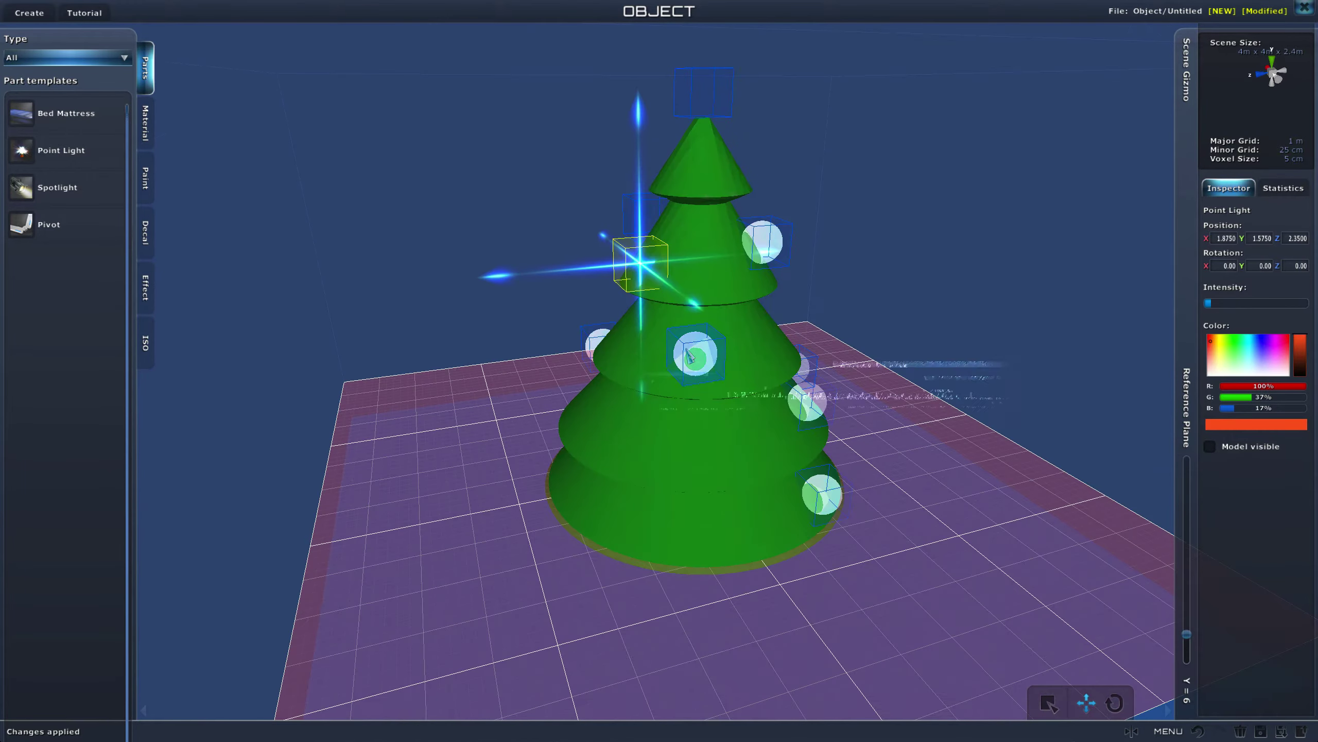
{"action": "left_click", "coordinate": [696, 353]}
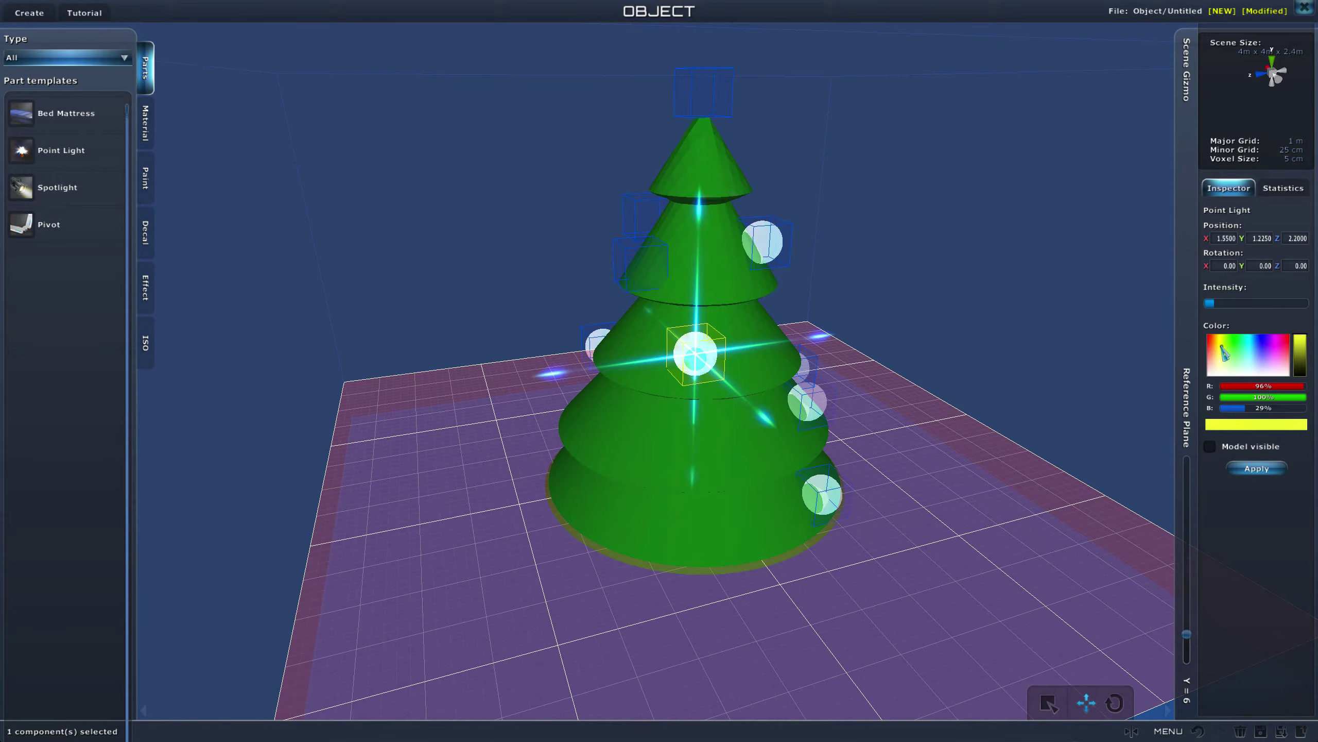
{"action": "left_click", "coordinate": [1265, 472]}
- Make the remaining visible light on the second cone dim violet (R 40%, G 31%, B 100%), hide its model and apply
{"action": "right_click_drag", "start_coordinate": [926, 296], "coordinate": [696, 264]}
{"action": "left_click", "coordinate": [672, 256]}
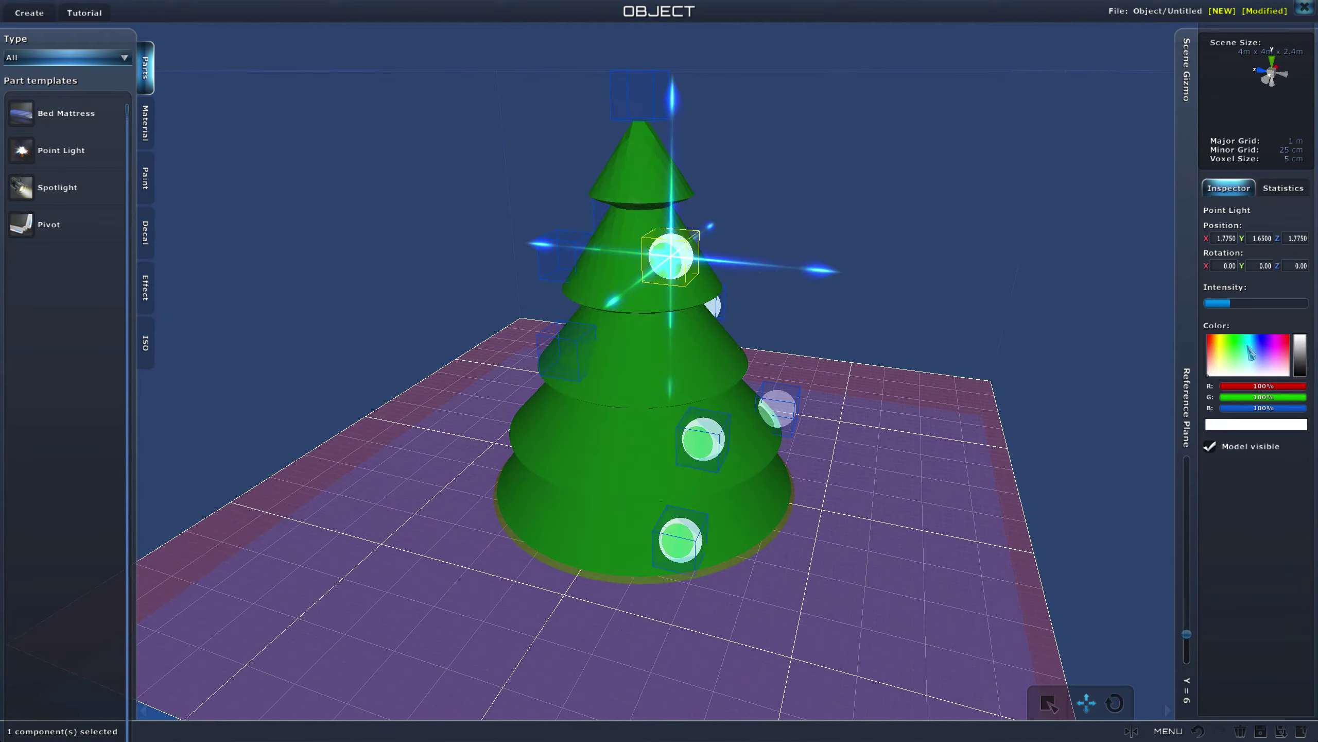
{"action": "left_click", "coordinate": [1264, 349]}
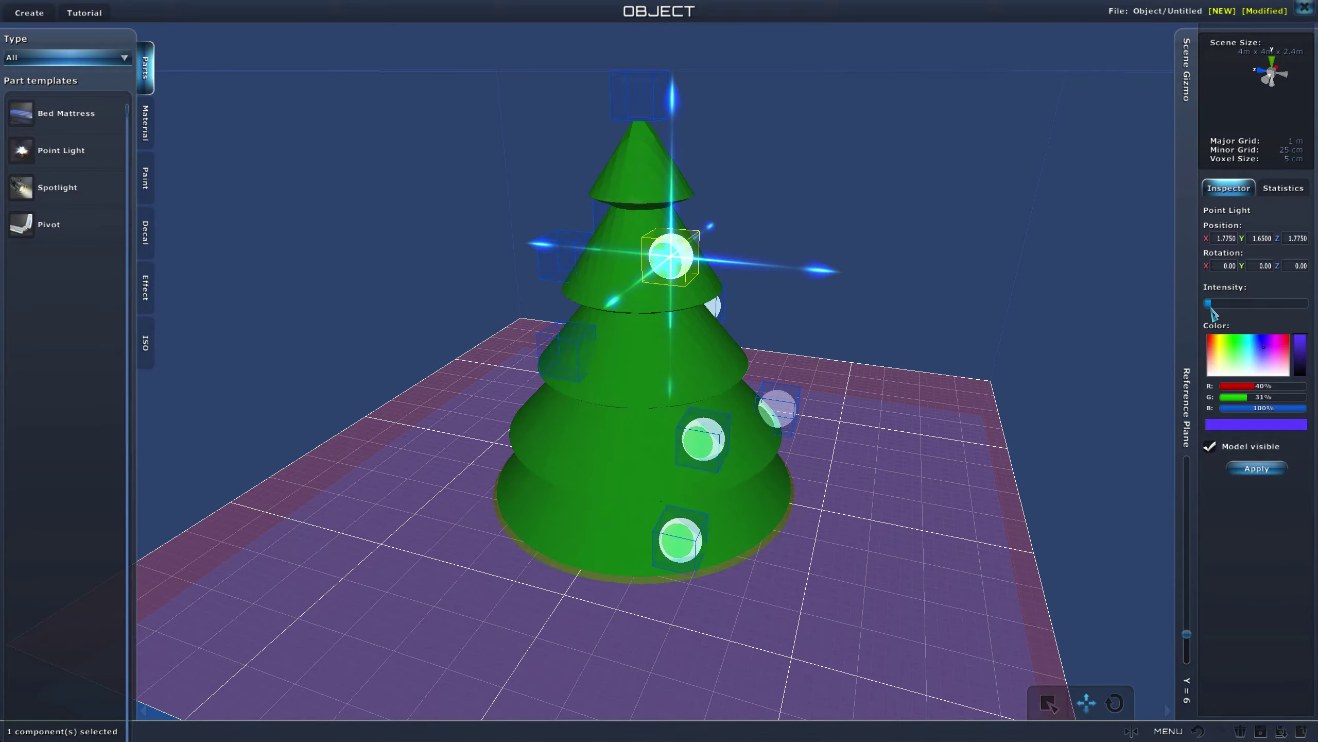
{"action": "left_click", "coordinate": [1250, 468]}
- Give the next white light on the third cone a low-intensity orange colour instead of blue, with its model hidden
{"action": "right_click_drag", "start_coordinate": [895, 403], "coordinate": [662, 360]}
{"action": "left_click", "coordinate": [662, 310]}
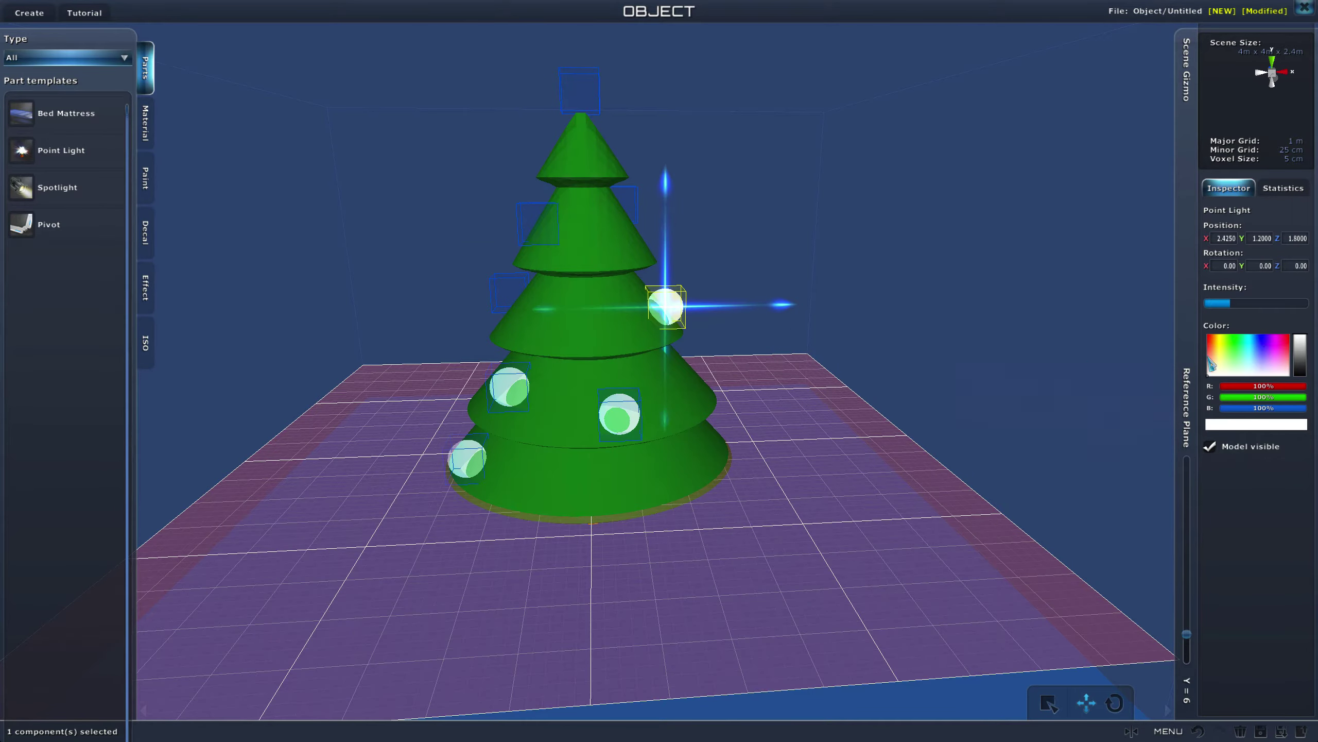
{"action": "left_click", "coordinate": [1265, 347]}
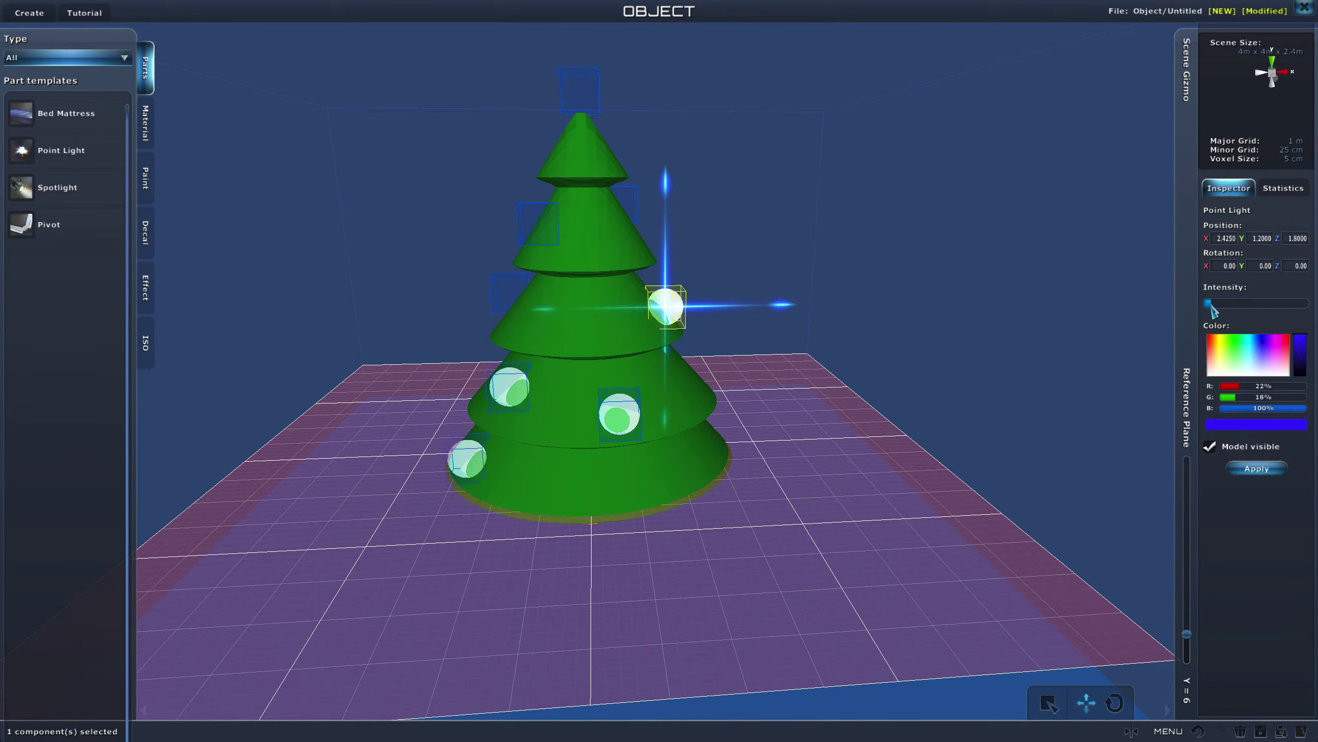
{"action": "left_click", "coordinate": [1218, 359]}
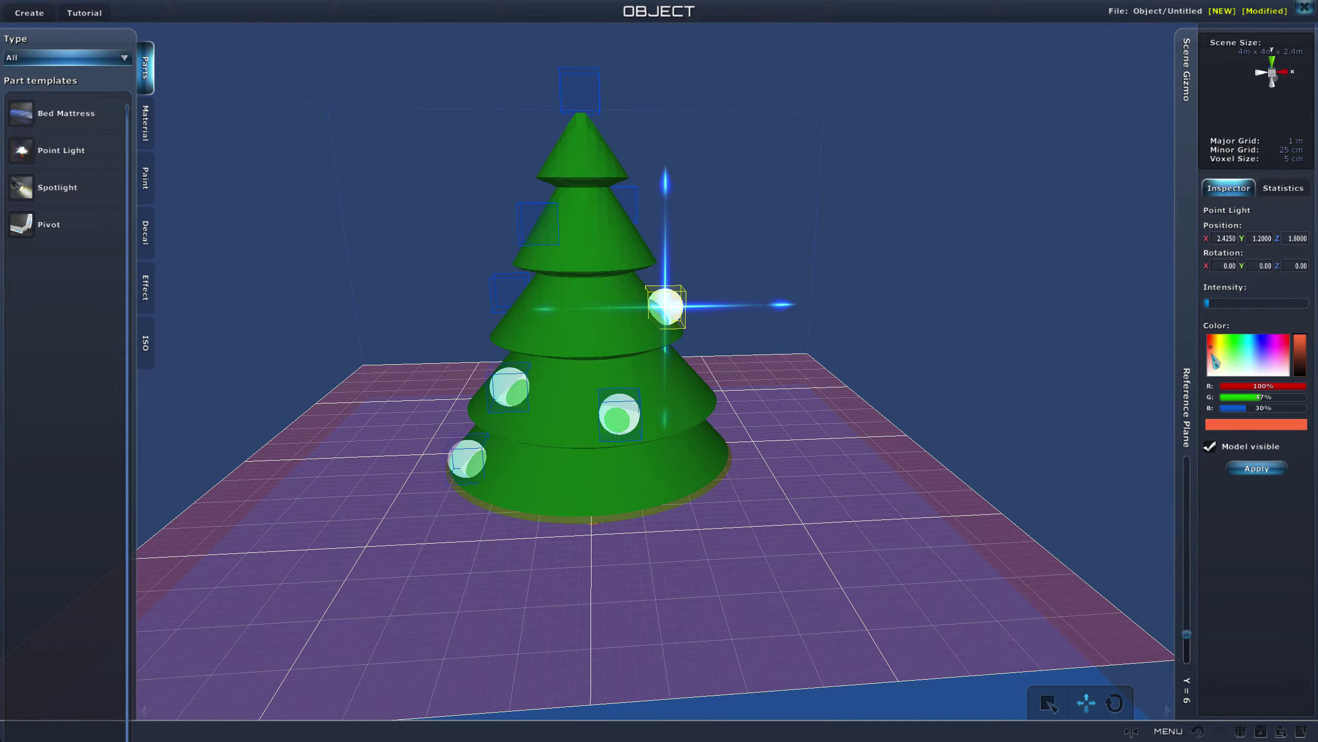
- Make the light near the third cone's lower edge dim blue (R 22%, G 32%, B 100%), with its model hidden
{"action": "right_click_drag", "start_coordinate": [885, 420], "coordinate": [713, 366]}
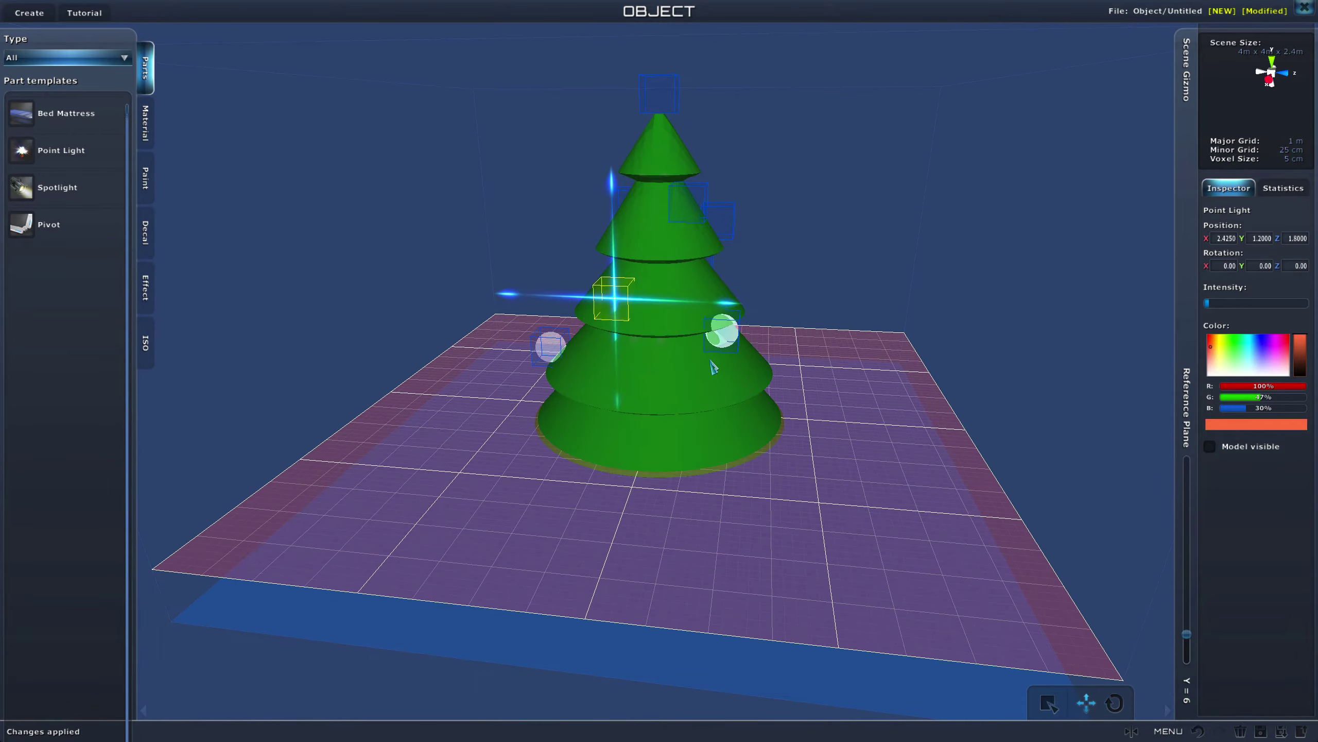
{"action": "left_click", "coordinate": [723, 332]}
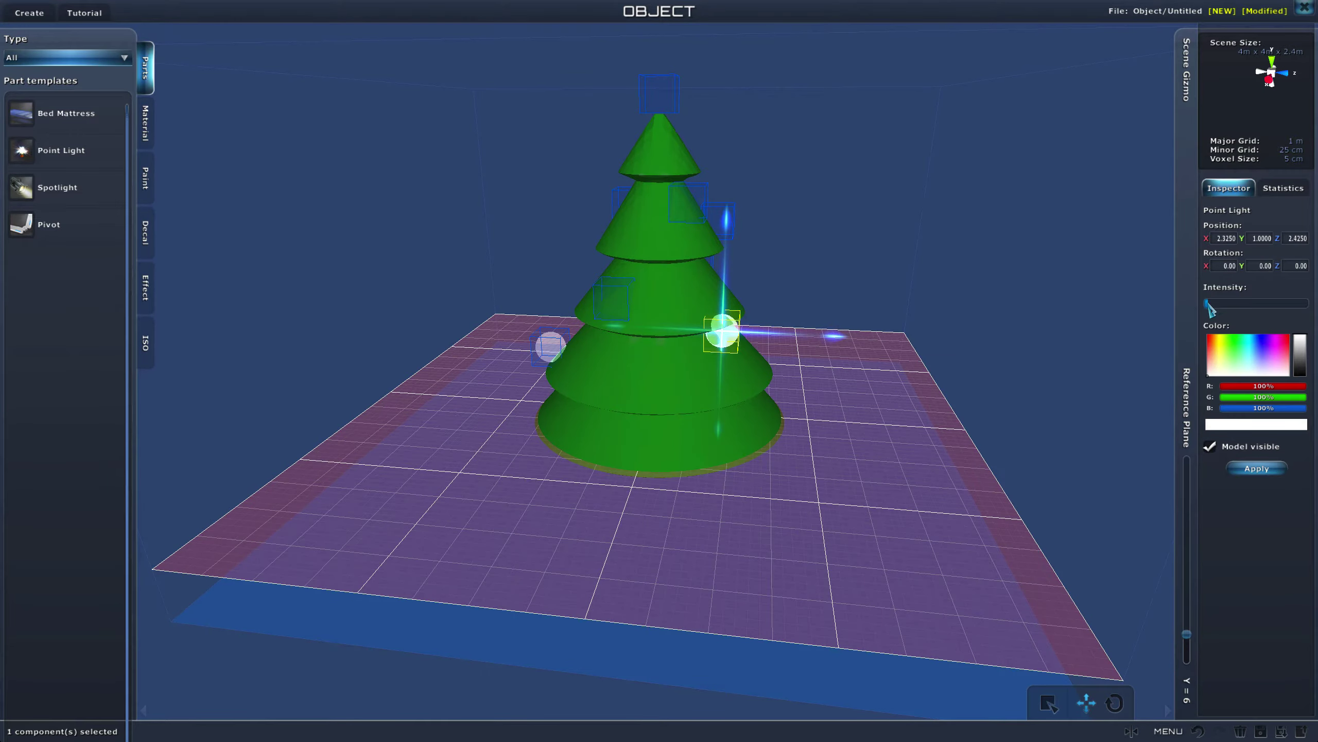
{"action": "left_click", "coordinate": [1237, 349]}
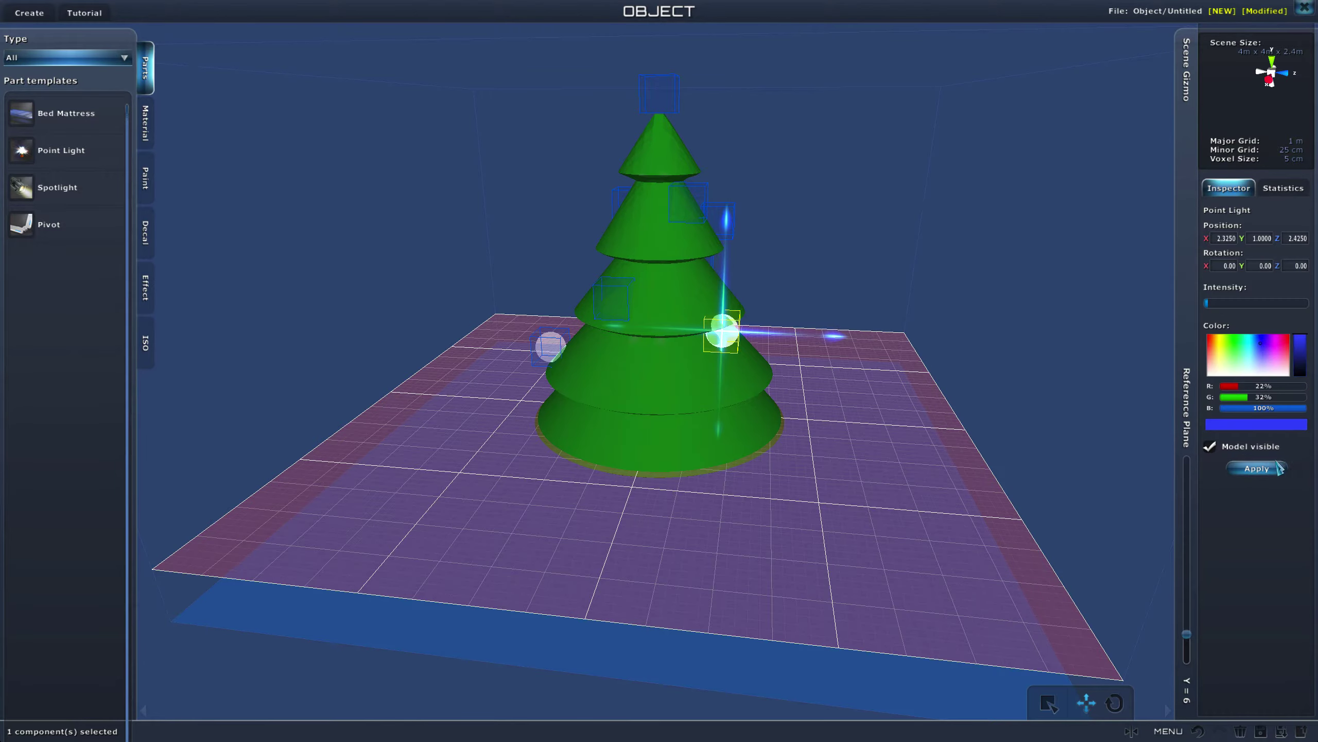
- Make the nearest light on the fourth cone dim pinkish red (R 100%, G 17%, B 37%), hide its model and apply
{"action": "right_click_drag", "start_coordinate": [955, 511], "coordinate": [879, 527]}
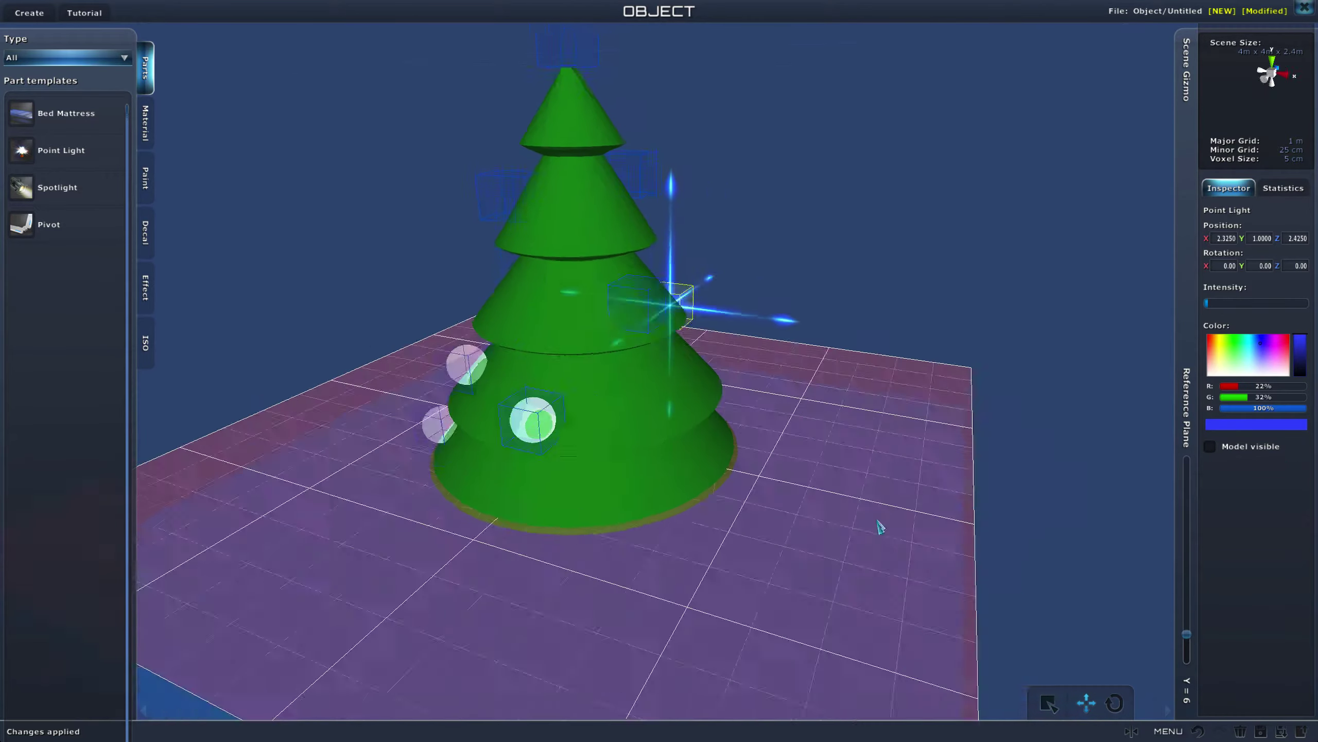
{"action": "left_click", "coordinate": [568, 434]}
{"action": "left_click", "coordinate": [1215, 349]}
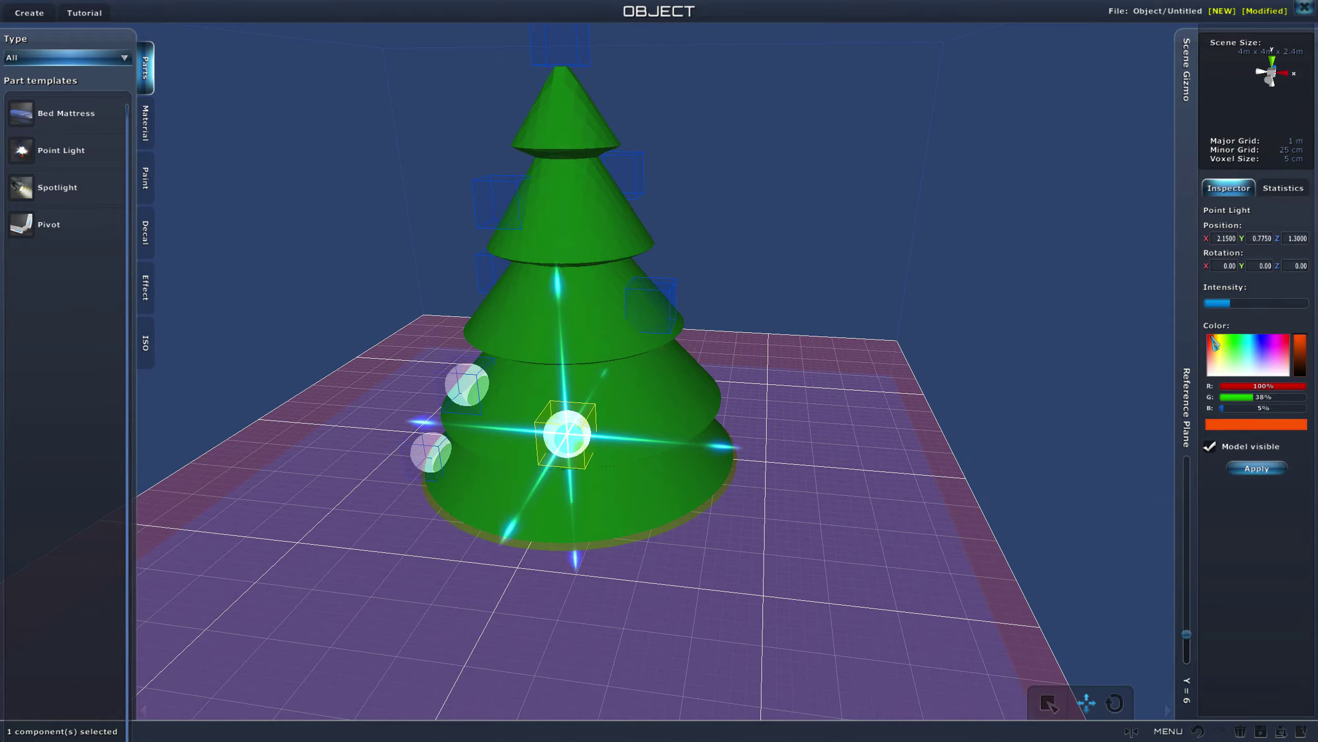
{"action": "left_click_drag", "start_coordinate": [1213, 341], "coordinate": [1284, 341]}
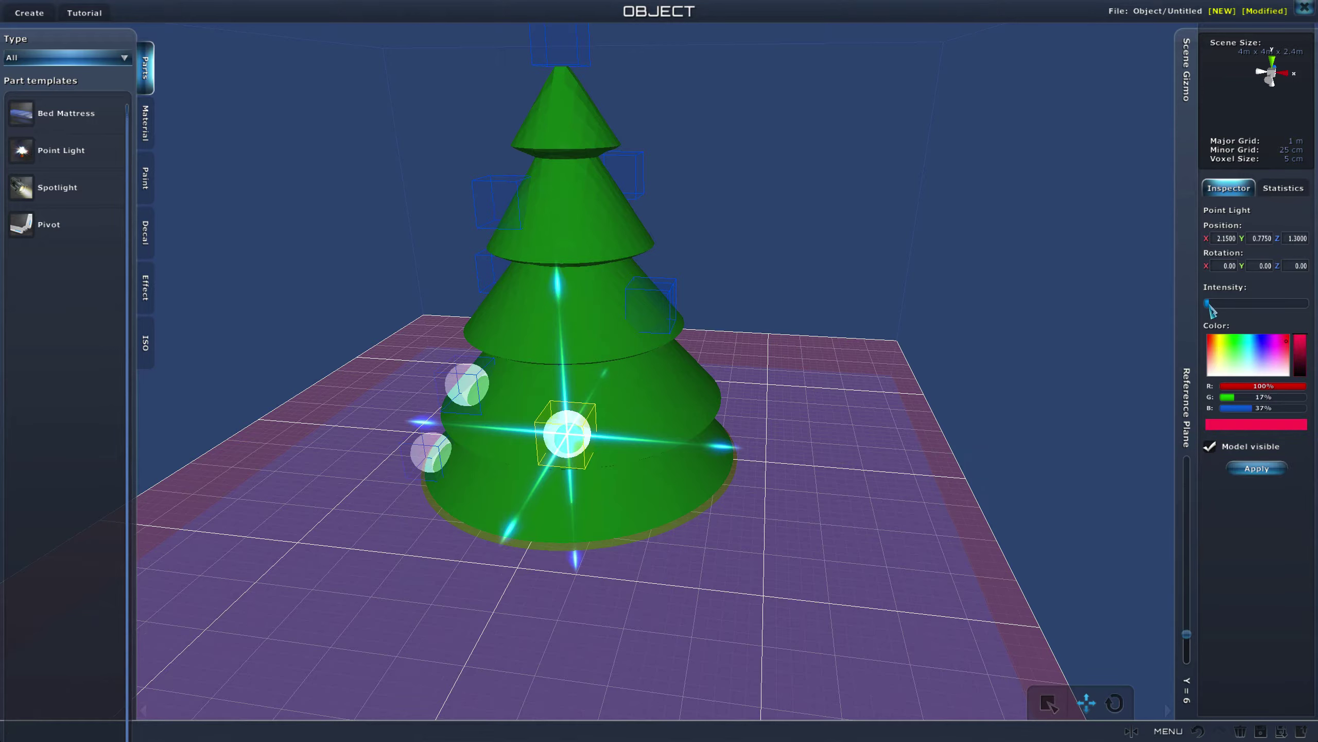
{"action": "left_click", "coordinate": [1213, 449]}
{"action": "left_click", "coordinate": [1249, 468]}
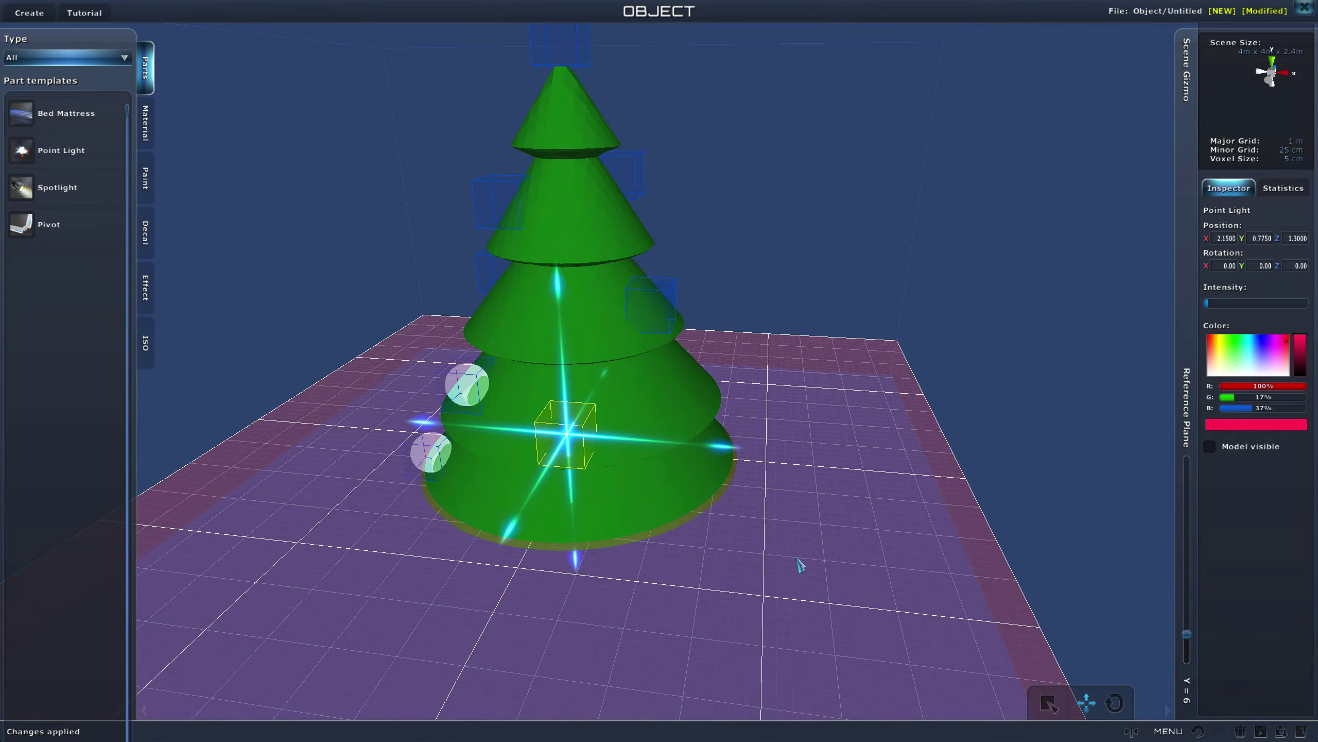
- Make the other light on the fourth cone a dim light blue, hide its model and apply
{"action": "right_click_drag", "start_coordinate": [798, 560], "coordinate": [838, 550]}
{"action": "left_click", "coordinate": [629, 439]}
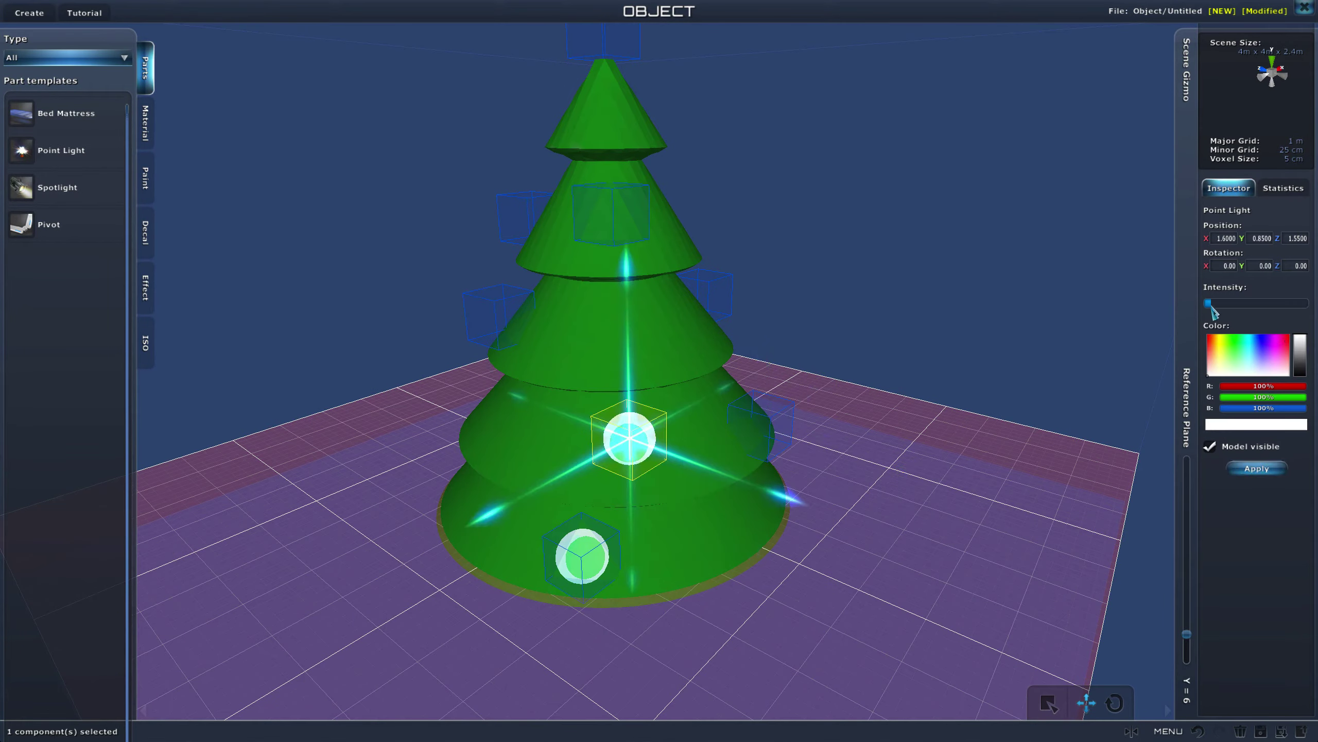
{"action": "left_click_drag", "start_coordinate": [1268, 345], "coordinate": [1259, 348]}
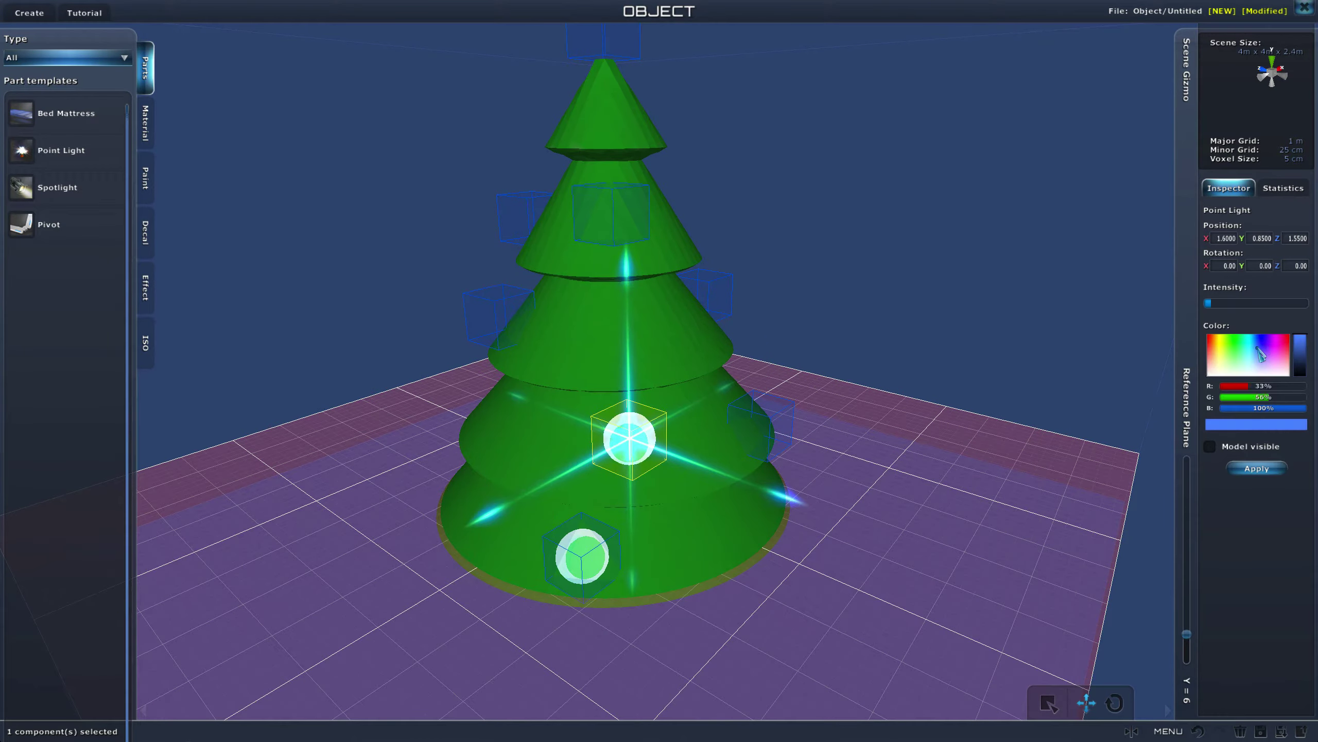
{"action": "left_click", "coordinate": [1258, 469]}
- Make the lowest cone's light dim red (R 100%, G 13%, B 28%), hide its model and apply
{"action": "key", "text": "Tab"}
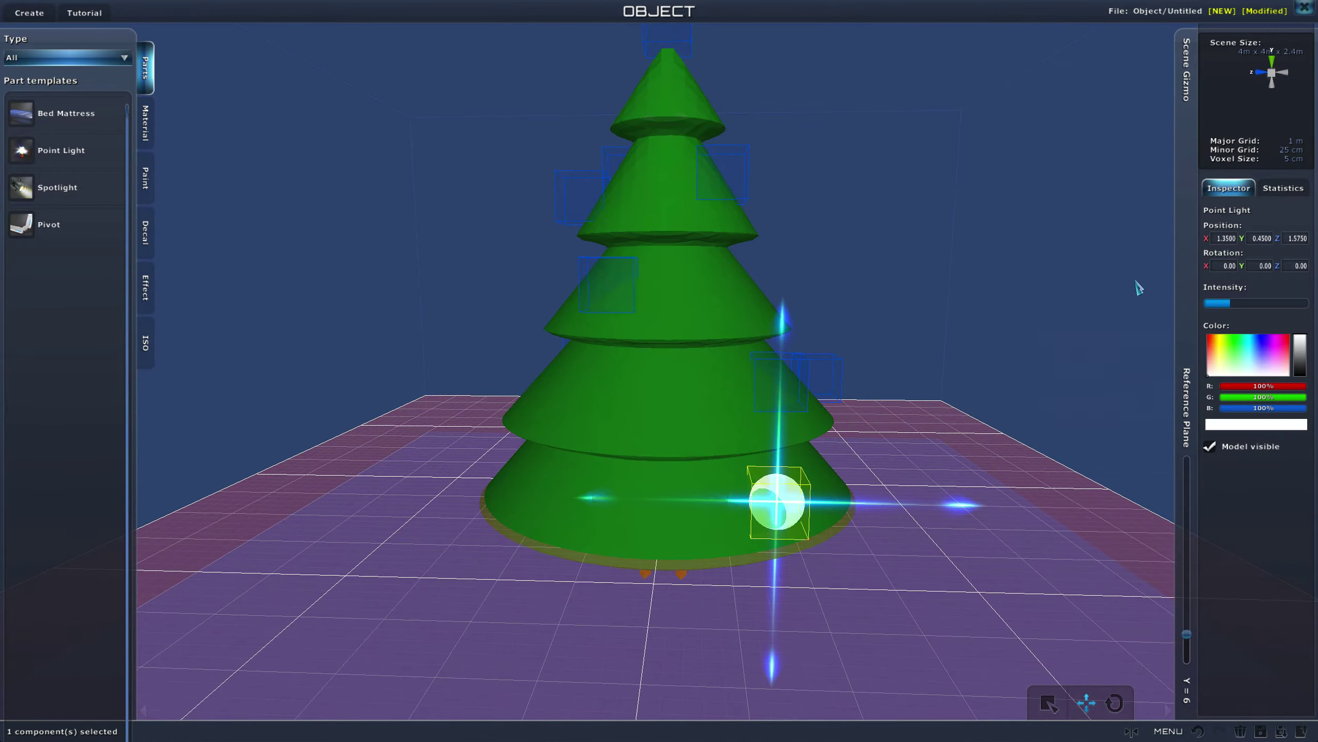
{"action": "left_click", "coordinate": [1290, 341]}
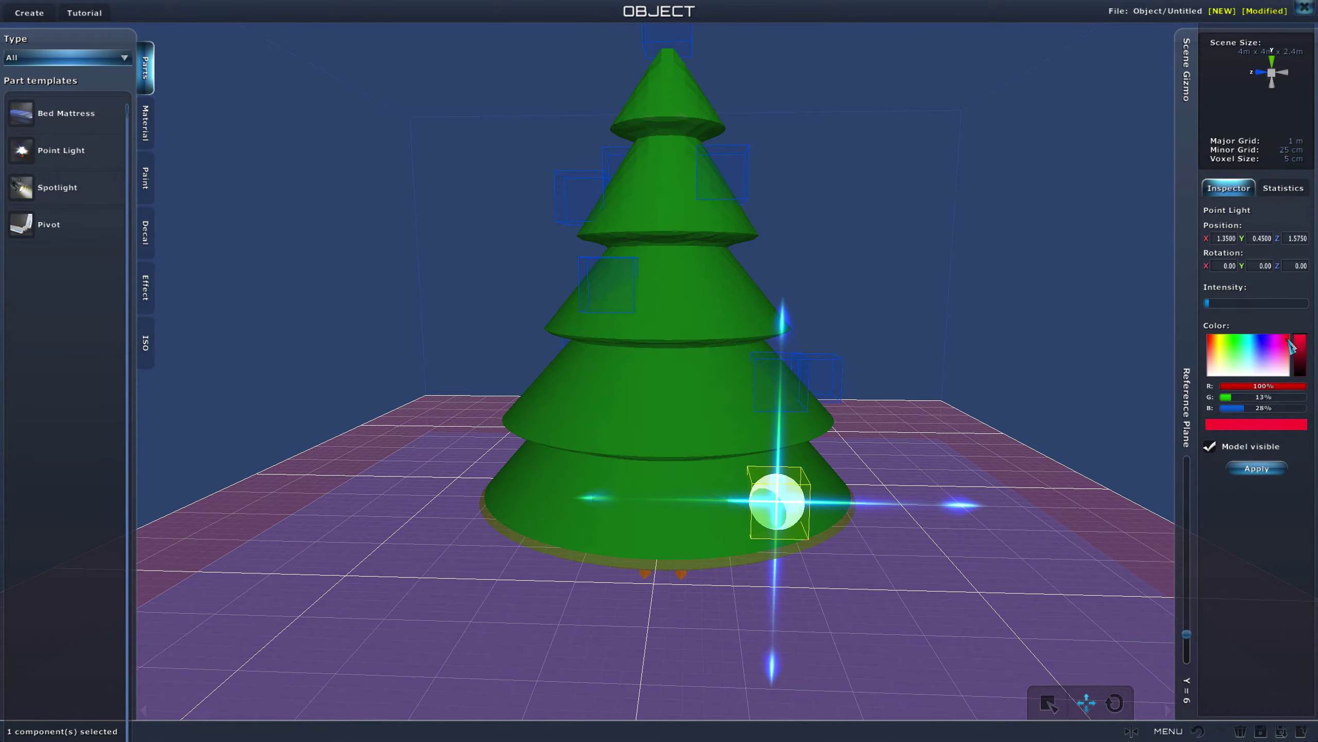
{"action": "left_click", "coordinate": [1257, 468]}
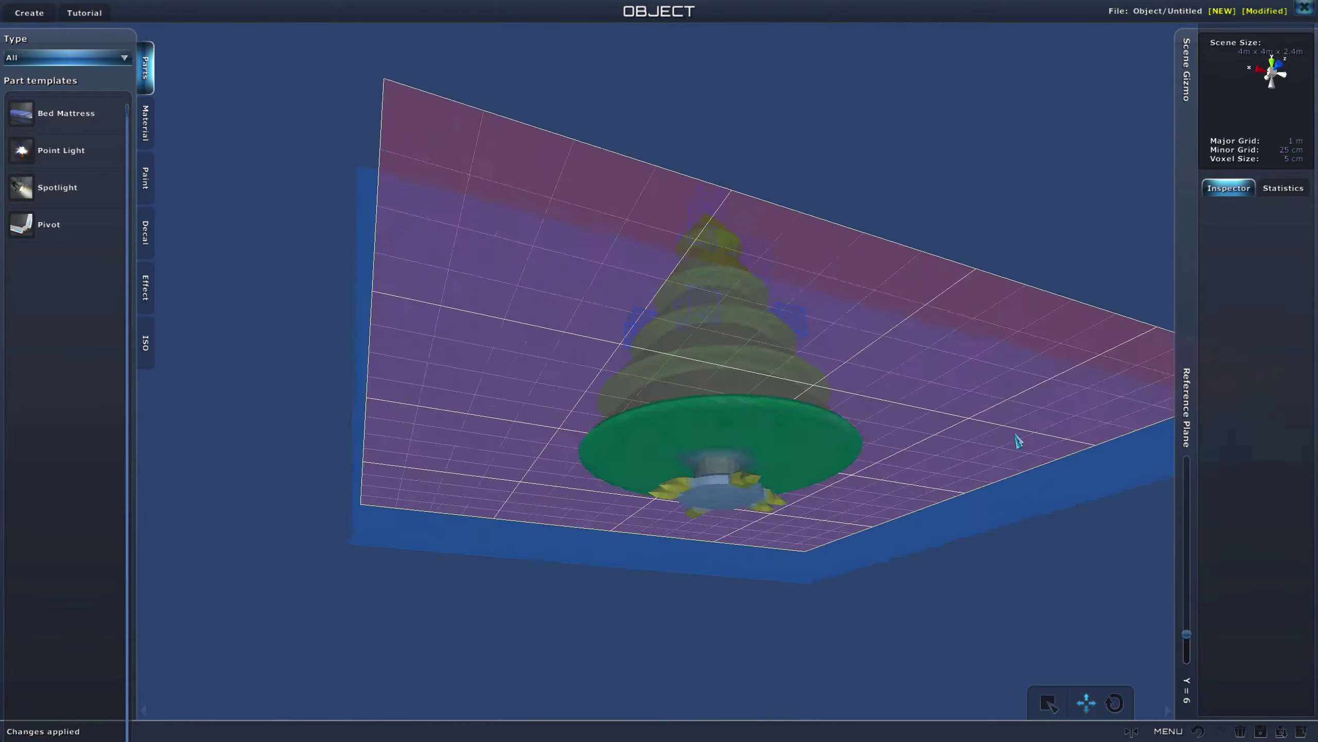
- Place two new point lights on the tree, one on the fourth cone and one on the lowest cone
{"action": "right_click_drag", "start_coordinate": [1014, 434], "coordinate": [706, 385]}
{"action": "scroll", "coordinate": [594, 621], "scroll_direction": "down", "scroll_amount": 4}
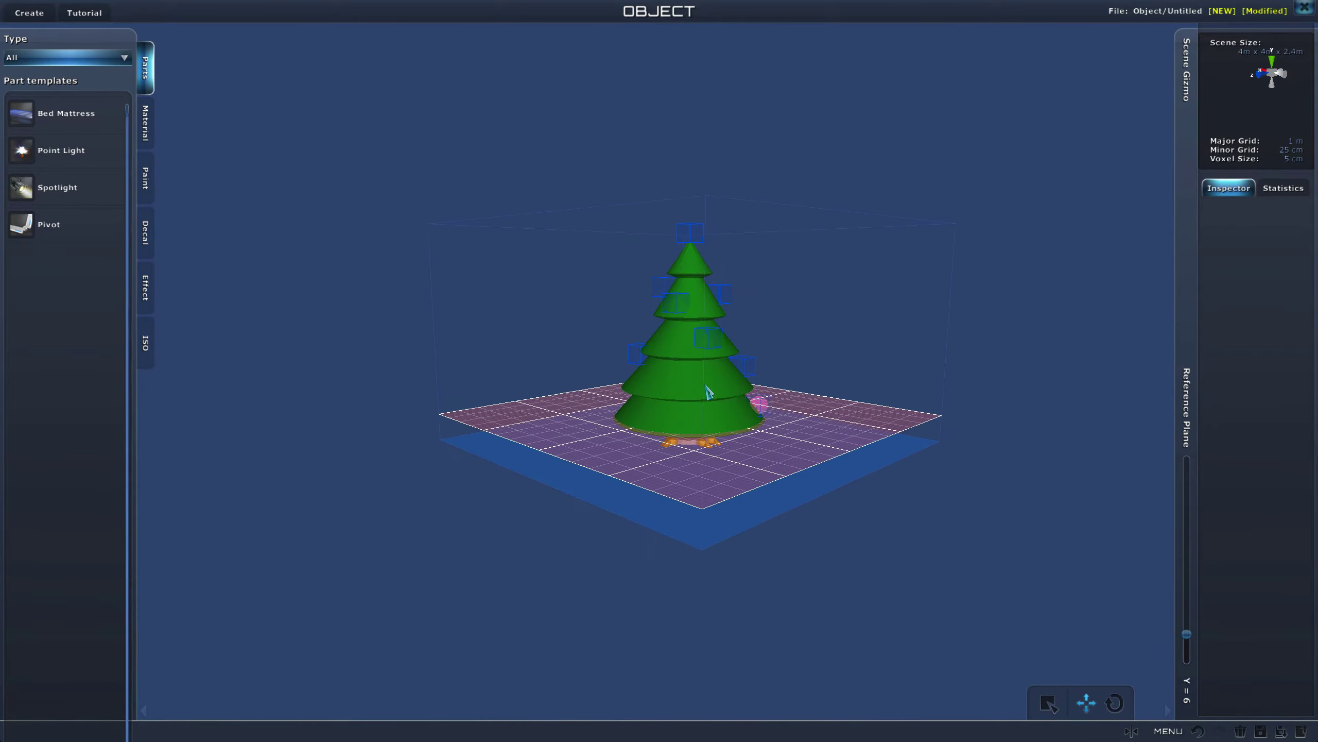
{"action": "scroll", "coordinate": [711, 475], "scroll_direction": "up", "scroll_amount": 2}
{"action": "left_click", "coordinate": [43, 155]}
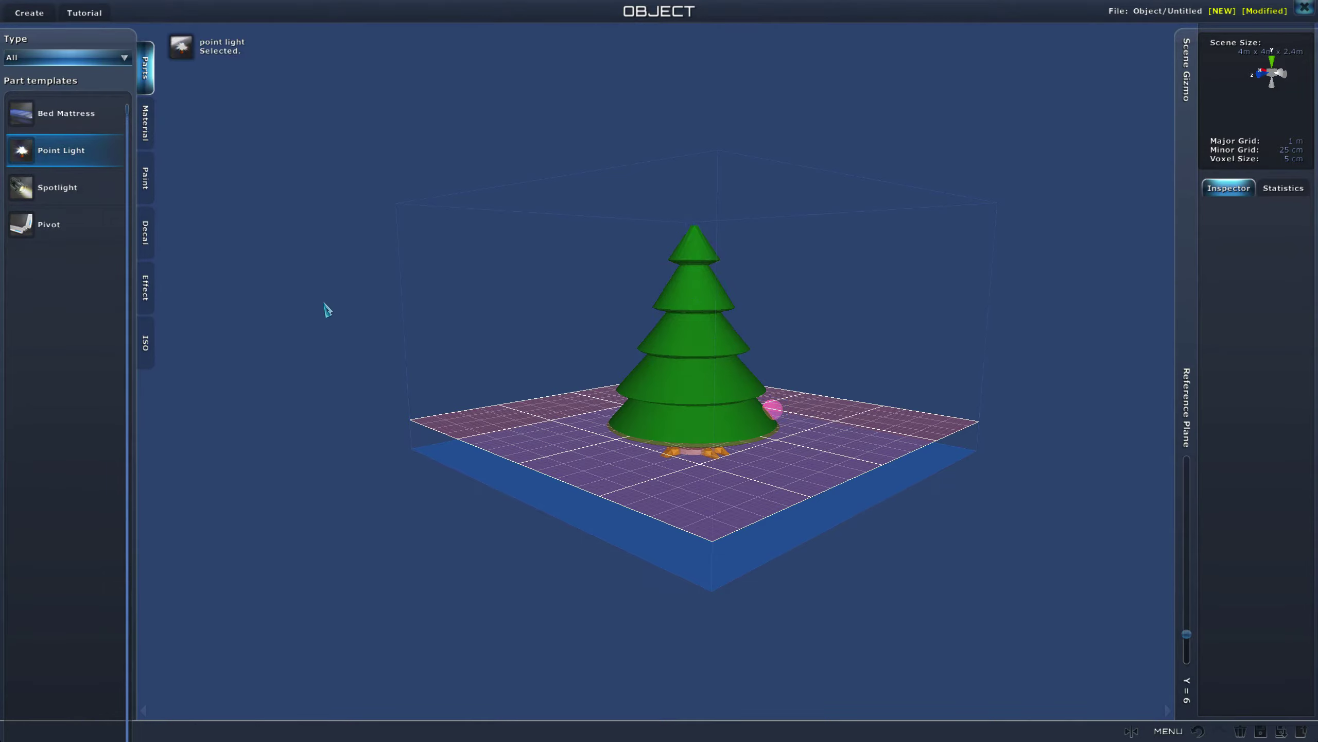
{"action": "scroll", "coordinate": [586, 397], "scroll_direction": "up", "scroll_amount": 5}
{"action": "left_click", "coordinate": [668, 432]}
{"action": "left_click", "coordinate": [786, 585]}
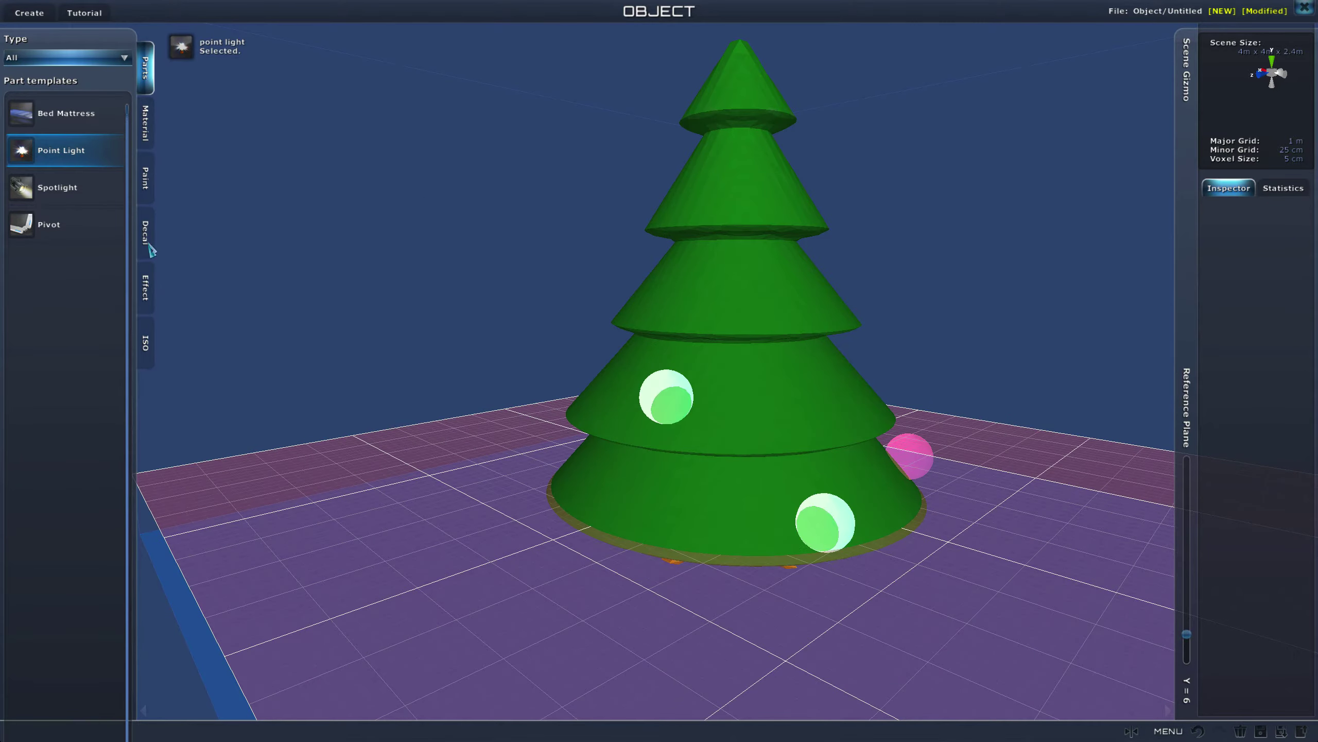
{"action": "left_click", "coordinate": [151, 107]}
{"action": "left_click", "coordinate": [148, 83]}
- Hide the model of the red light on the lowest cone and apply the change
{"action": "right_click_drag", "start_coordinate": [355, 326], "coordinate": [322, 424]}
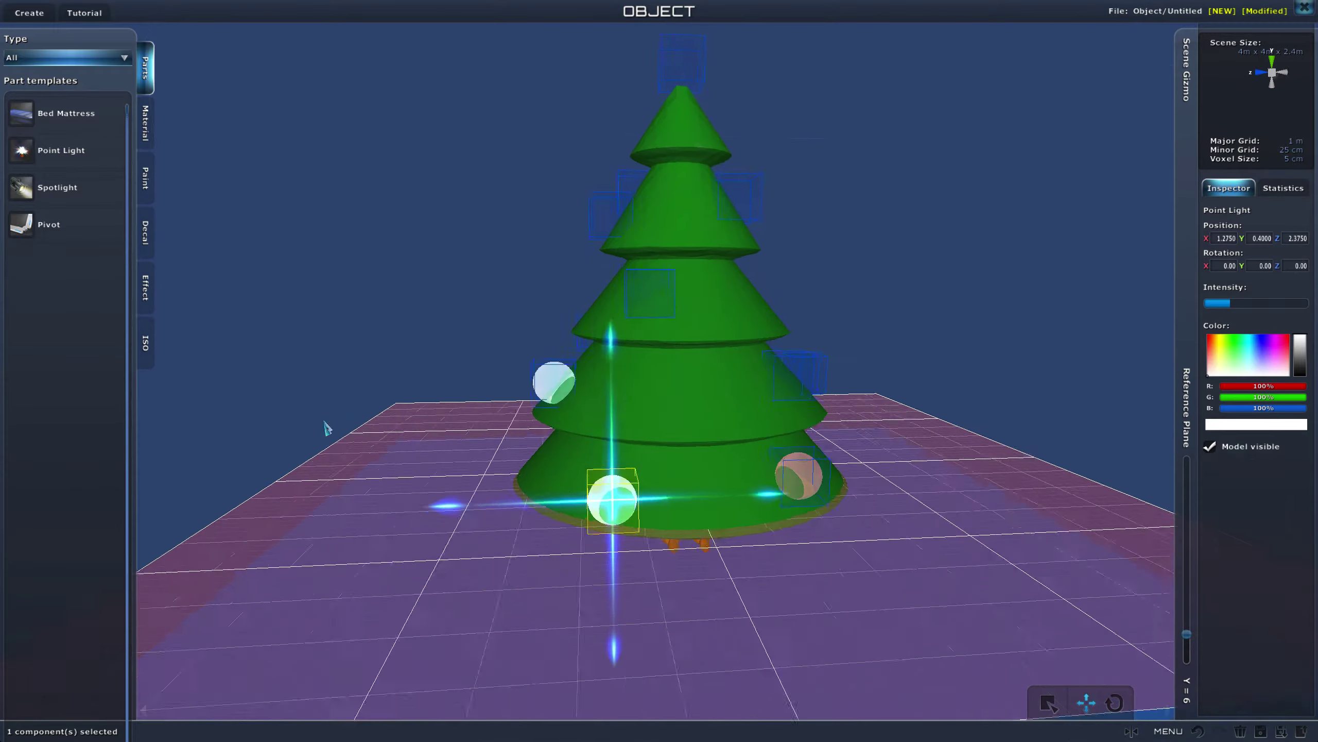
{"action": "left_click", "coordinate": [787, 477]}
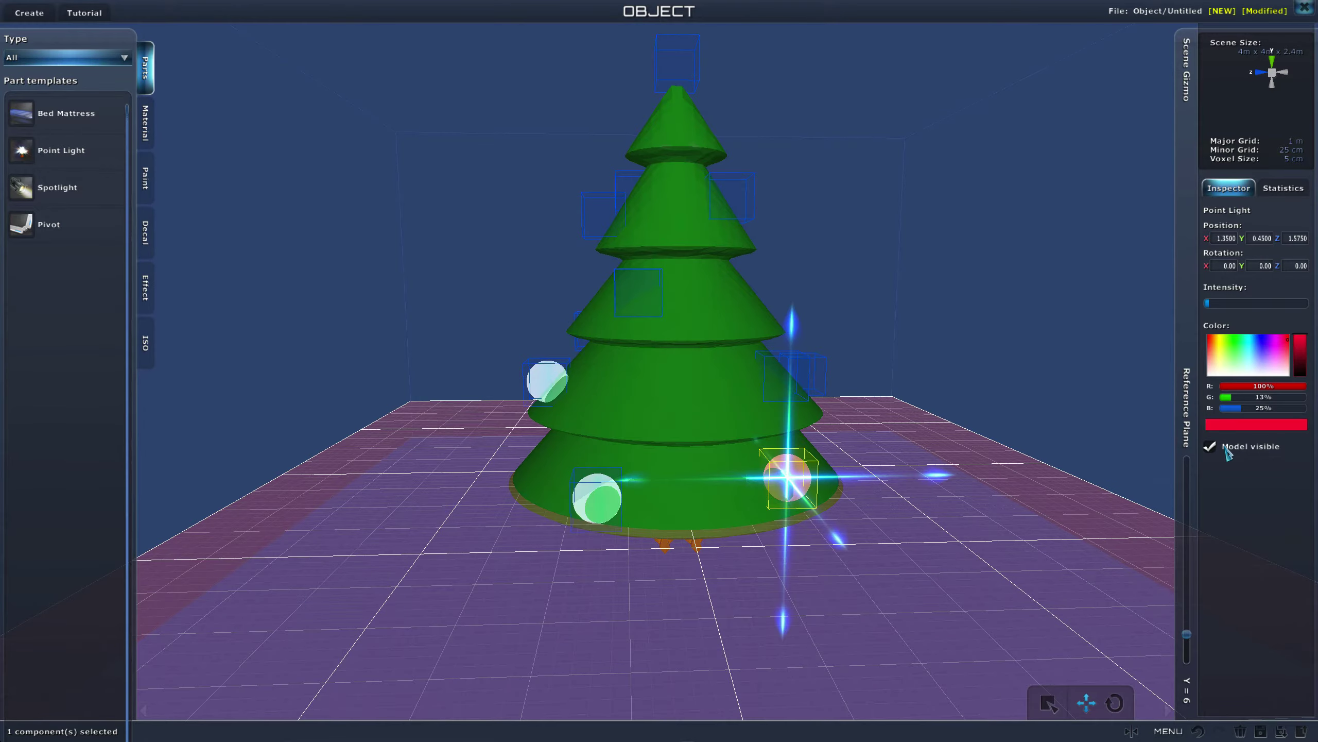
{"action": "left_click", "coordinate": [1264, 472]}
- Fit both white lights against the tree, moving the lowest cone's light to X 1.4, Y 0.5 and lowering the fourth cone's light to Y 0.75
{"action": "right_click_drag", "start_coordinate": [909, 593], "coordinate": [997, 576]}
{"action": "left_click", "coordinate": [683, 385]}
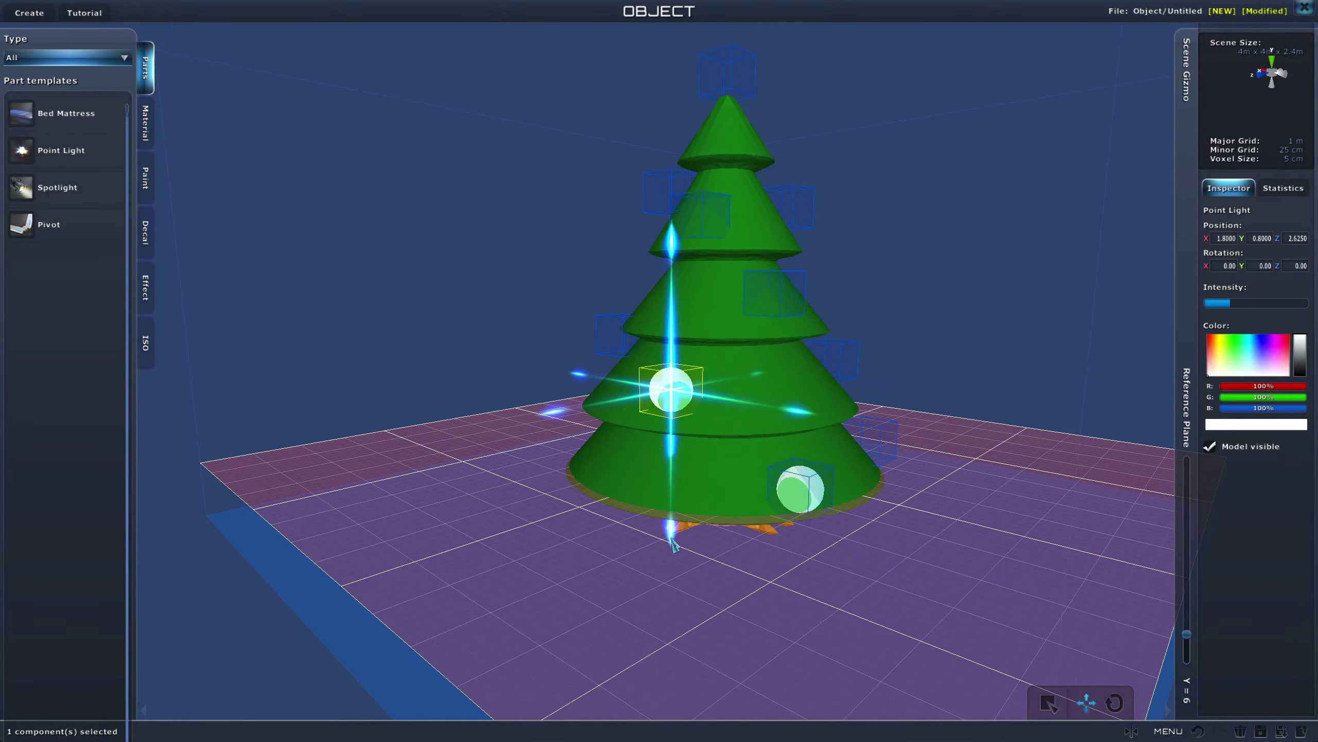
{"action": "middle_click_drag", "start_coordinate": [682, 385], "coordinate": [810, 488]}
{"action": "left_click", "coordinate": [874, 448]}
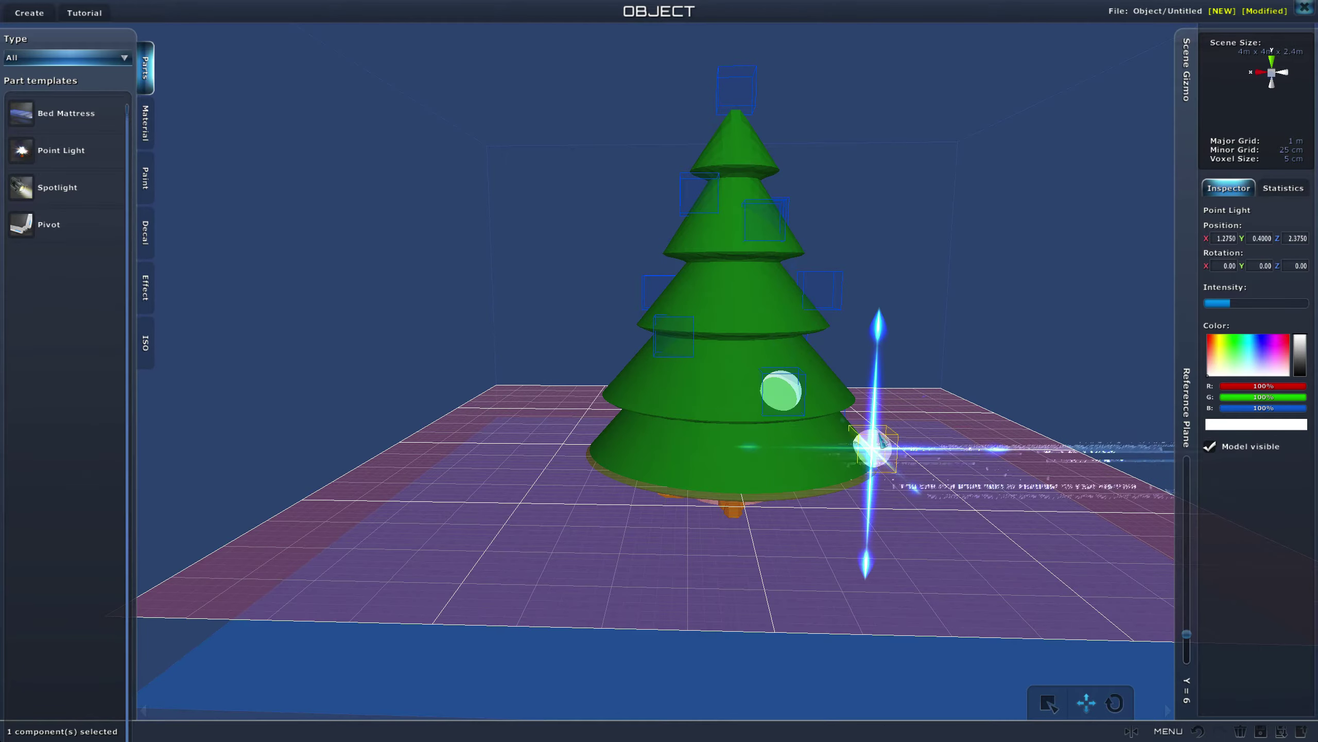
{"action": "left_click_drag", "start_coordinate": [878, 347], "coordinate": [880, 318]}
{"action": "left_click_drag", "start_coordinate": [826, 420], "coordinate": [719, 426]}
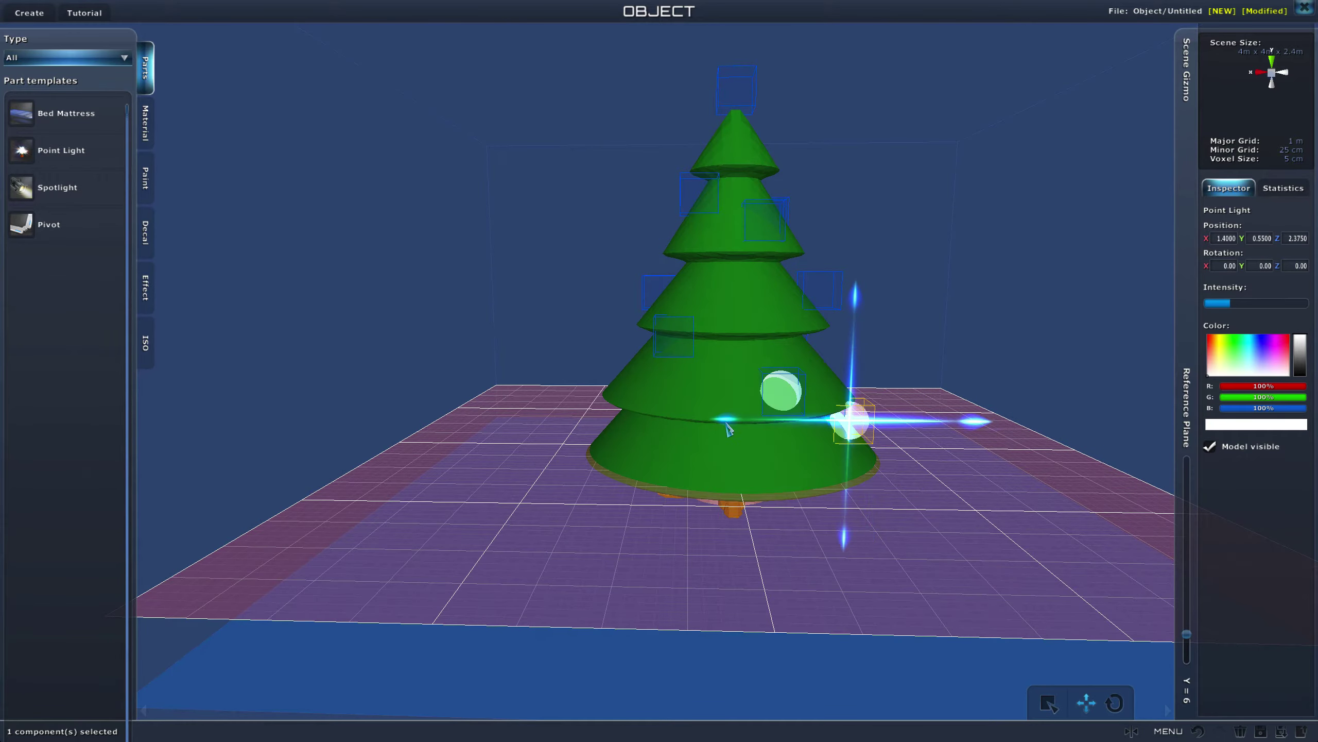
{"action": "left_click_drag", "start_coordinate": [845, 539], "coordinate": [845, 545]}
{"action": "middle_click_drag", "start_coordinate": [845, 545], "coordinate": [788, 537]}
- Make the new fourth-cone light dim magenta (R 100%, G 23%, B 76%), hide its model and apply
{"action": "left_click", "coordinate": [760, 399]}
{"action": "left_click", "coordinate": [1278, 349]}
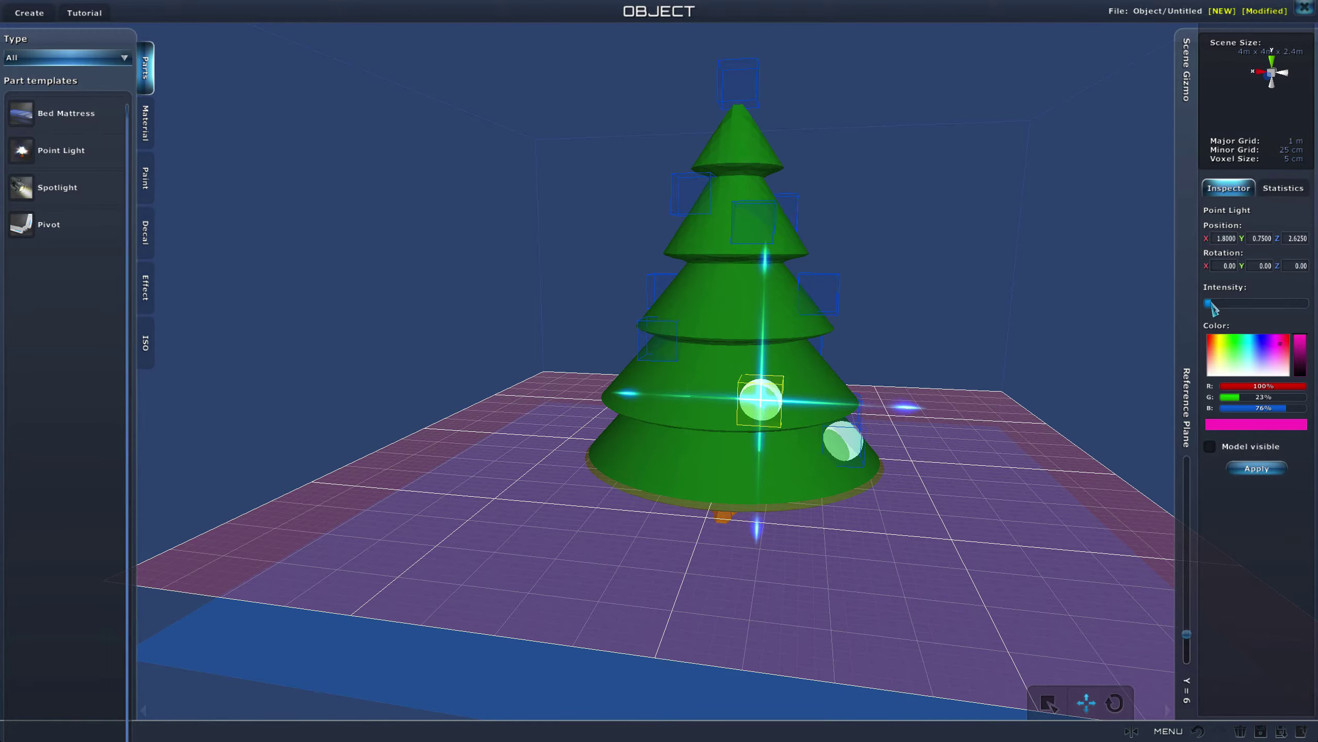
{"action": "left_click", "coordinate": [1254, 468]}
- Dim the white light on the lowest cone, hide its model, give it a pinkish colour and apply
{"action": "middle_click_drag", "start_coordinate": [993, 516], "coordinate": [917, 520]}
{"action": "left_click", "coordinate": [812, 461]}
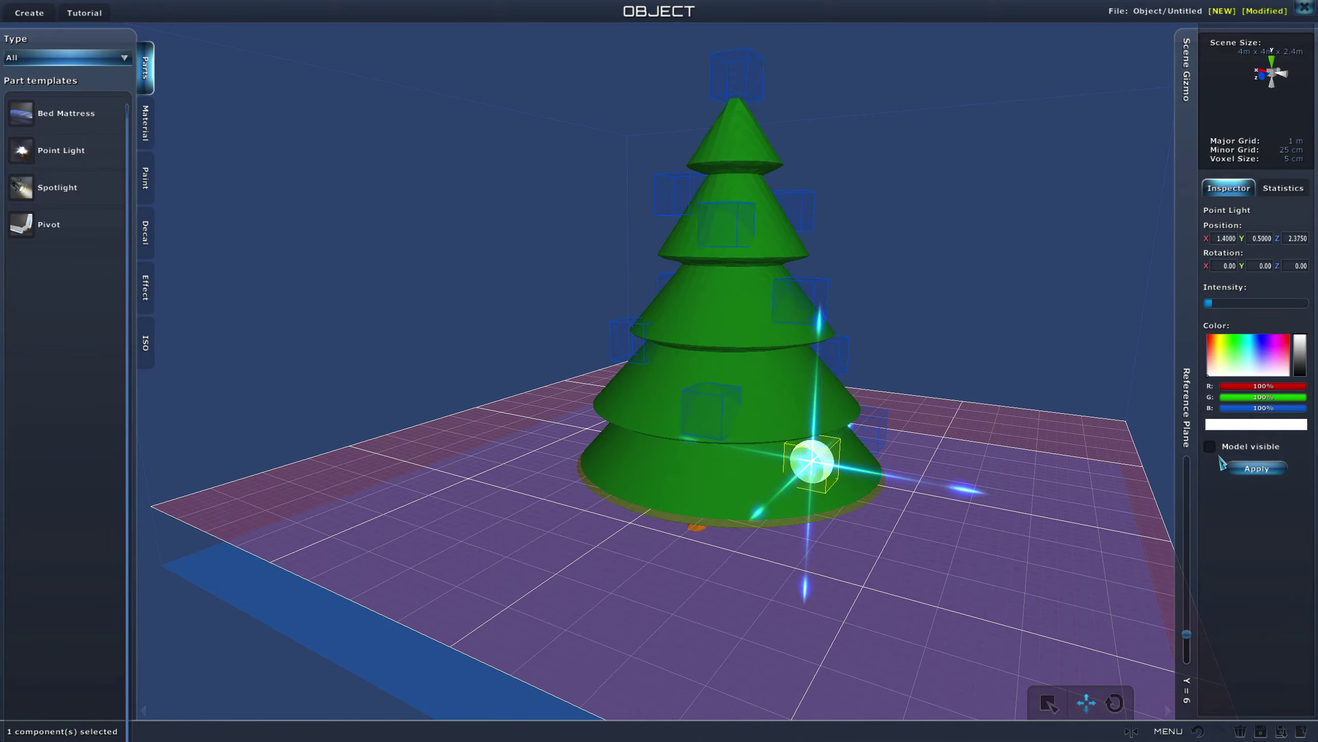
{"action": "left_click", "coordinate": [1249, 468]}
{"action": "scroll", "coordinate": [936, 496], "scroll_direction": "down", "scroll_amount": 1}
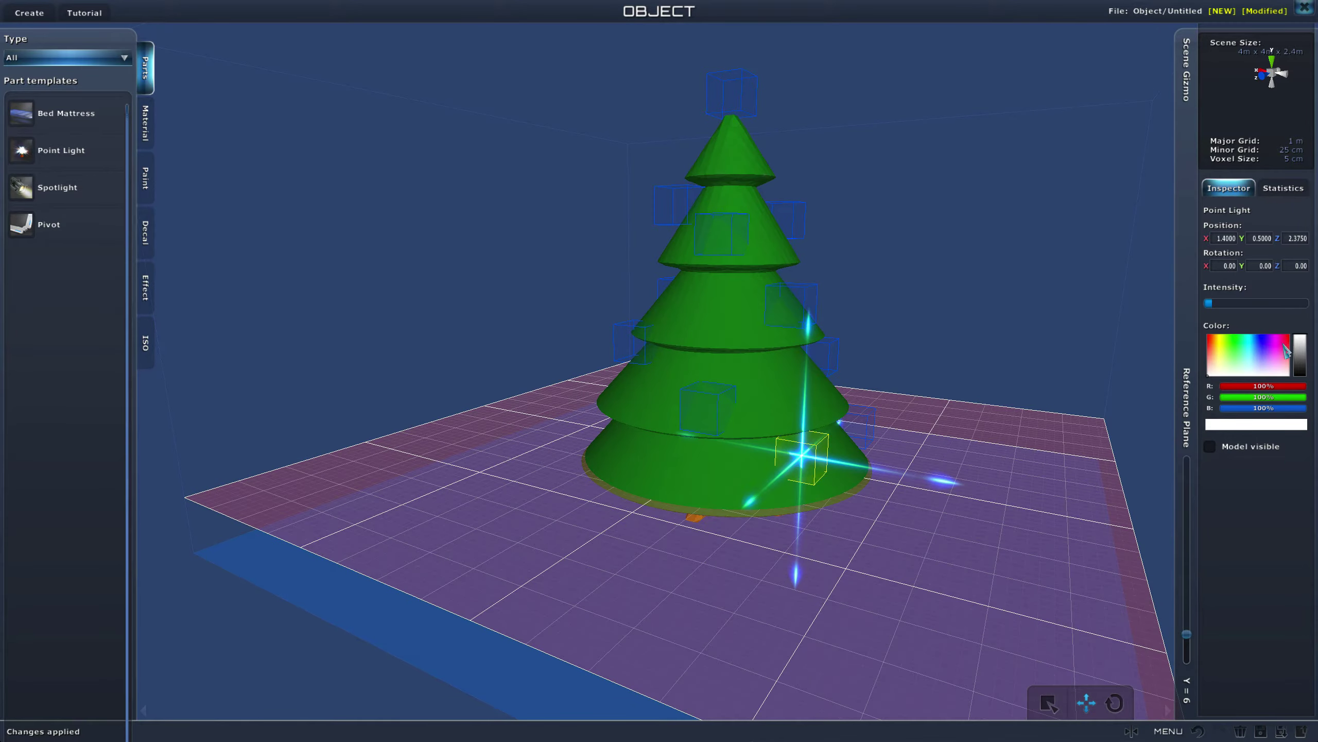
{"action": "left_click", "coordinate": [1282, 347]}
{"action": "left_click", "coordinate": [1254, 468]}
- Lower the reference plane to Y = 0
{"action": "scroll", "coordinate": [1012, 459], "scroll_direction": "down", "scroll_amount": 5}
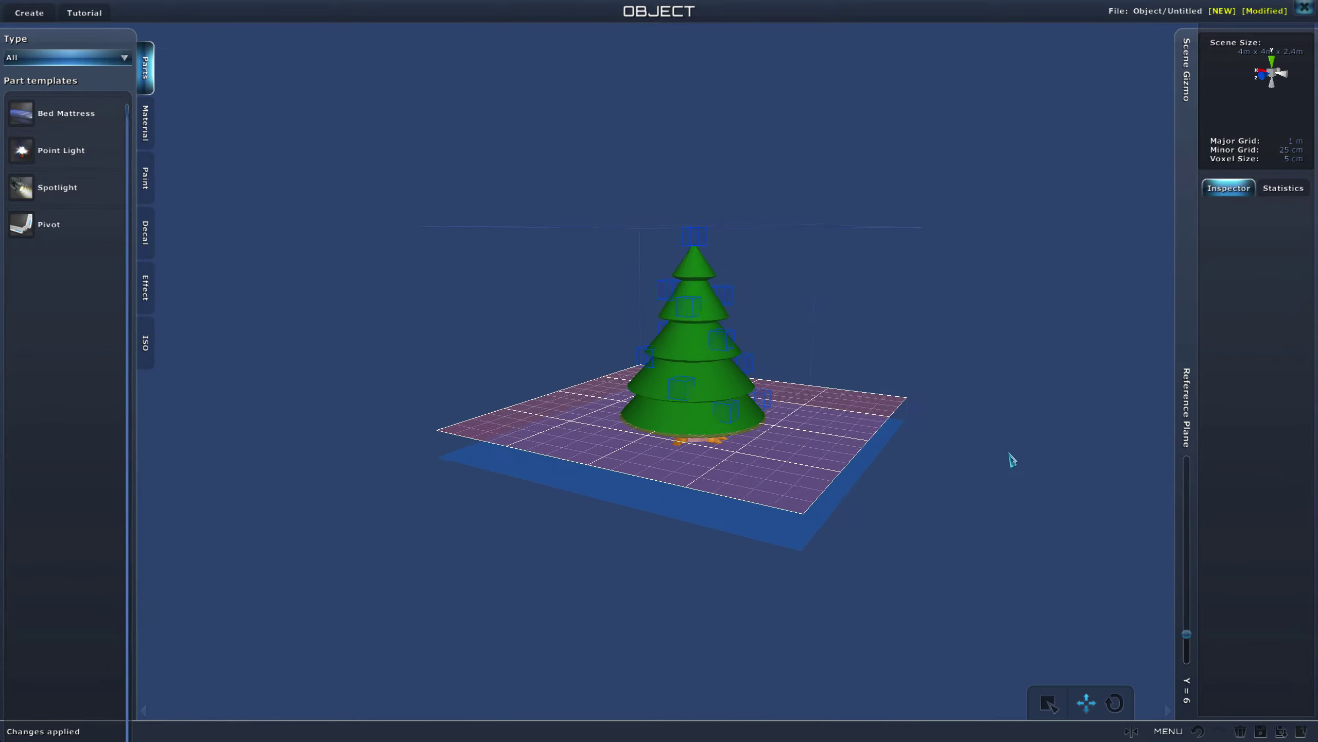
{"action": "middle_click_drag", "start_coordinate": [1011, 459], "coordinate": [889, 418]}
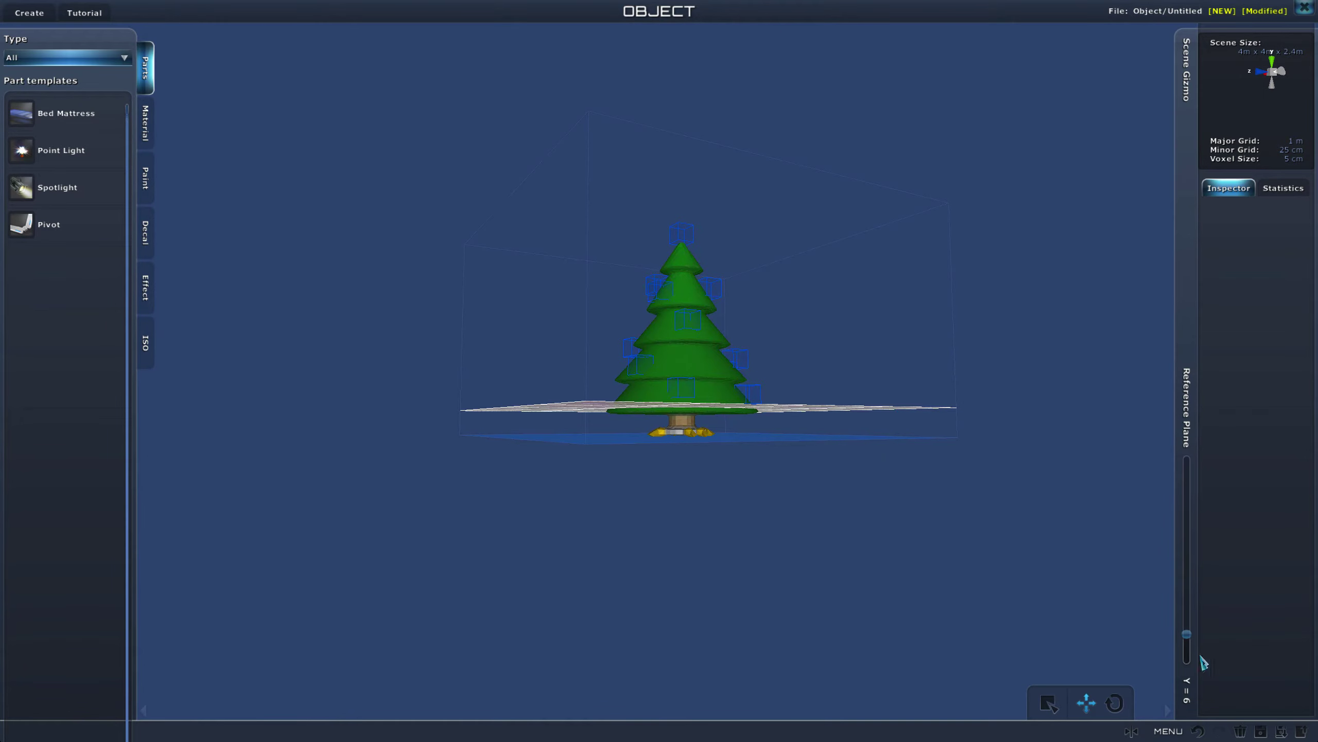
{"action": "left_click_drag", "start_coordinate": [1189, 642], "coordinate": [1188, 660]}
{"action": "middle_click_drag", "start_coordinate": [892, 542], "coordinate": [1149, 685]}
{"action": "scroll", "coordinate": [828, 488], "scroll_direction": "up", "scroll_amount": 3}
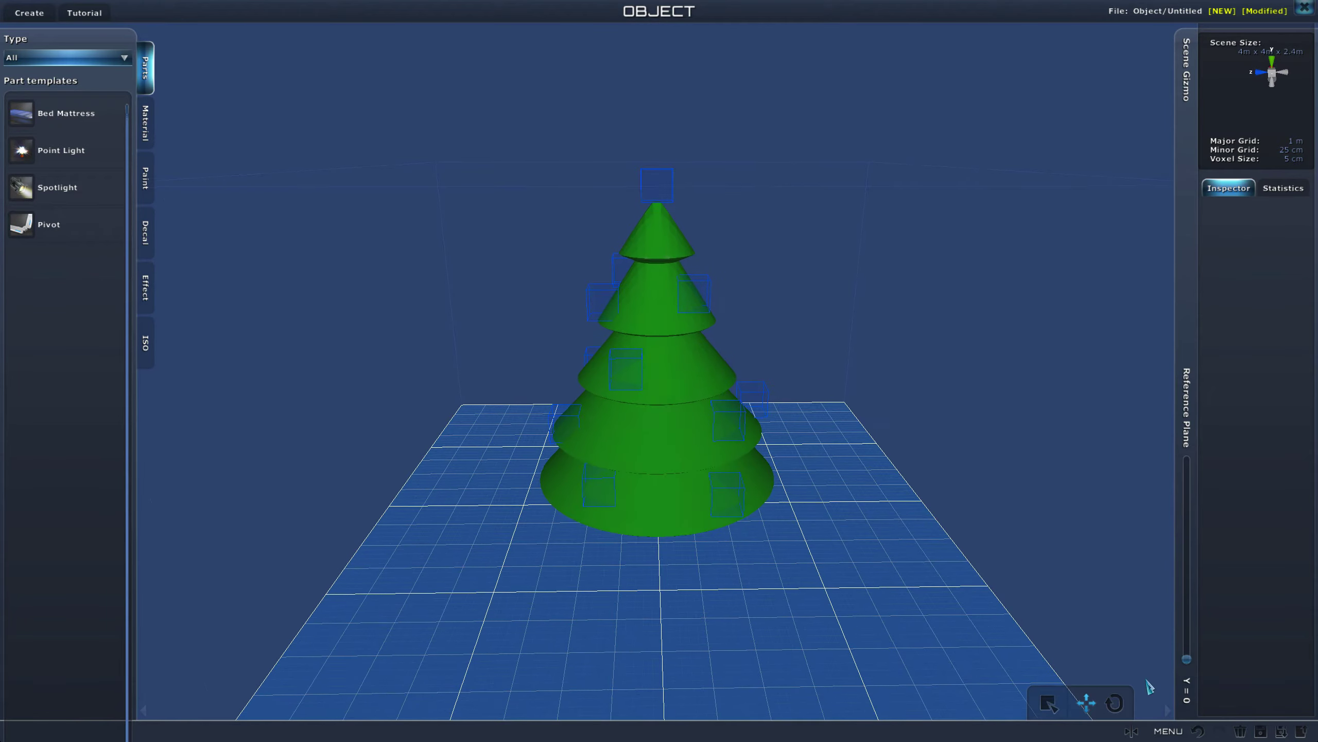
- Start saving the object, frame the tree upright in the icon preview and lighten its background to R 61%, G 60%, B 57%
{"action": "left_click", "coordinate": [1262, 731]}
{"action": "scroll", "coordinate": [532, 419], "scroll_direction": "up", "scroll_amount": 4}
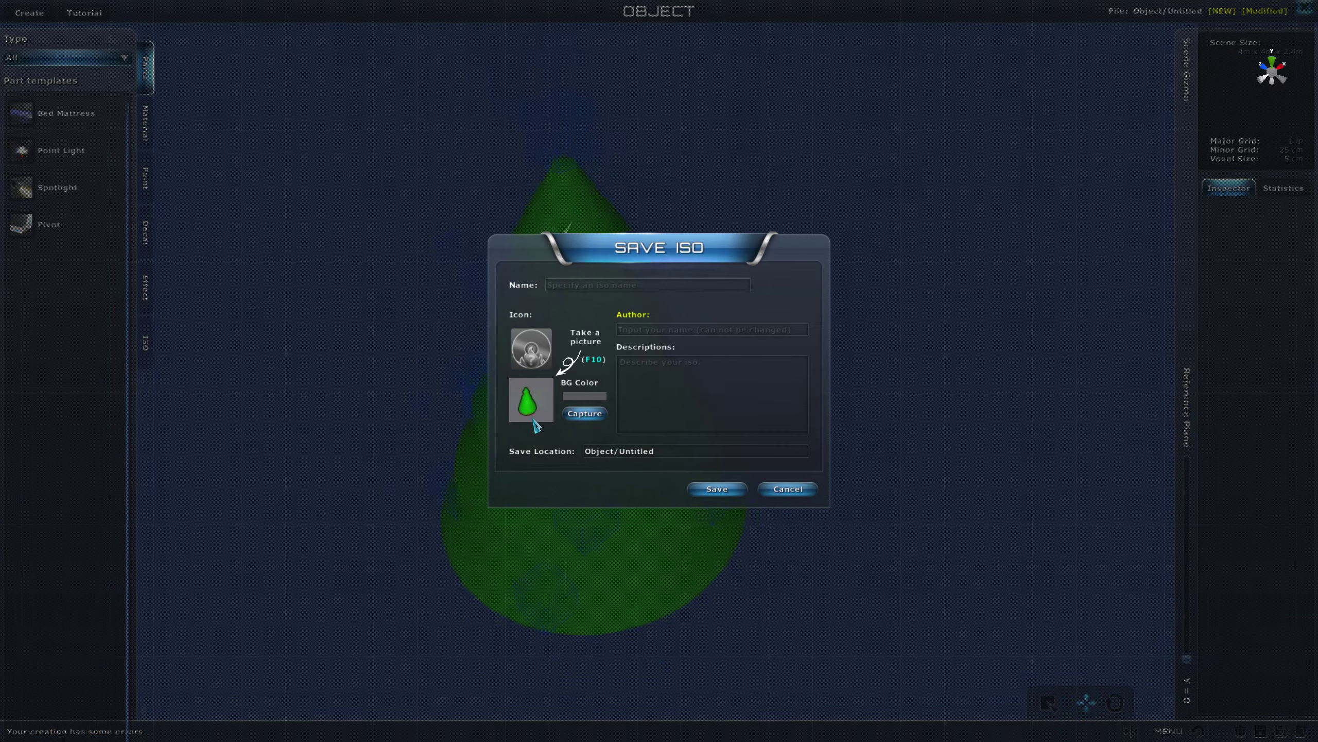
{"action": "middle_click_drag", "start_coordinate": [532, 421], "coordinate": [570, 413]}
{"action": "middle_click_drag", "start_coordinate": [1009, 411], "coordinate": [891, 330]}
{"action": "left_click", "coordinate": [599, 396]}
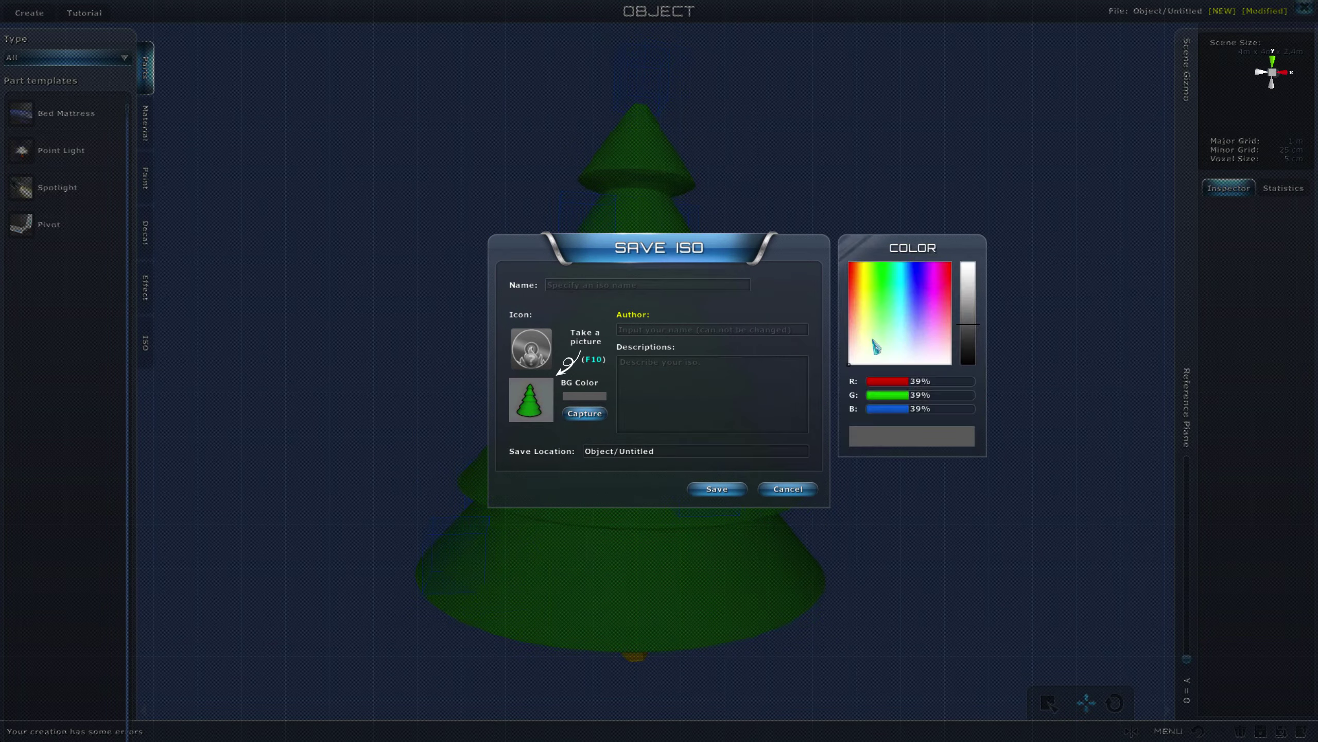
{"action": "mouse_move", "coordinate": [968, 324]}
{"action": "left_mouse_down"}
{"action": "mouse_move", "coordinate": [966, 287]}
{"action": "mouse_move", "coordinate": [965, 300]}
{"action": "left_mouse_up"}
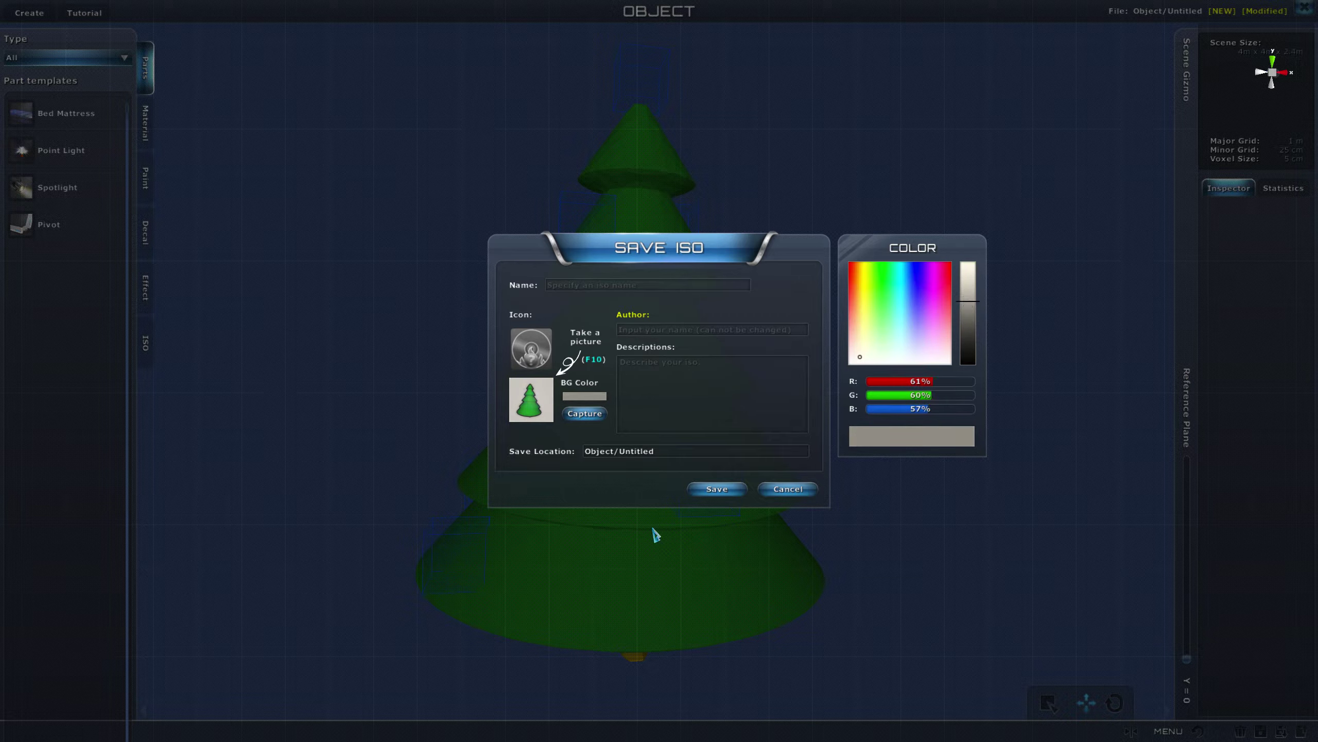
- Capture the previewed tree as the icon, name the ISO Tree and save it
{"action": "left_click", "coordinate": [594, 351]}
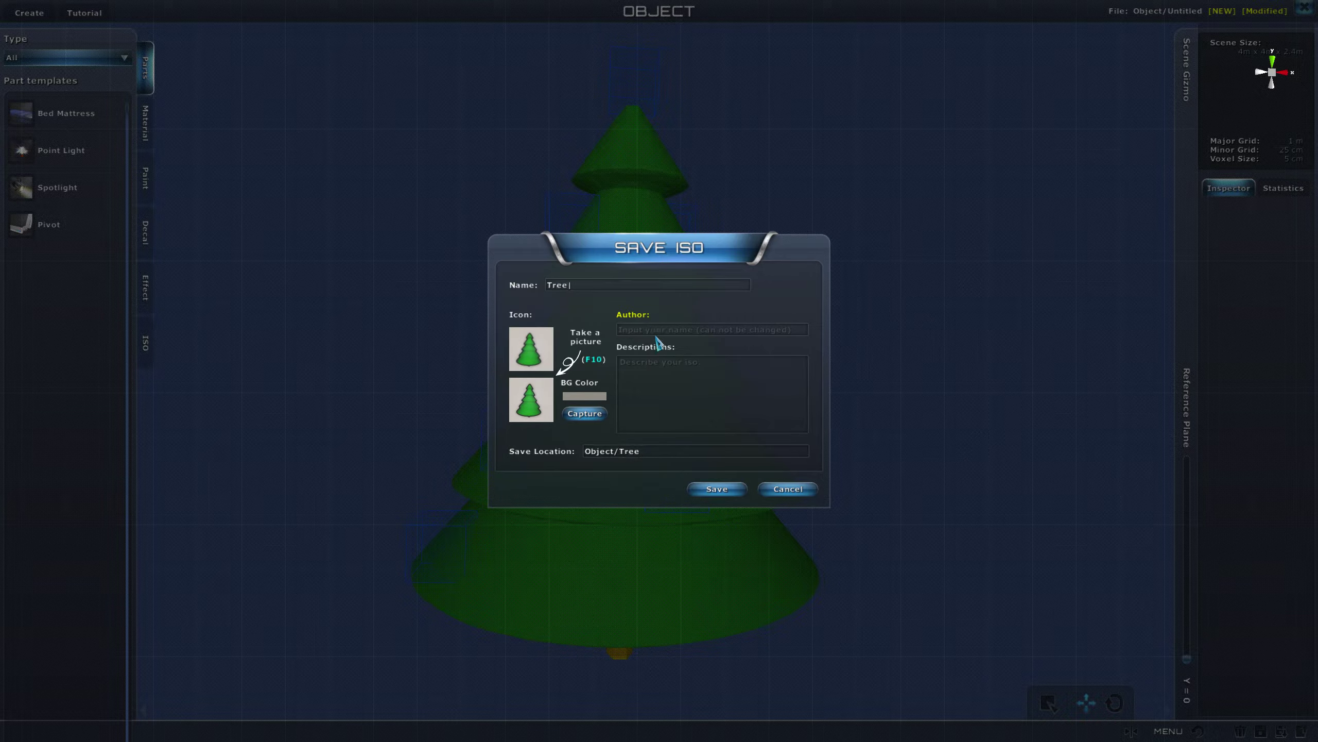
{"action": "left_click", "coordinate": [714, 492]}
{"action": "left_click", "coordinate": [671, 402]}
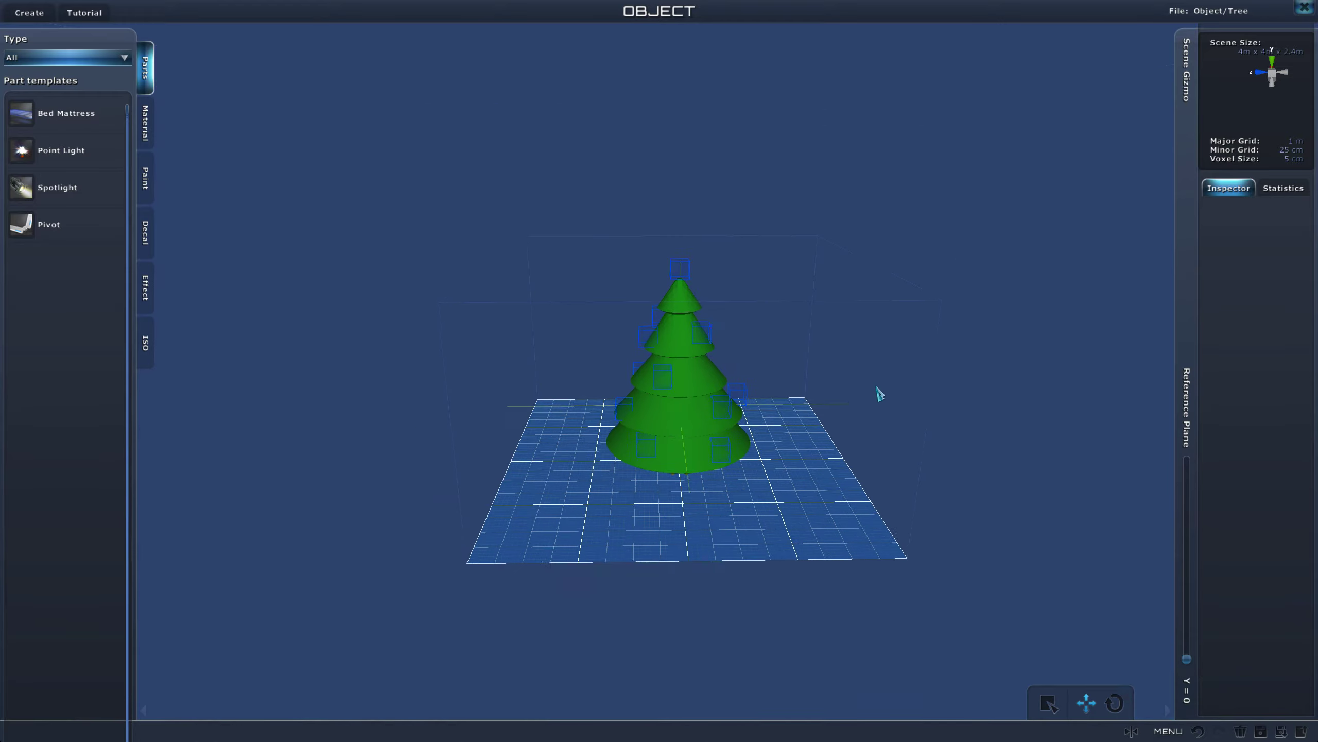
- Create a new small object scene with fine voxels
{"action": "right_click_drag", "start_coordinate": [823, 390], "coordinate": [842, 428]}
{"action": "scroll", "coordinate": [811, 431], "scroll_direction": "up", "scroll_amount": 1}
{"action": "middle_click_drag", "start_coordinate": [844, 433], "coordinate": [813, 427]}
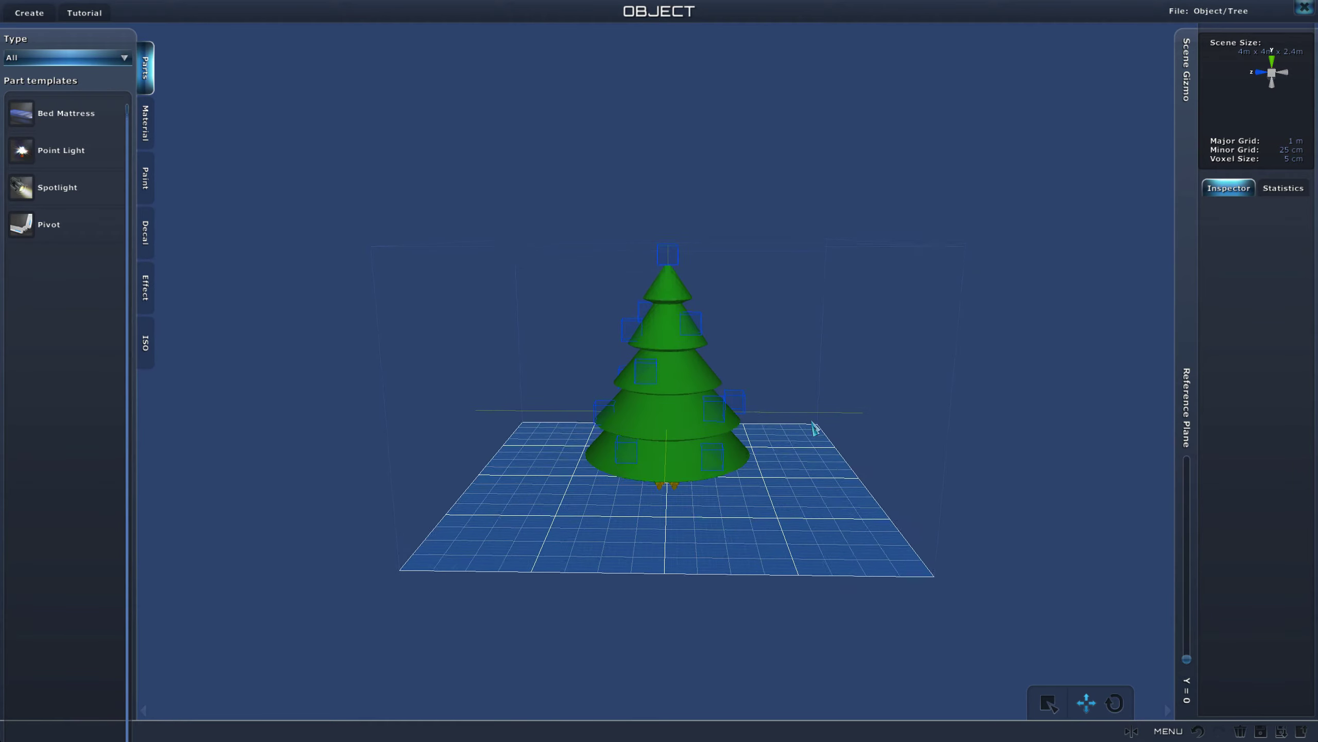
{"action": "left_click", "coordinate": [37, 12]}
{"action": "mouse_move", "coordinate": [52, 83]}
{"action": "mouse_move", "coordinate": [201, 131]}
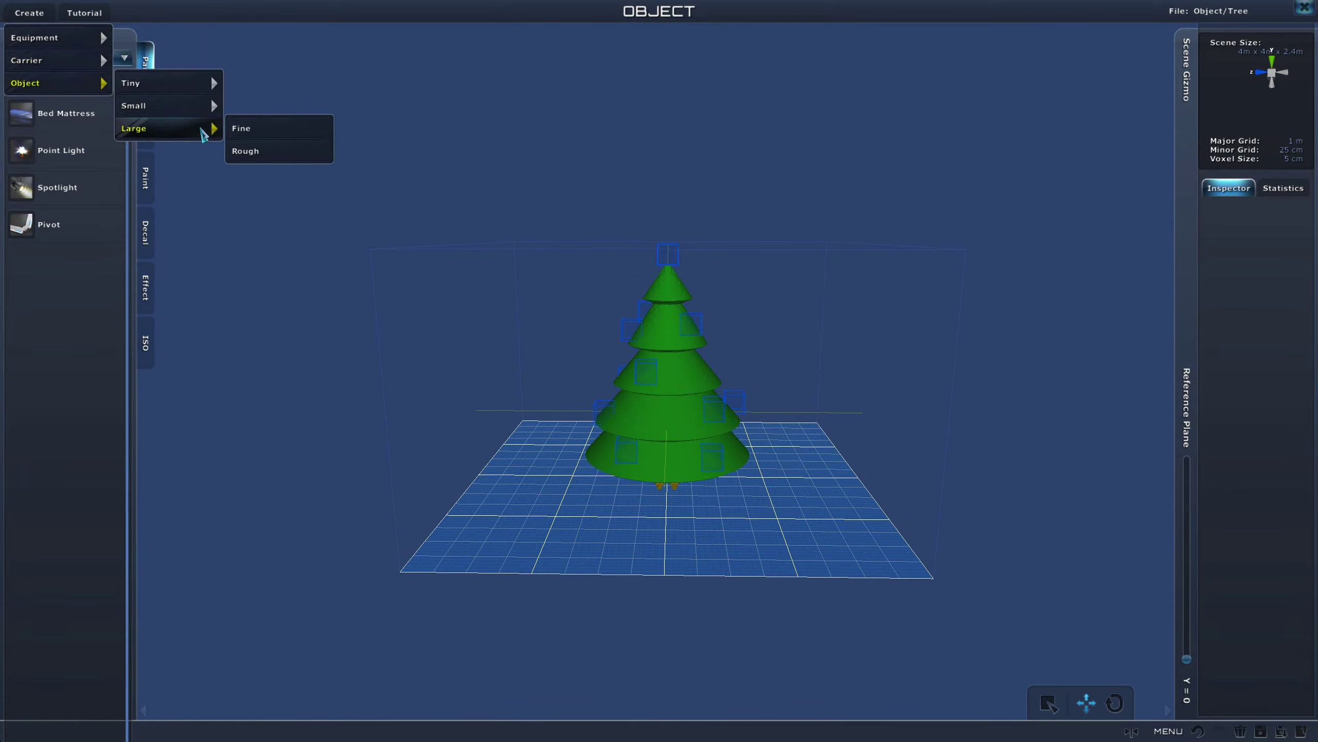
{"action": "mouse_move", "coordinate": [163, 112]}
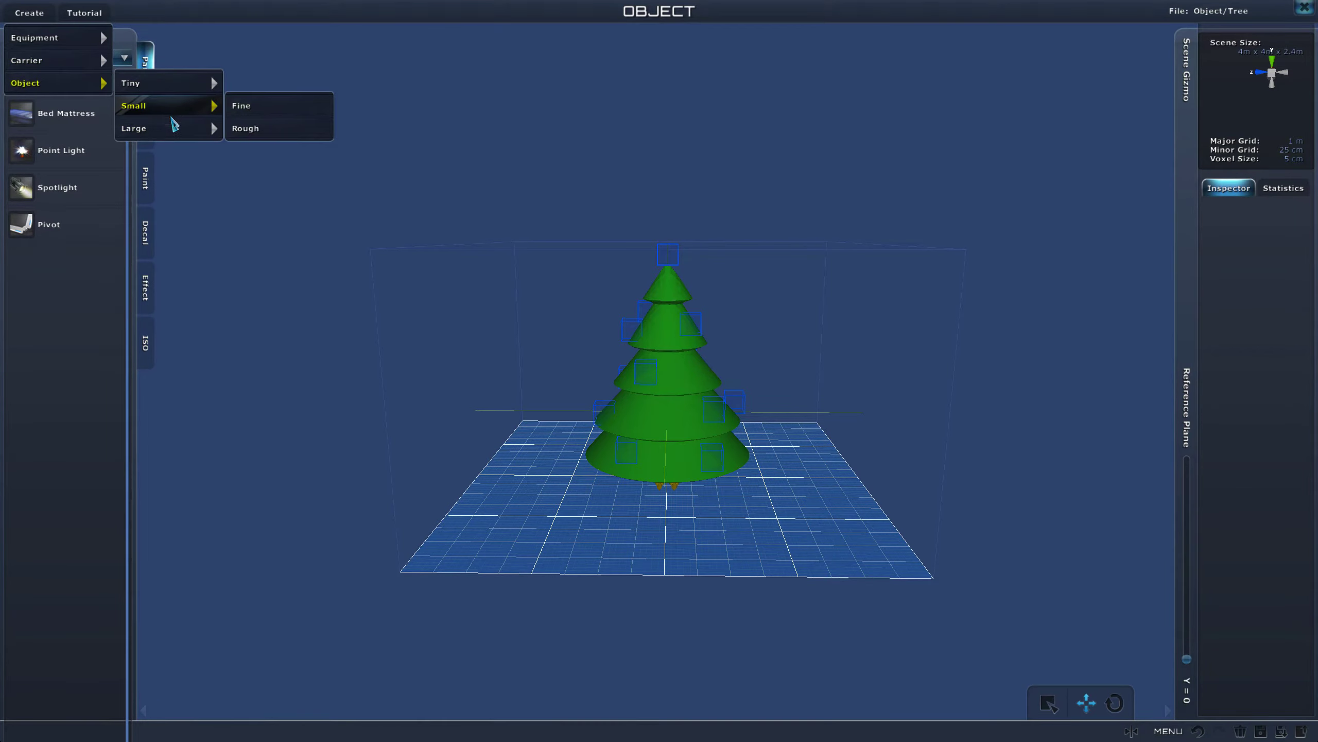
{"action": "left_click", "coordinate": [242, 106]}
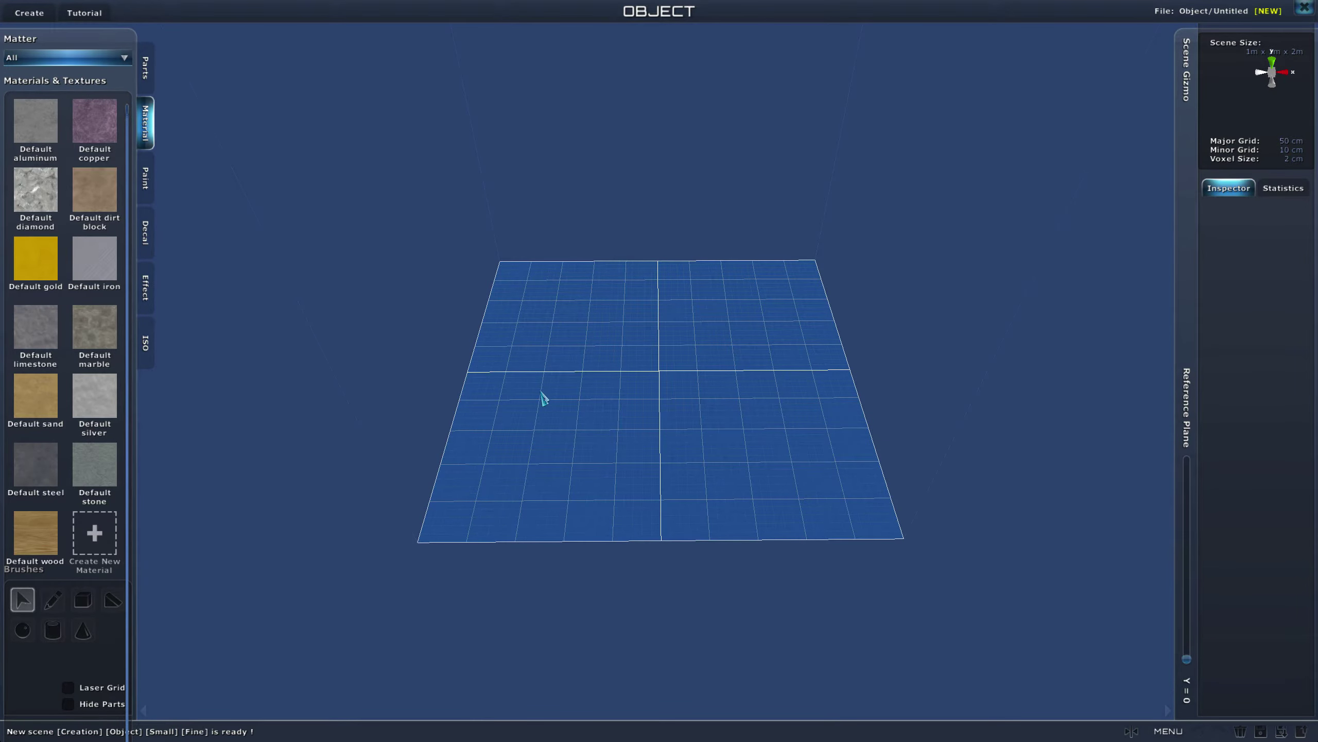
- Draw a Default wood box about 40 cm wide and nearly as tall at the centre of the grid
{"action": "mouse_move", "coordinate": [540, 390]}
{"action": "right_mouse_down"}
{"action": "mouse_move", "coordinate": [613, 372]}
{"action": "mouse_move", "coordinate": [610, 333]}
{"action": "mouse_move", "coordinate": [531, 374]}
{"action": "right_mouse_up"}
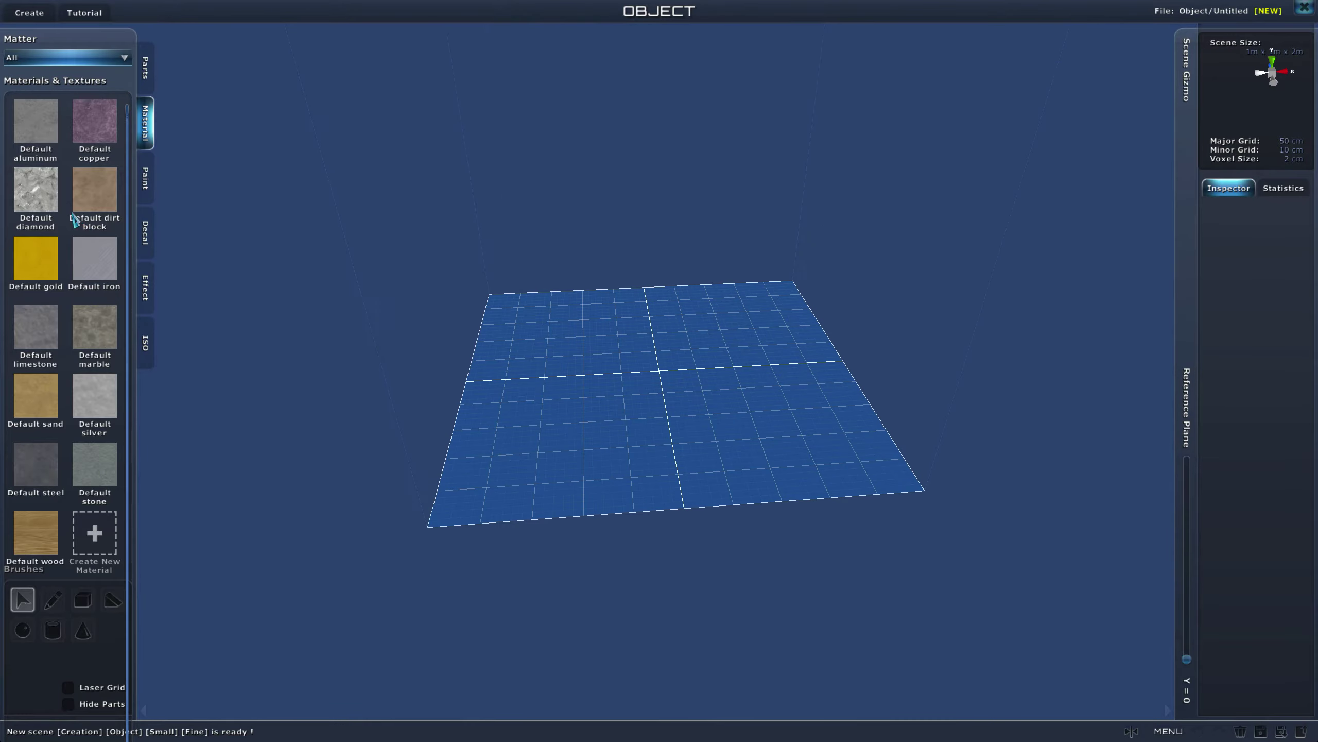
{"action": "right_click_drag", "start_coordinate": [418, 343], "coordinate": [462, 380]}
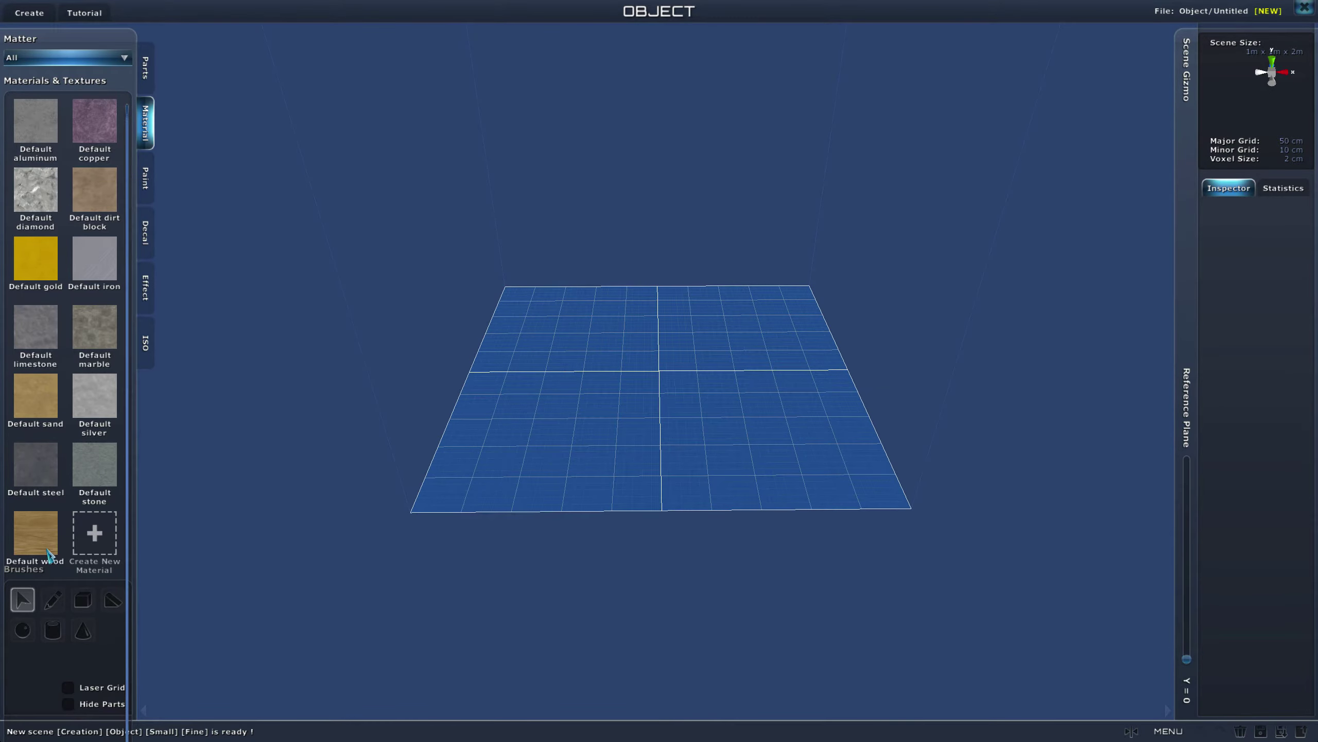
{"action": "left_click", "coordinate": [48, 554]}
{"action": "left_click", "coordinate": [22, 629]}
{"action": "left_click", "coordinate": [82, 600]}
{"action": "mouse_move", "coordinate": [280, 574]}
{"action": "middle_mouse_down"}
{"action": "mouse_move", "coordinate": [321, 565]}
{"action": "mouse_move", "coordinate": [405, 652]}
{"action": "middle_mouse_up"}
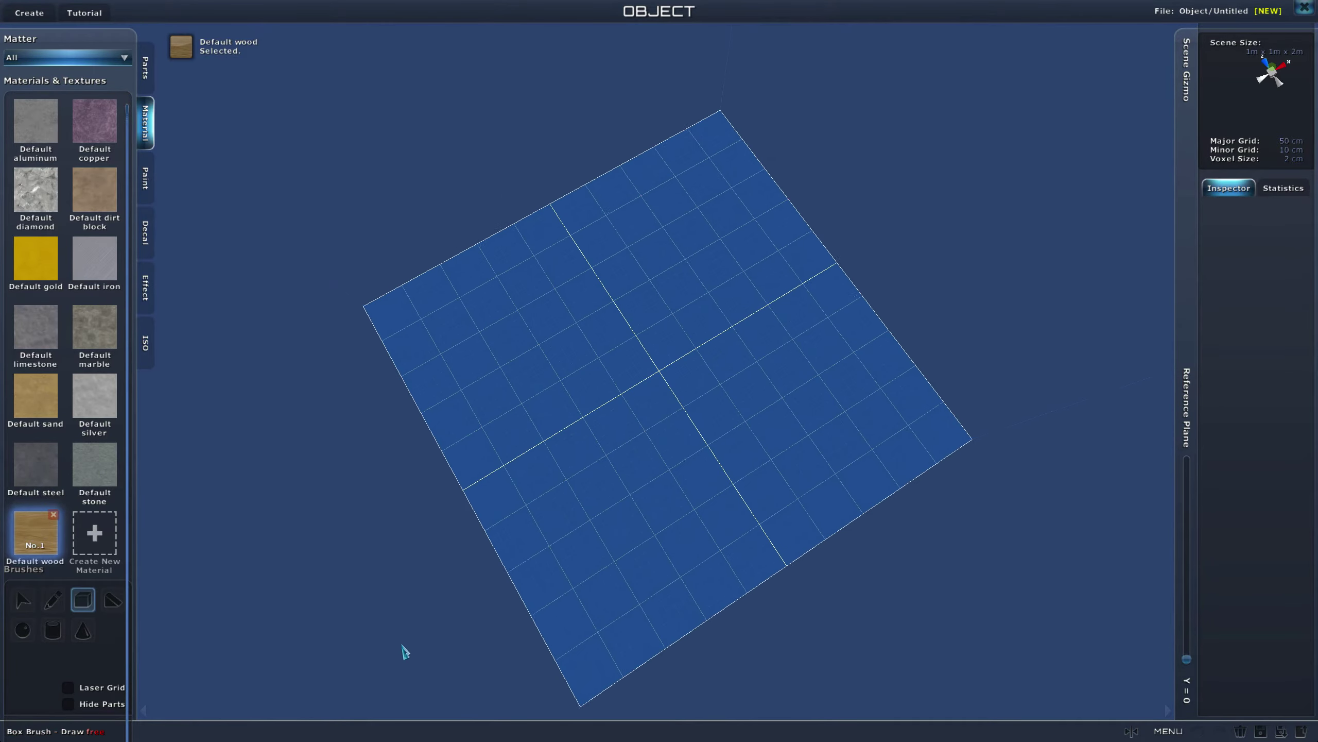
{"action": "mouse_move", "coordinate": [542, 349]}
{"action": "left_mouse_down"}
{"action": "mouse_move", "coordinate": [583, 370]}
{"action": "mouse_move", "coordinate": [788, 404]}
{"action": "mouse_move", "coordinate": [779, 397]}
{"action": "left_mouse_up"}
{"action": "right_click_drag", "start_coordinate": [771, 327], "coordinate": [722, 174]}
{"action": "left_click", "coordinate": [720, 213]}
{"action": "mouse_move", "coordinate": [759, 372]}
{"action": "right_mouse_down"}
{"action": "mouse_move", "coordinate": [613, 314]}
{"action": "mouse_move", "coordinate": [771, 373]}
{"action": "right_mouse_up"}
{"action": "middle_click_drag", "start_coordinate": [772, 378], "coordinate": [723, 496]}
- Choose Default silver and turn on mirroring across the X and Z planes, both positioned at 25.0
{"action": "left_click", "coordinate": [84, 403]}
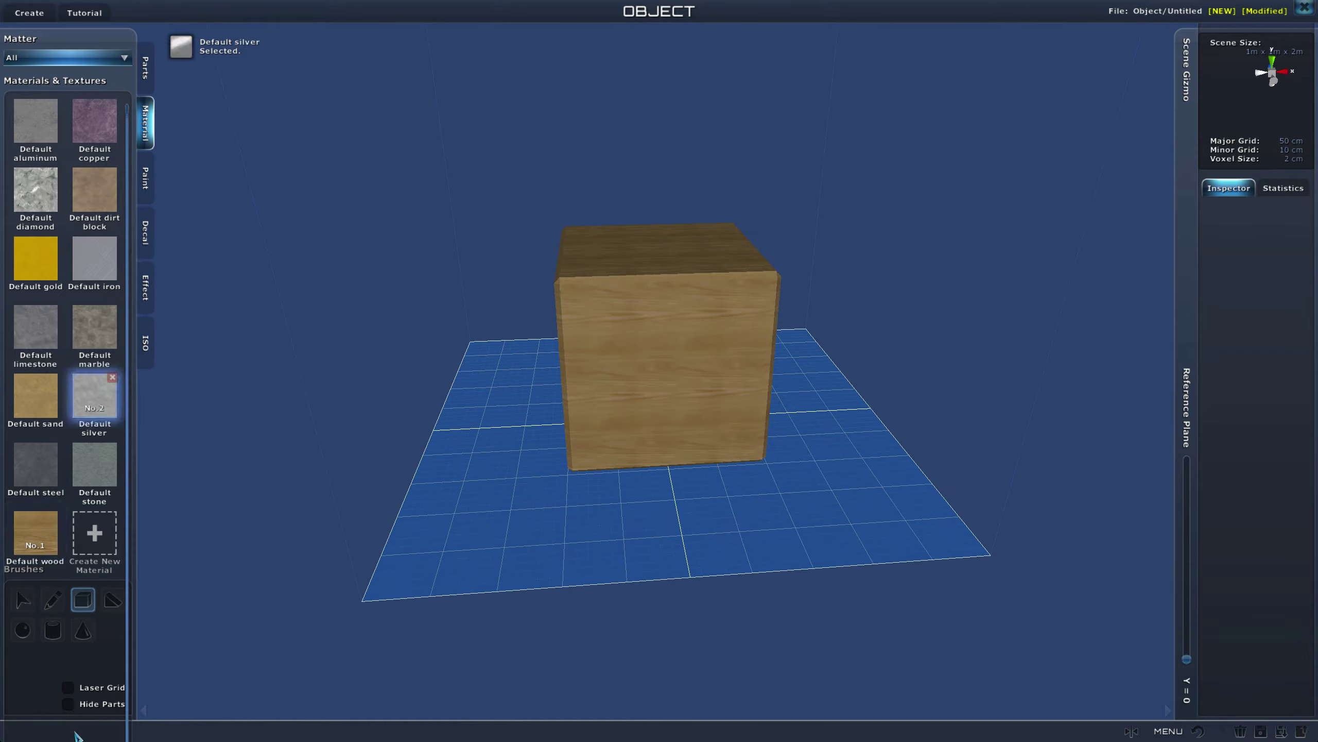
{"action": "middle_click_drag", "start_coordinate": [472, 379], "coordinate": [603, 471]}
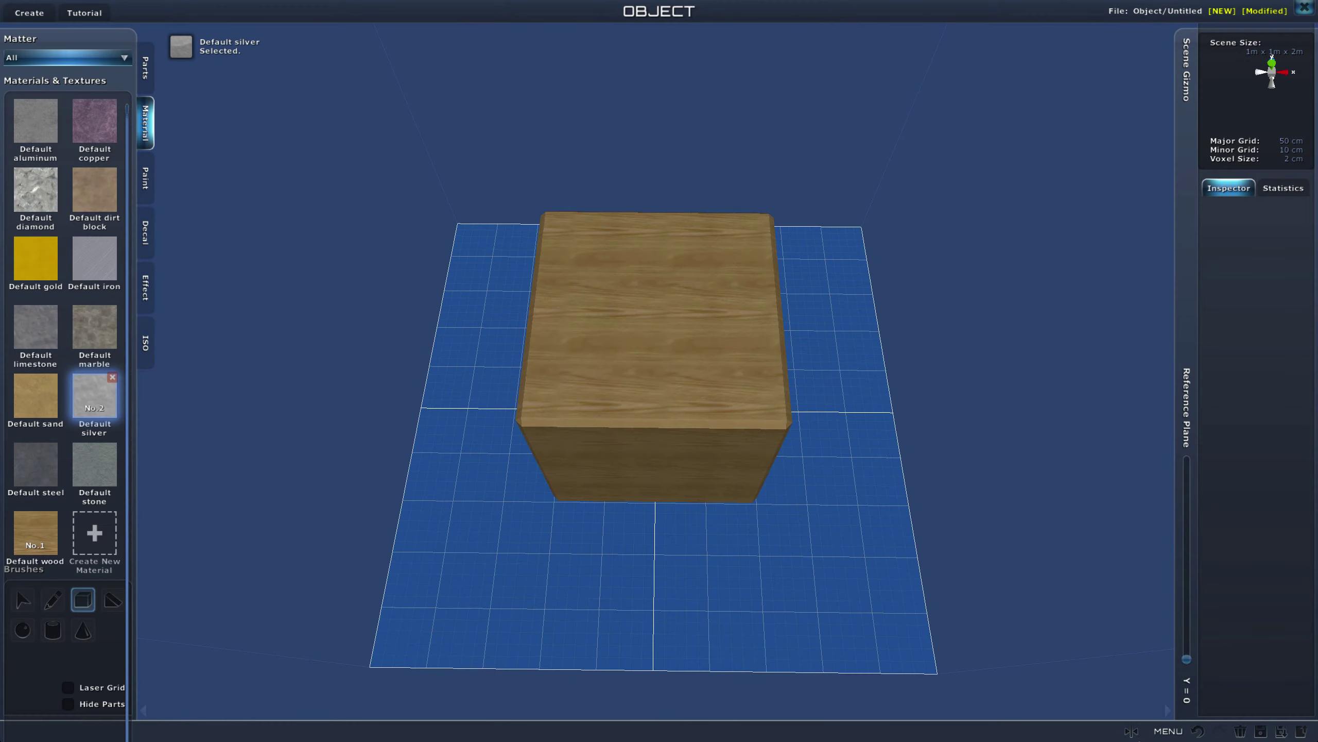
{"action": "left_click", "coordinate": [1133, 732]}
{"action": "left_click", "coordinate": [885, 177]}
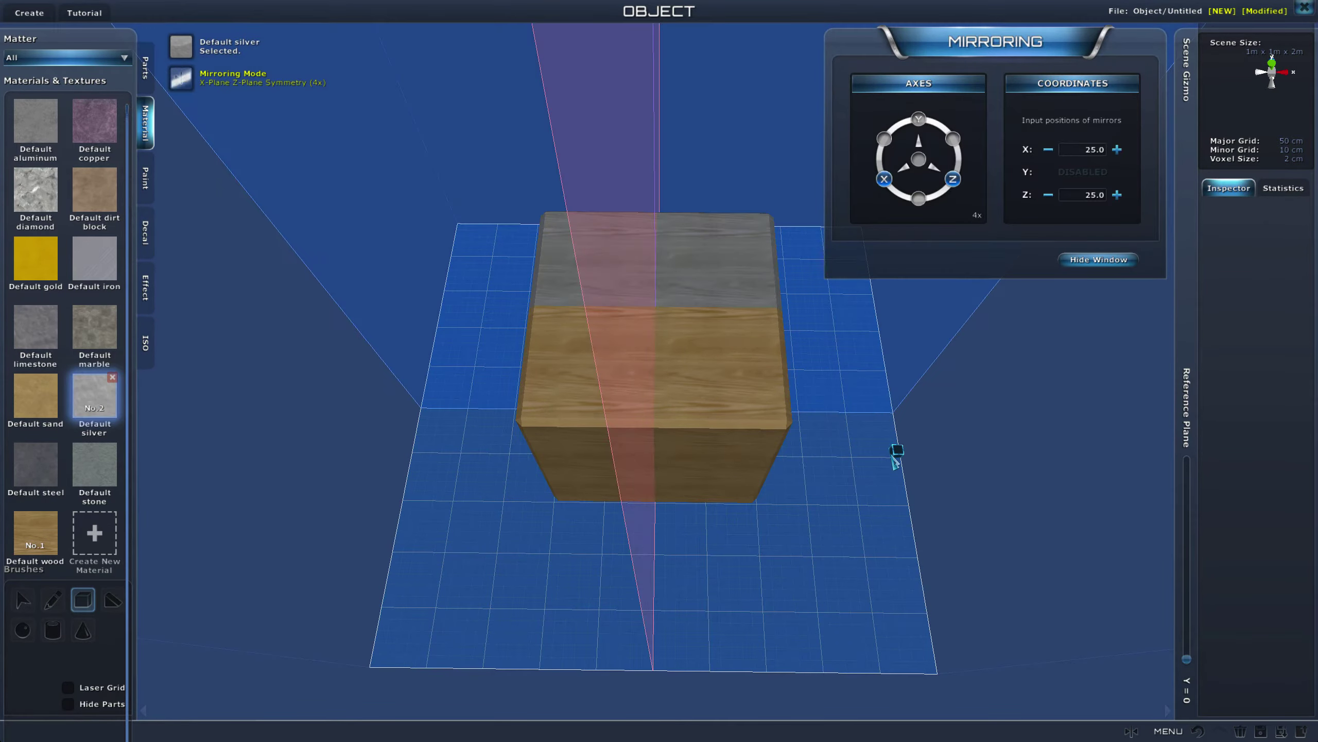
- Run a two-voxel-wide silver ribbon across the middle of the box's top face and down its sides to the base
{"action": "middle_click_drag", "start_coordinate": [1003, 377], "coordinate": [696, 337]}
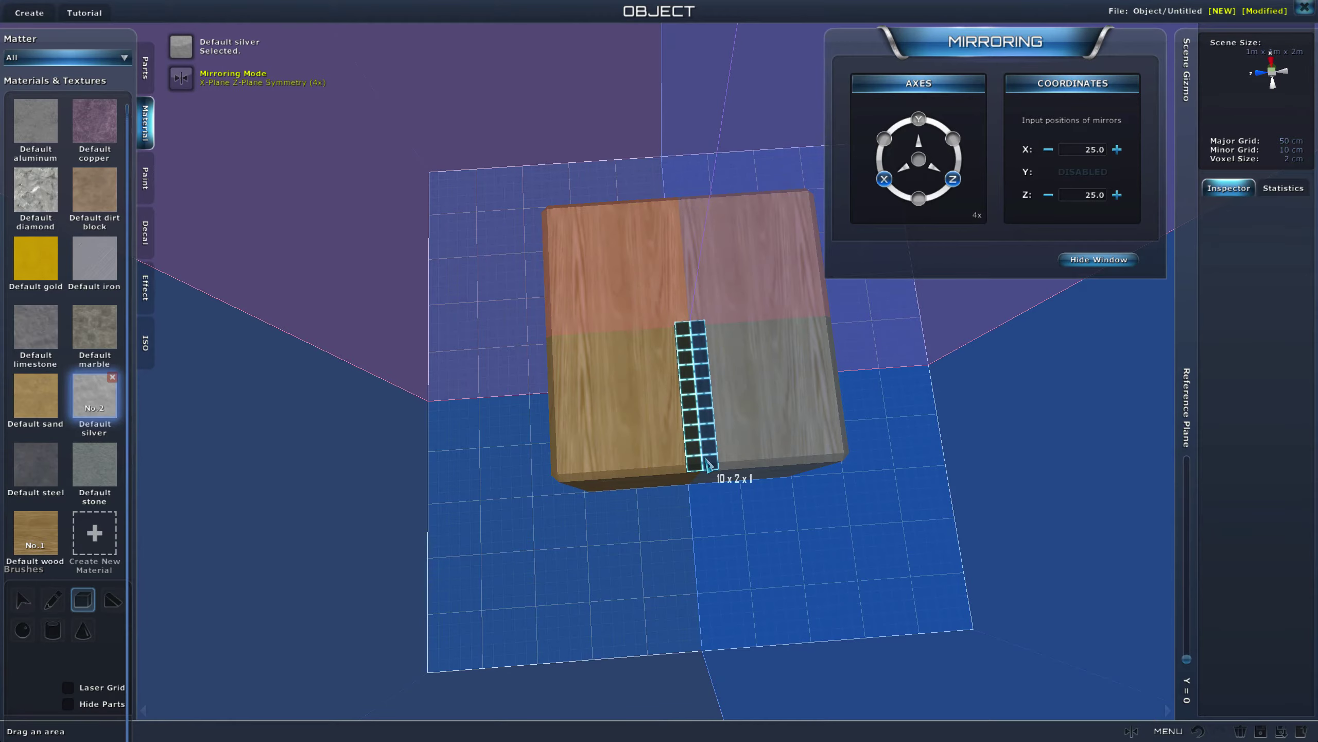
{"action": "left_click_drag", "start_coordinate": [708, 462], "coordinate": [712, 477]}
{"action": "middle_click_drag", "start_coordinate": [712, 477], "coordinate": [704, 237]}
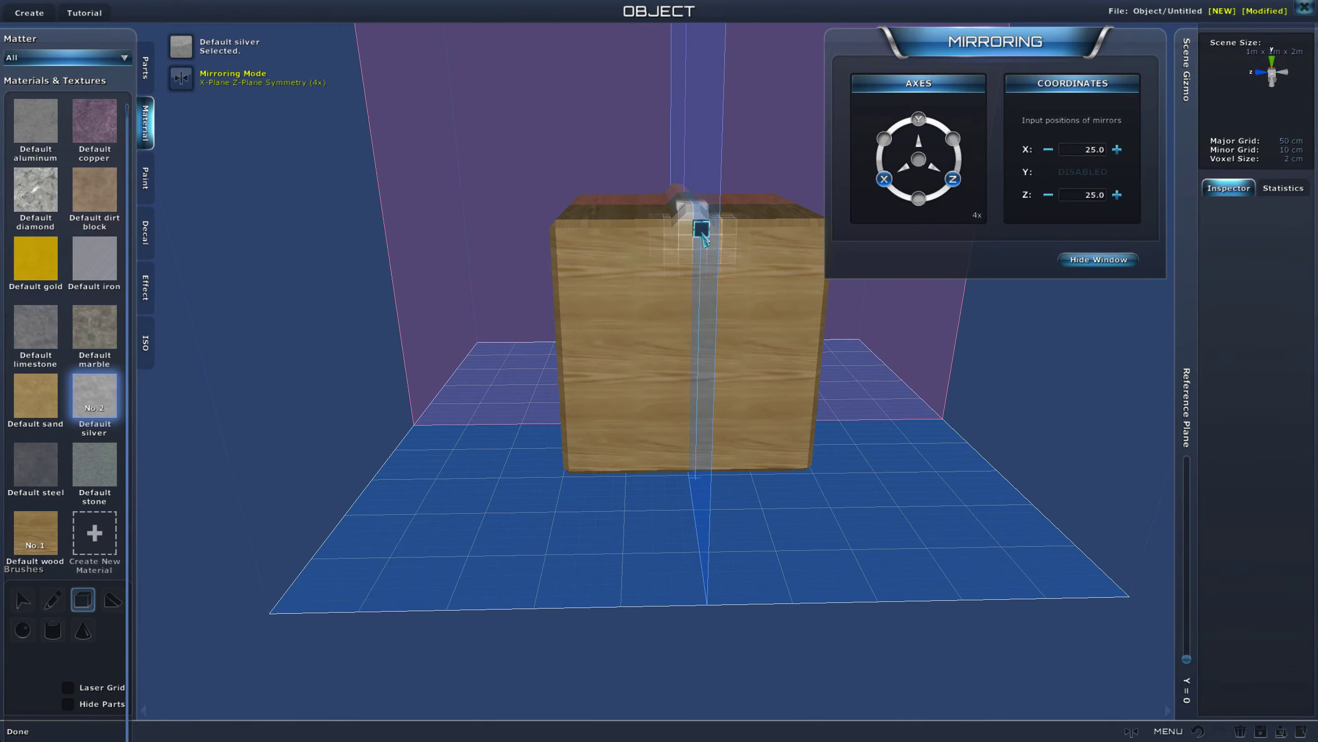
{"action": "left_click_drag", "start_coordinate": [698, 236], "coordinate": [695, 480]}
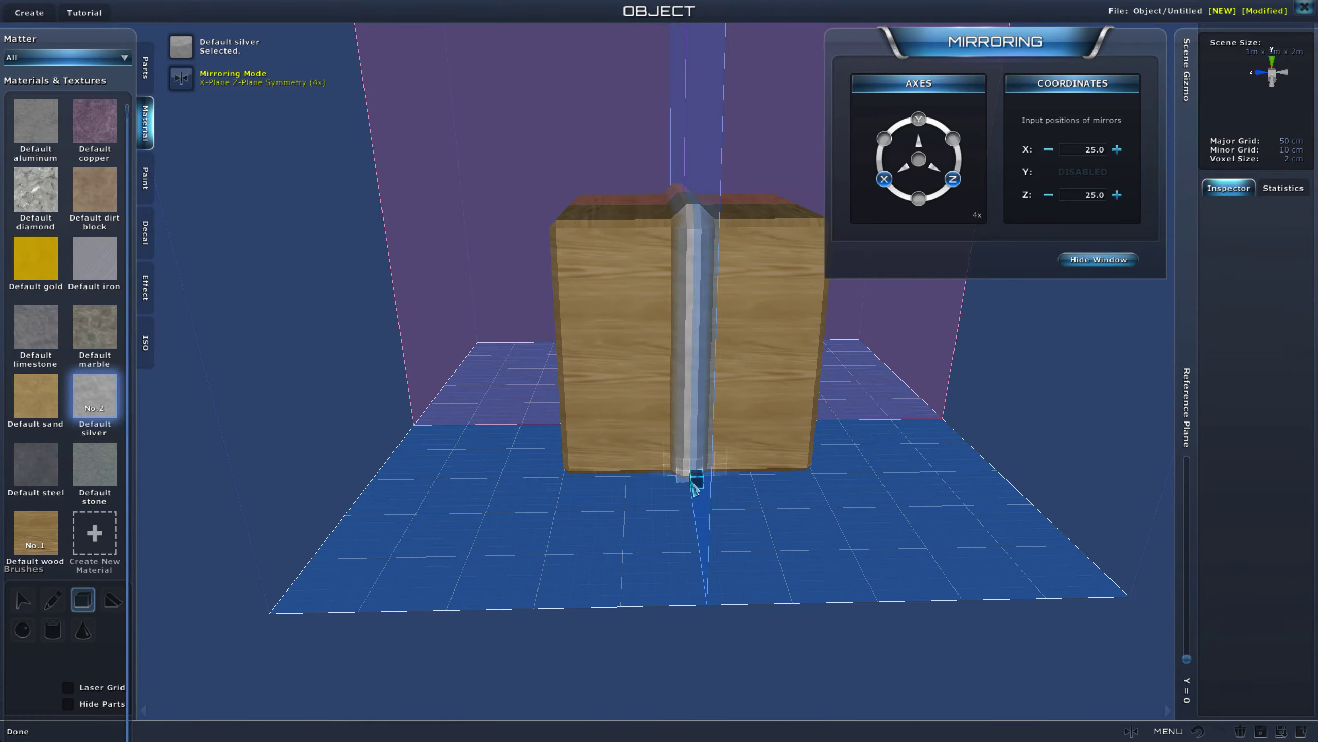
- Lay a second silver ribbon two voxels wide across the box's top face, perpendicular to the first ribbon
{"action": "middle_click_drag", "start_coordinate": [695, 480], "coordinate": [598, 404]}
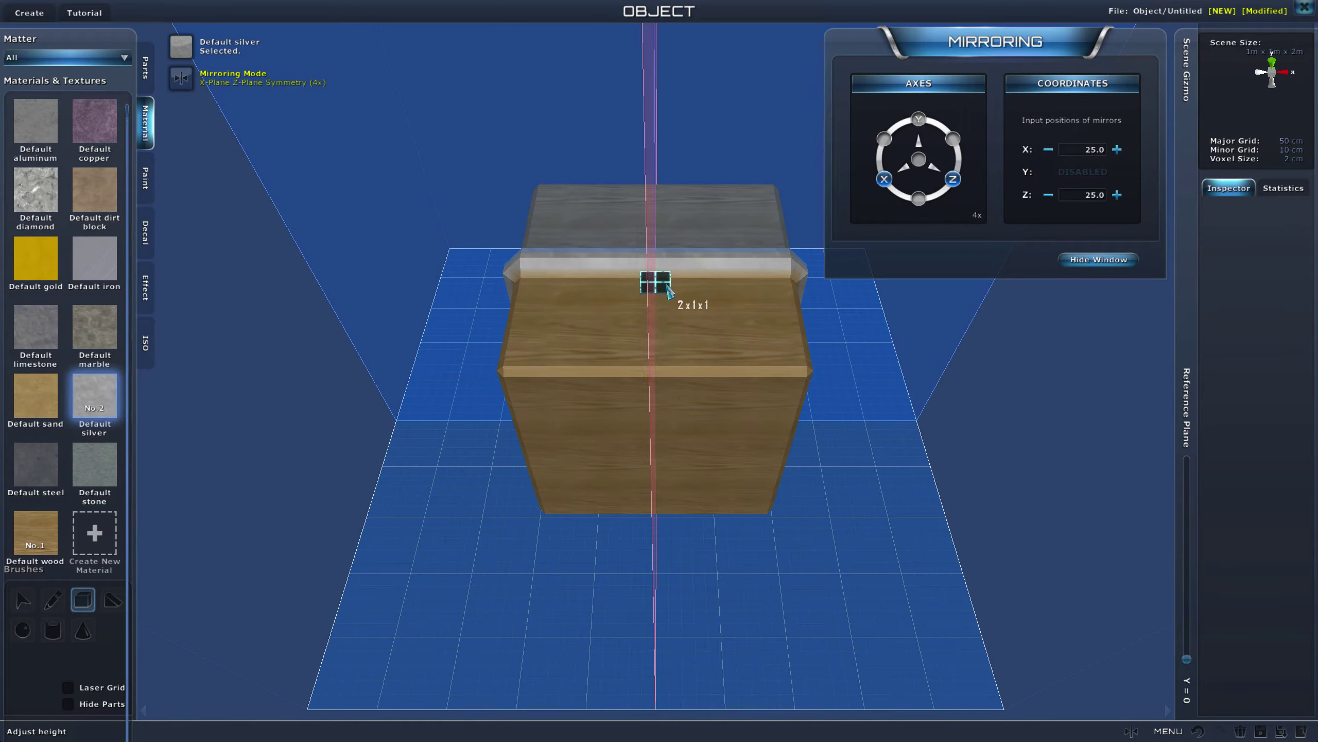
{"action": "left_click", "coordinate": [666, 285]}
{"action": "left_click_drag", "start_coordinate": [650, 294], "coordinate": [661, 295]}
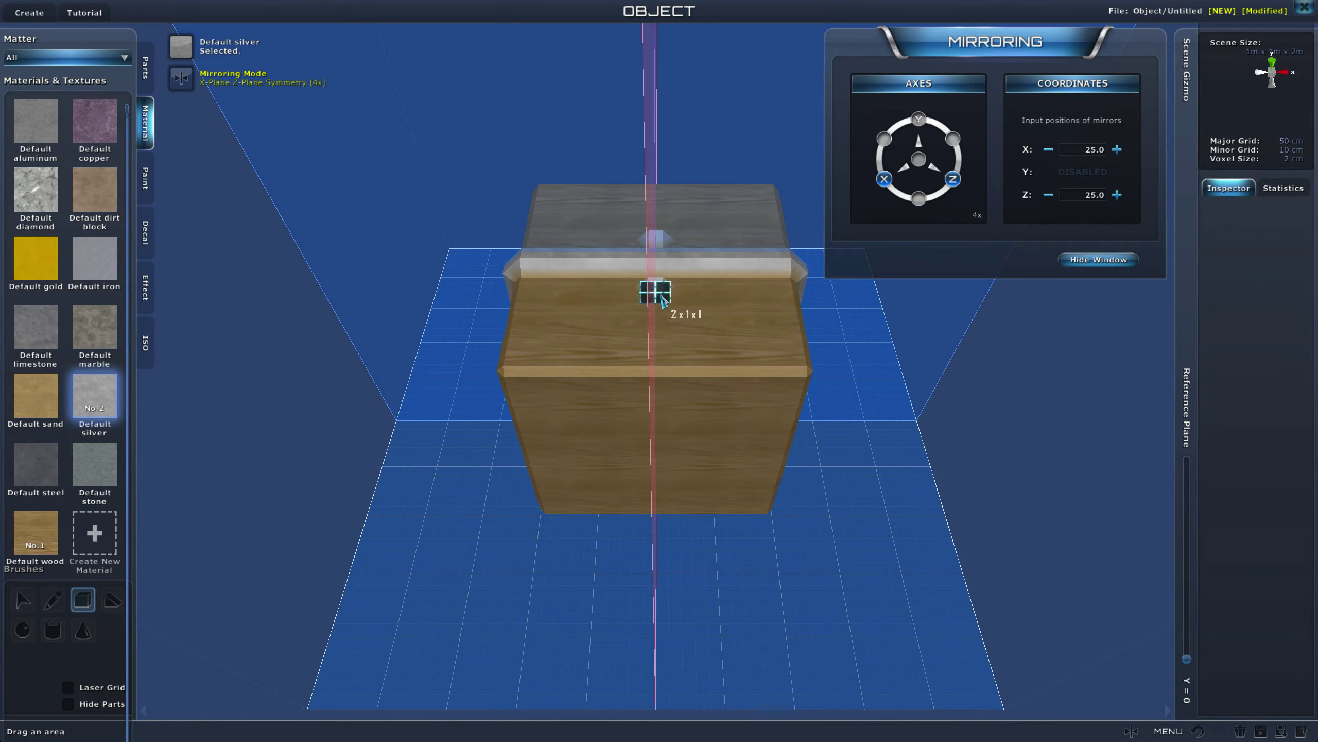
{"action": "left_click", "coordinate": [666, 364]}
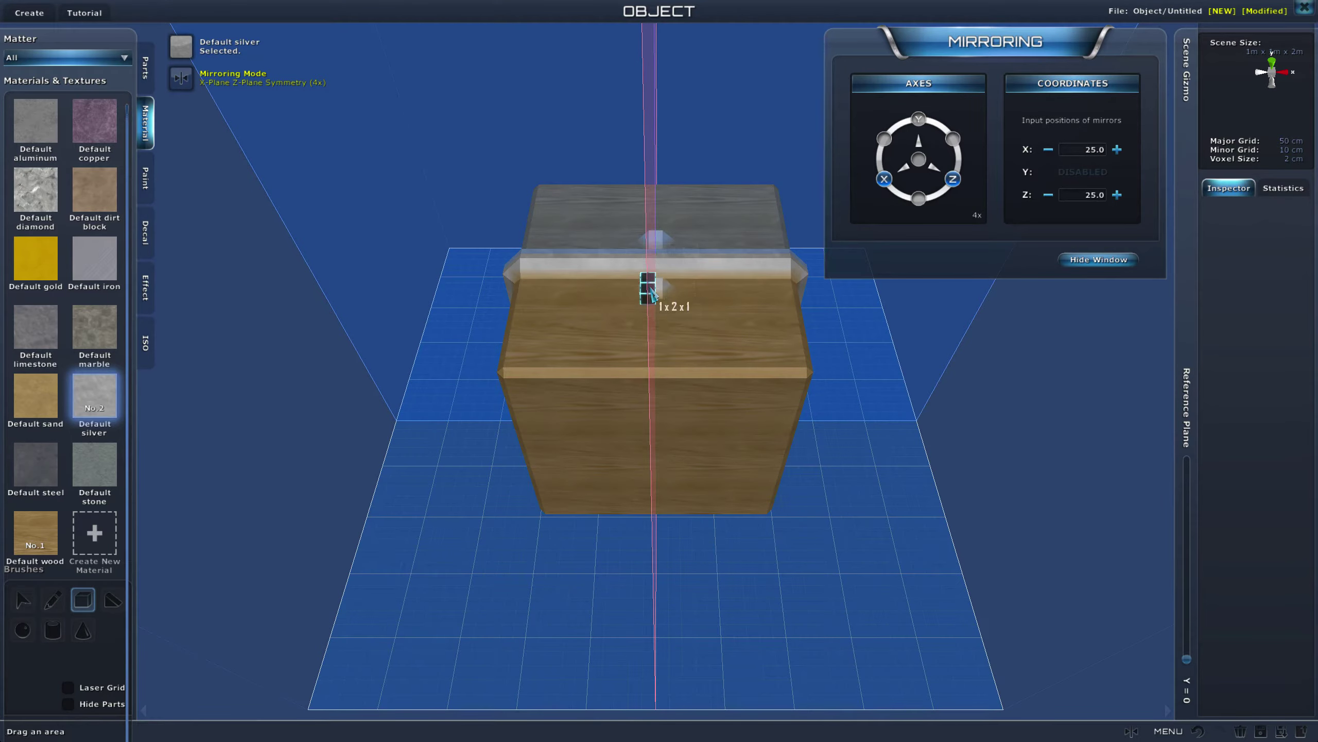
{"action": "middle_click_drag", "start_coordinate": [651, 346], "coordinate": [675, 217]}
{"action": "left_click", "coordinate": [690, 423]}
{"action": "left_click", "coordinate": [680, 211]}
{"action": "left_click", "coordinate": [676, 216]}
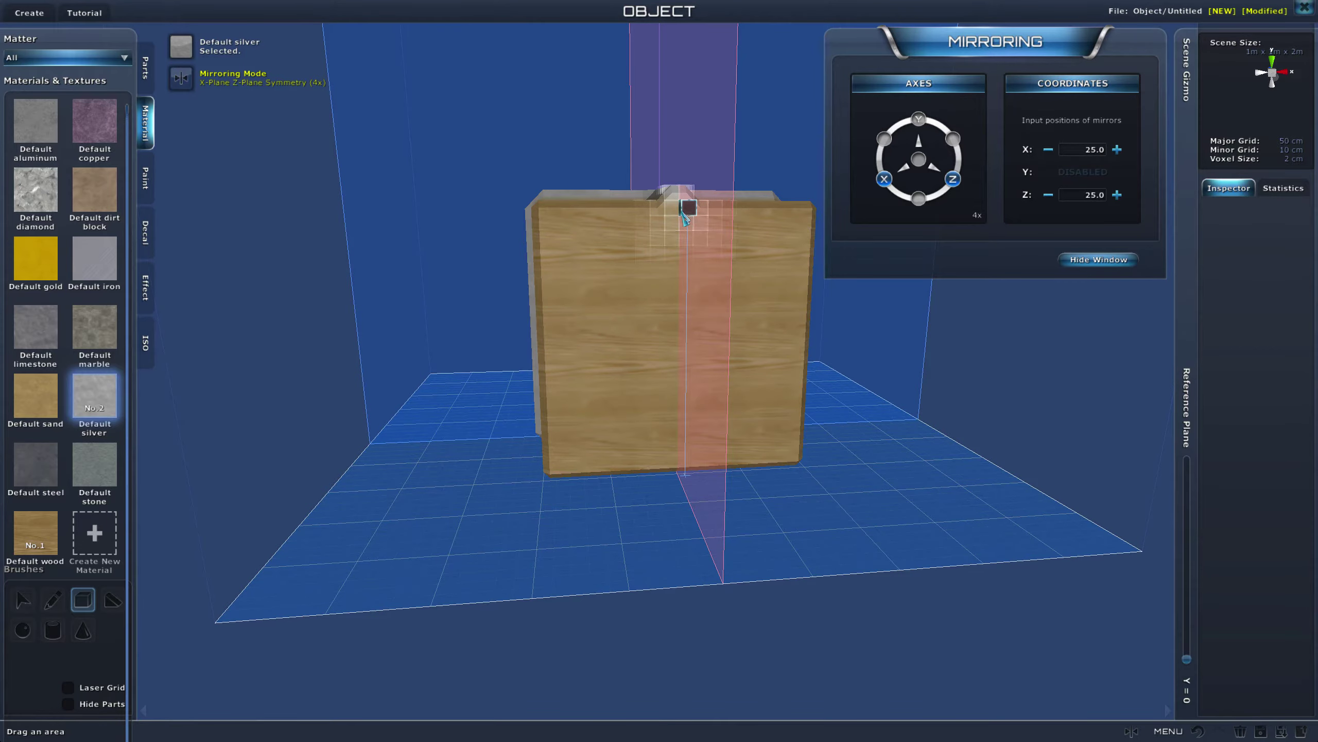
- Run the crossing silver ribbon down the box's sides to the base as a strip 2 x 1 x 20 voxels
{"action": "middle_click_drag", "start_coordinate": [676, 235], "coordinate": [658, 268]}
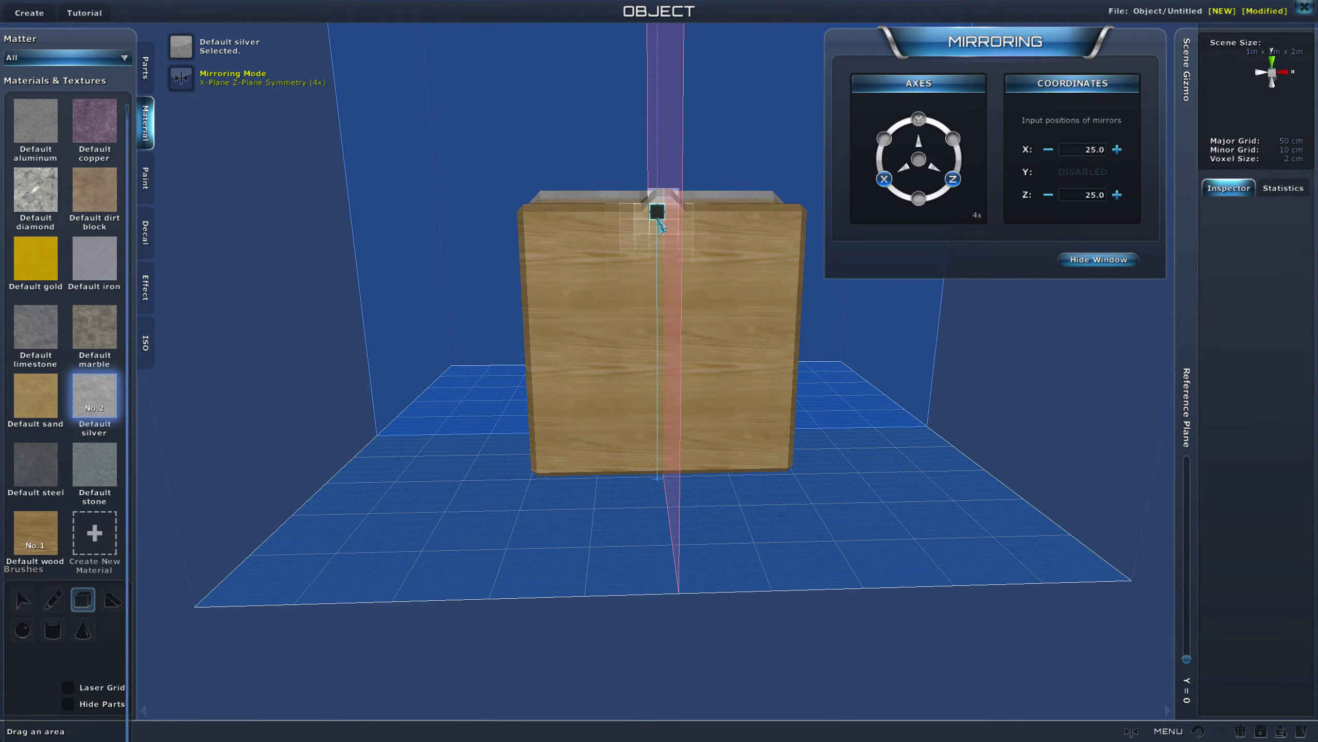
{"action": "mouse_move", "coordinate": [657, 215]}
{"action": "left_mouse_down"}
{"action": "mouse_move", "coordinate": [639, 487]}
{"action": "mouse_move", "coordinate": [658, 220]}
{"action": "left_mouse_up"}
{"action": "middle_click_drag", "start_coordinate": [658, 219], "coordinate": [693, 325]}
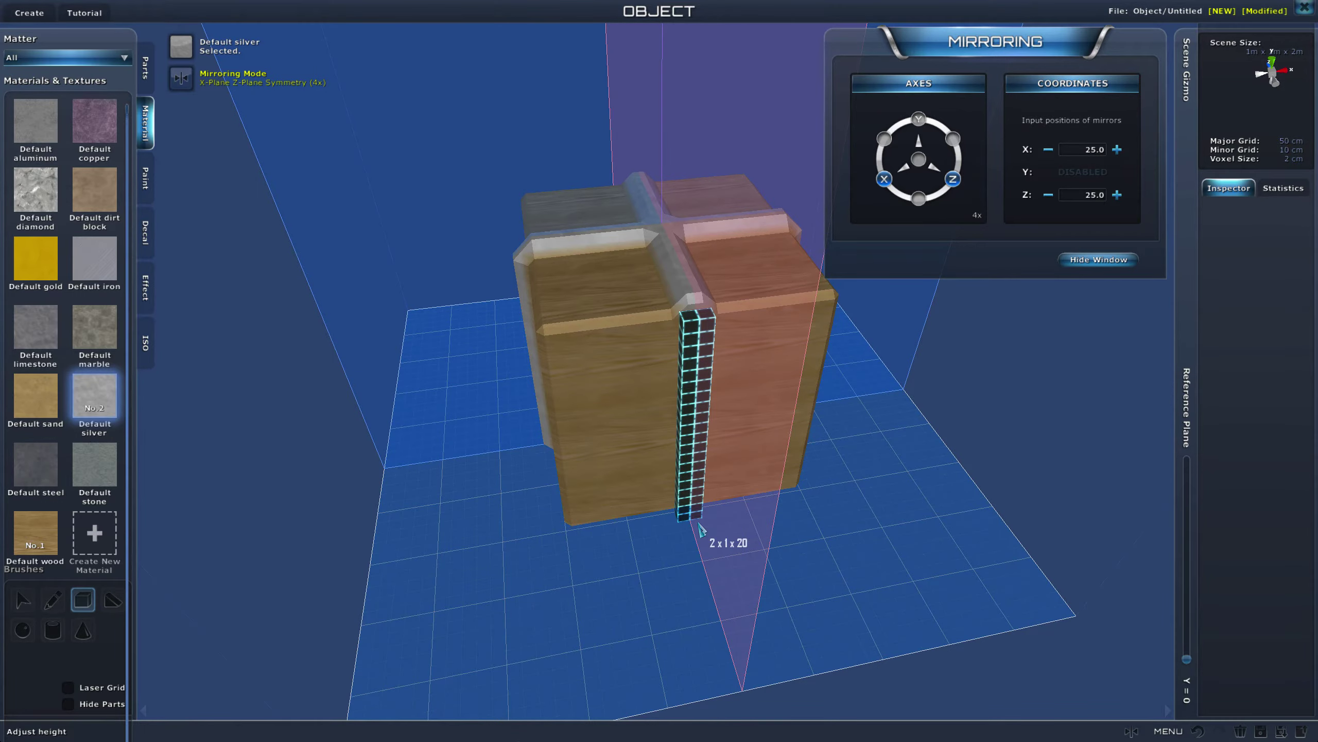
{"action": "left_click", "coordinate": [701, 529]}
{"action": "middle_click_drag", "start_coordinate": [557, 548], "coordinate": [736, 433]}
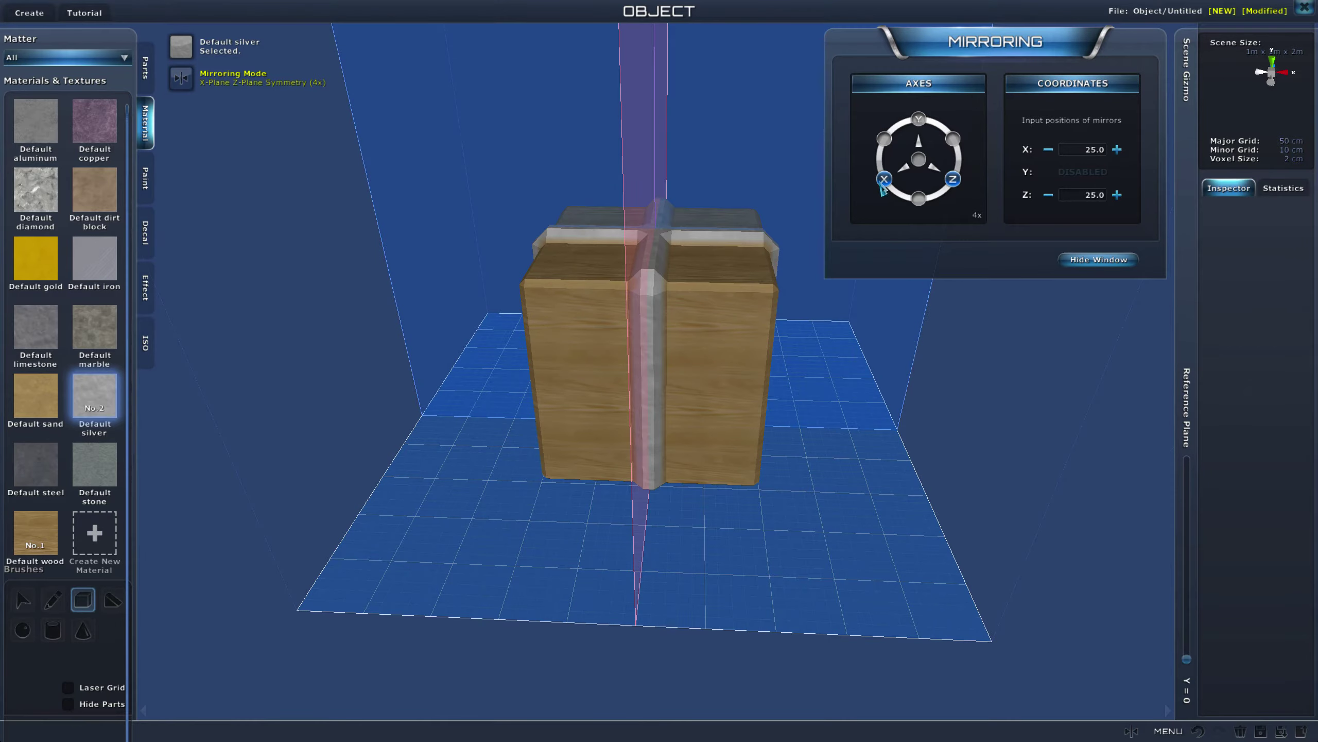
- Turn off mirroring across the Z plane, keeping only the X plane active
{"action": "left_click", "coordinate": [954, 180]}
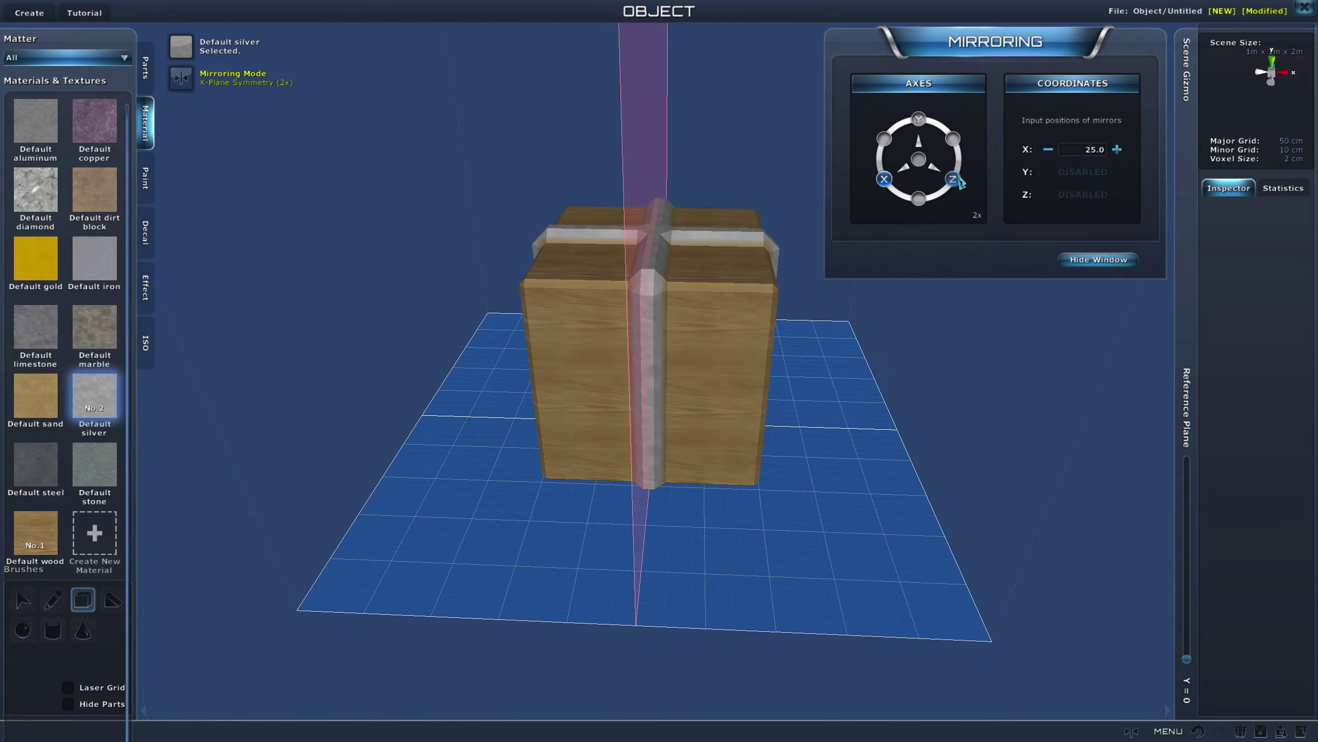
{"action": "left_click", "coordinate": [1284, 77]}
{"action": "middle_click_drag", "start_coordinate": [864, 311], "coordinate": [875, 426]}
{"action": "middle_click_drag", "start_coordinate": [895, 217], "coordinate": [784, 475]}
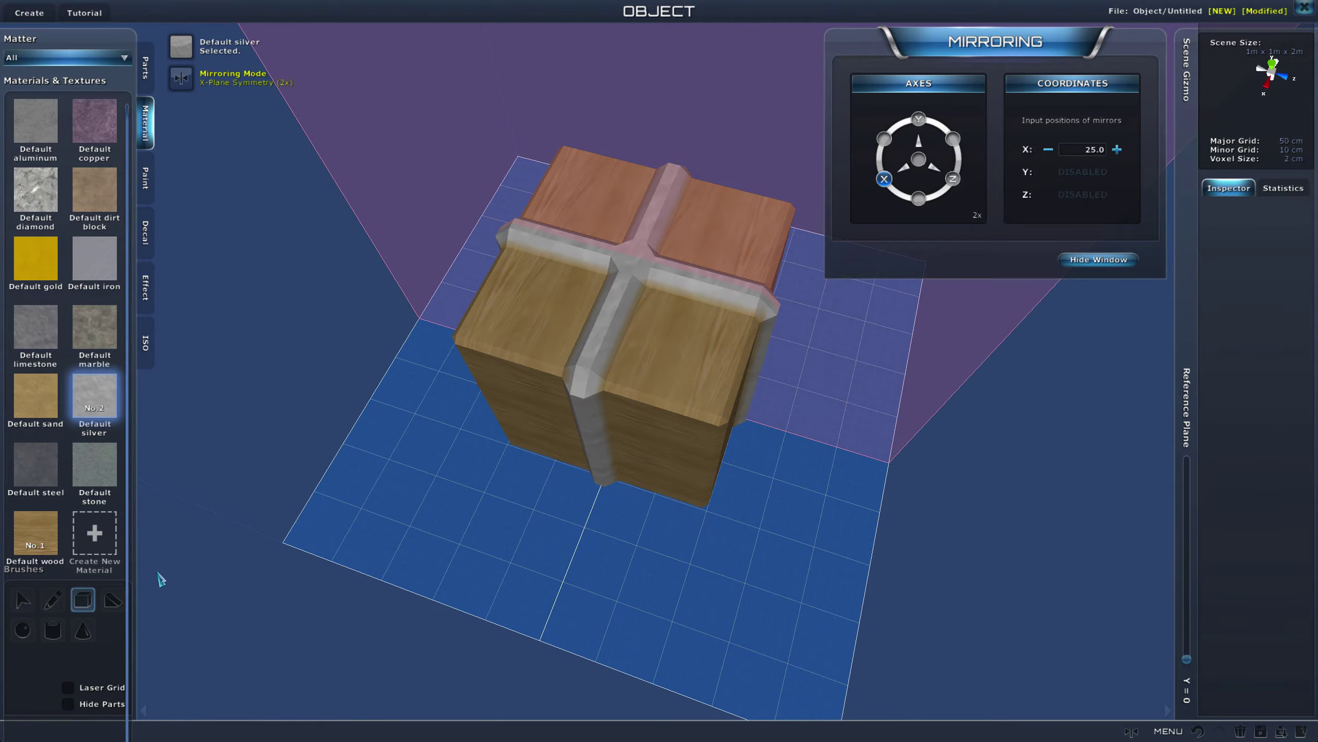
- Try to shape a silver bow with the Cylinder brush on top of the box where the ribbons cross
{"action": "left_click", "coordinate": [111, 602]}
{"action": "mouse_move", "coordinate": [353, 400]}
{"action": "middle_mouse_down"}
{"action": "mouse_move", "coordinate": [398, 383]}
{"action": "mouse_move", "coordinate": [396, 273]}
{"action": "mouse_move", "coordinate": [383, 295]}
{"action": "mouse_move", "coordinate": [403, 309]}
{"action": "mouse_move", "coordinate": [403, 345]}
{"action": "mouse_move", "coordinate": [442, 252]}
{"action": "middle_mouse_up"}
{"action": "left_click", "coordinate": [52, 630]}
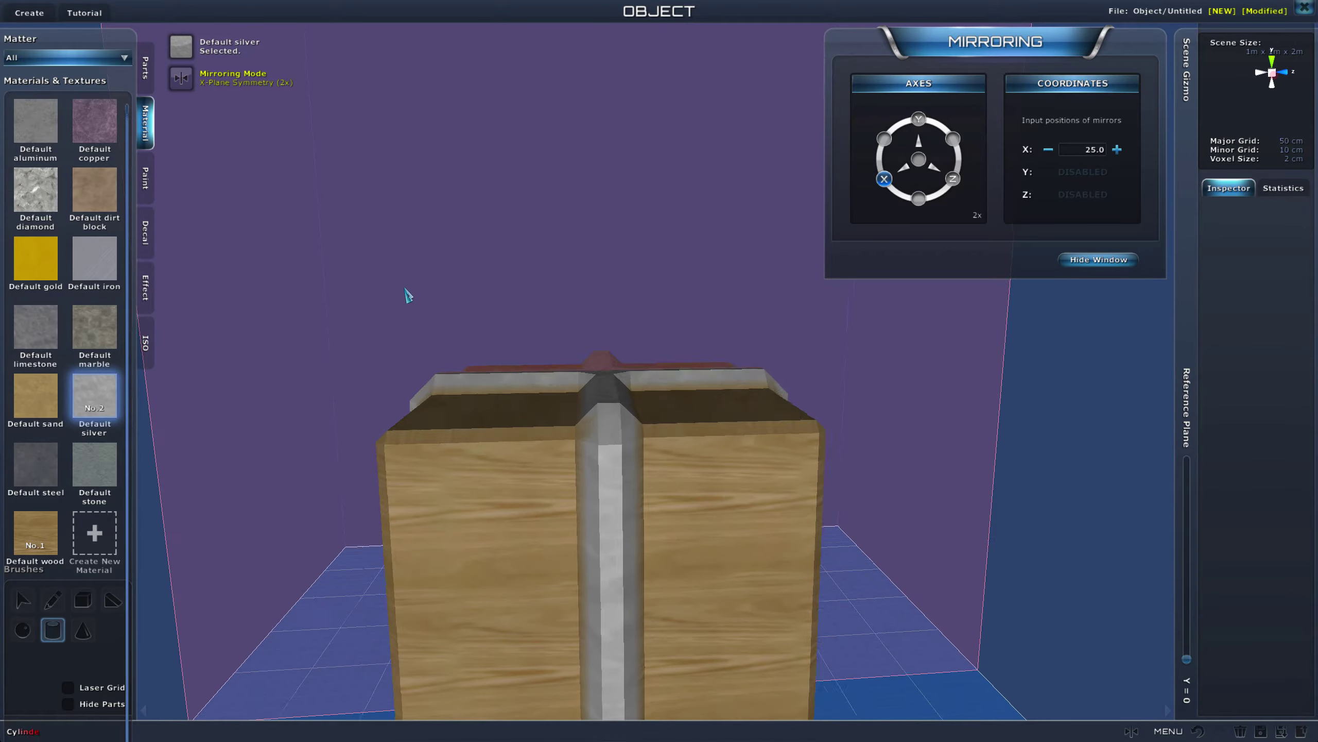
{"action": "mouse_move", "coordinate": [406, 295]}
{"action": "middle_mouse_down"}
{"action": "mouse_move", "coordinate": [412, 285]}
{"action": "mouse_move", "coordinate": [351, 404]}
{"action": "mouse_move", "coordinate": [318, 365]}
{"action": "mouse_move", "coordinate": [347, 378]}
{"action": "middle_mouse_up"}
{"action": "middle_click_drag", "start_coordinate": [587, 368], "coordinate": [515, 410]}
{"action": "scroll", "coordinate": [537, 373], "scroll_direction": "up", "scroll_amount": 5}
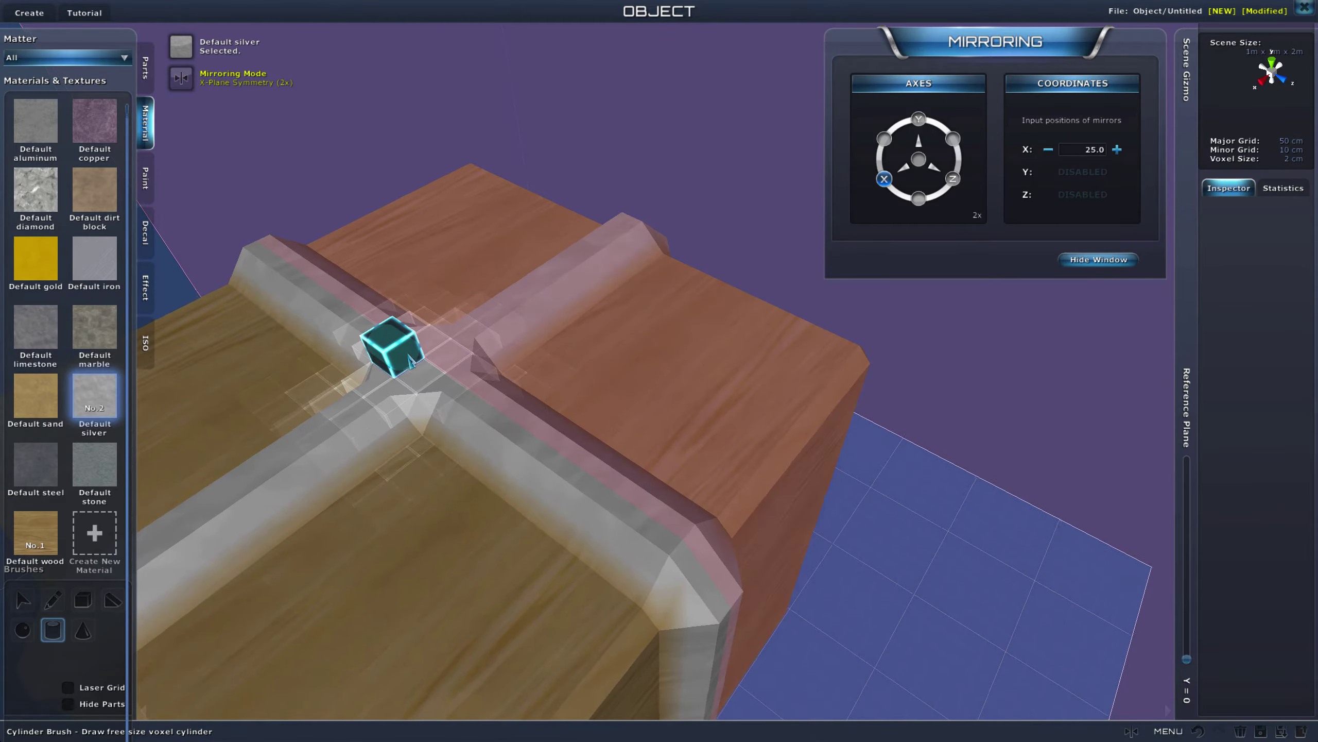
{"action": "middle_click_drag", "start_coordinate": [429, 372], "coordinate": [398, 322]}
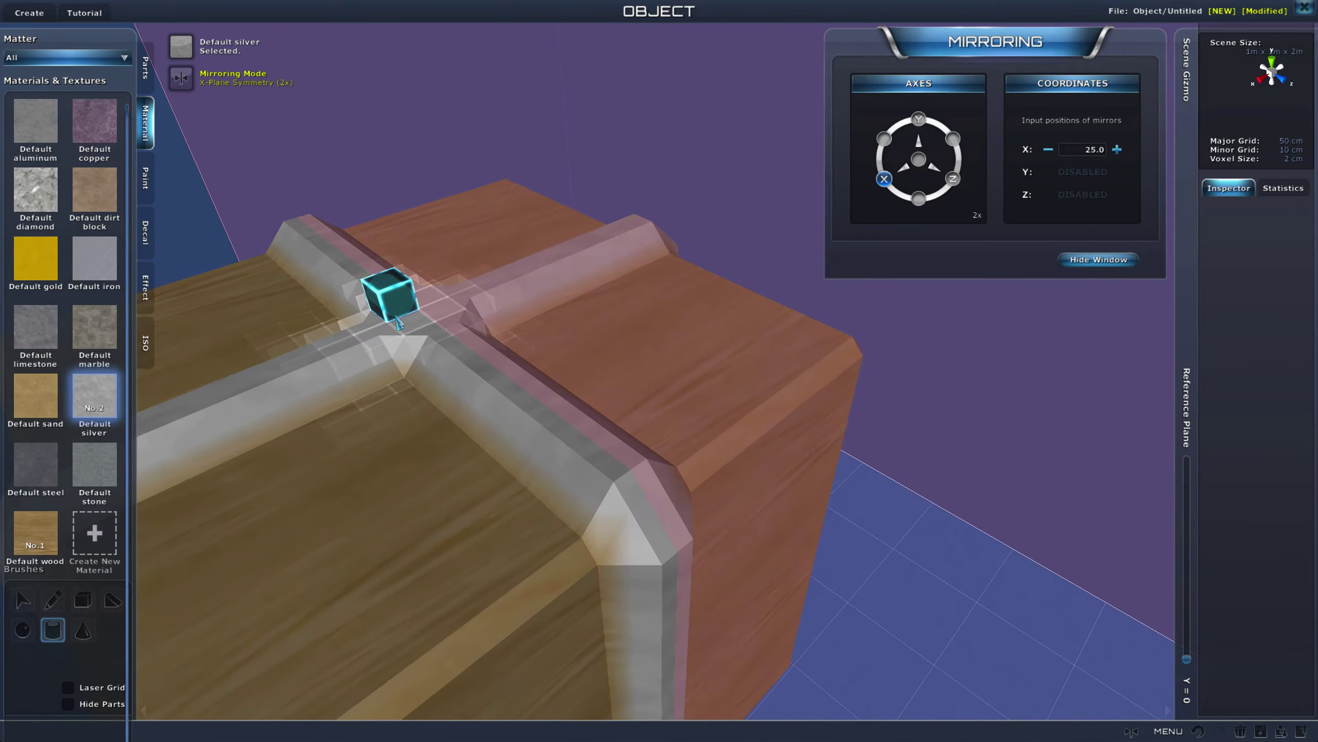
{"action": "mouse_move", "coordinate": [381, 341]}
{"action": "left_mouse_down"}
{"action": "mouse_move", "coordinate": [306, 375]}
{"action": "mouse_move", "coordinate": [243, 378]}
{"action": "mouse_move", "coordinate": [231, 401]}
{"action": "left_mouse_up"}
{"action": "mouse_move", "coordinate": [239, 332]}
{"action": "middle_mouse_down"}
{"action": "mouse_move", "coordinate": [368, 433]}
{"action": "mouse_move", "coordinate": [344, 335]}
{"action": "mouse_move", "coordinate": [374, 435]}
{"action": "mouse_move", "coordinate": [387, 432]}
{"action": "middle_mouse_up"}
{"action": "left_click", "coordinate": [239, 326]}
{"action": "middle_click_drag", "start_coordinate": [974, 383], "coordinate": [904, 386]}
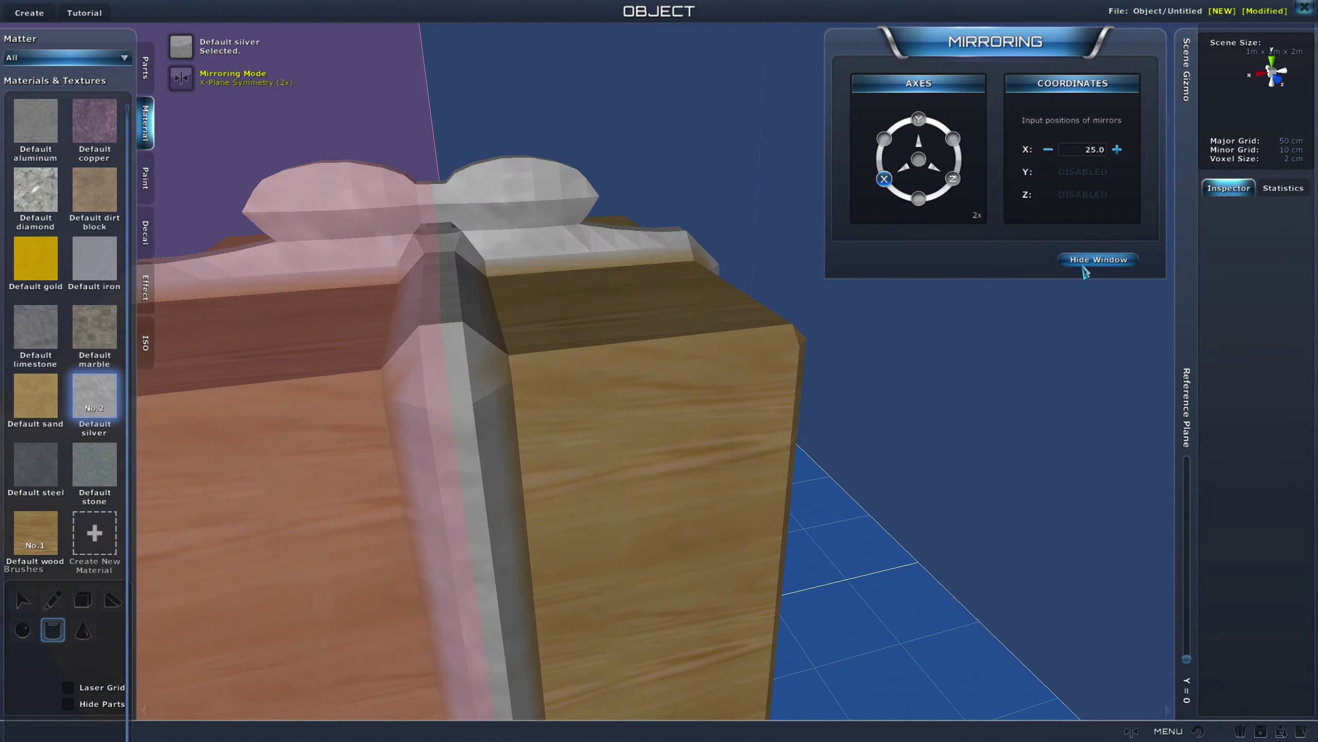
- Hide the mirroring settings and undo the cylinder bow on top of the box
{"action": "left_click", "coordinate": [1072, 260]}
{"action": "left_click", "coordinate": [1196, 734]}
{"action": "left_click", "coordinate": [1195, 734]}
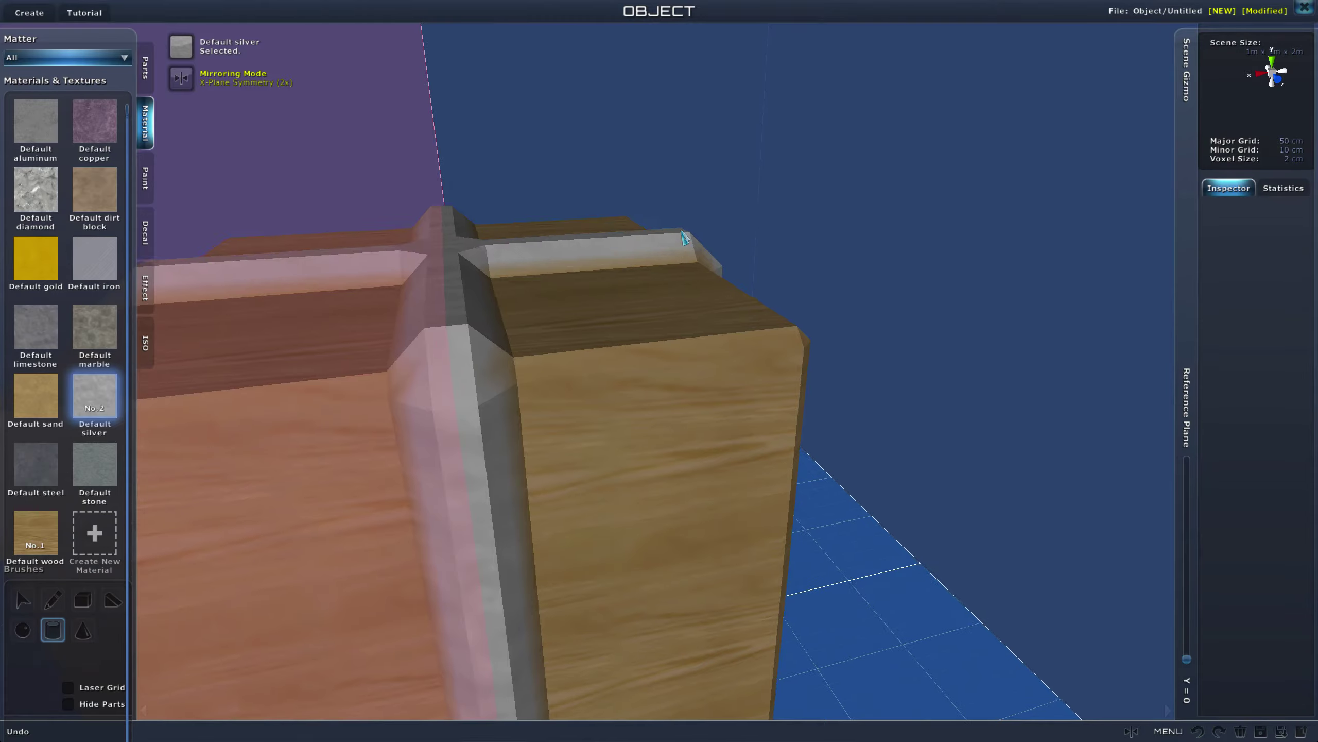
- Raise the reference plane to Y = 21, try a mirrored cylinder bow over the ribbon crossing, and undo it
{"action": "right_click_drag", "start_coordinate": [540, 306], "coordinate": [634, 403]}
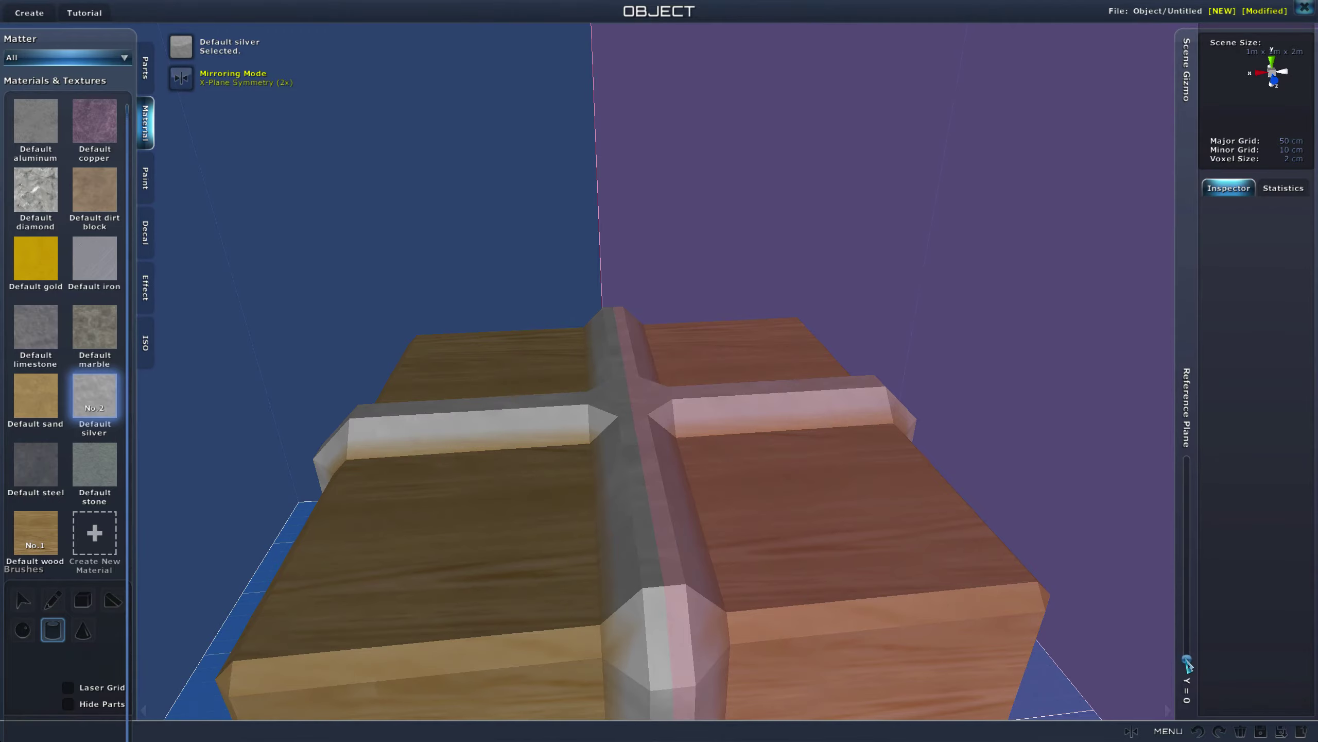
{"action": "left_click_drag", "start_coordinate": [1187, 664], "coordinate": [1186, 624]}
{"action": "right_click_drag", "start_coordinate": [680, 369], "coordinate": [680, 392]}
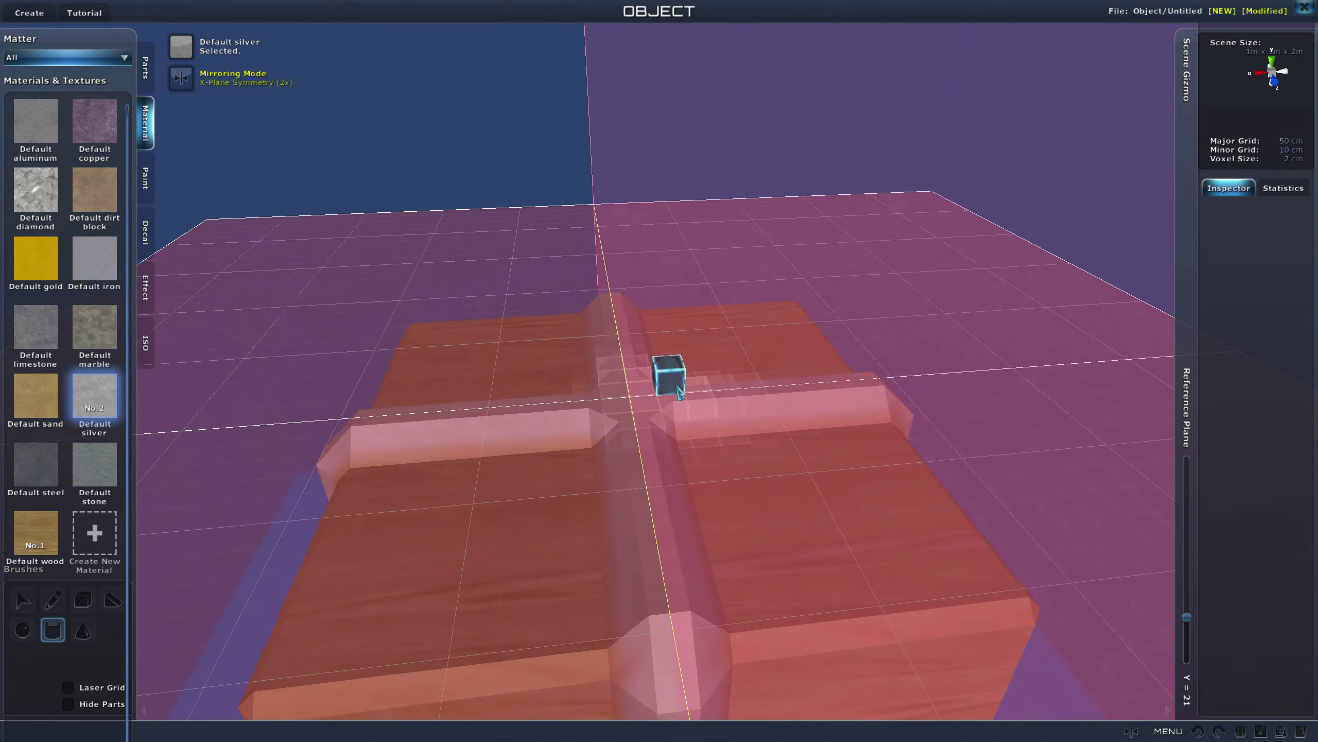
{"action": "left_click_drag", "start_coordinate": [618, 397], "coordinate": [624, 410]}
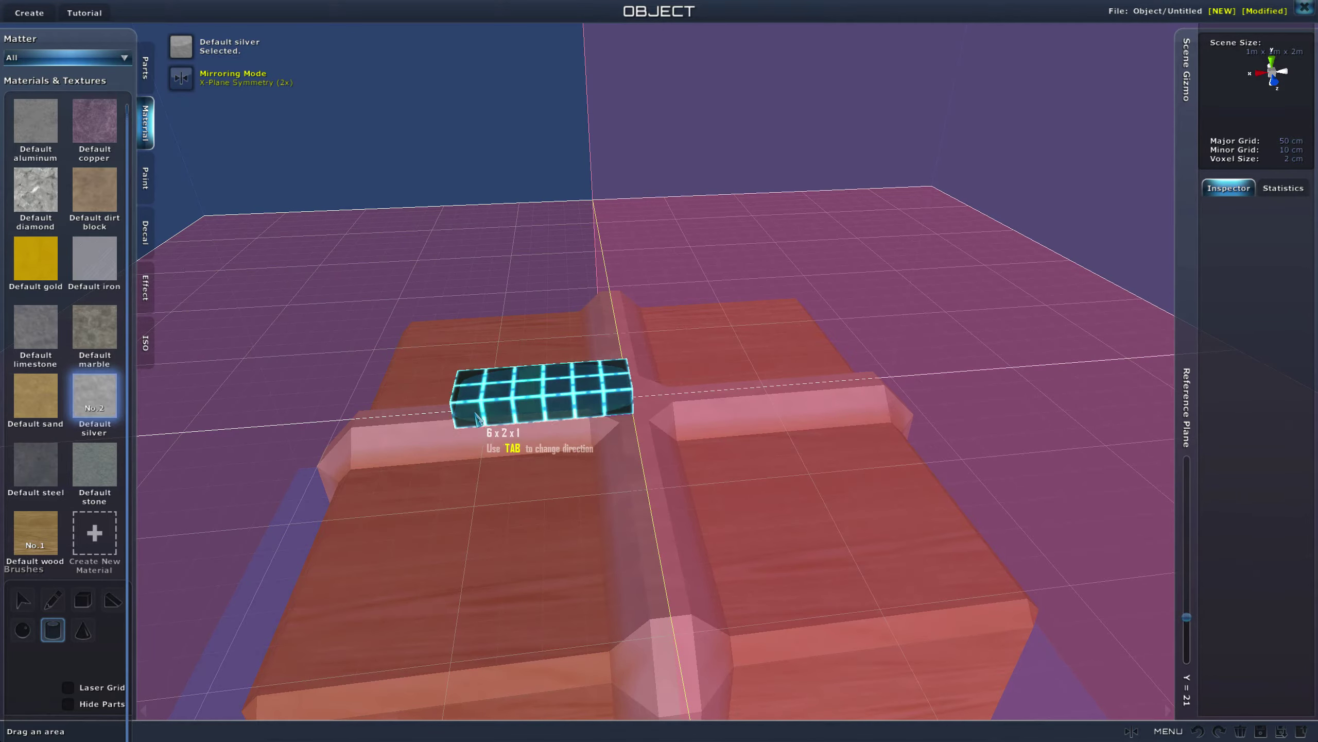
{"action": "left_click", "coordinate": [473, 353]}
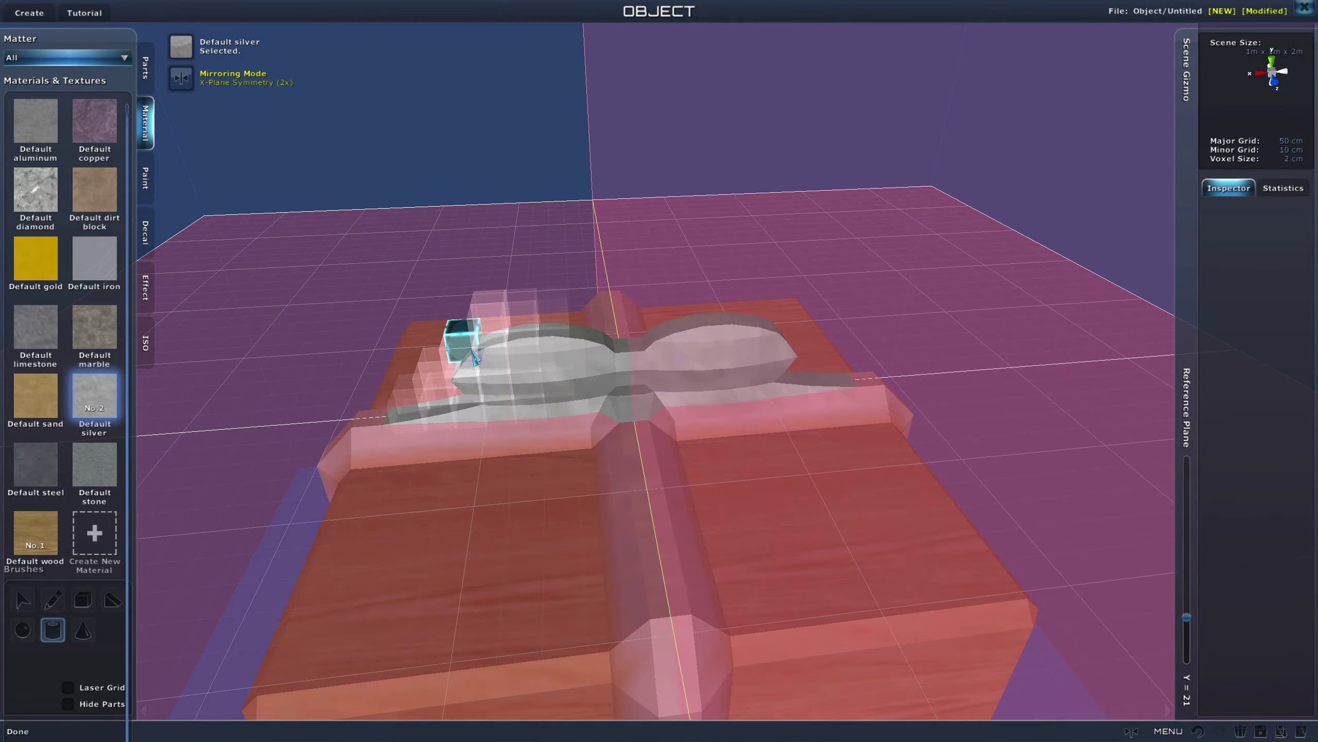
{"action": "right_click_drag", "start_coordinate": [515, 527], "coordinate": [507, 440]}
{"action": "scroll", "coordinate": [534, 487], "scroll_direction": "up", "scroll_amount": 5}
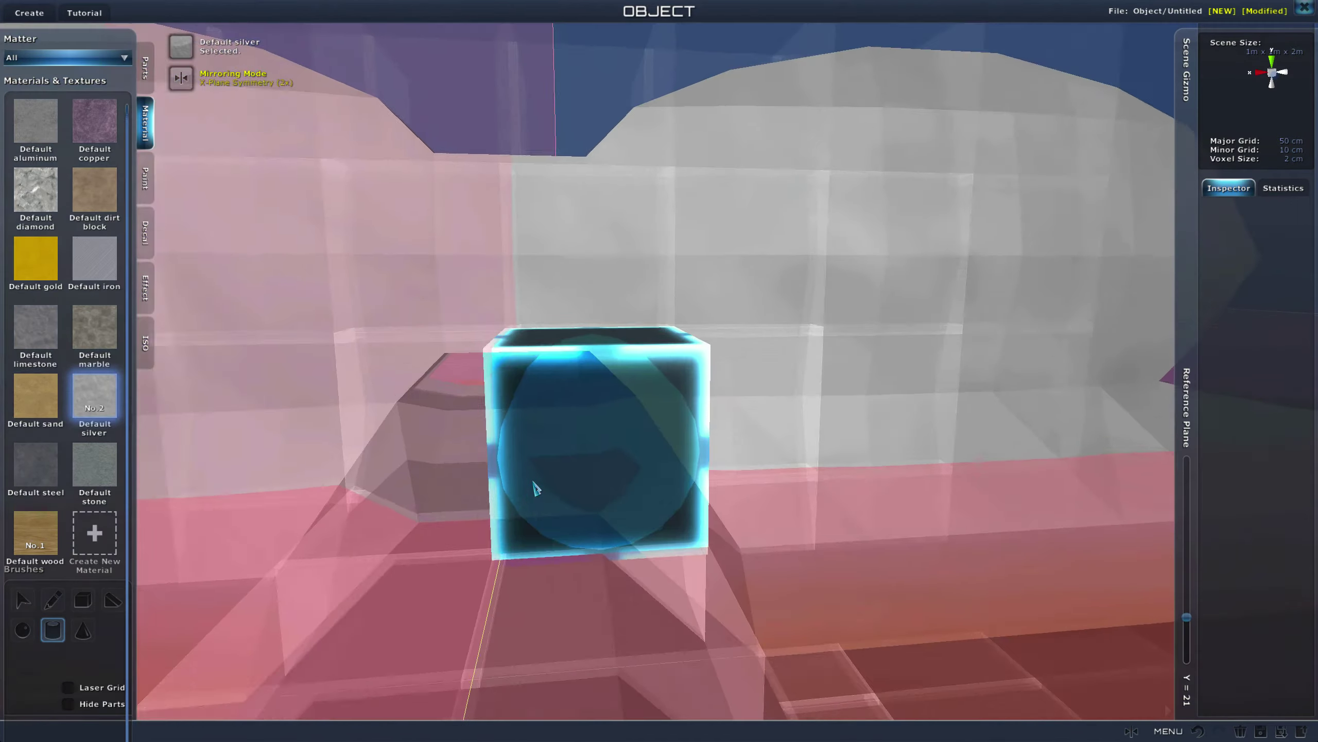
{"action": "scroll", "coordinate": [524, 480], "scroll_direction": "down", "scroll_amount": 3}
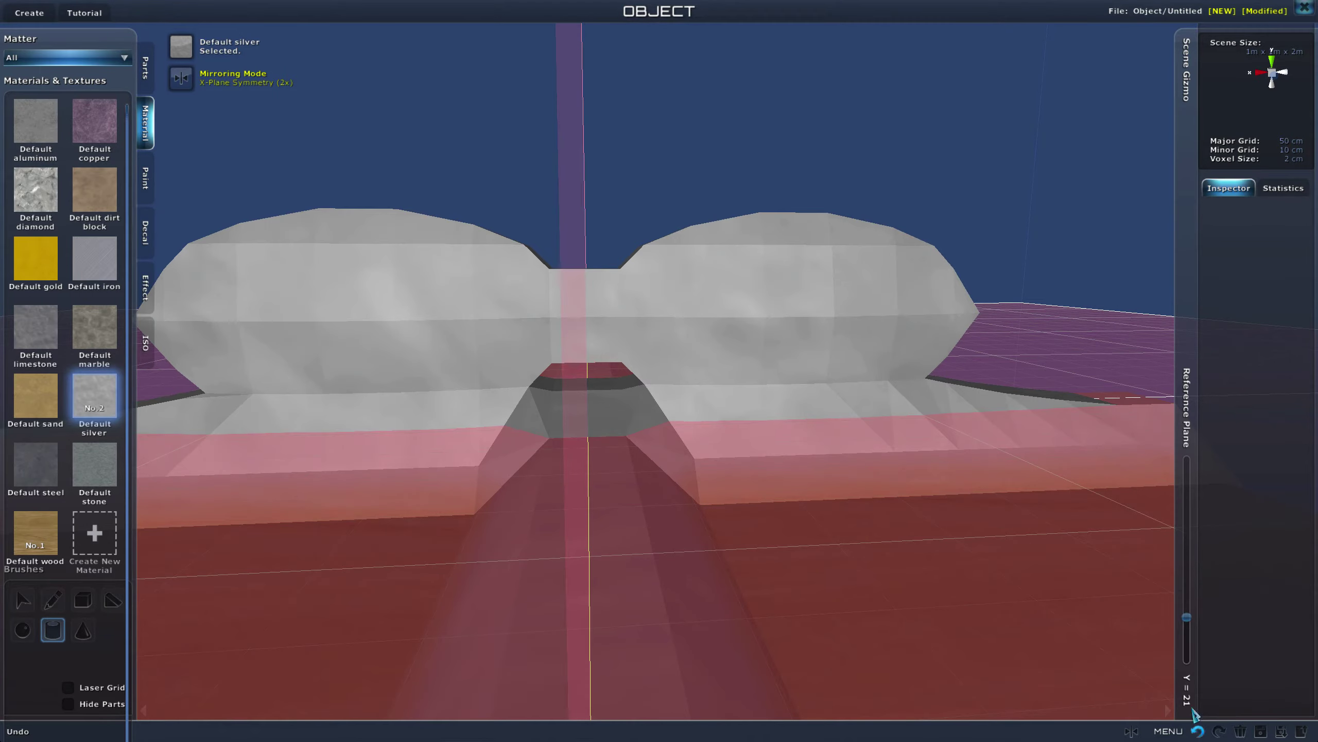
{"action": "left_click", "coordinate": [1195, 728]}
- Raise the reference plane to Y = 23, try a small mirrored cylinder beside the mirror plane, and undo it
{"action": "left_click_drag", "start_coordinate": [1187, 617], "coordinate": [1186, 613]}
{"action": "right_click_drag", "start_coordinate": [820, 259], "coordinate": [747, 364]}
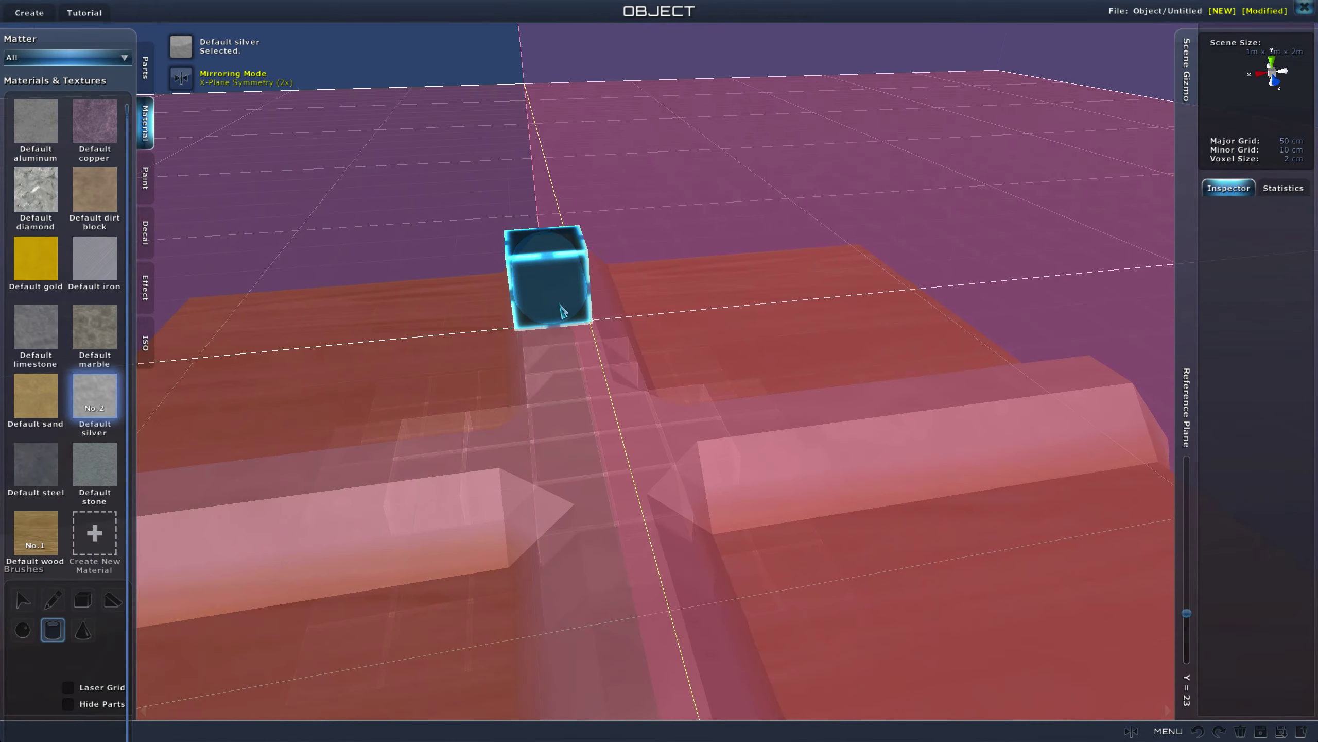
{"action": "left_click_drag", "start_coordinate": [563, 310], "coordinate": [568, 332]}
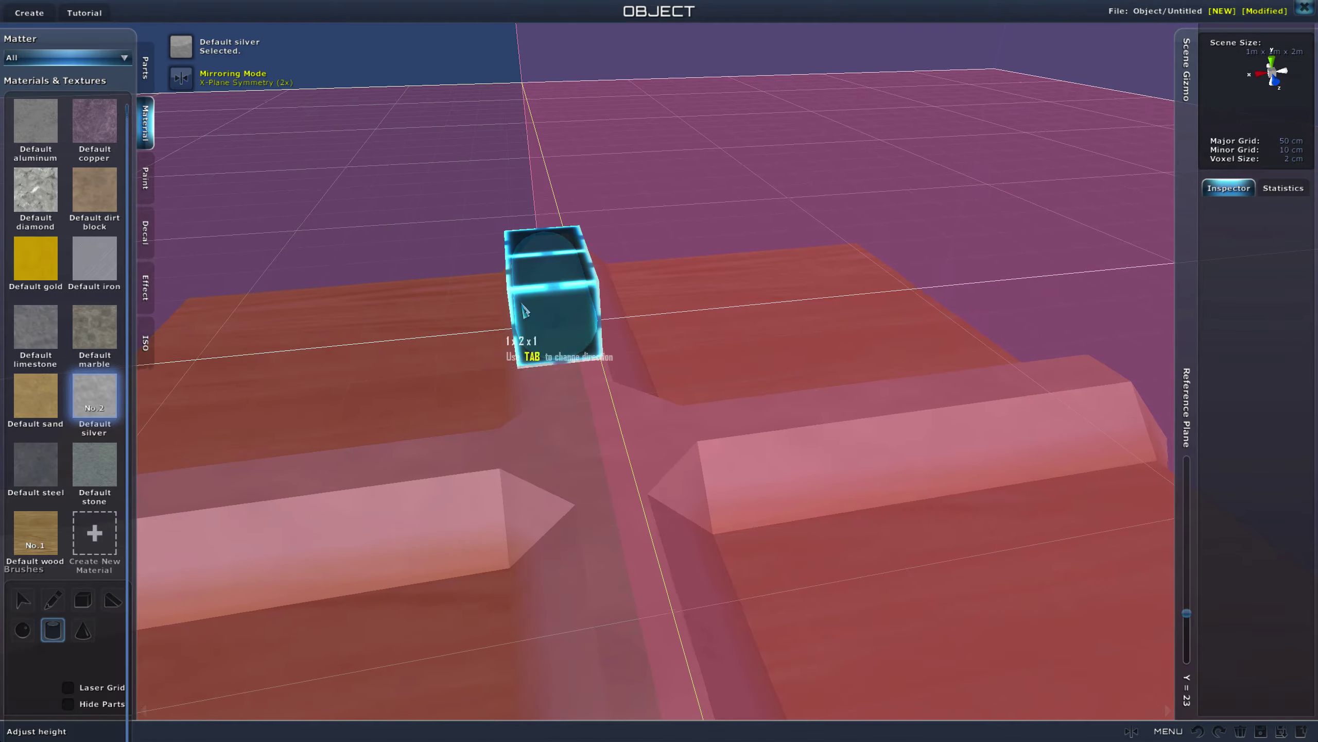
{"action": "left_click", "coordinate": [545, 308]}
{"action": "key", "text": "Escape"}
{"action": "right_click_drag", "start_coordinate": [564, 308], "coordinate": [543, 308]}
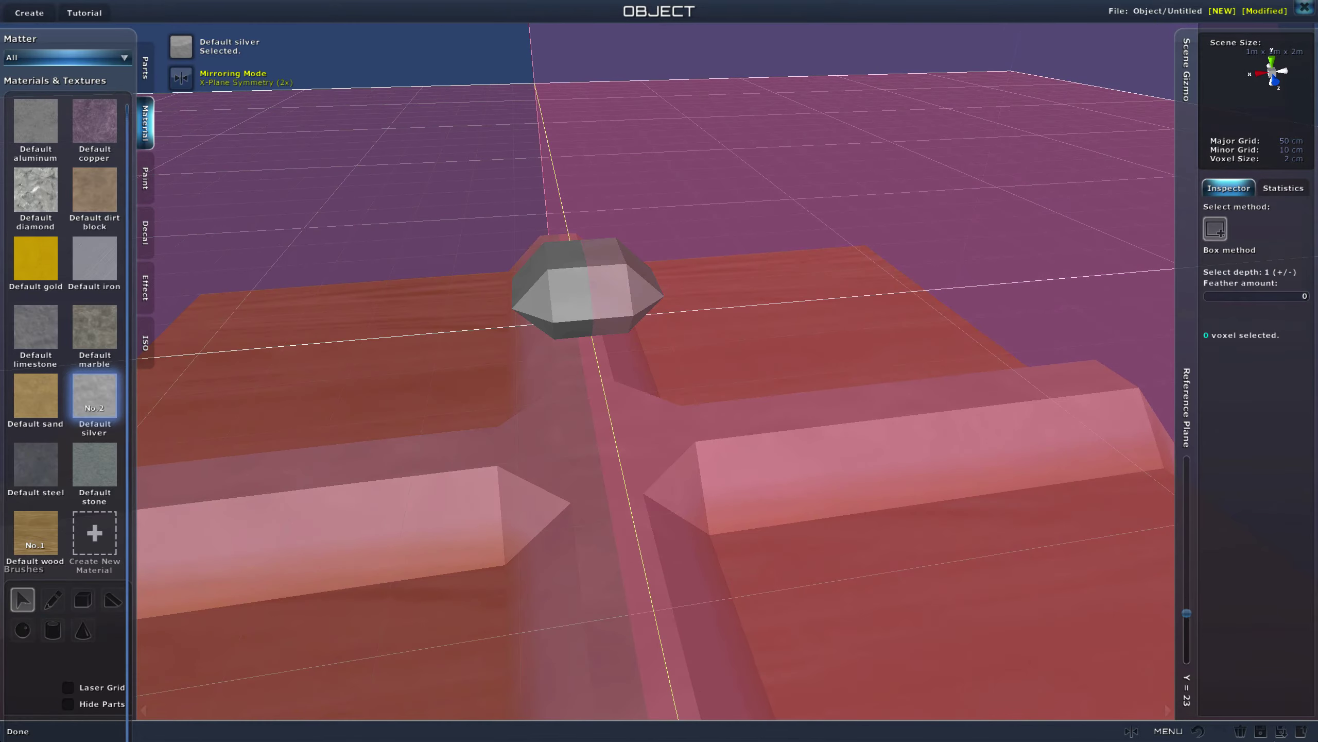
{"action": "left_click", "coordinate": [1199, 731]}
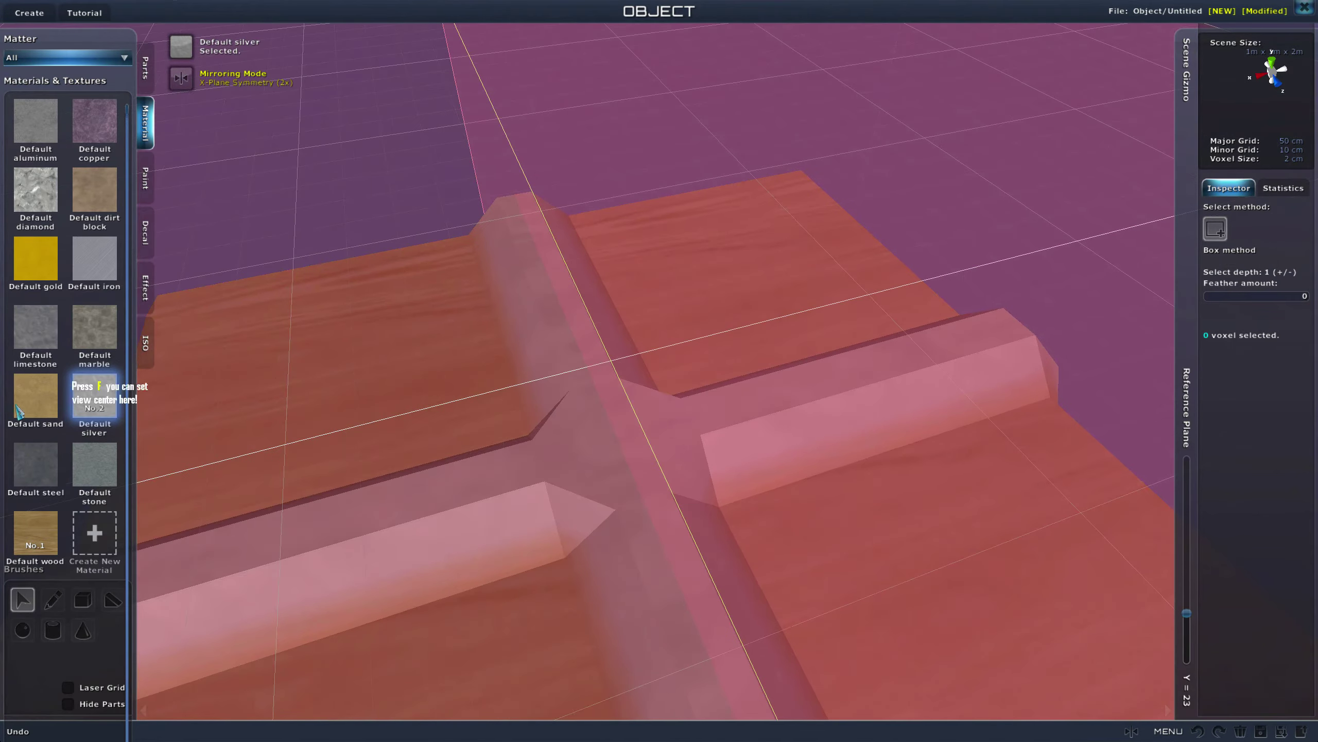
- Try a larger mirrored silver cylinder bow of 8 x 2 x 3 voxels on the reference plane at Y = 23
{"action": "left_click", "coordinate": [53, 630]}
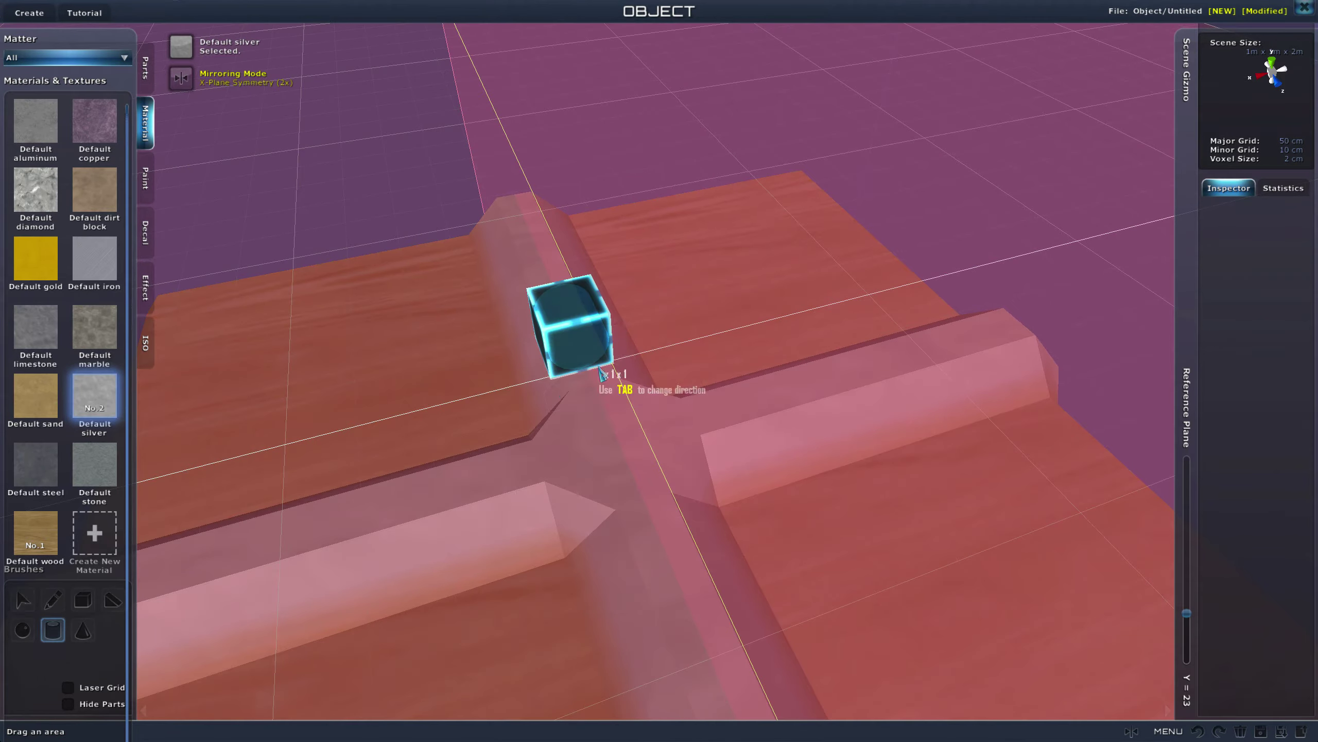
{"action": "mouse_move", "coordinate": [365, 442]}
{"action": "left_mouse_down"}
{"action": "mouse_move", "coordinate": [254, 473]}
{"action": "mouse_move", "coordinate": [218, 463]}
{"action": "mouse_move", "coordinate": [188, 492]}
{"action": "mouse_move", "coordinate": [283, 486]}
{"action": "mouse_move", "coordinate": [326, 464]}
{"action": "left_mouse_up"}
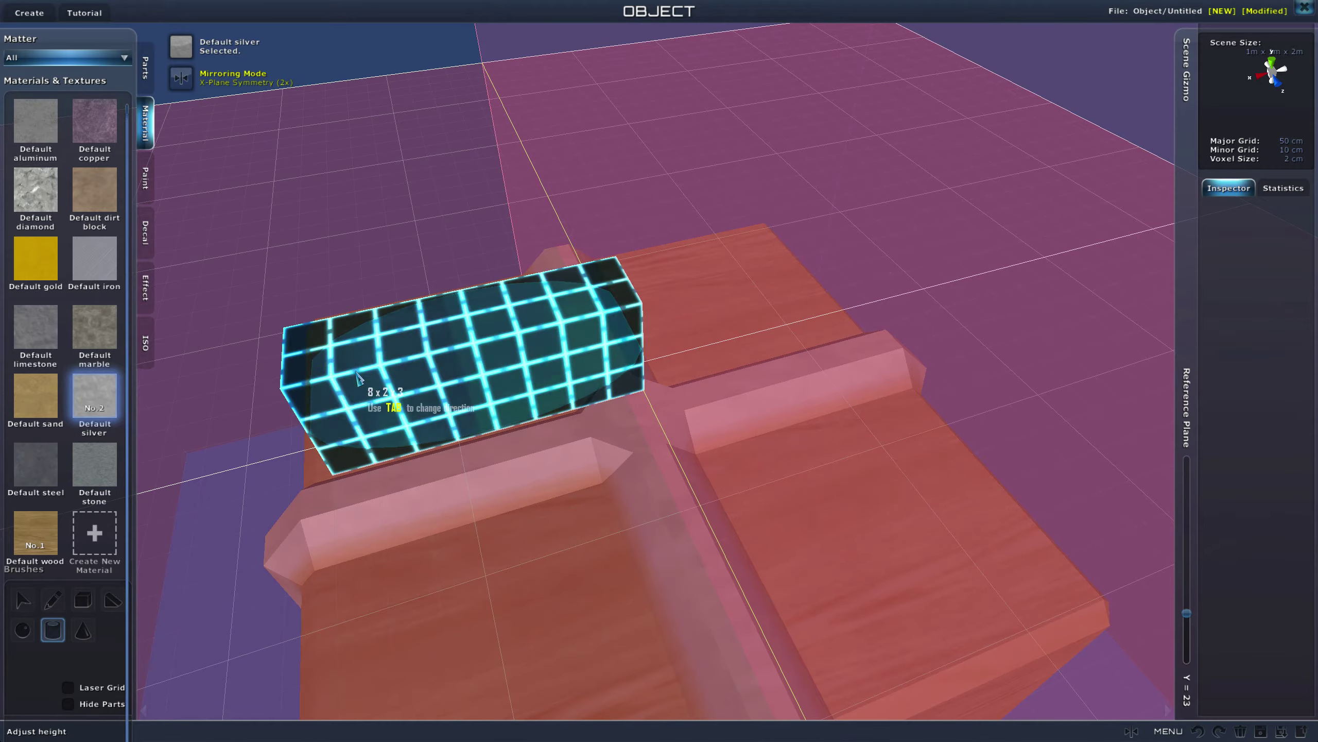
{"action": "left_click", "coordinate": [356, 378]}
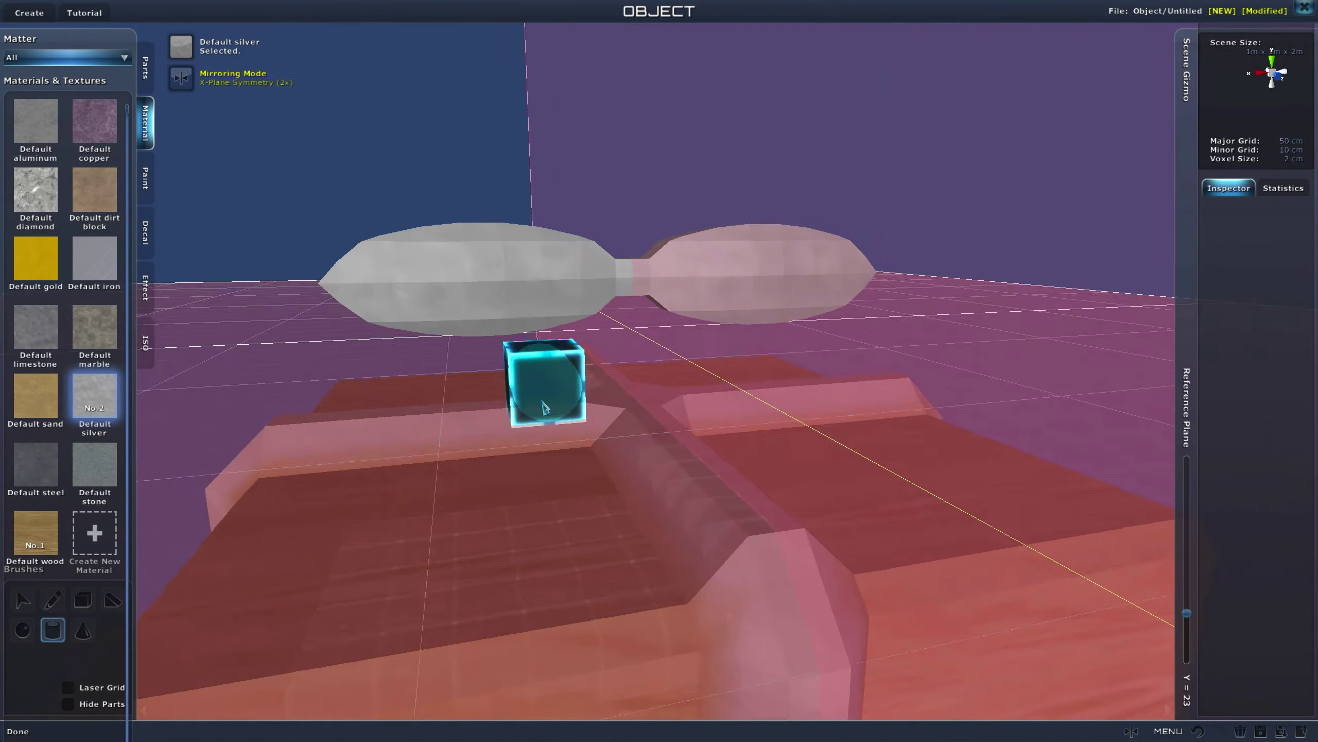
{"action": "right_click_drag", "start_coordinate": [545, 407], "coordinate": [527, 419]}
- Undo the last bow, lower the reference plane to Y = 22, and try a bow of 8 x 2 x 2 voxels
{"action": "left_click_drag", "start_coordinate": [1187, 615], "coordinate": [1186, 620]}
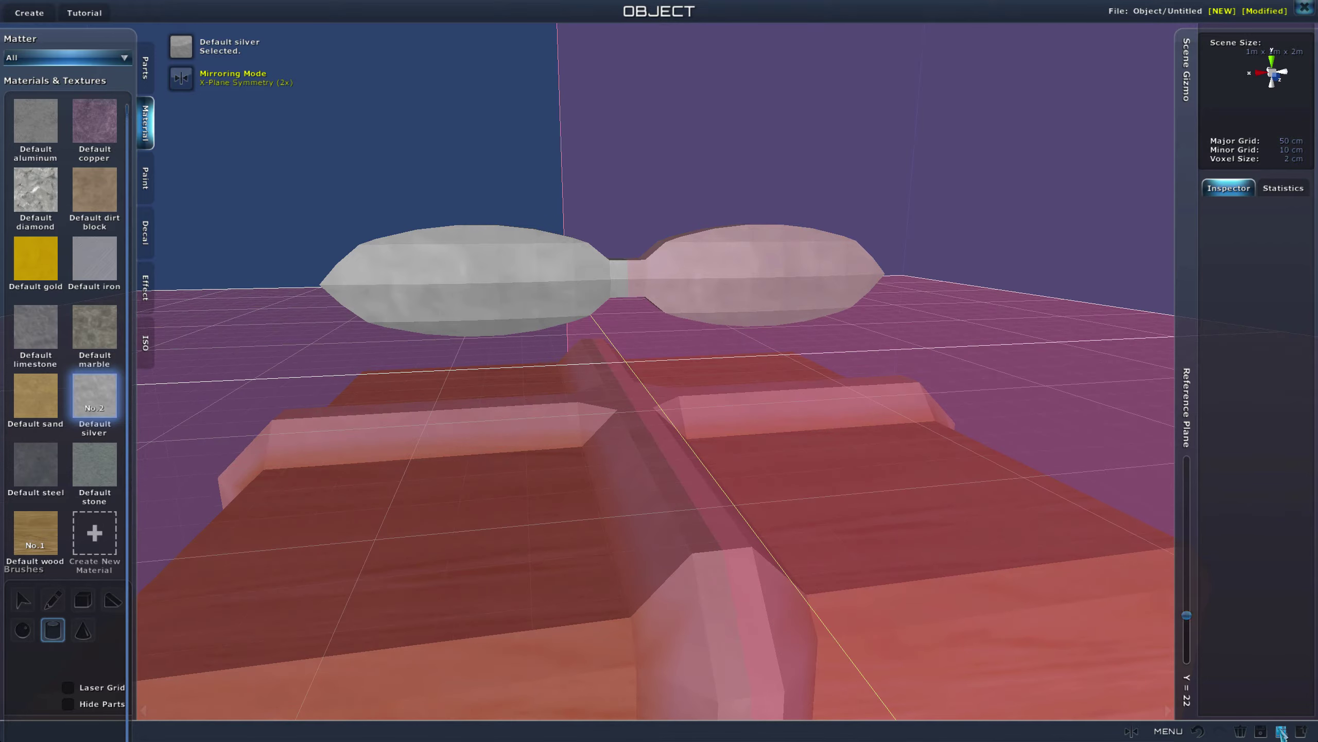
{"action": "left_click", "coordinate": [1196, 732]}
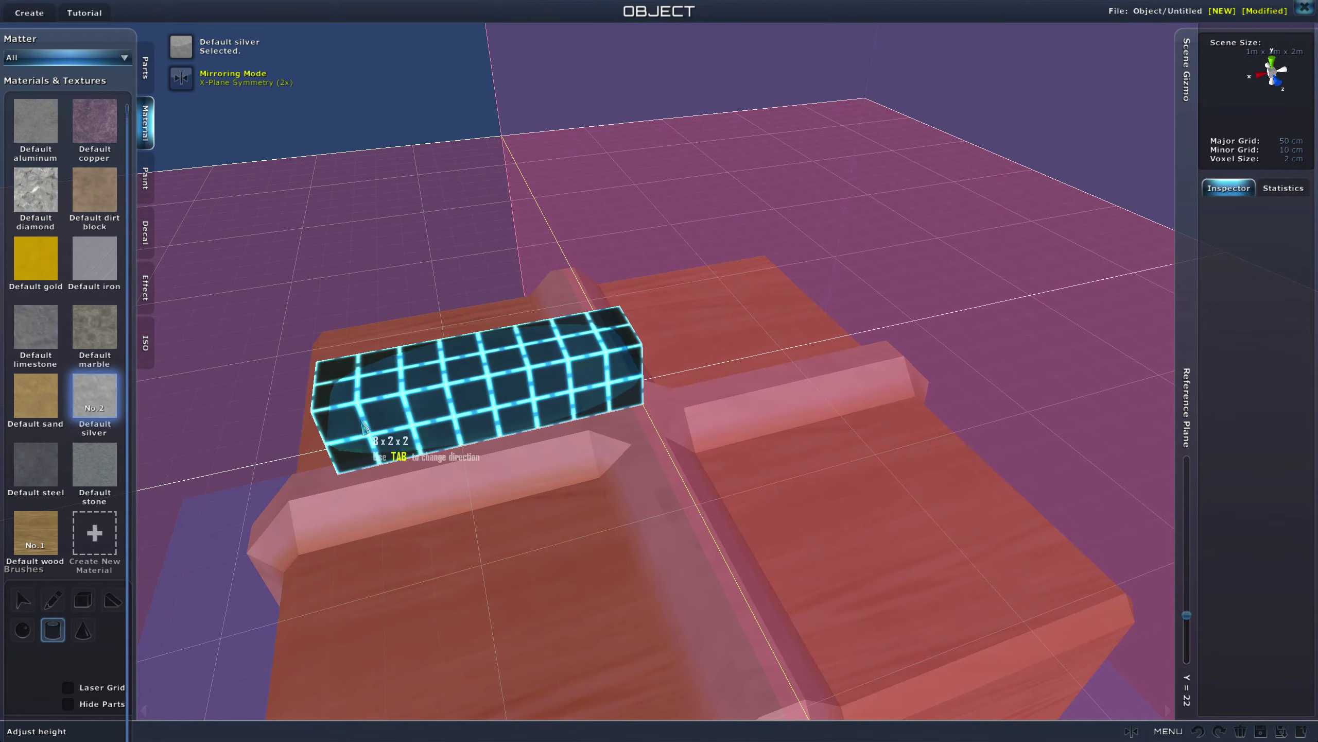
{"action": "left_click", "coordinate": [362, 392]}
{"action": "right_click_drag", "start_coordinate": [693, 561], "coordinate": [1073, 492]}
{"action": "middle_click_drag", "start_coordinate": [1074, 498], "coordinate": [677, 538]}
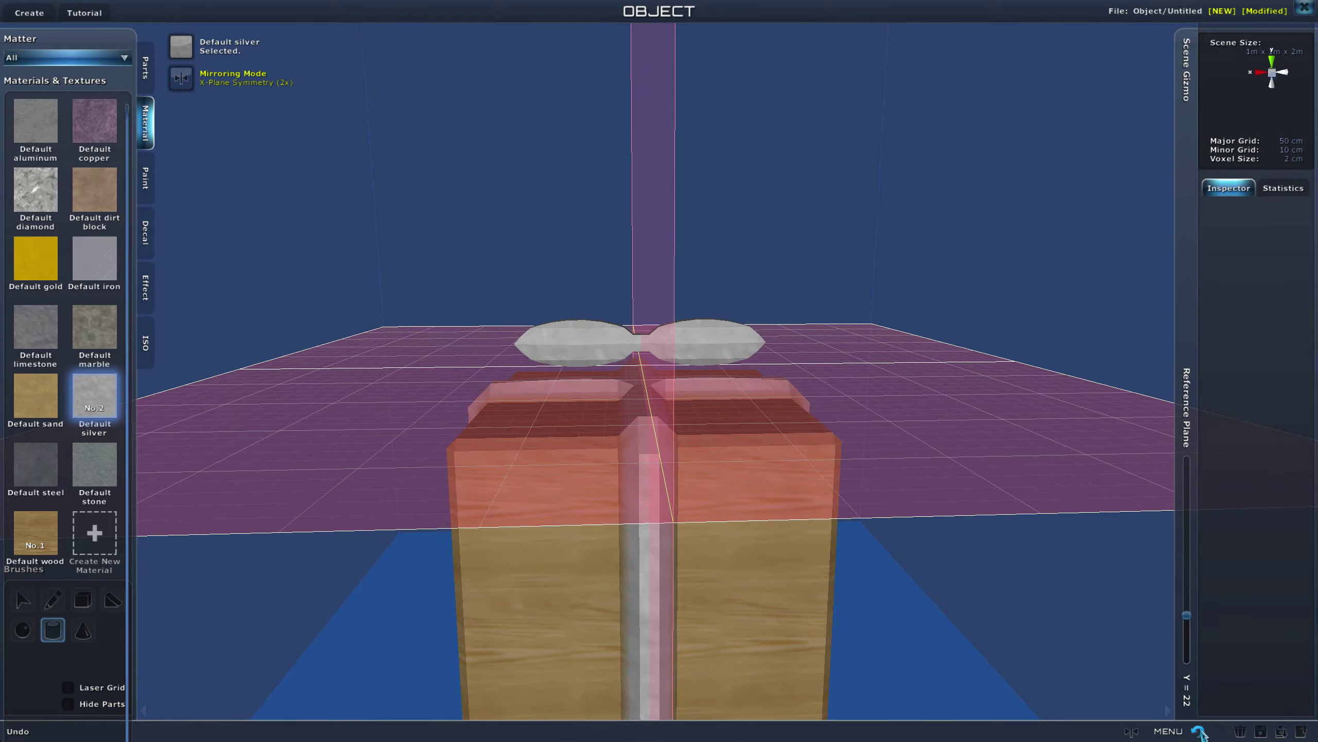
- Lower the reference plane to Y = 18 and draw the mirrored silver cylinder bow directly on the ribbon crossing
{"action": "left_click_drag", "start_coordinate": [1187, 619], "coordinate": [1187, 626]}
{"action": "middle_click_drag", "start_coordinate": [588, 539], "coordinate": [615, 441]}
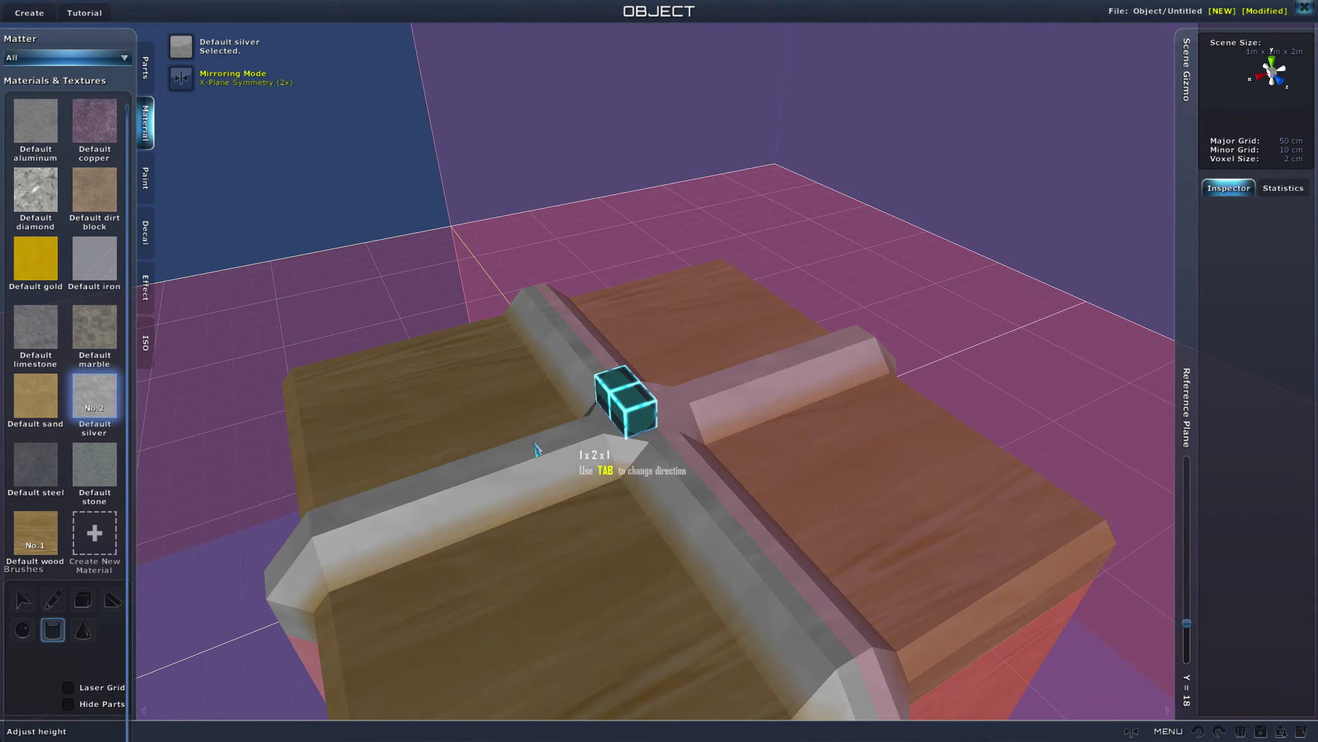
{"action": "left_click_drag", "start_coordinate": [638, 424], "coordinate": [382, 516]}
{"action": "left_click", "coordinate": [394, 451]}
{"action": "middle_click_drag", "start_coordinate": [436, 483], "coordinate": [613, 608]}
{"action": "scroll", "coordinate": [686, 604], "scroll_direction": "down", "scroll_amount": 10}
{"action": "scroll", "coordinate": [732, 550], "scroll_direction": "up", "scroll_amount": 5}
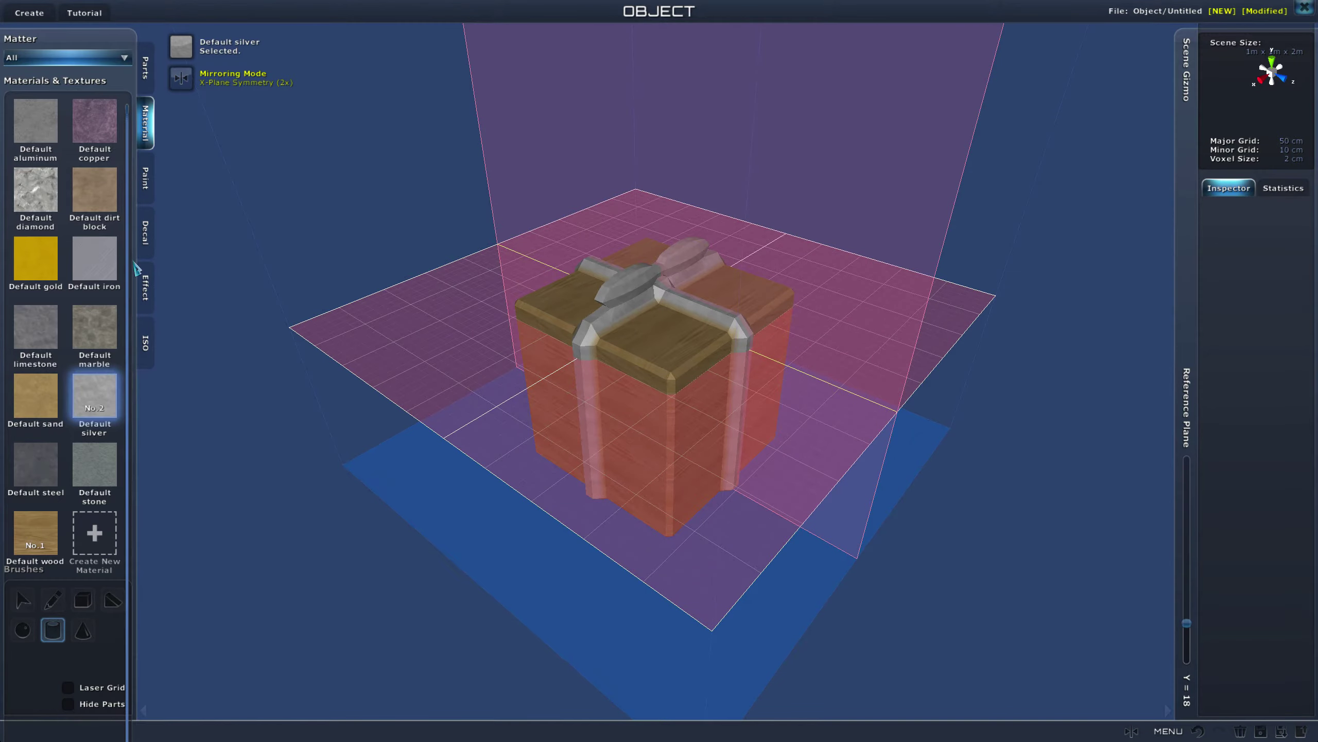
- Set the paint colour to red at RGB 84%, 0%, 0% and the Airbrush radius to 16
{"action": "left_click", "coordinate": [148, 190]}
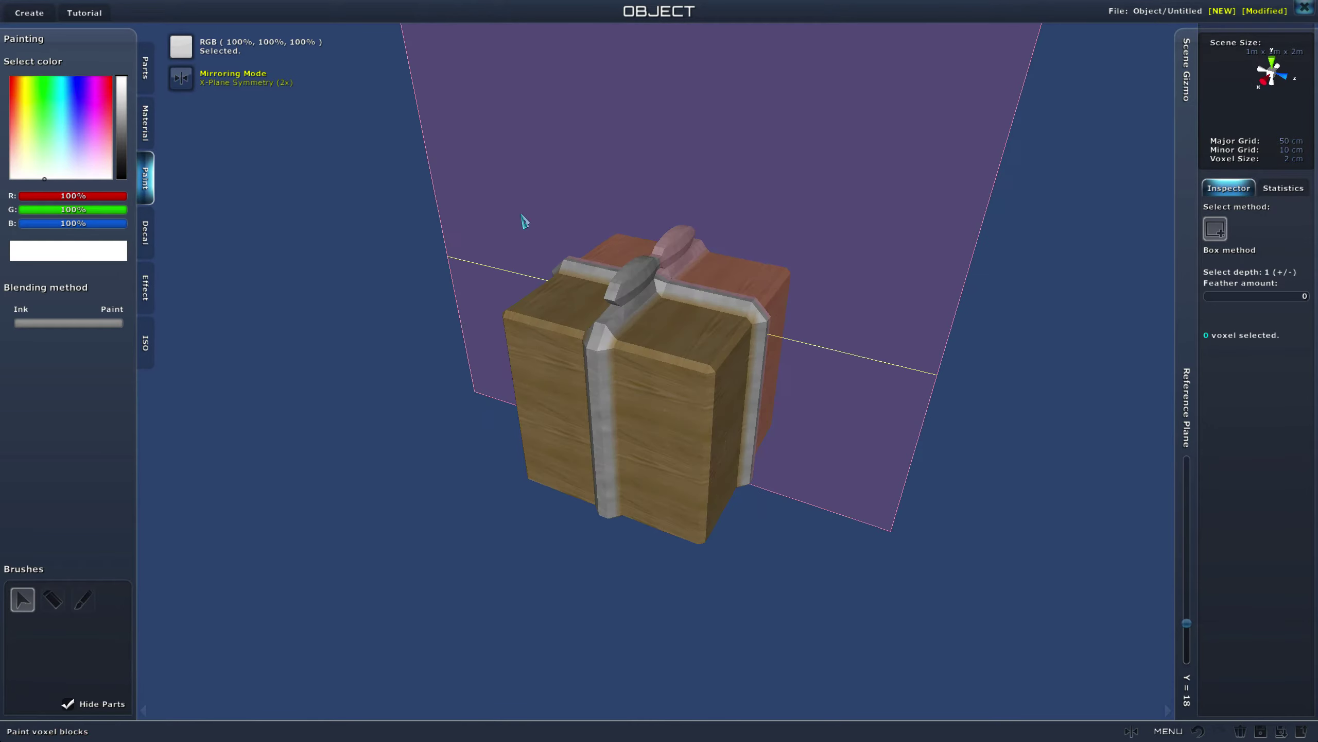
{"action": "mouse_move", "coordinate": [111, 130]}
{"action": "left_mouse_down"}
{"action": "mouse_move", "coordinate": [105, 85]}
{"action": "mouse_move", "coordinate": [113, 94]}
{"action": "left_mouse_up"}
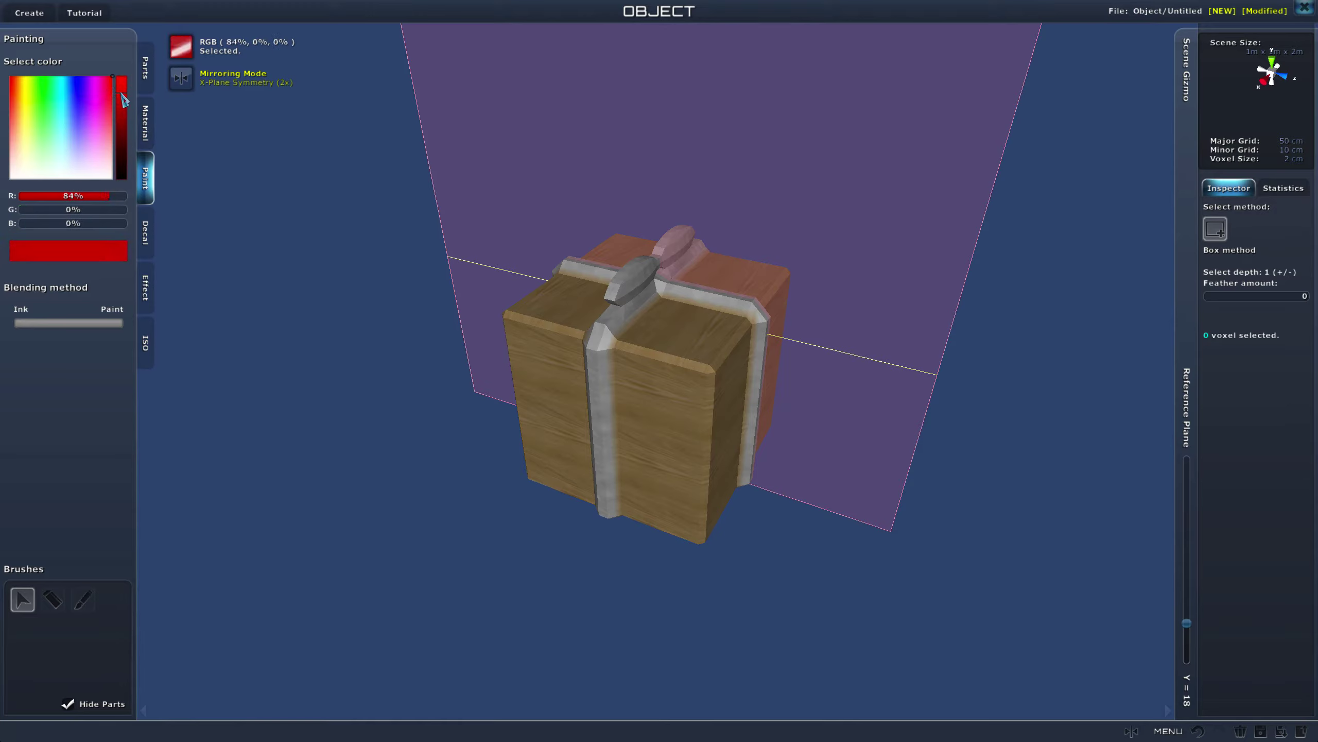
{"action": "left_click", "coordinate": [83, 605]}
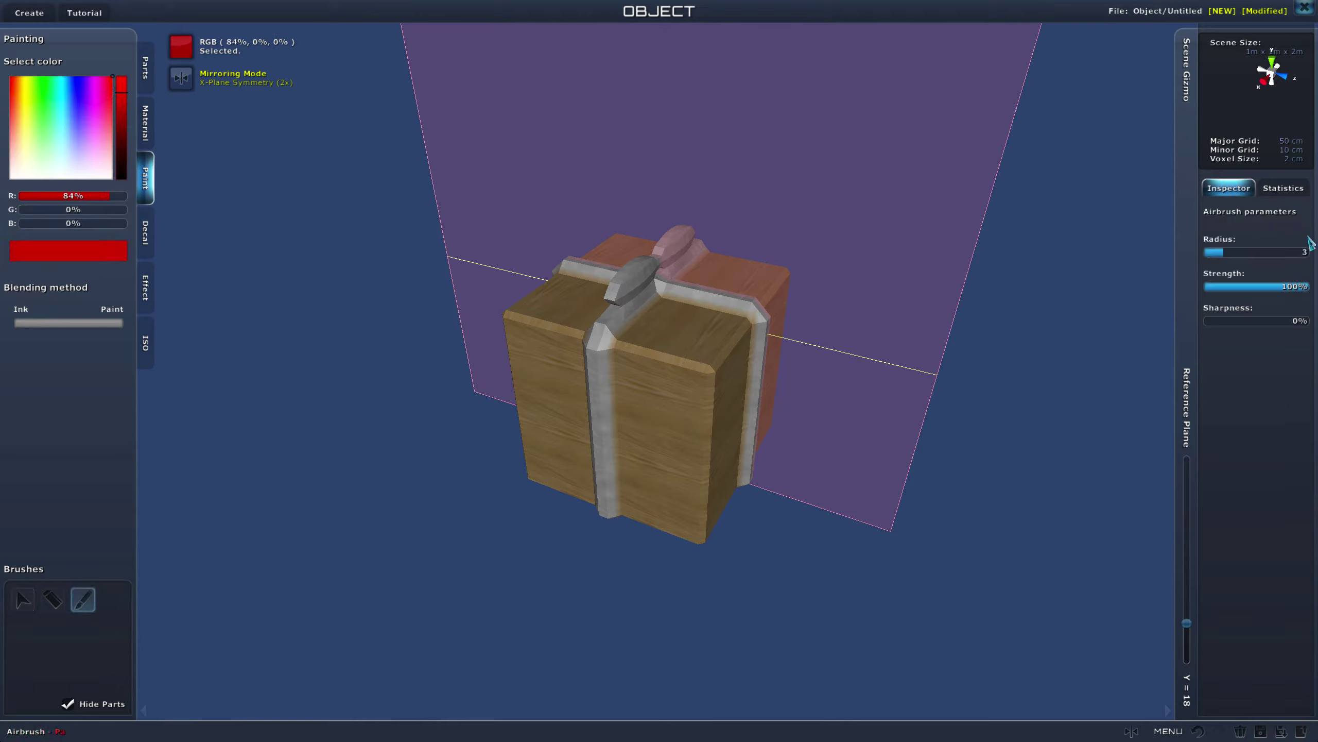
{"action": "left_click_drag", "start_coordinate": [1264, 253], "coordinate": [1310, 252]}
- Airbrush the whole gift box red, covering the top, all sides, the underside, the ribbons and the bow
{"action": "mouse_move", "coordinate": [658, 333]}
{"action": "left_mouse_down"}
{"action": "mouse_move", "coordinate": [677, 352]}
{"action": "mouse_move", "coordinate": [620, 520]}
{"action": "mouse_move", "coordinate": [667, 363]}
{"action": "mouse_move", "coordinate": [642, 267]}
{"action": "mouse_move", "coordinate": [512, 427]}
{"action": "left_mouse_up"}
{"action": "right_click_drag", "start_coordinate": [512, 427], "coordinate": [862, 294]}
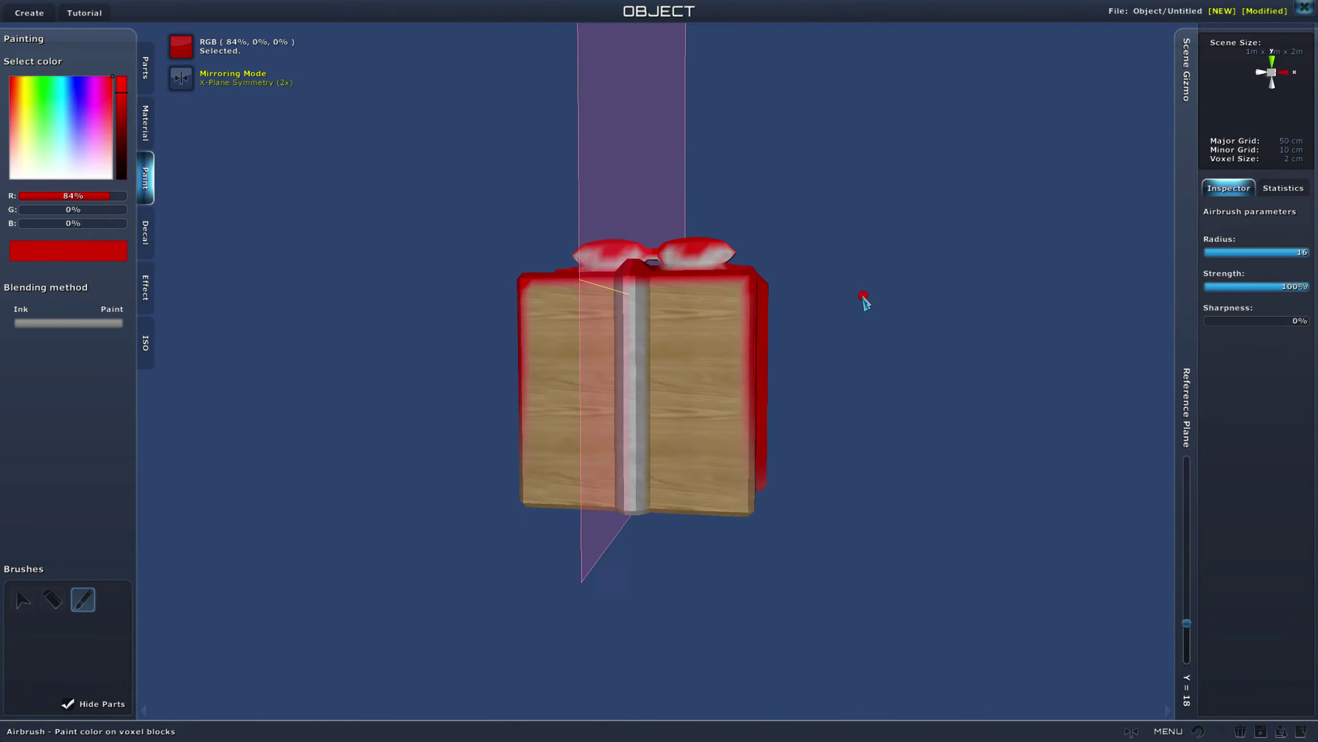
{"action": "mouse_move", "coordinate": [690, 394]}
{"action": "left_mouse_down"}
{"action": "mouse_move", "coordinate": [700, 253]}
{"action": "mouse_move", "coordinate": [659, 506]}
{"action": "left_mouse_up"}
{"action": "right_click_drag", "start_coordinate": [660, 506], "coordinate": [589, 506]}
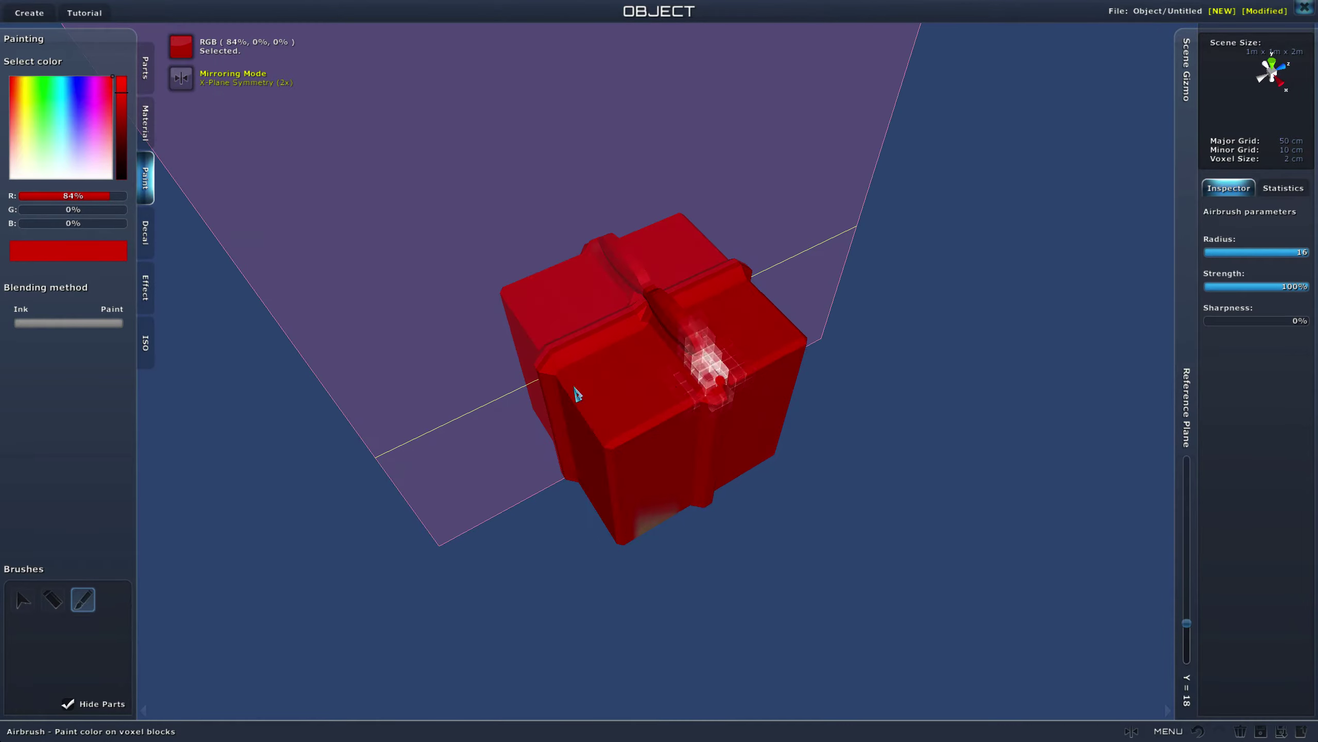
{"action": "right_click_drag", "start_coordinate": [577, 388], "coordinate": [707, 284]}
{"action": "mouse_move", "coordinate": [670, 423]}
{"action": "left_mouse_down"}
{"action": "mouse_move", "coordinate": [582, 388]}
{"action": "mouse_move", "coordinate": [652, 397]}
{"action": "left_mouse_up"}
{"action": "mouse_move", "coordinate": [651, 397]}
{"action": "right_mouse_down"}
{"action": "mouse_move", "coordinate": [707, 188]}
{"action": "mouse_move", "coordinate": [719, 207]}
{"action": "right_mouse_up"}
{"action": "left_click_drag", "start_coordinate": [718, 259], "coordinate": [543, 209]}
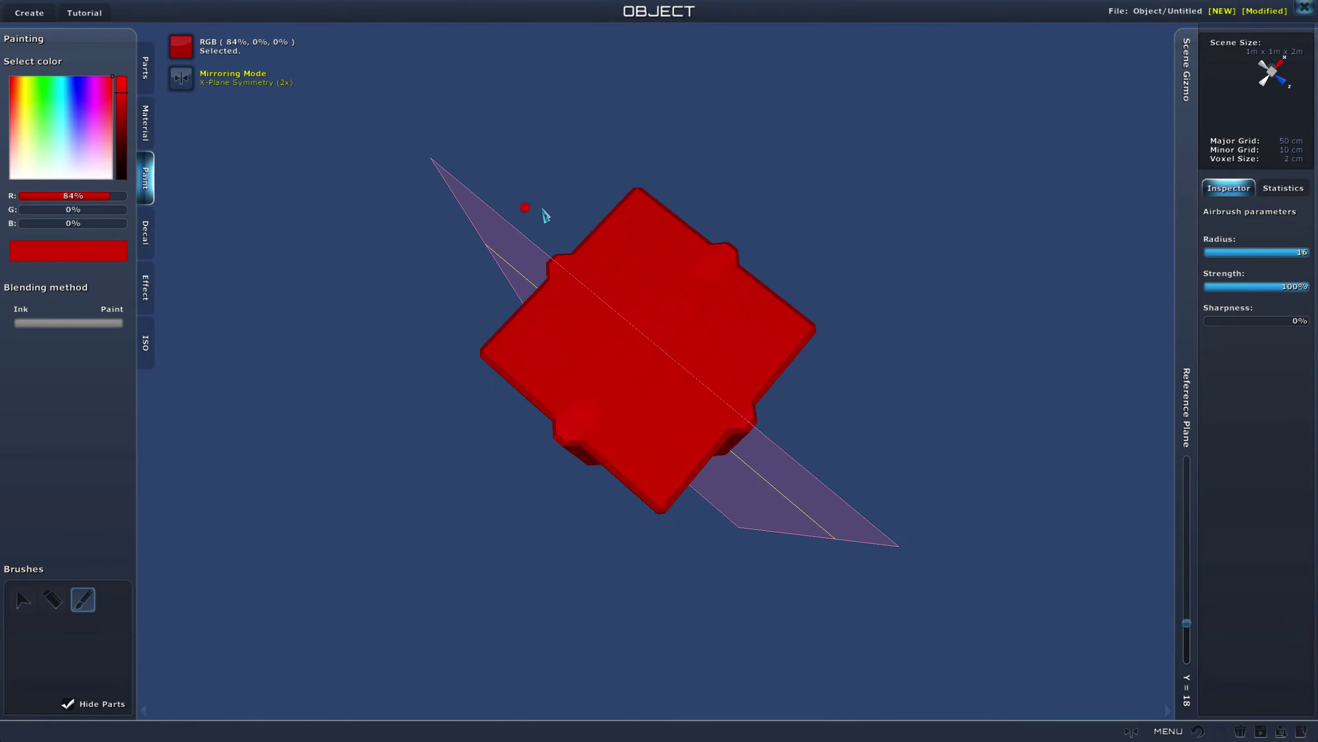
{"action": "right_click_drag", "start_coordinate": [492, 444], "coordinate": [634, 525]}
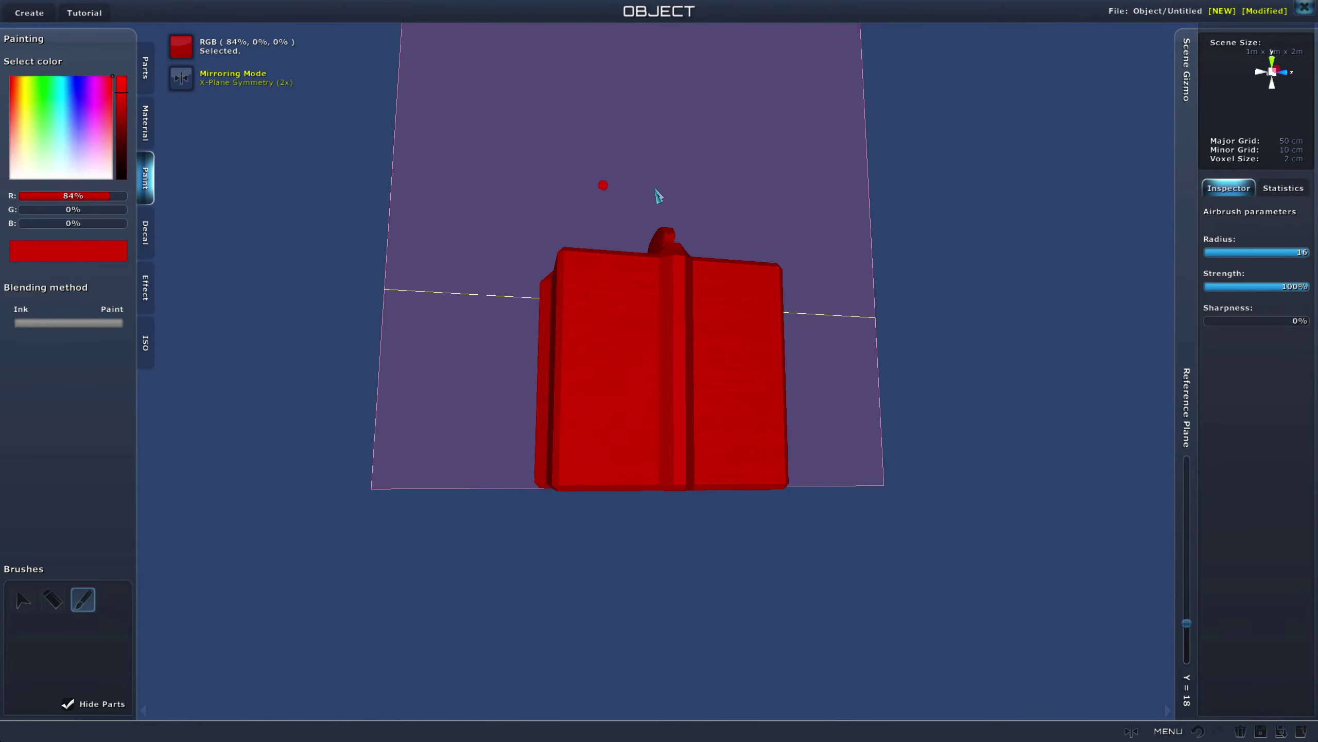
{"action": "right_click_drag", "start_coordinate": [655, 190], "coordinate": [551, 433]}
{"action": "right_click_drag", "start_coordinate": [834, 515], "coordinate": [573, 379]}
{"action": "scroll", "coordinate": [574, 376], "scroll_direction": "up", "scroll_amount": 2}
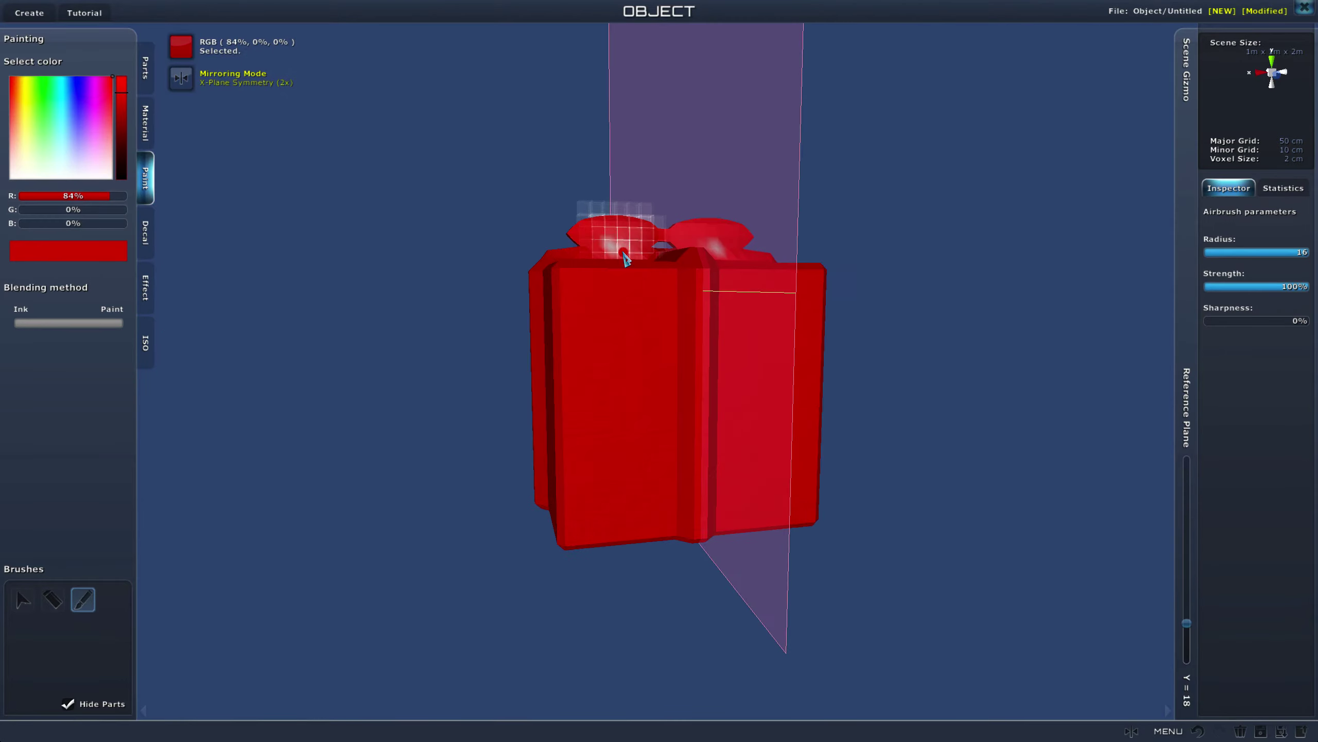